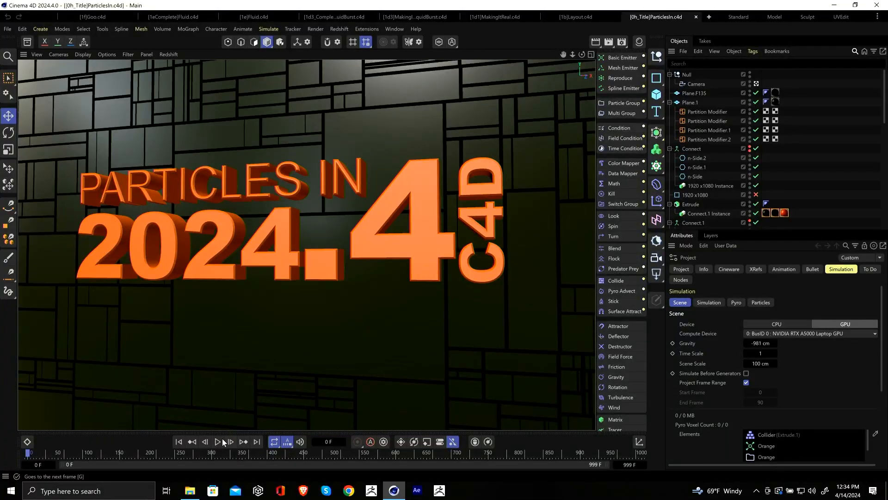
Step: Play back the title scene's particle simulation, stop it, and close the title project
{"action": "left_click", "coordinate": [218, 442]}
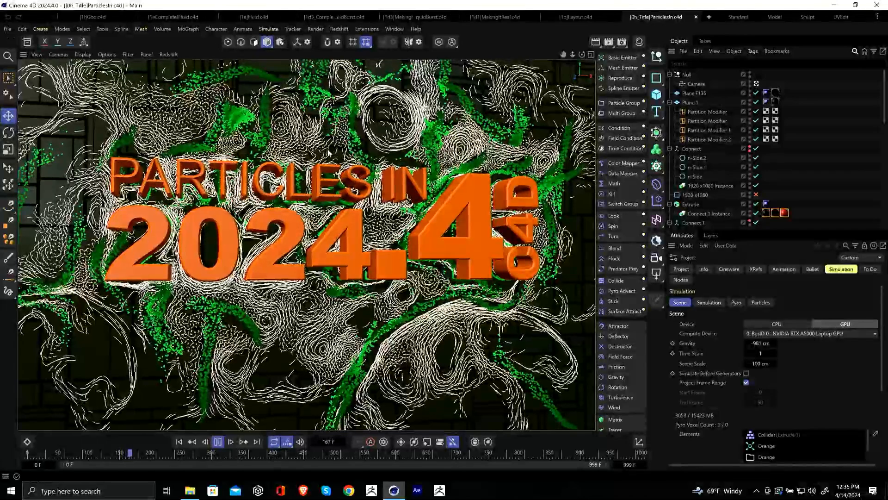
{"action": "left_click", "coordinate": [218, 441]}
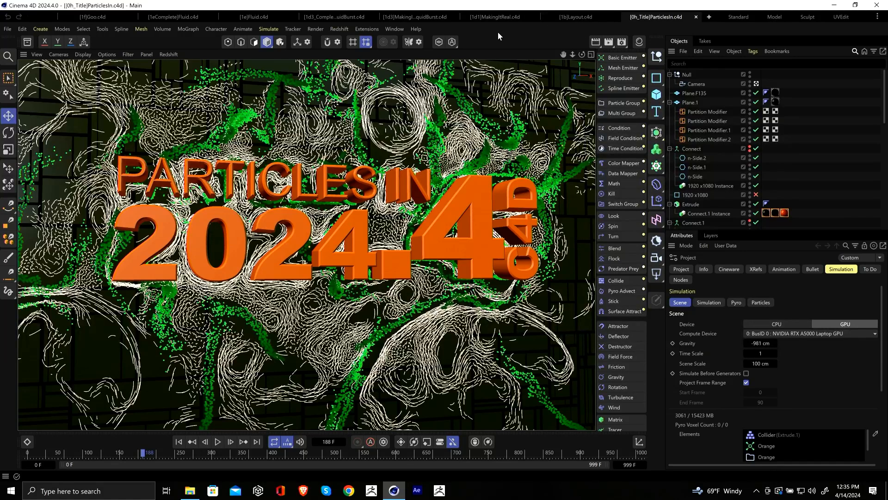
{"action": "key", "text": "ctrl+F4"}
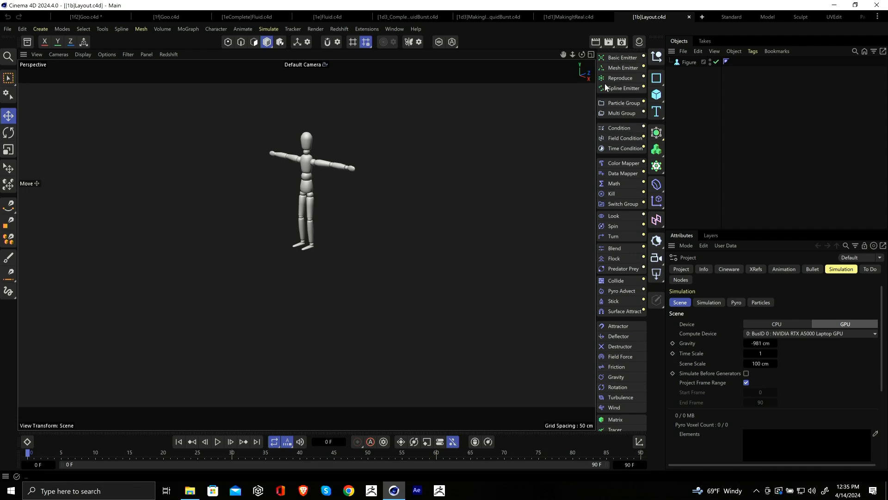
Step: Switch to the Standard layout and tear off the particle emitter commands as a floating palette
{"action": "left_click", "coordinate": [736, 20]}
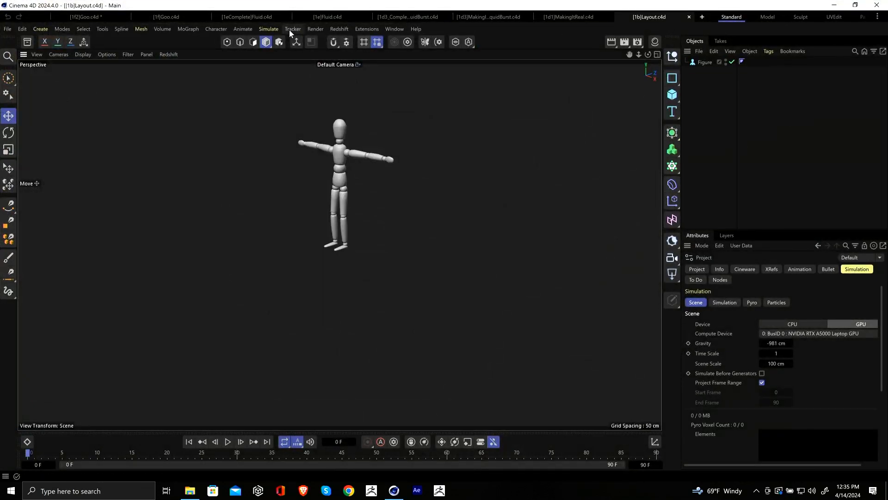
{"action": "left_click", "coordinate": [273, 30]}
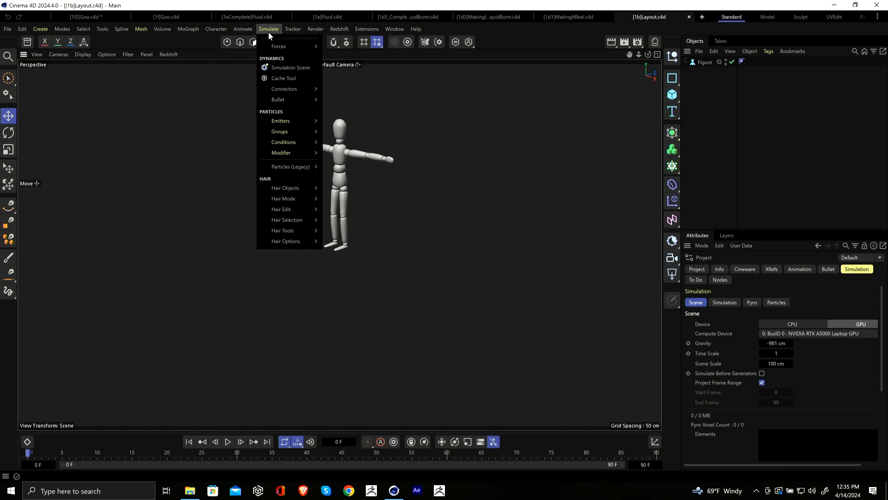
{"action": "mouse_move", "coordinate": [290, 123]}
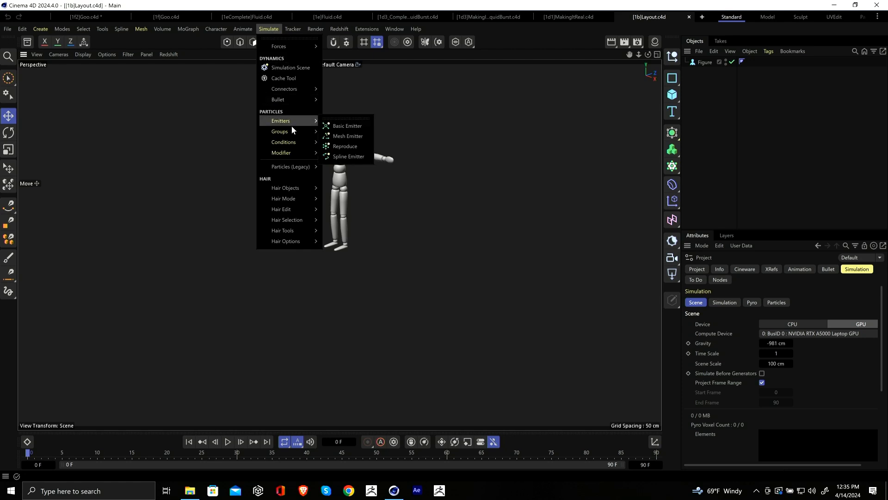
{"action": "left_click", "coordinate": [337, 118]}
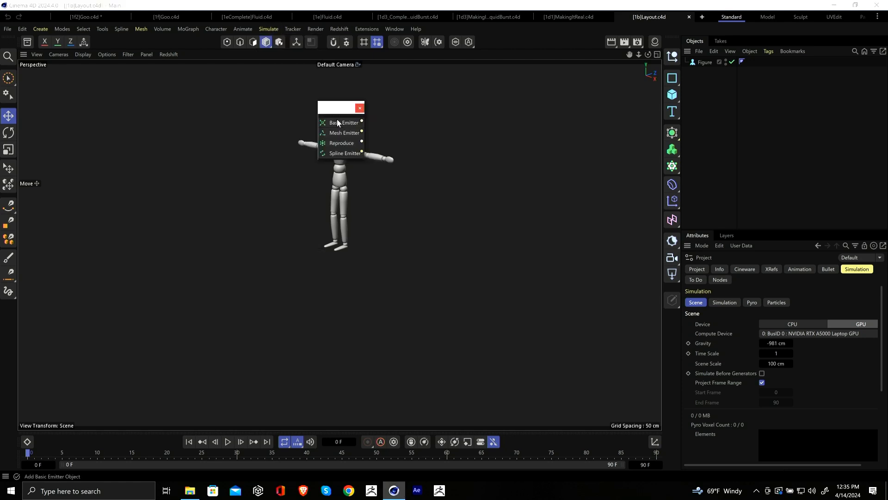
Step: Tear off the particle group commands as a floating palette and place it below the emitter palette
{"action": "left_click", "coordinate": [266, 30]}
{"action": "mouse_move", "coordinate": [290, 132]}
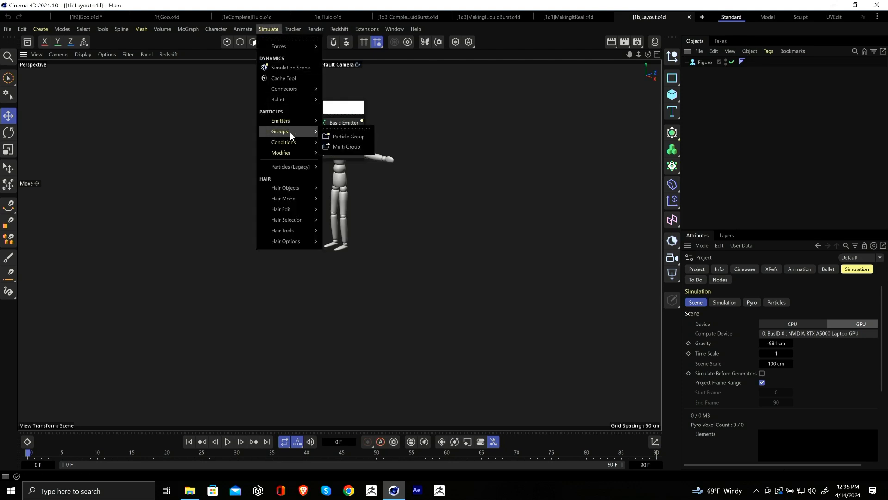
{"action": "left_click", "coordinate": [333, 132]}
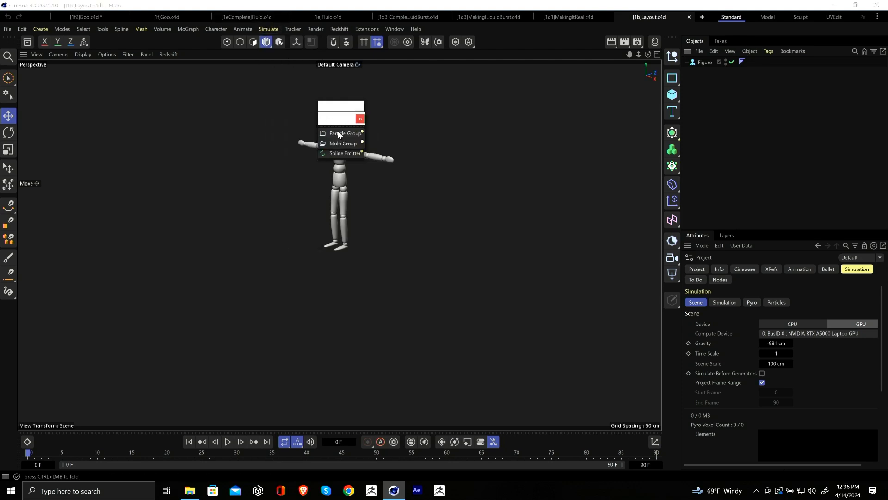
{"action": "left_click_drag", "start_coordinate": [337, 126], "coordinate": [334, 195]}
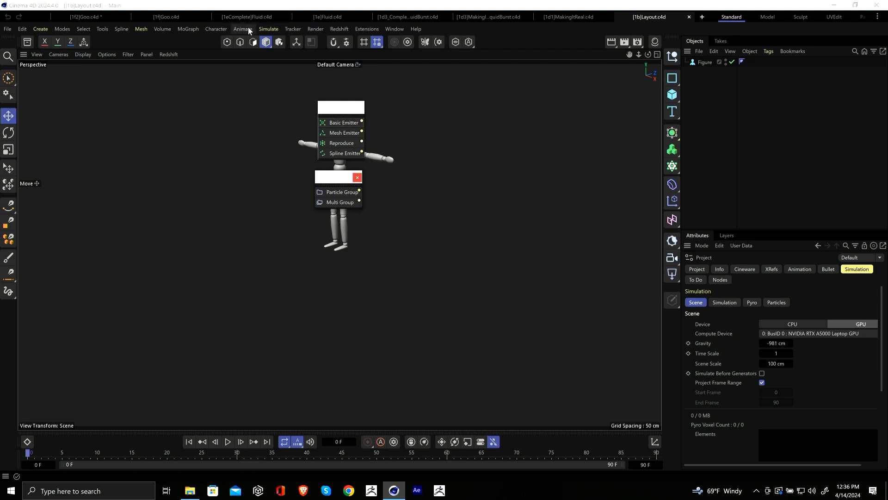
Step: Tear off the particle condition commands as a floating palette and place it below the group palette
{"action": "left_click", "coordinate": [260, 29]}
{"action": "mouse_move", "coordinate": [287, 141]}
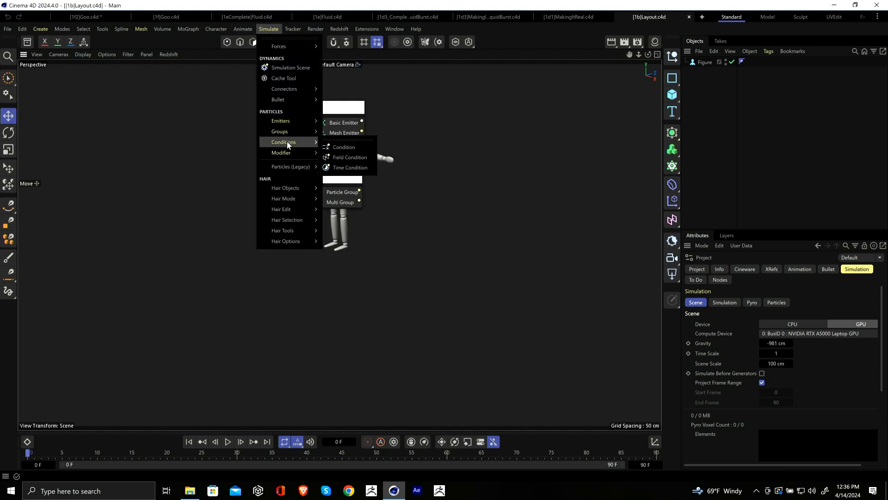
{"action": "left_click", "coordinate": [359, 141]}
{"action": "left_click_drag", "start_coordinate": [342, 132], "coordinate": [328, 229]}
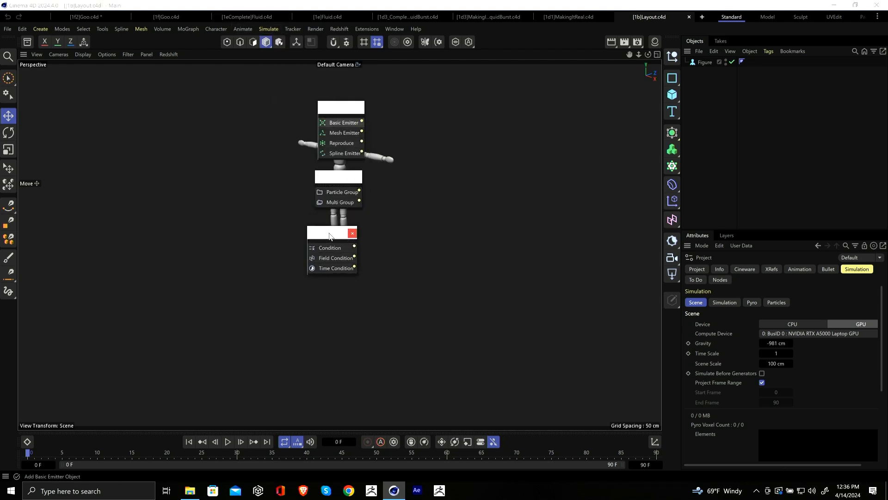
Step: Tear off the particle modifier commands as a floating palette and place it below the condition palette
{"action": "left_click", "coordinate": [269, 29]}
{"action": "mouse_move", "coordinate": [296, 153]}
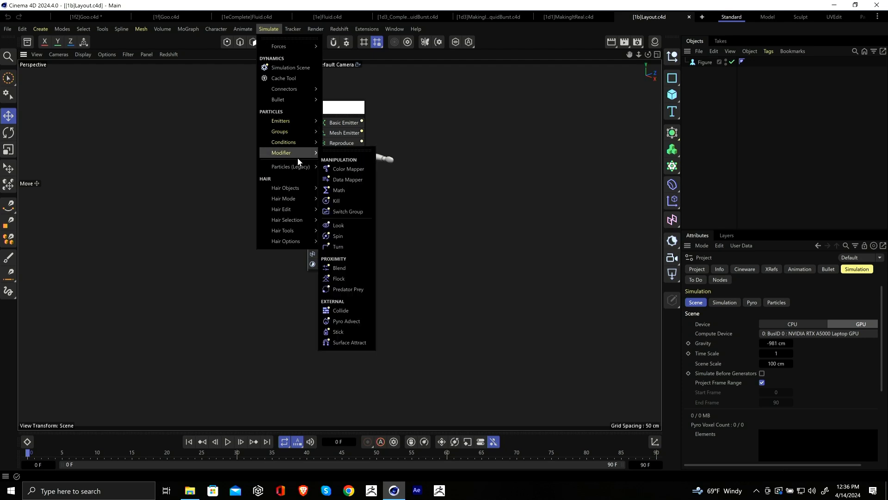
{"action": "left_click", "coordinate": [366, 152]}
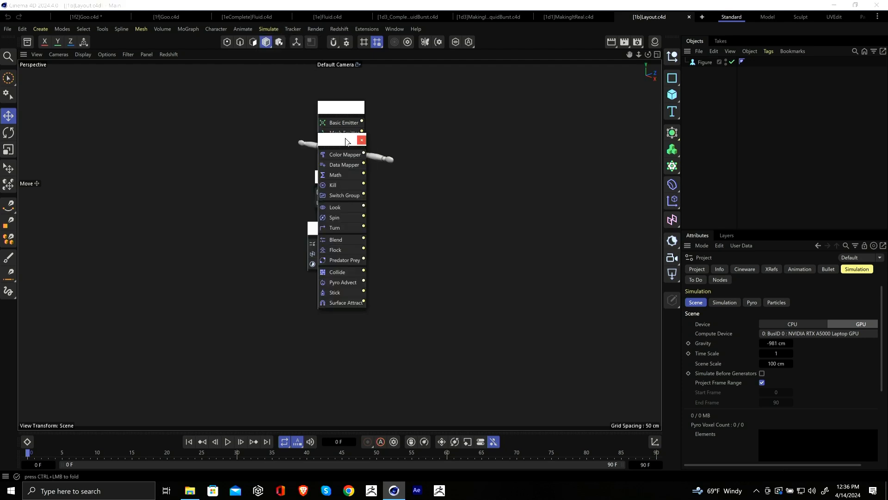
{"action": "left_click_drag", "start_coordinate": [345, 139], "coordinate": [340, 288]}
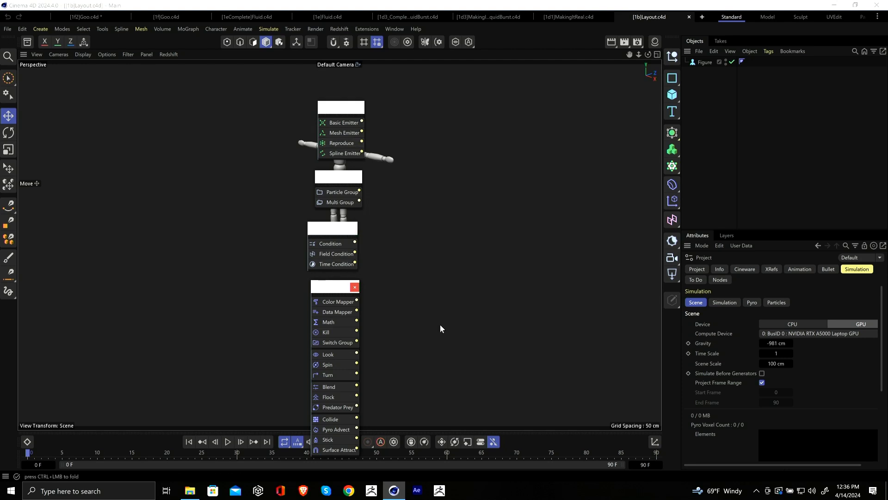
Step: Enable palette editing in the Command Manager and dock the particle modifier palette between the viewport and the object creation tools
{"action": "right_click", "coordinate": [378, 45]}
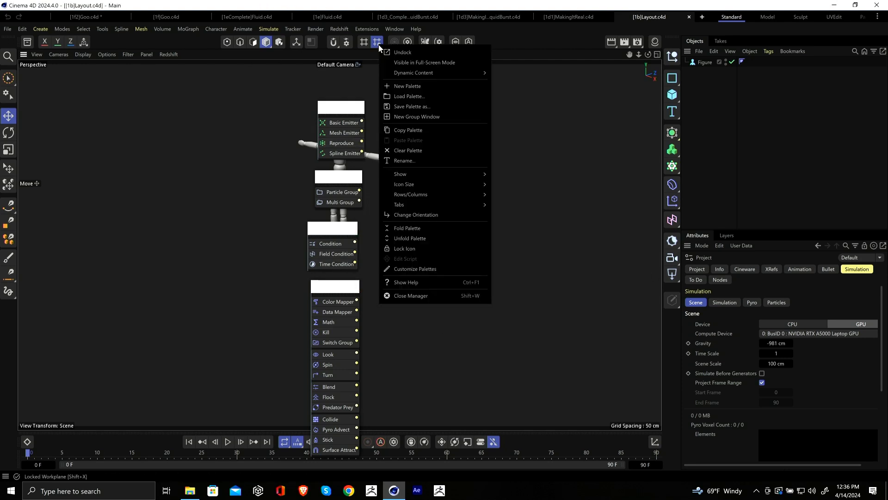
{"action": "left_click", "coordinate": [417, 269]}
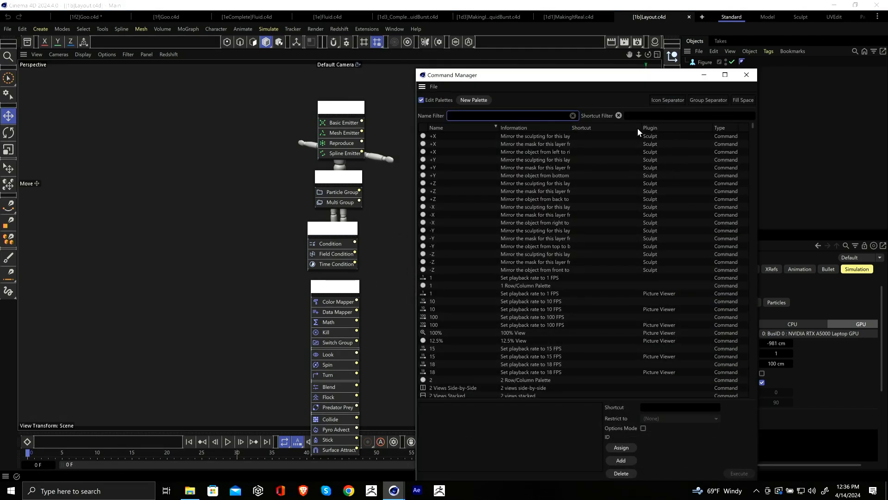
{"action": "left_click_drag", "start_coordinate": [507, 79], "coordinate": [167, 221]}
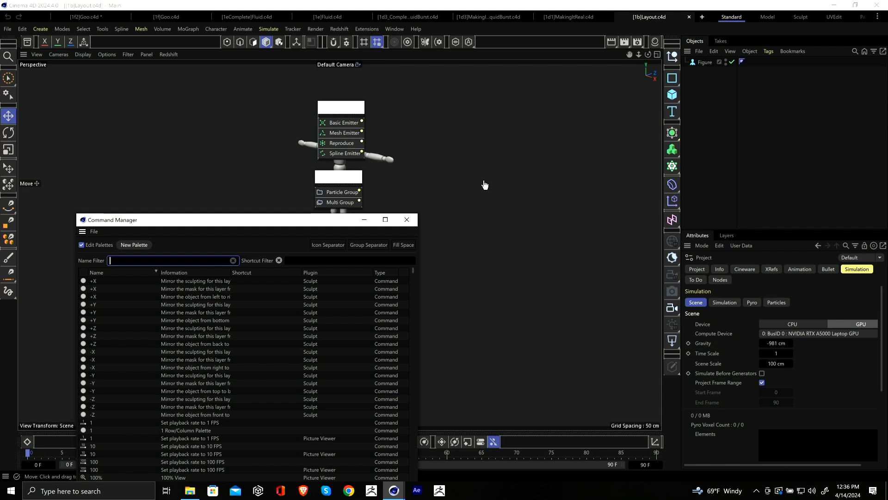
{"action": "left_click_drag", "start_coordinate": [305, 225], "coordinate": [178, 234]}
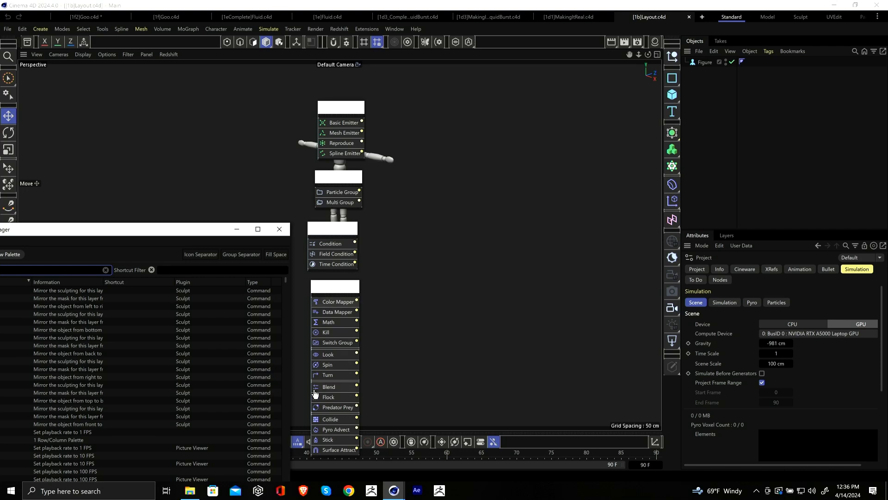
{"action": "left_click", "coordinate": [331, 295]}
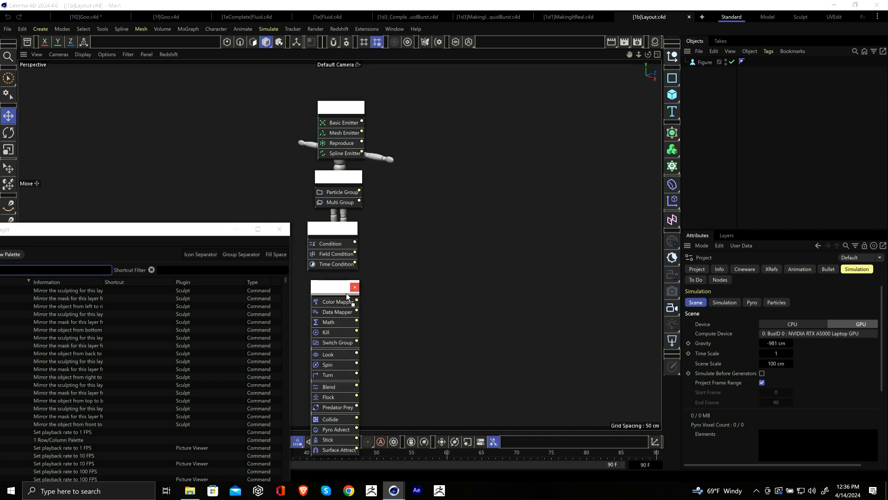
{"action": "left_click_drag", "start_coordinate": [347, 296], "coordinate": [655, 135]}
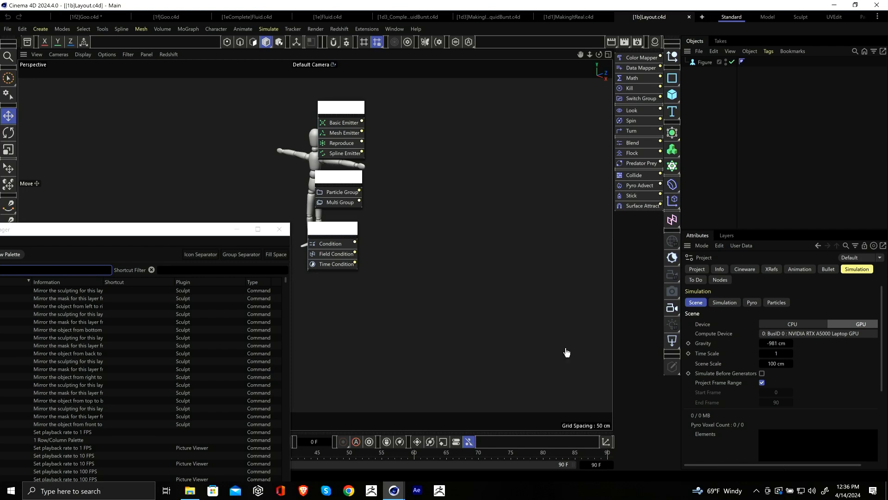
Step: Move the Time Condition command from the floating condition palette to the end of the docked modifier palette
{"action": "left_click_drag", "start_coordinate": [329, 267], "coordinate": [641, 51]}
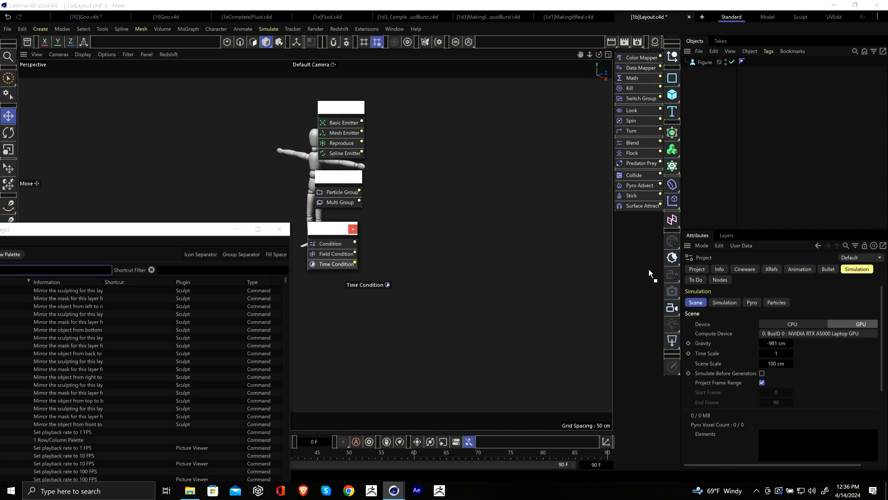
{"action": "left_click_drag", "start_coordinate": [641, 204], "coordinate": [638, 215]}
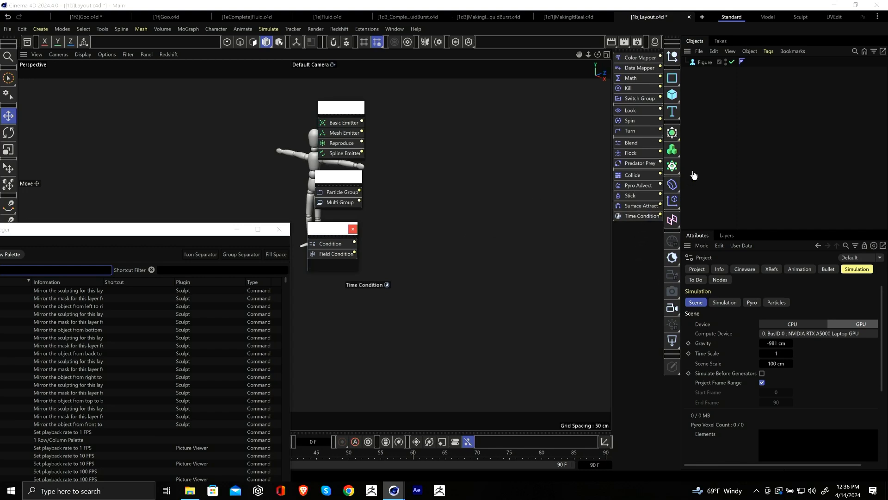
Step: Close the Command Manager and the floating emitter, group and condition palettes
{"action": "left_click", "coordinate": [360, 107]}
{"action": "left_click", "coordinate": [279, 229]}
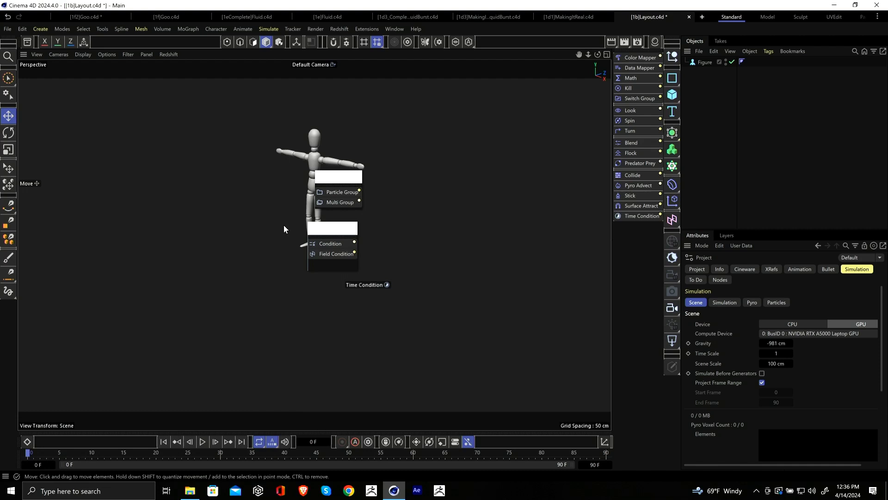
{"action": "left_click", "coordinate": [359, 177]}
{"action": "left_click", "coordinate": [360, 229]}
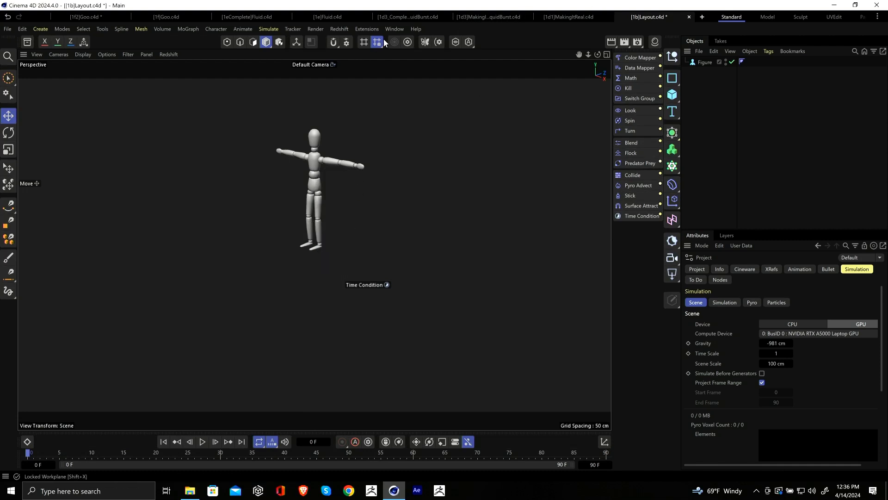
Step: Load the saved custom layout with the docked particle commands and remove the stray Time Condition element from the viewport
{"action": "left_click", "coordinate": [395, 29]}
{"action": "mouse_move", "coordinate": [420, 21]}
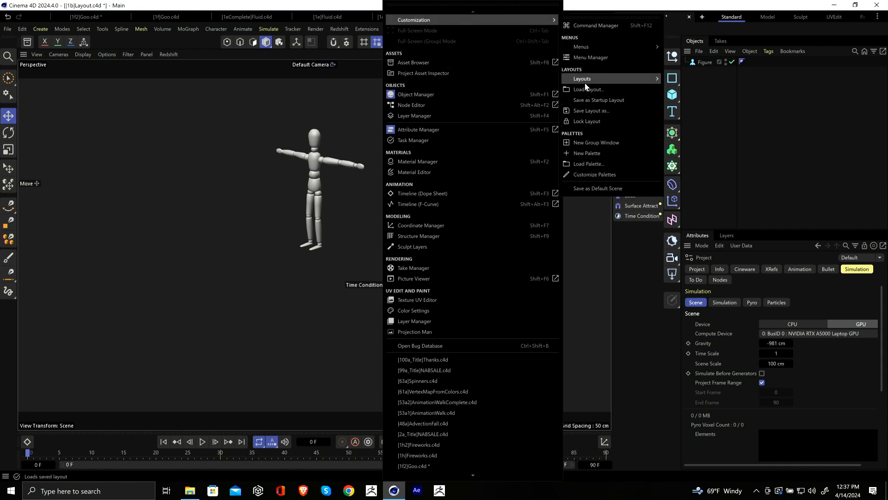
{"action": "mouse_move", "coordinate": [610, 78]}
{"action": "left_click", "coordinate": [701, 171]}
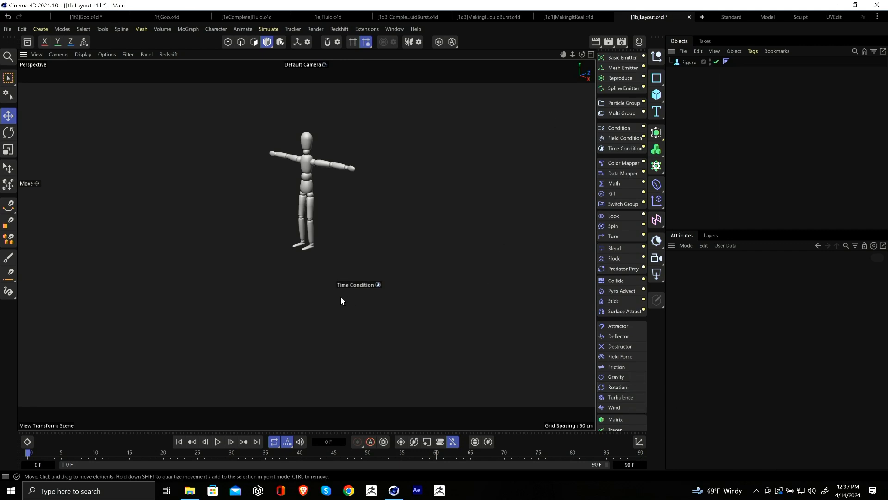
{"action": "right_click", "coordinate": [356, 284]}
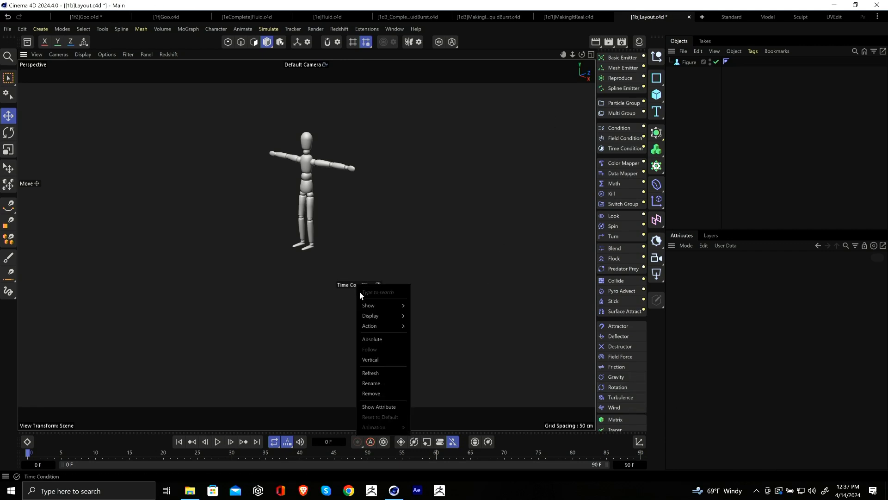
{"action": "left_click", "coordinate": [381, 394]}
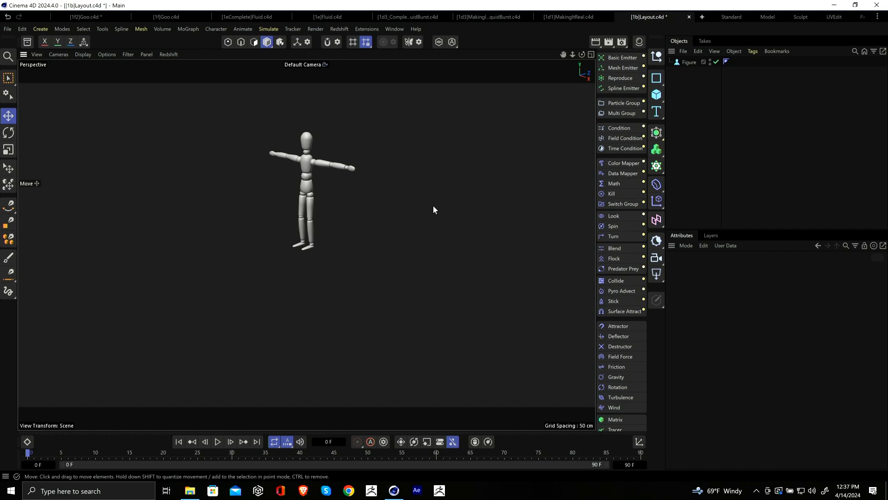
Step: Add a Basic Emitter to the scene and delete the Figure object
{"action": "left_click", "coordinate": [621, 57]}
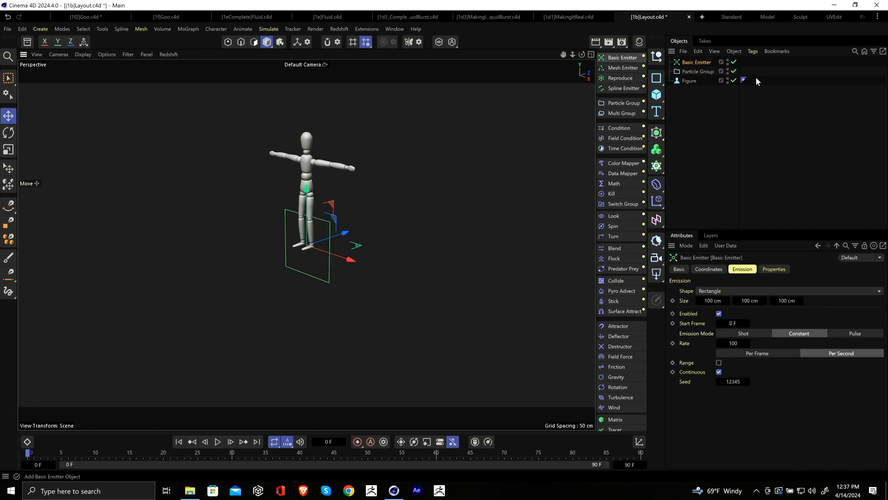
{"action": "left_click", "coordinate": [678, 81]}
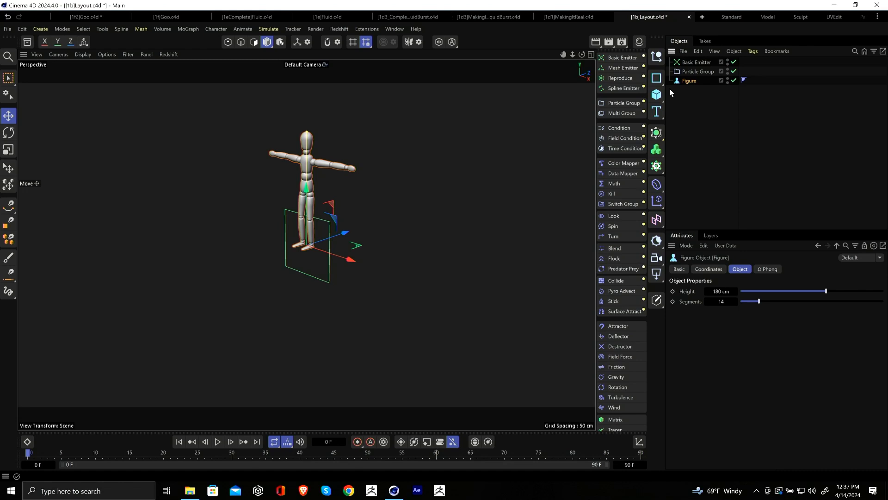
{"action": "left_click_drag", "start_coordinate": [313, 219], "coordinate": [343, 213], "text": "alt"}
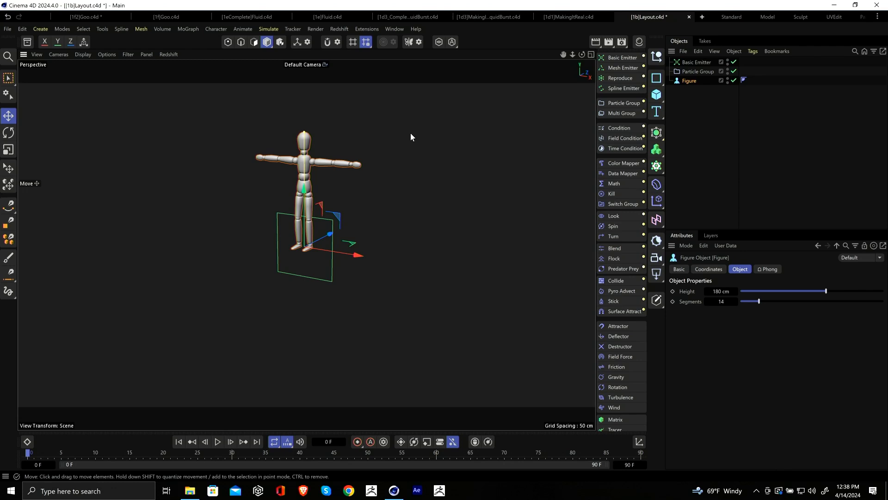
{"action": "key", "text": "Delete"}
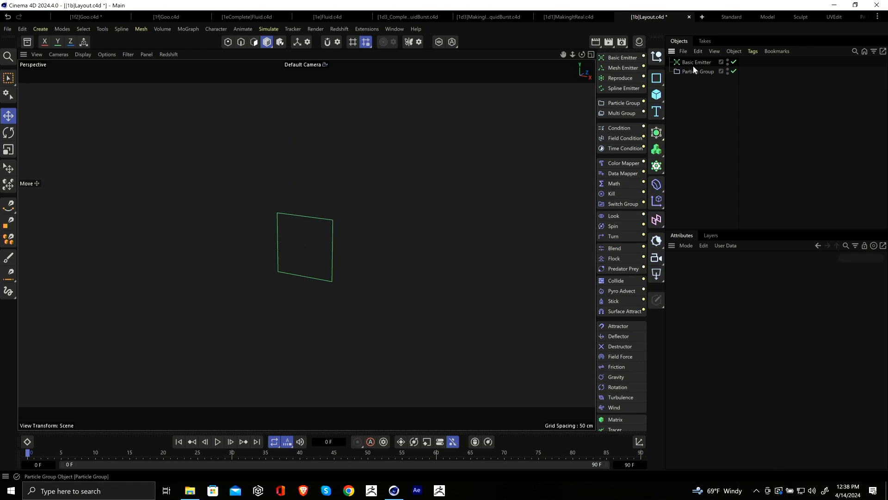
Step: Examine the Basic Emitter's emission settings and the Particle Group's draw settings
{"action": "left_click", "coordinate": [692, 63]}
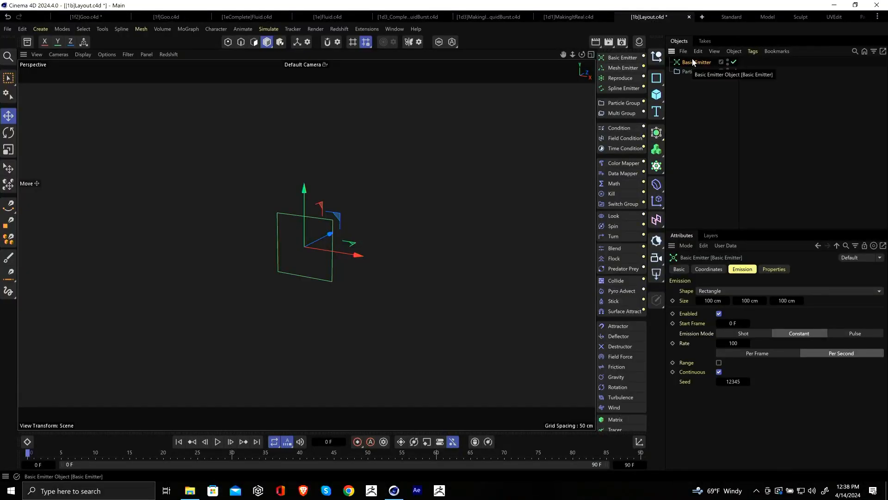
{"action": "left_click", "coordinate": [706, 73]}
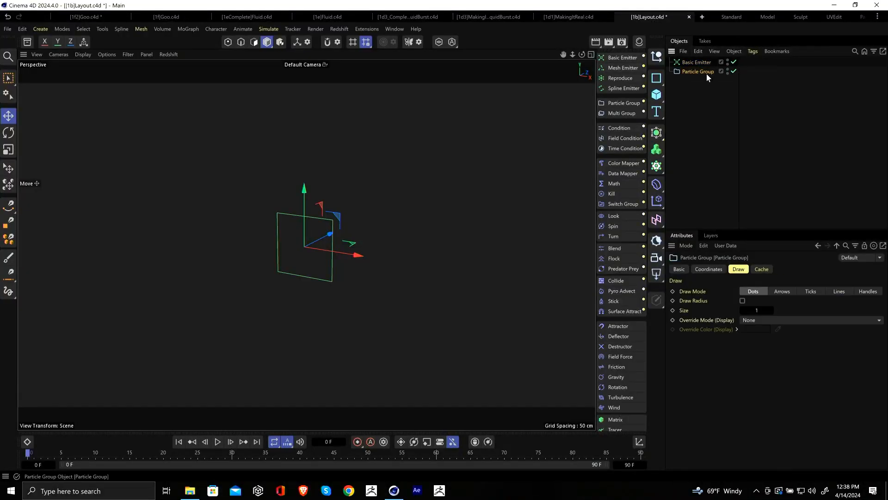
Step: Close the [1b]Layout.c4d project without saving it and clear the scene of the [1d1]MakingItReal.c4d project
{"action": "left_click", "coordinate": [703, 90]}
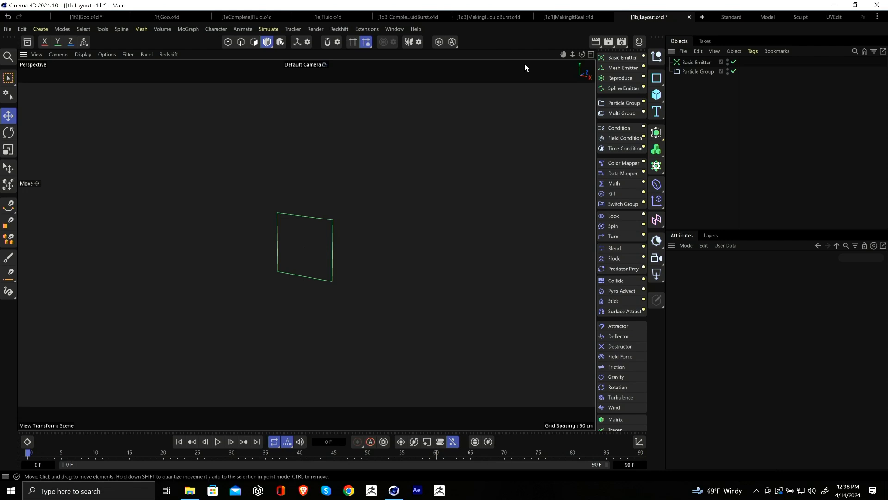
{"action": "key", "text": "ctrl+F4"}
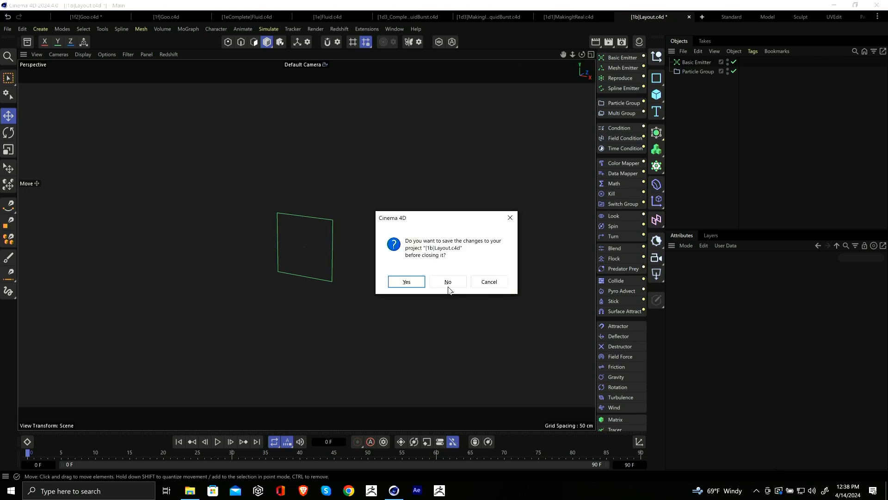
{"action": "left_click", "coordinate": [448, 286]}
{"action": "left_click", "coordinate": [698, 59]}
{"action": "key", "text": "Delete"}
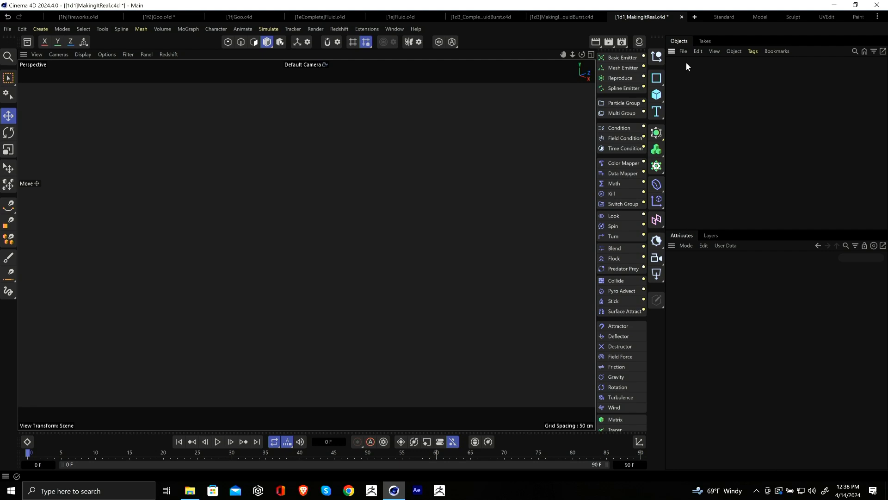
Step: Add a Basic Emitter and, with the animation playing, set the Particle Group's draw size to 2
{"action": "left_click", "coordinate": [612, 58]}
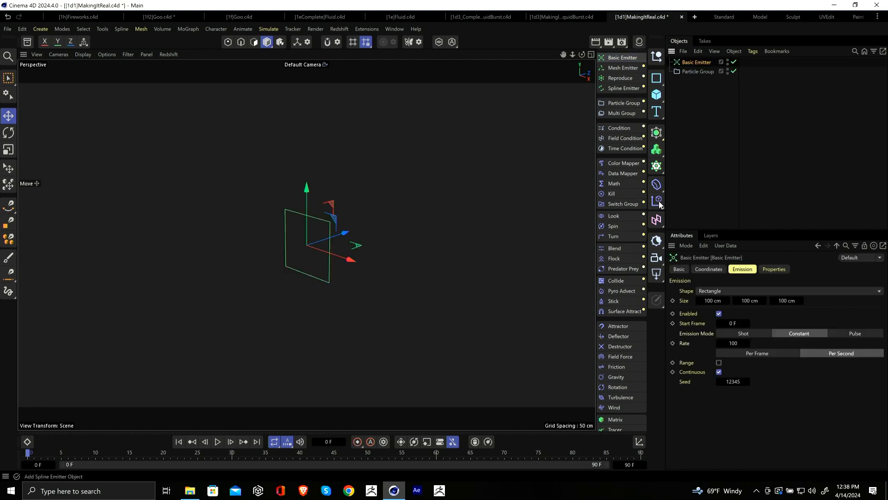
{"action": "left_click", "coordinate": [218, 441]}
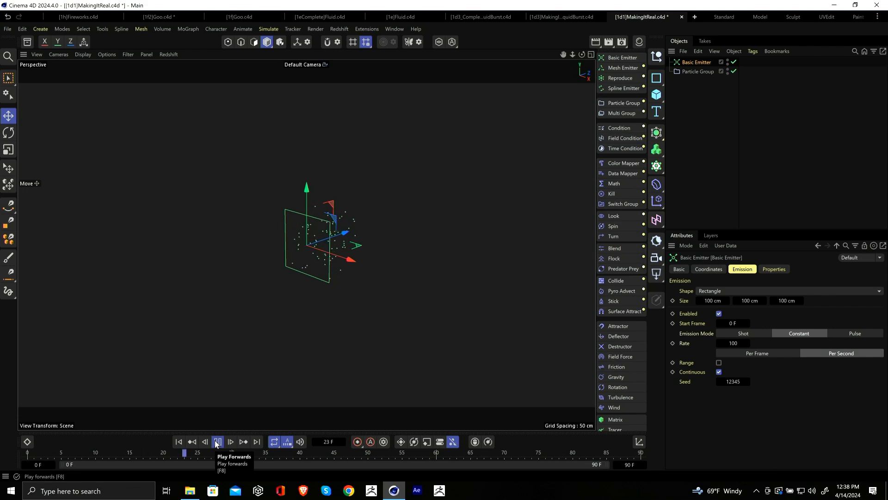
{"action": "left_click", "coordinate": [687, 72]}
{"action": "left_click", "coordinate": [758, 310]}
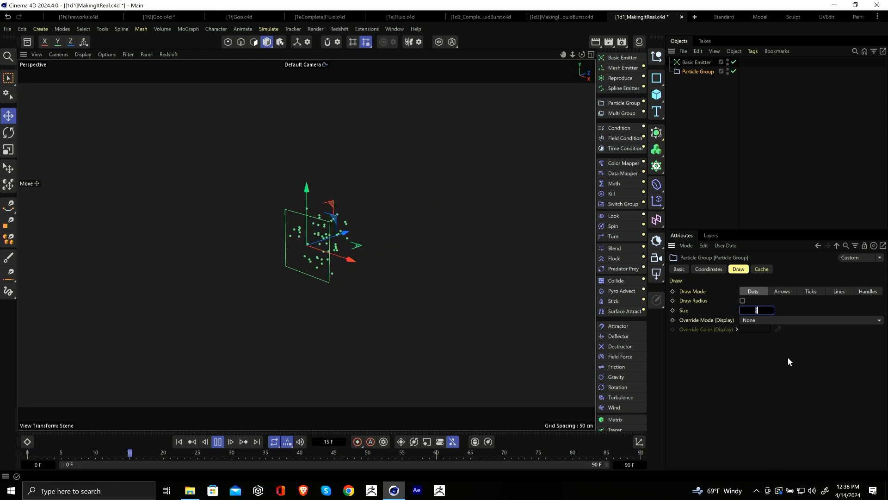
{"action": "type", "text": "2"}
{"action": "key", "text": "Return"}
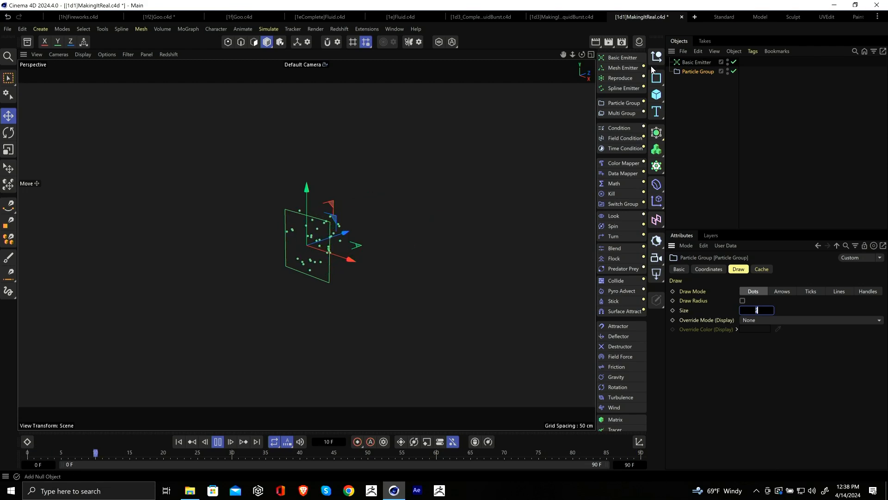
Step: Pause the emitter's animation and open the Redshift RenderView over the viewport to render the particles
{"action": "left_click", "coordinate": [689, 64]}
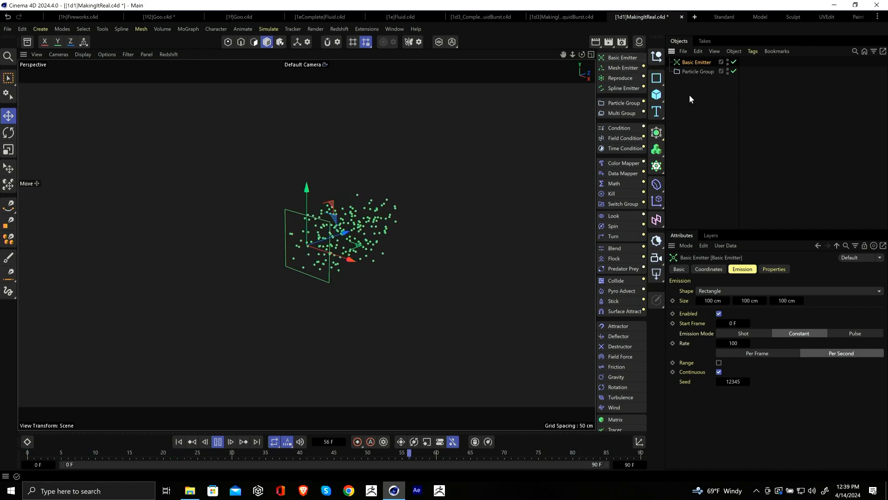
{"action": "left_click", "coordinate": [217, 441]}
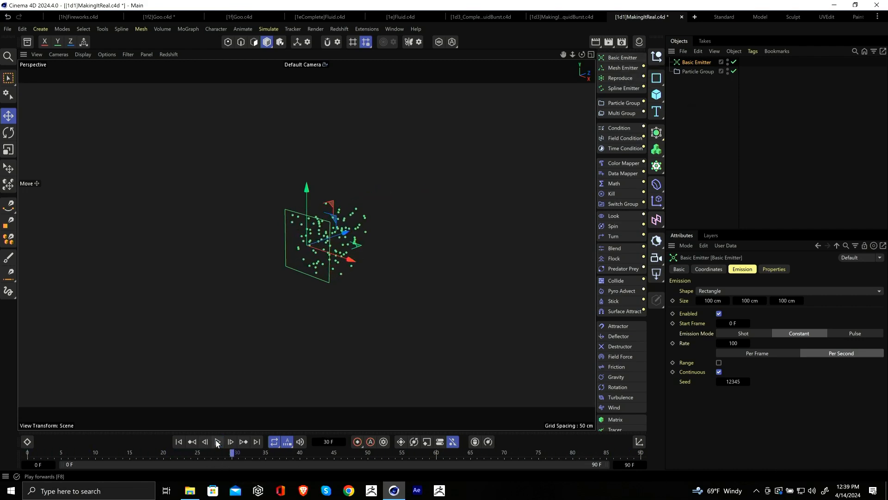
{"action": "left_click", "coordinate": [339, 31]}
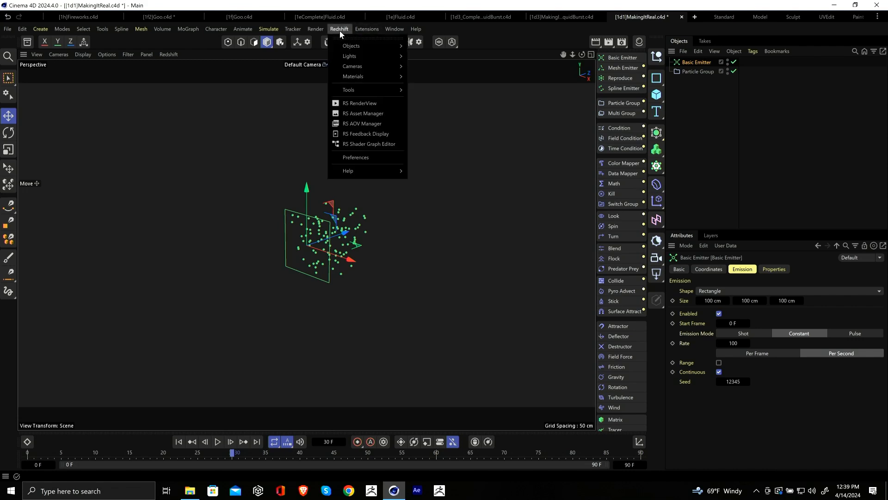
{"action": "left_click", "coordinate": [376, 103]}
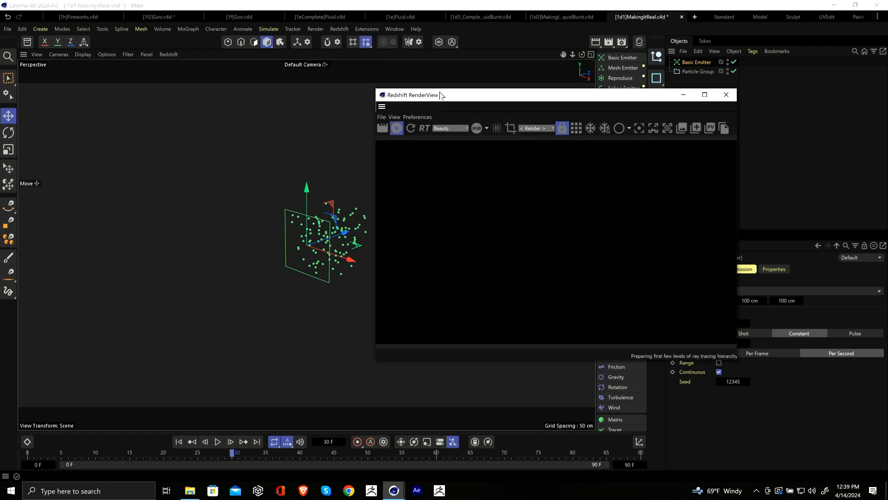
{"action": "left_click_drag", "start_coordinate": [457, 99], "coordinate": [266, 103]}
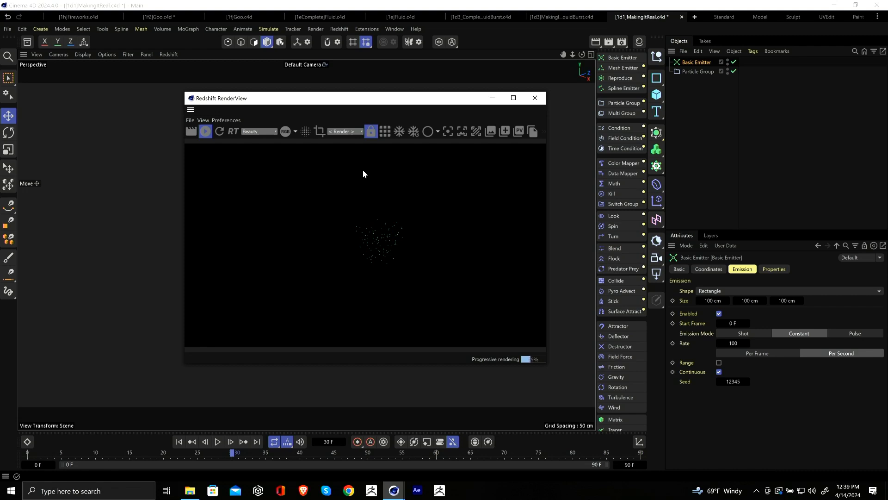
Step: Stop the live render and assign the Mat material to the Particle Group
{"action": "left_click", "coordinate": [205, 132]}
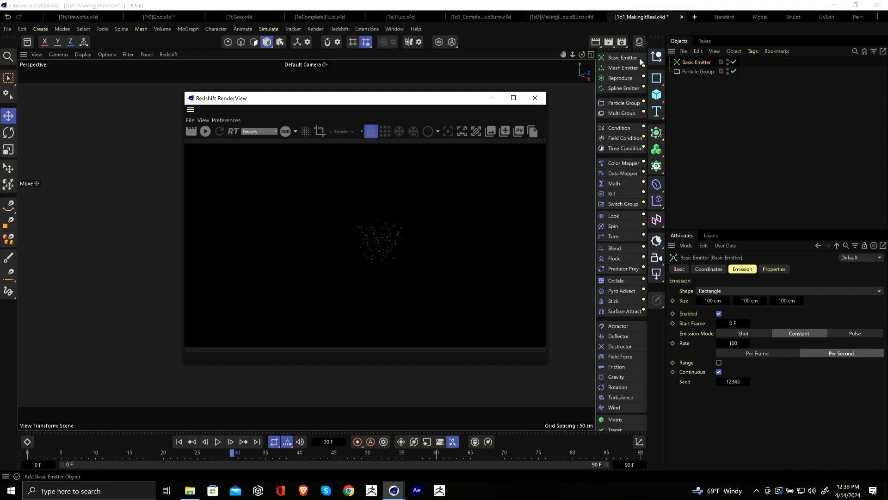
{"action": "left_click", "coordinate": [640, 42]}
{"action": "left_click_drag", "start_coordinate": [604, 82], "coordinate": [698, 70]}
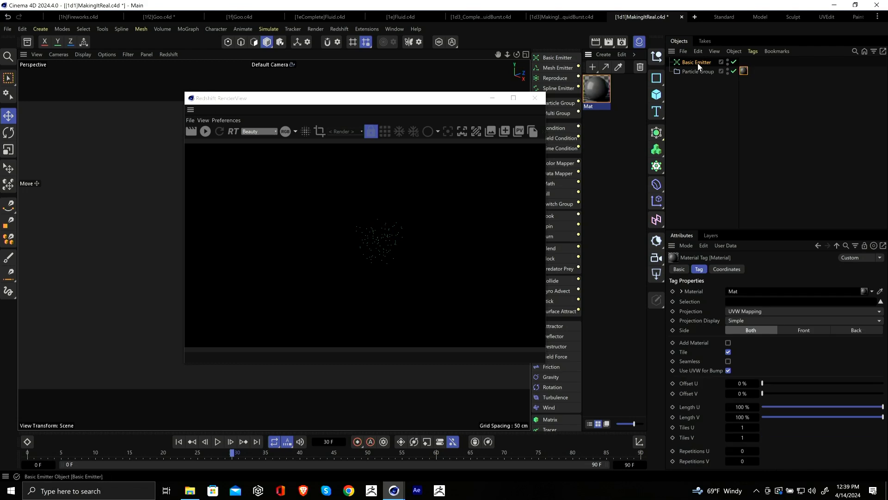
Step: Set the particle radius in the Basic Emitter's properties to 5 cm
{"action": "left_click", "coordinate": [696, 62]}
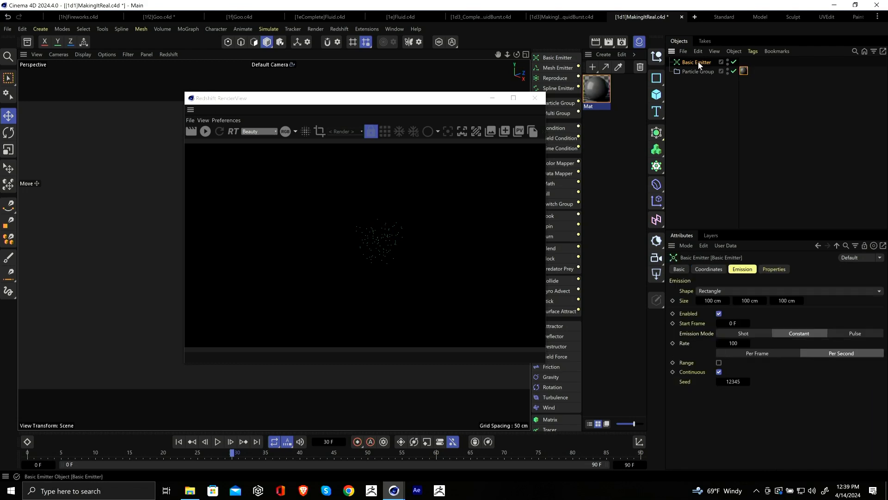
{"action": "left_click", "coordinate": [766, 269]}
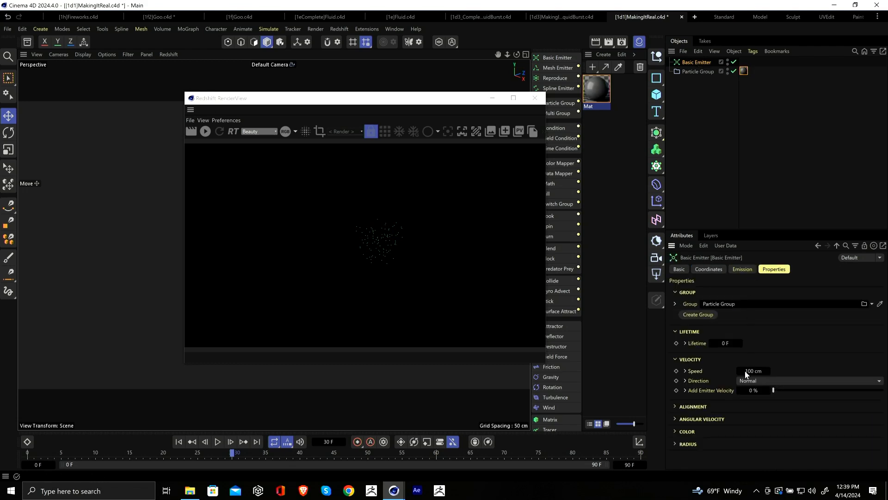
{"action": "left_click", "coordinate": [694, 444]}
{"action": "left_click", "coordinate": [728, 457]}
{"action": "type", "text": "5"}
{"action": "key", "text": "Return"}
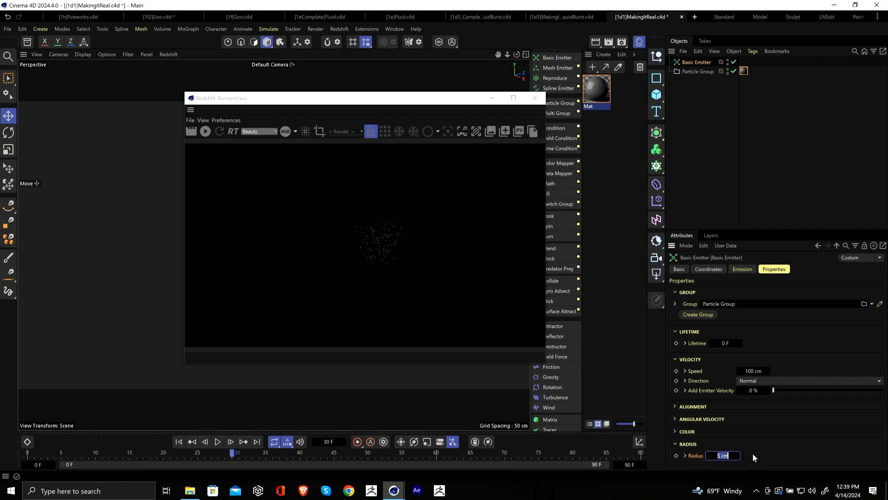
Step: Set the variance of the Basic Emitter's particle radius to 3 cm
{"action": "left_click", "coordinate": [685, 456]}
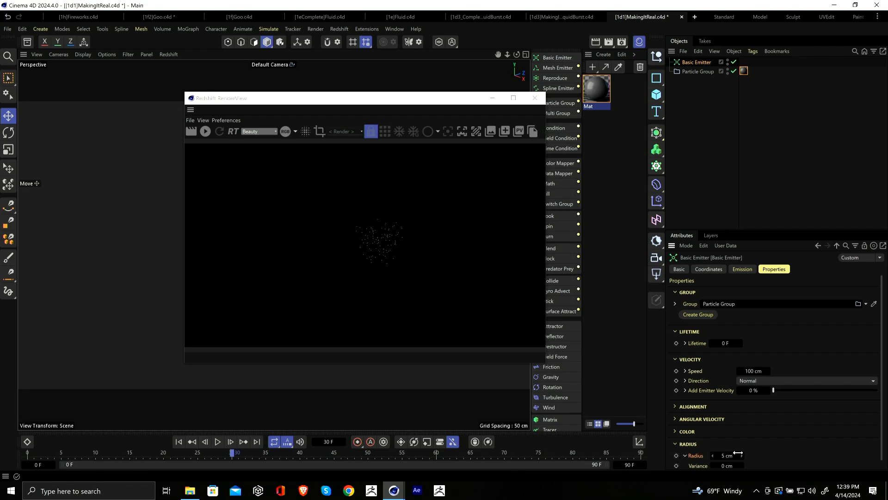
{"action": "scroll", "coordinate": [782, 465], "scroll_direction": "down", "scroll_amount": 1}
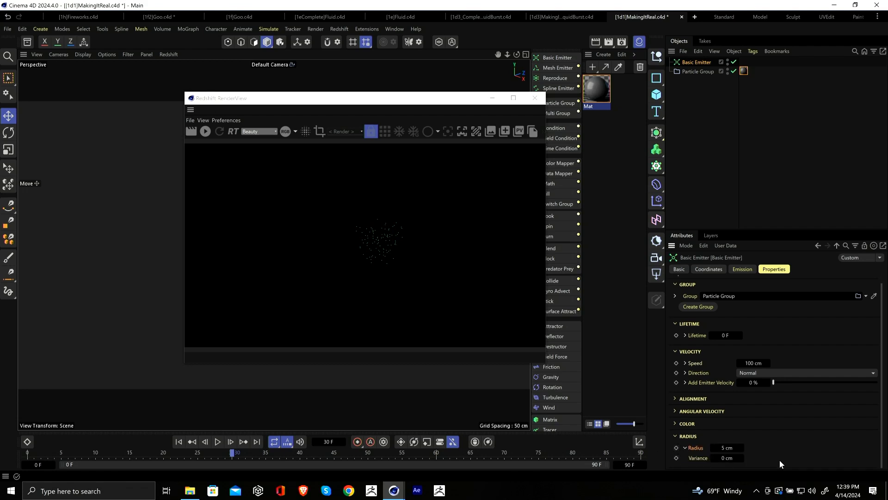
{"action": "left_click", "coordinate": [725, 458]}
{"action": "type", "text": "3"}
{"action": "key", "text": "Return"}
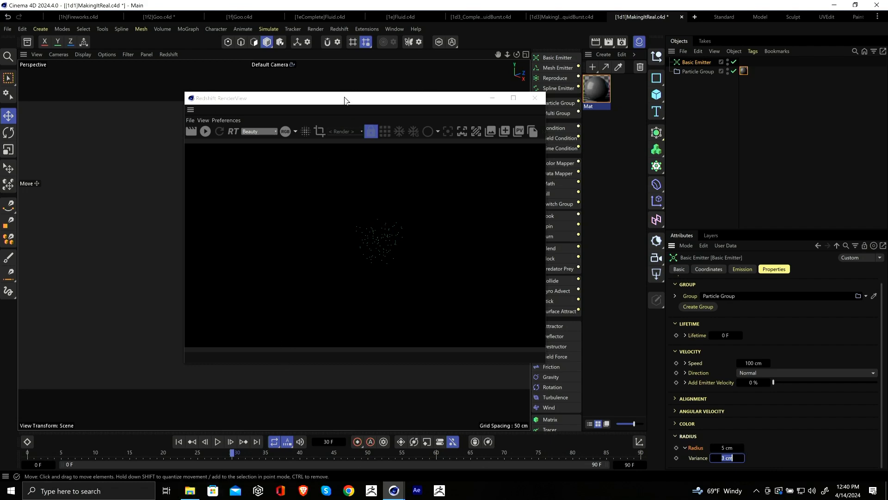
Step: Replay the particle simulation from the start, pause it at frame 41, and move the RenderView off the attribute settings
{"action": "left_click_drag", "start_coordinate": [344, 98], "coordinate": [663, 159]}
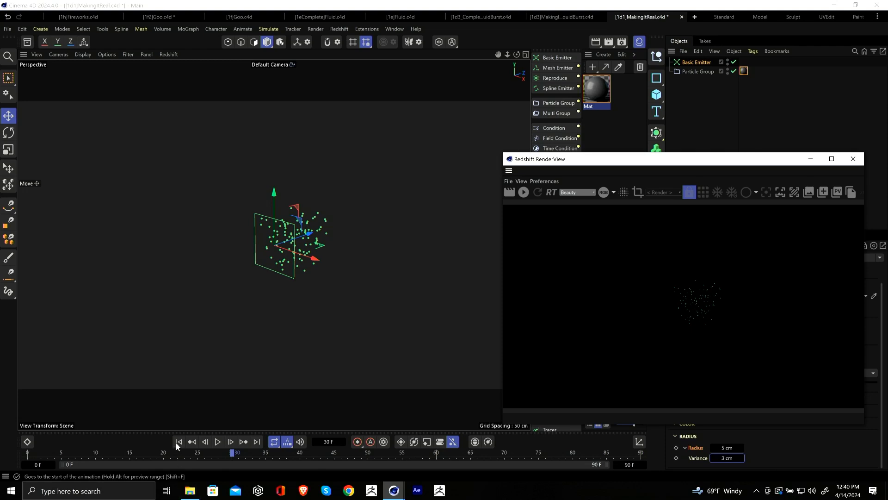
{"action": "left_click", "coordinate": [217, 441]}
{"action": "left_click", "coordinate": [217, 441]}
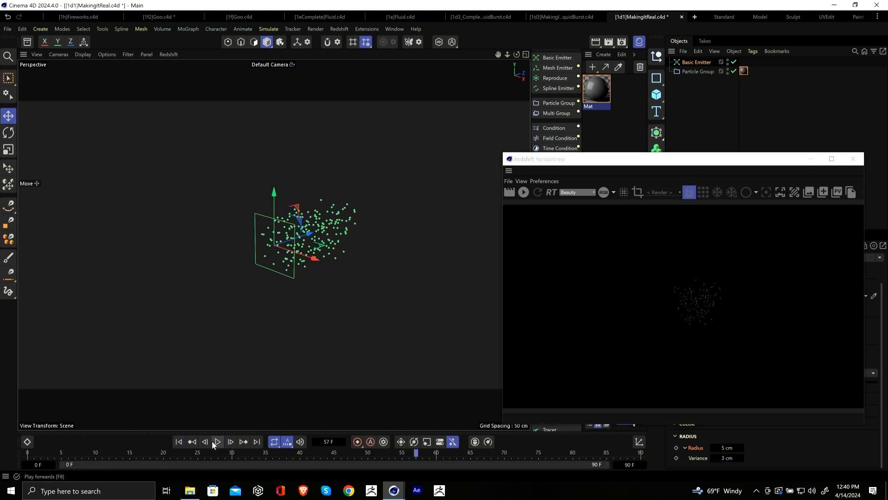
{"action": "left_click", "coordinate": [179, 442]}
{"action": "left_click", "coordinate": [212, 443]}
{"action": "left_click", "coordinate": [216, 441]}
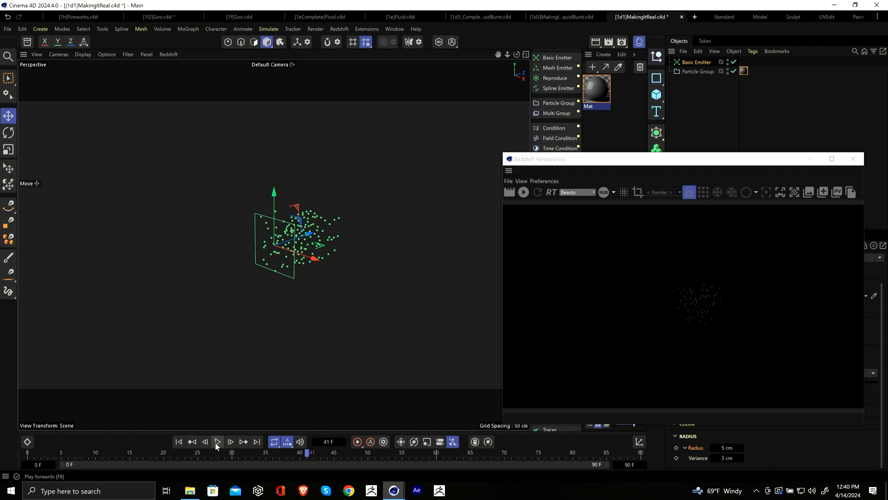
{"action": "left_click_drag", "start_coordinate": [631, 162], "coordinate": [362, 206]}
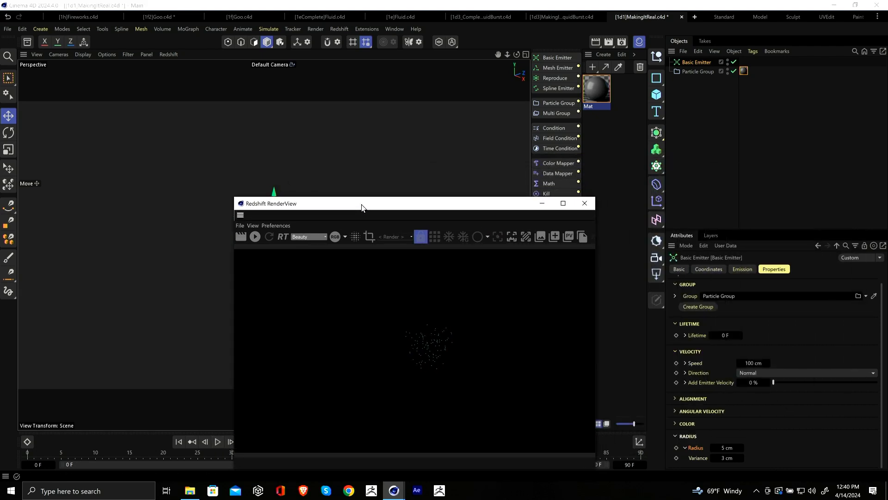
Step: Turn on Draw Radius for the Particle Group and move the RenderView clear of the particles
{"action": "left_click", "coordinate": [694, 71]}
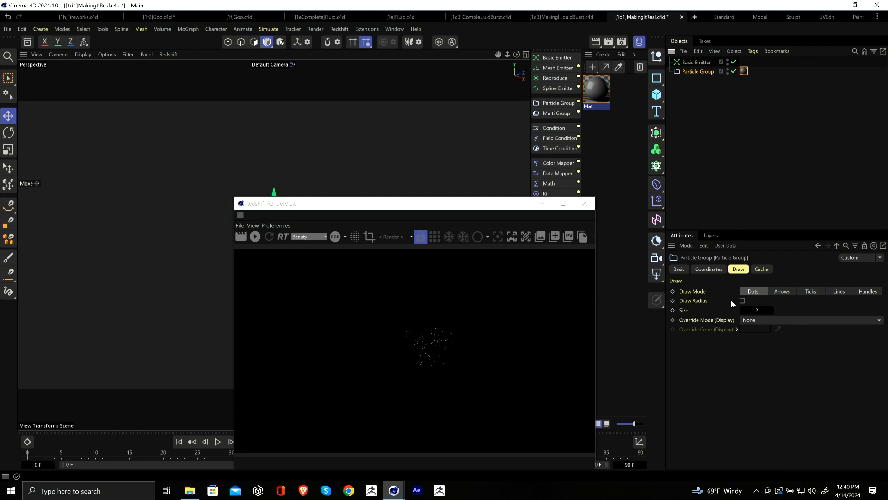
{"action": "left_click", "coordinate": [742, 300]}
{"action": "left_click_drag", "start_coordinate": [462, 203], "coordinate": [540, 190]}
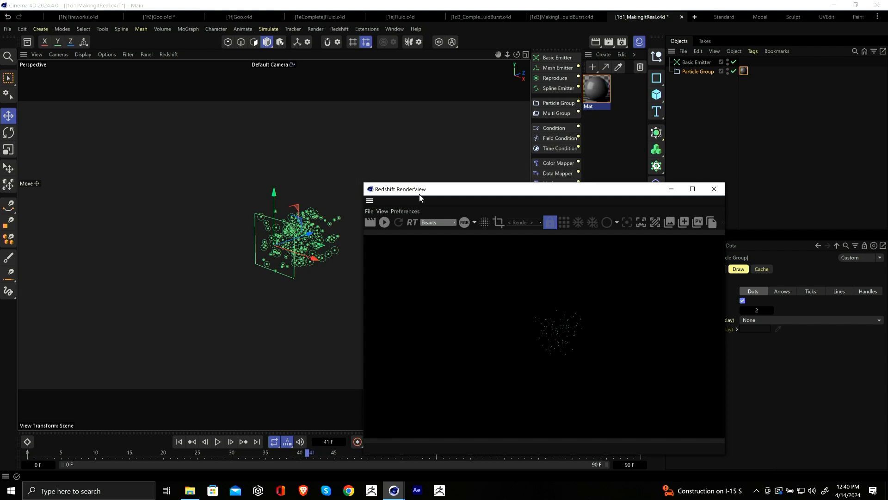
Step: Restart the live Redshift render of the particles and move the RenderView clear of the object and attribute lists
{"action": "scroll", "coordinate": [318, 234], "scroll_direction": "up", "scroll_amount": 5}
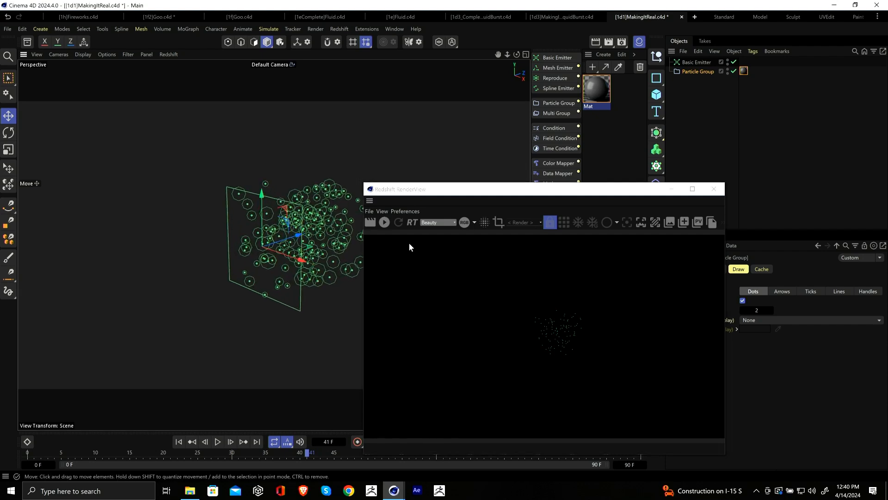
{"action": "left_click", "coordinate": [384, 222]}
{"action": "left_click_drag", "start_coordinate": [416, 189], "coordinate": [161, 134]}
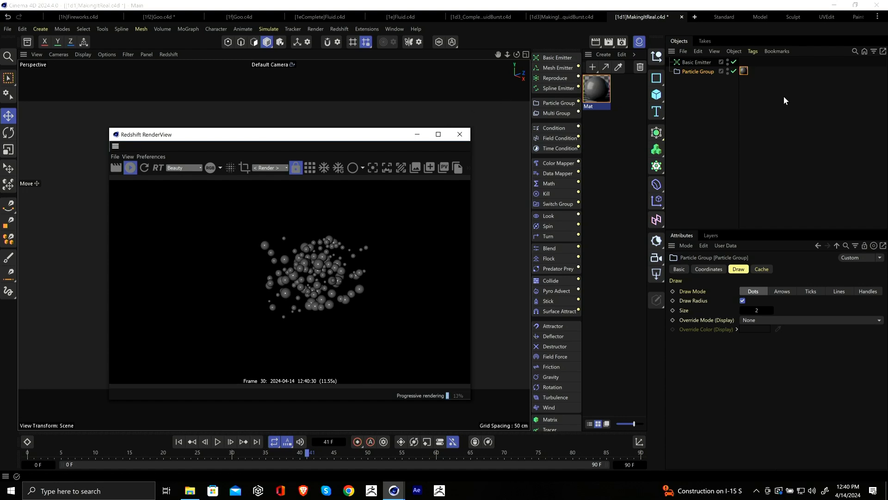
Step: Delete the material tag from the Particle Group and give the group an RS Object render tag
{"action": "left_click", "coordinate": [744, 72]}
{"action": "key", "text": "Delete"}
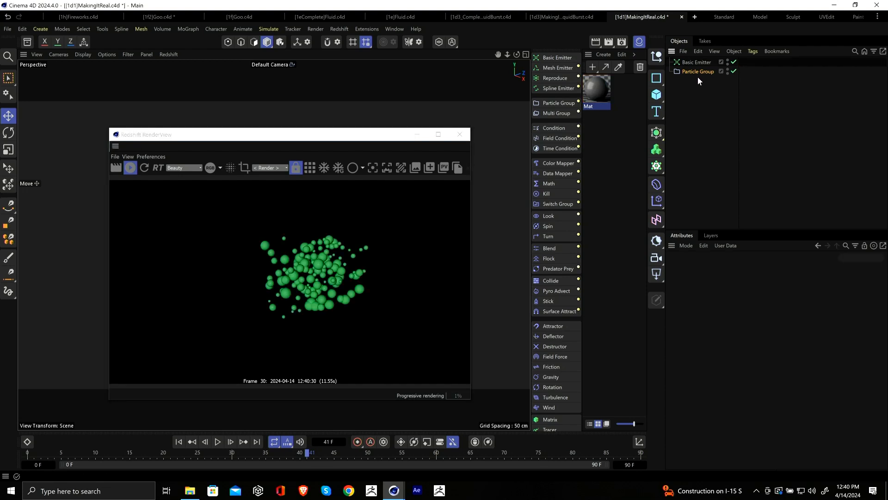
{"action": "left_click", "coordinate": [694, 73]}
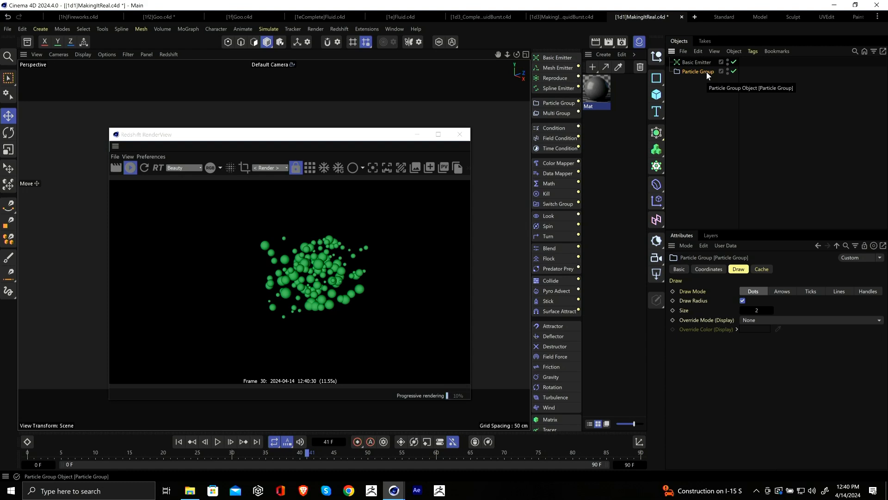
{"action": "right_click", "coordinate": [706, 71]}
{"action": "mouse_move", "coordinate": [751, 161]}
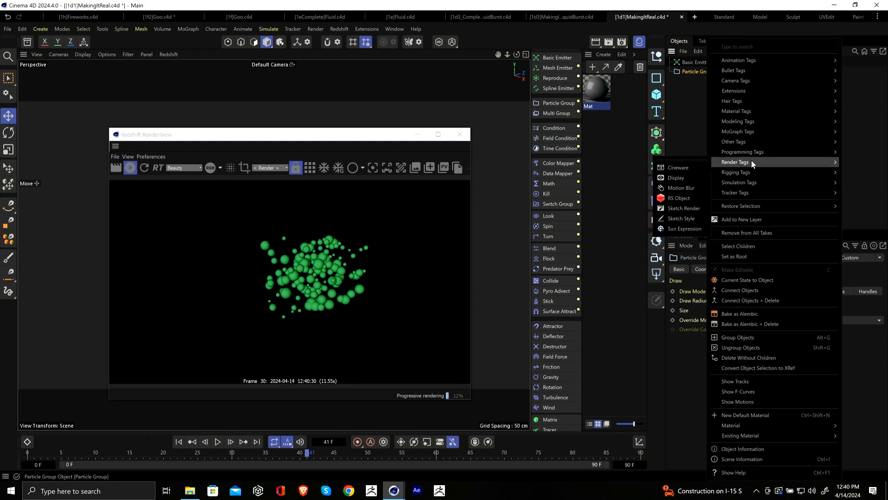
{"action": "left_click", "coordinate": [687, 197]}
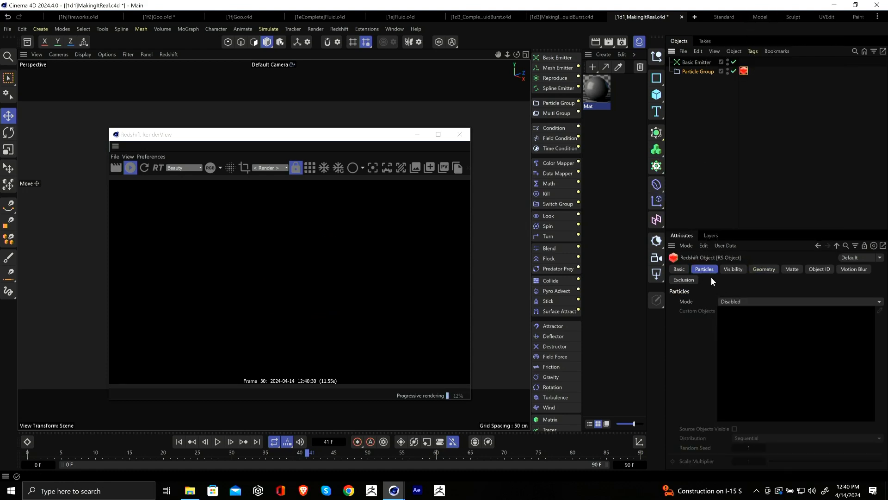
Step: Try the Point Instances, Sphere Instances and Quad Instances particle modes on the RS Object tag
{"action": "left_click", "coordinate": [734, 304]}
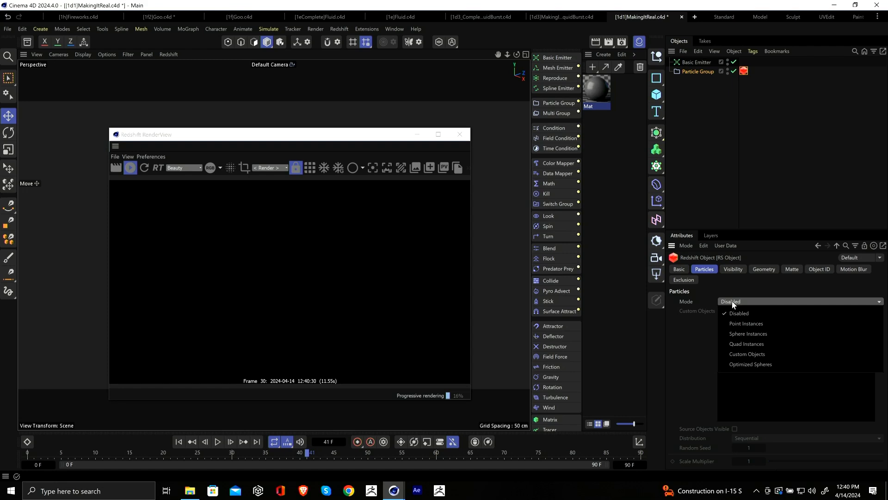
{"action": "left_click", "coordinate": [741, 323]}
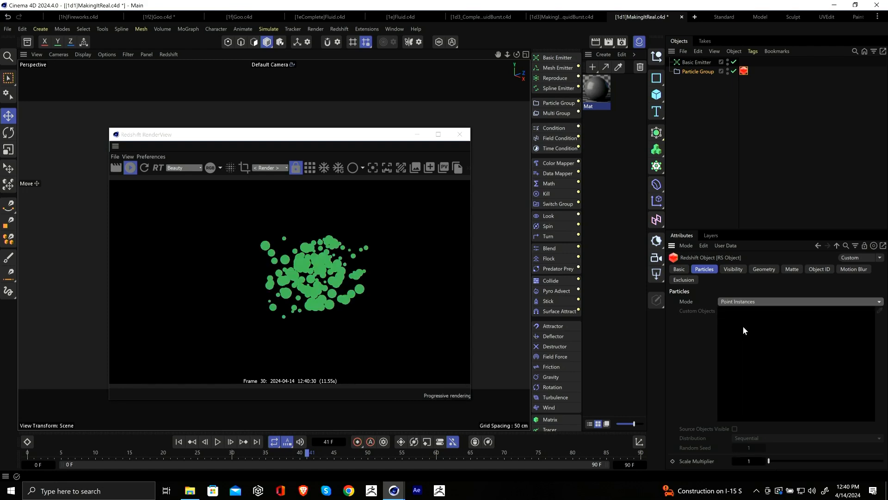
{"action": "left_click", "coordinate": [728, 303]}
{"action": "left_click", "coordinate": [751, 332]}
{"action": "left_click", "coordinate": [731, 303]}
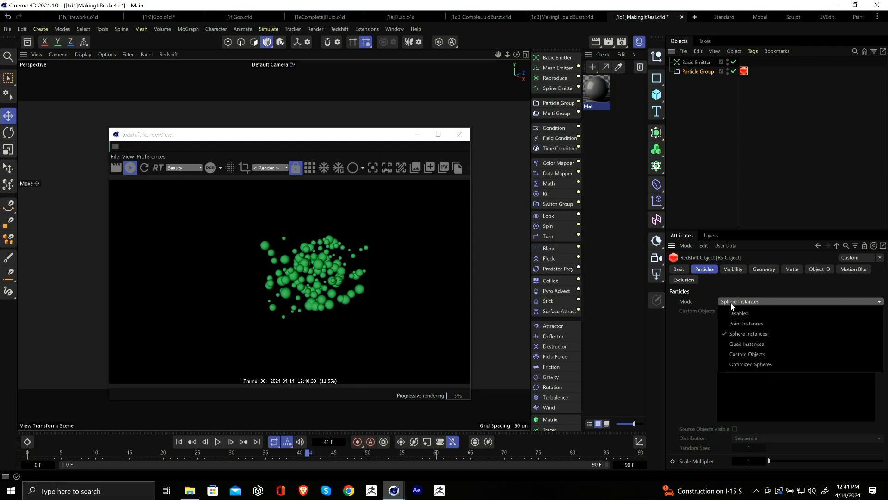
{"action": "left_click", "coordinate": [760, 345]}
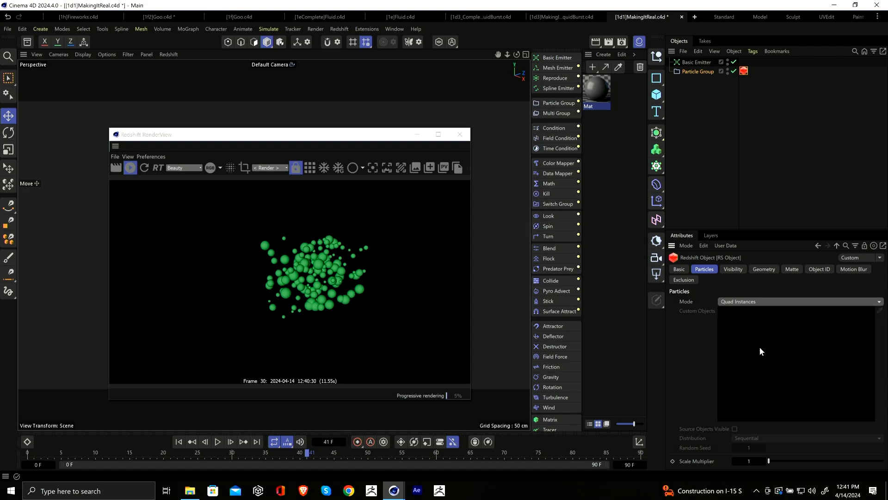
{"action": "left_click", "coordinate": [744, 302]}
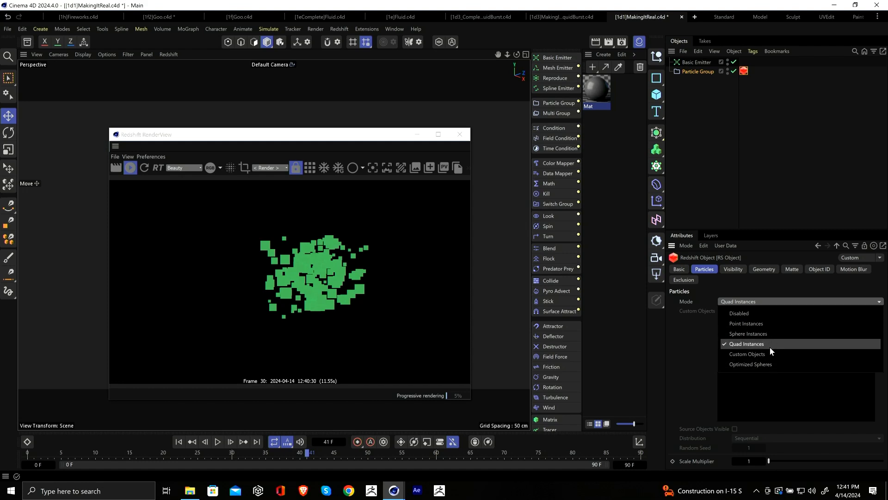
{"action": "left_click", "coordinate": [682, 364]}
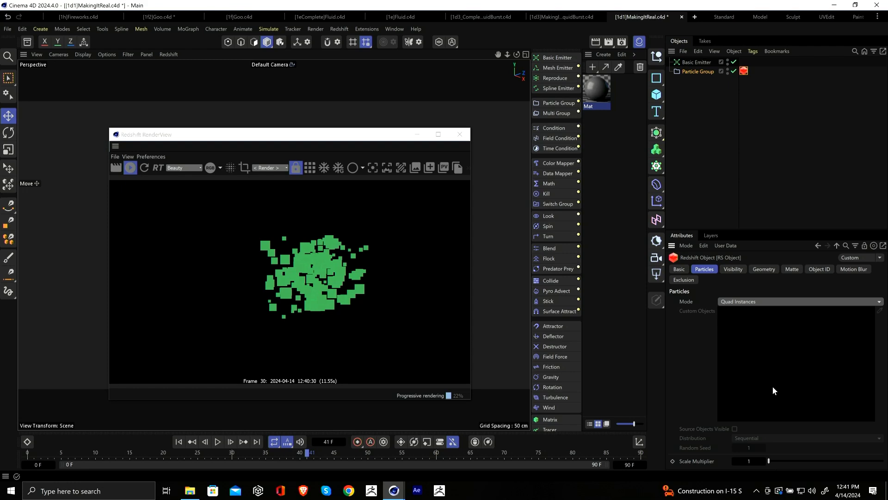
Step: Close the Redshift RenderView and the Material Manager, and remove the RS Object tag from the Particle Group
{"action": "left_click", "coordinate": [127, 170]}
{"action": "left_click", "coordinate": [465, 135]}
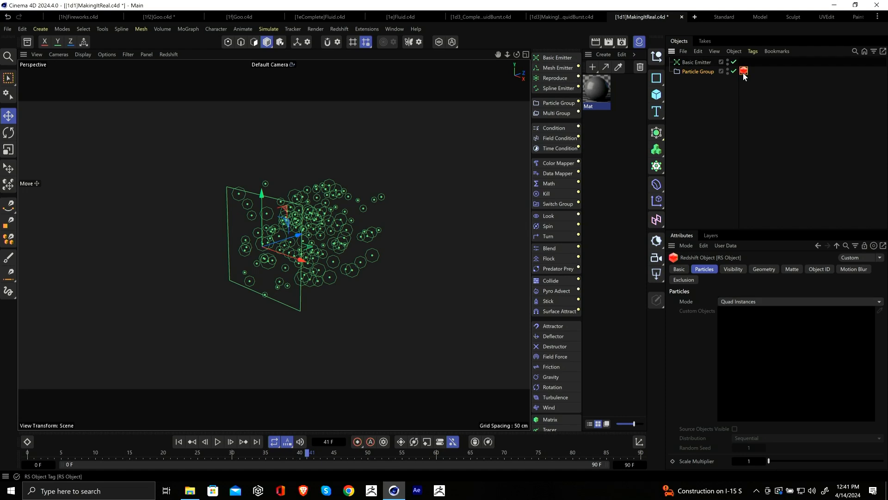
{"action": "key", "text": "Delete"}
{"action": "left_click", "coordinate": [702, 73]}
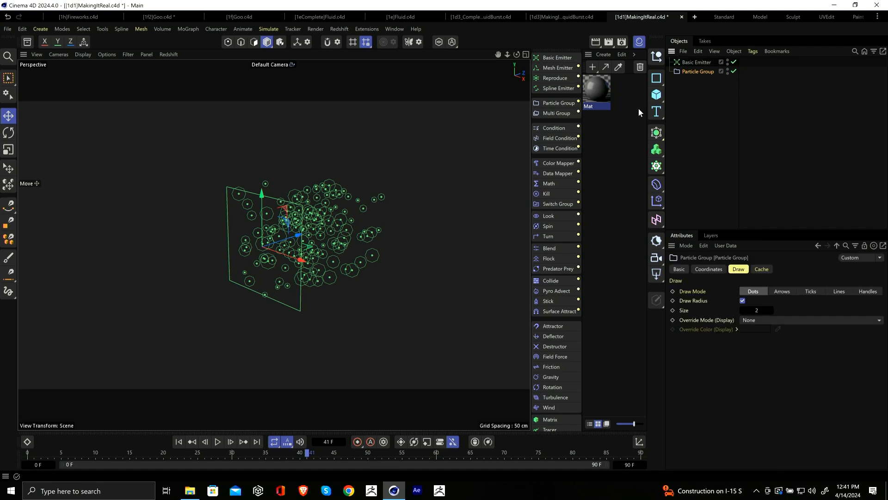
{"action": "left_click", "coordinate": [634, 41]}
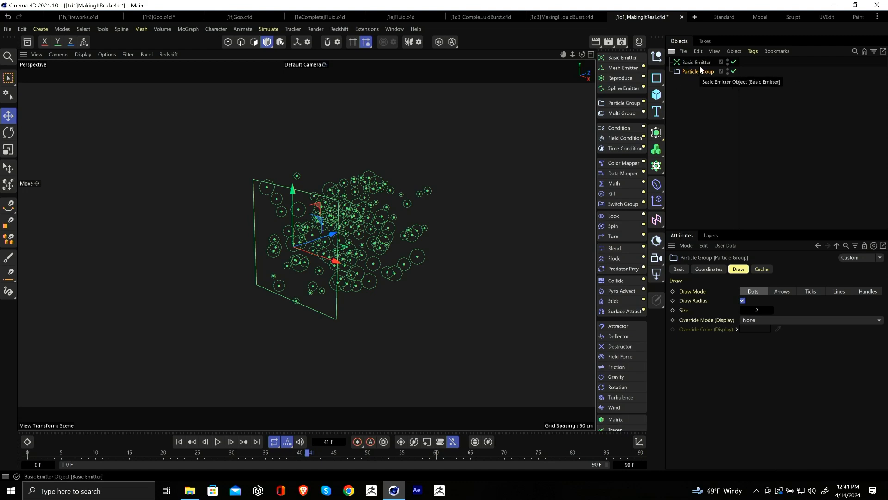
Step: Add a Tracer linked to the Particle Group, place it below the group, and limit its traces From End to 22
{"action": "left_click", "coordinate": [617, 428]}
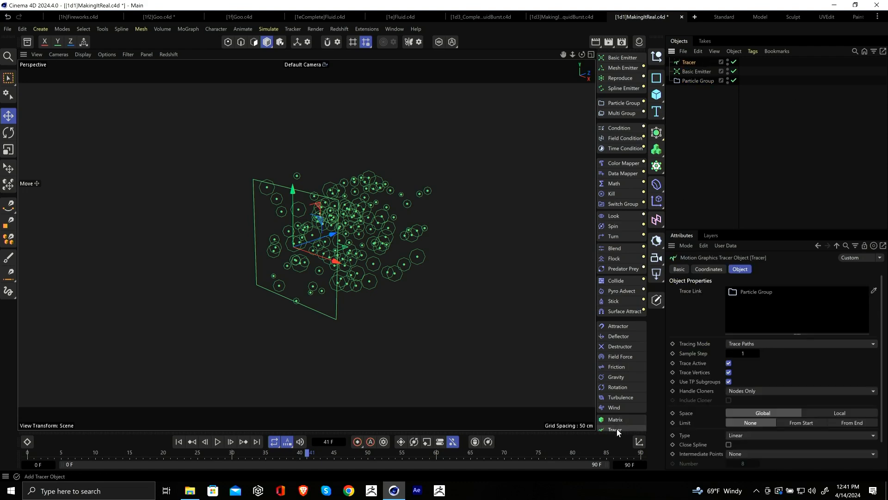
{"action": "left_click_drag", "start_coordinate": [688, 62], "coordinate": [695, 87]}
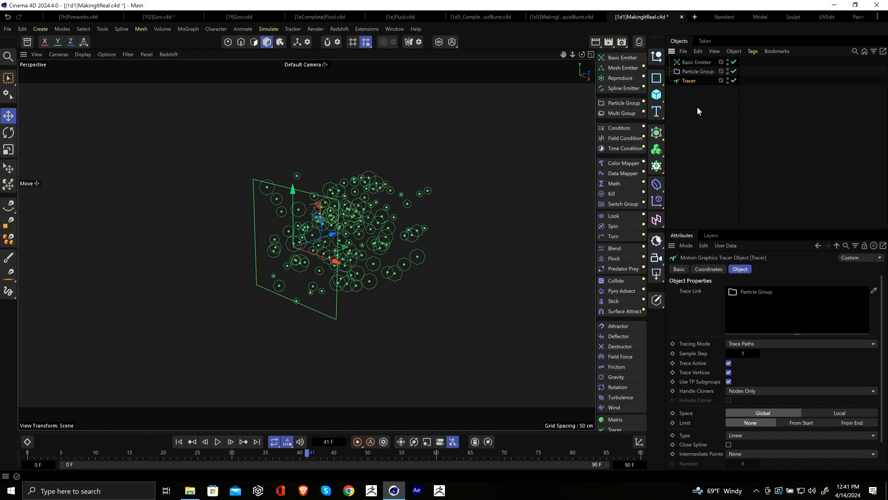
{"action": "left_click", "coordinate": [849, 423]}
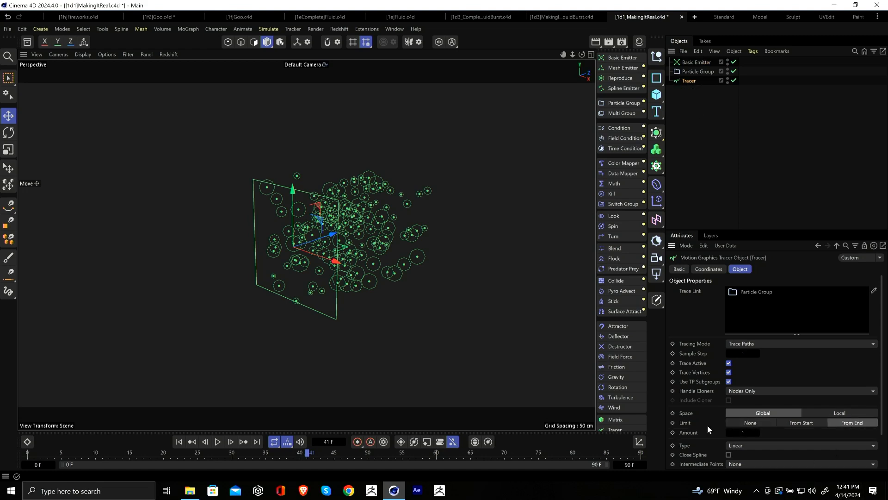
{"action": "left_click", "coordinate": [741, 432]}
{"action": "type", "text": "22"}
Step: Play the simulation from the start to view the traced particle paths and pause it at frame 73
{"action": "left_click", "coordinate": [178, 441]}
{"action": "left_click", "coordinate": [217, 442]}
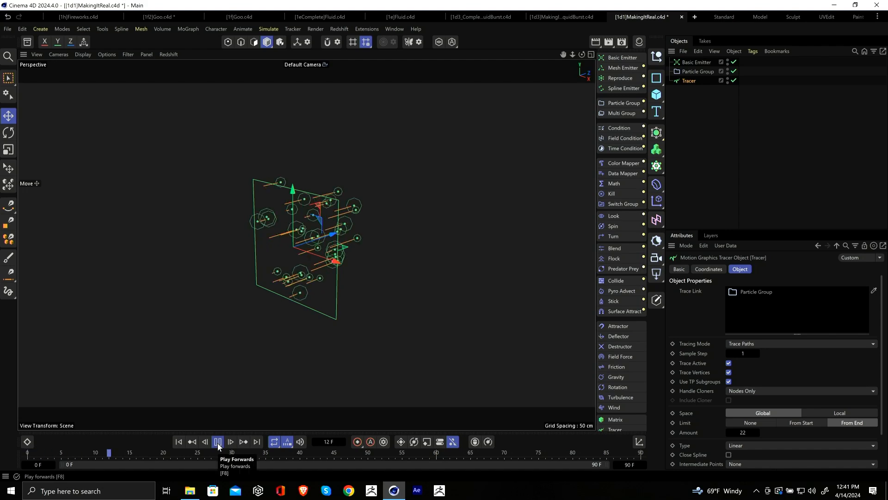
{"action": "left_click", "coordinate": [216, 441]}
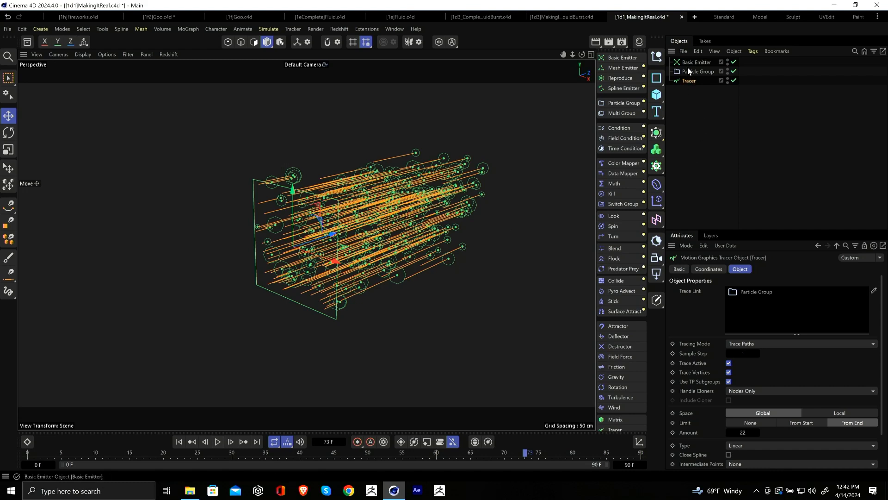
Step: Add a Turbulence force with a Strength of 25 cm and a Scale of 25%
{"action": "left_click", "coordinate": [626, 397]}
{"action": "left_click", "coordinate": [722, 291]}
{"action": "type", "text": "25"}
{"action": "key", "text": "Tab"}
{"action": "type", "text": "25"}
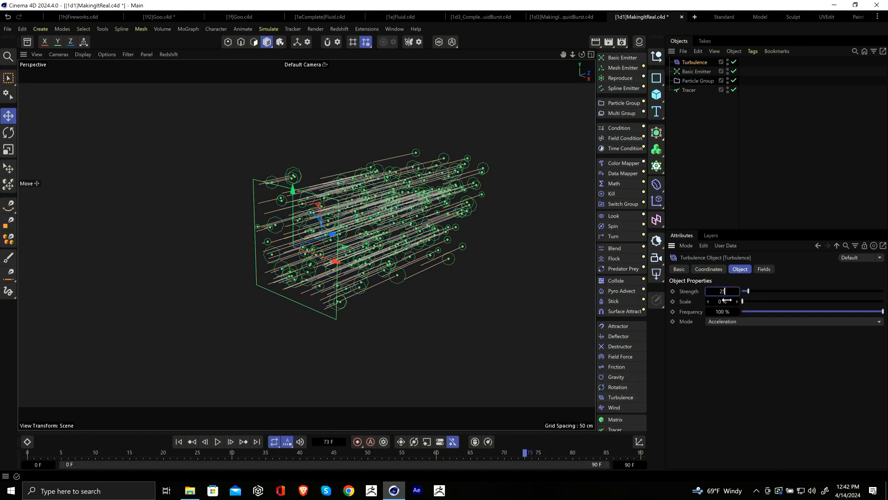
{"action": "key", "text": "Return"}
Step: Replay the simulation from the start to check the turbulence on the traces and pause it at frame 10
{"action": "left_click", "coordinate": [179, 442]}
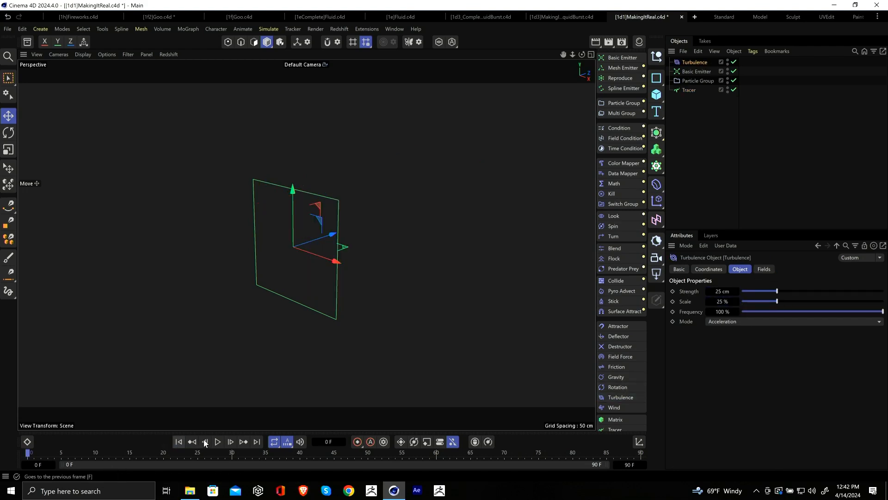
{"action": "left_click", "coordinate": [218, 441]}
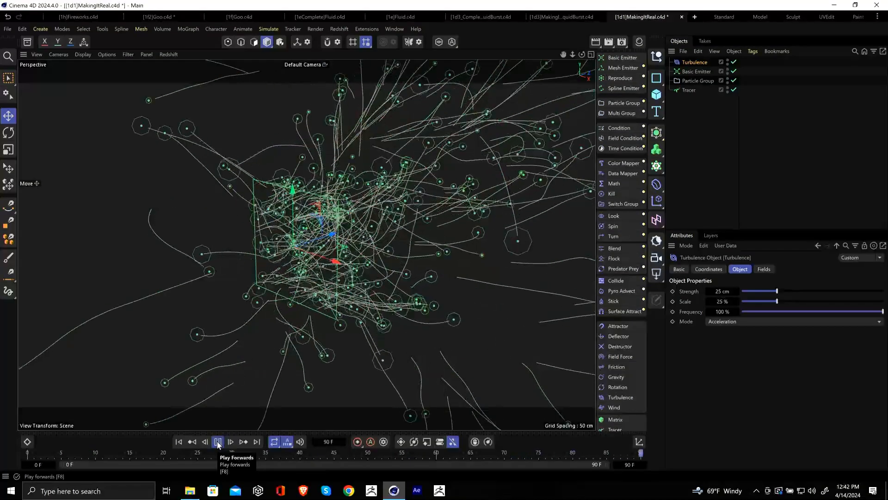
{"action": "left_click", "coordinate": [218, 442]}
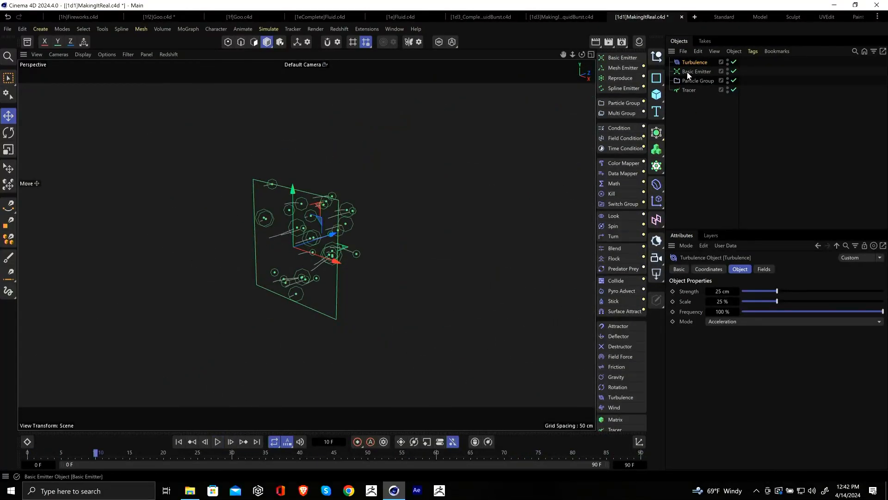
Step: Delete the Turbulence force and the Tracer from the scene
{"action": "key", "text": "Delete"}
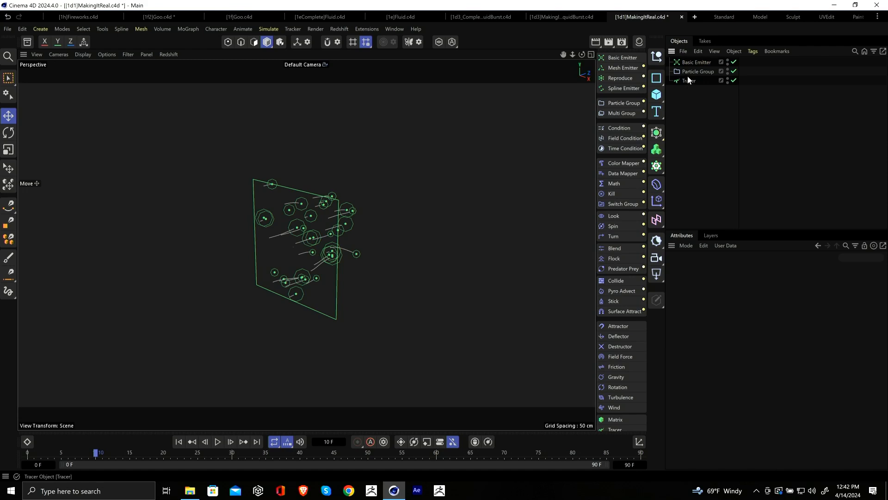
{"action": "left_click", "coordinate": [688, 82]}
{"action": "key", "text": "Delete"}
Step: Select the Particle Group, resume the simulation and pause it at frame 48
{"action": "left_click", "coordinate": [685, 71]}
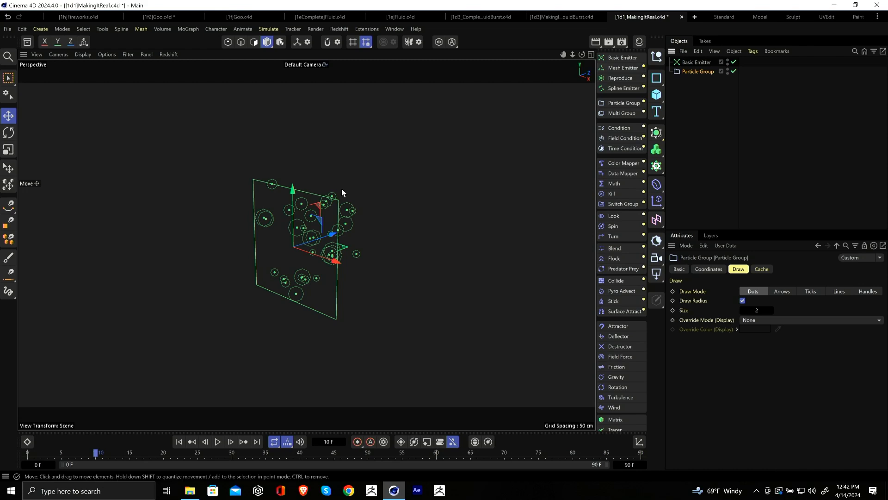
{"action": "left_click", "coordinate": [217, 442]}
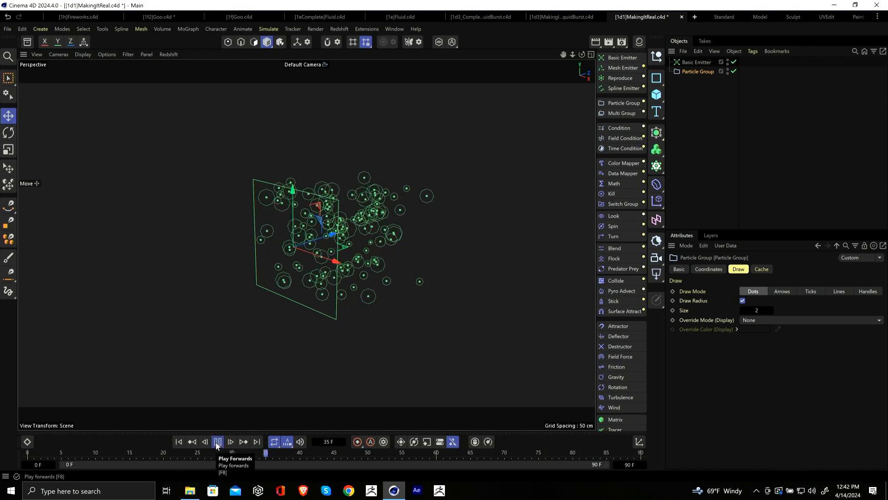
{"action": "left_click", "coordinate": [217, 441]}
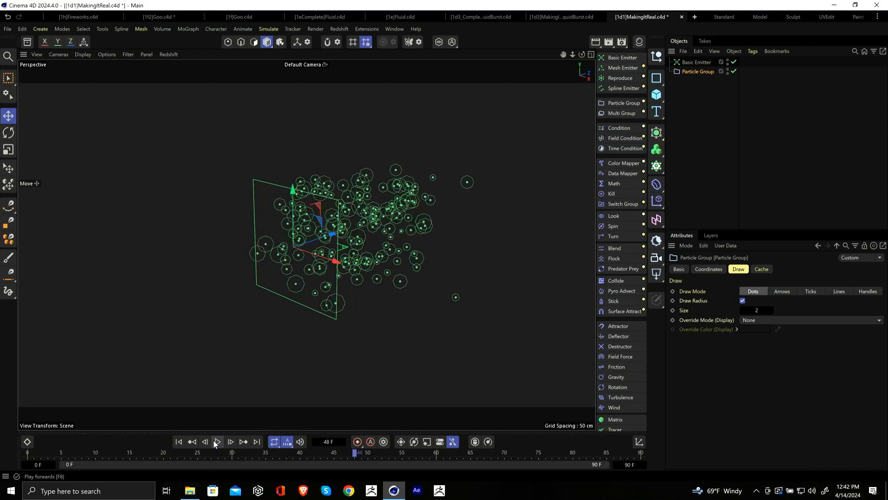
Step: Add a Volume Builder with the Particle Group as its input object and place it inside a Volume Mesher
{"action": "left_click", "coordinate": [660, 149]}
{"action": "left_click", "coordinate": [703, 165]}
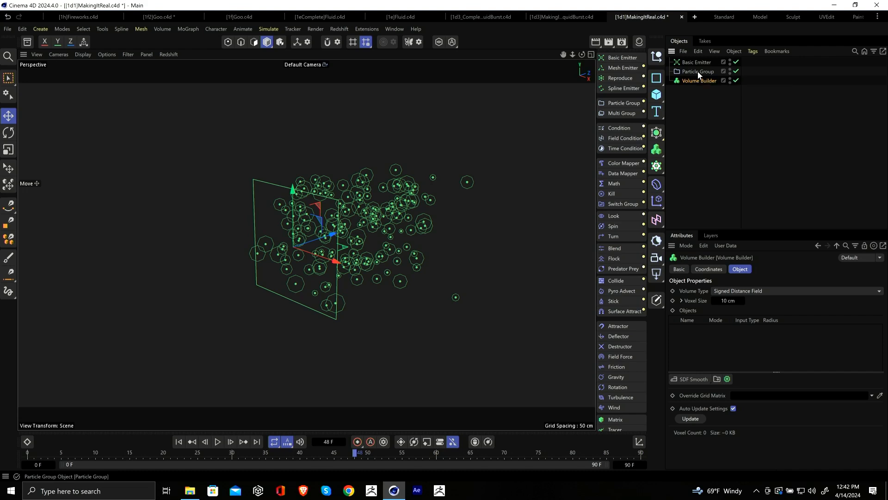
{"action": "mouse_move", "coordinate": [699, 74]}
{"action": "left_mouse_down"}
{"action": "mouse_move", "coordinate": [695, 81]}
{"action": "mouse_move", "coordinate": [694, 68]}
{"action": "left_mouse_up"}
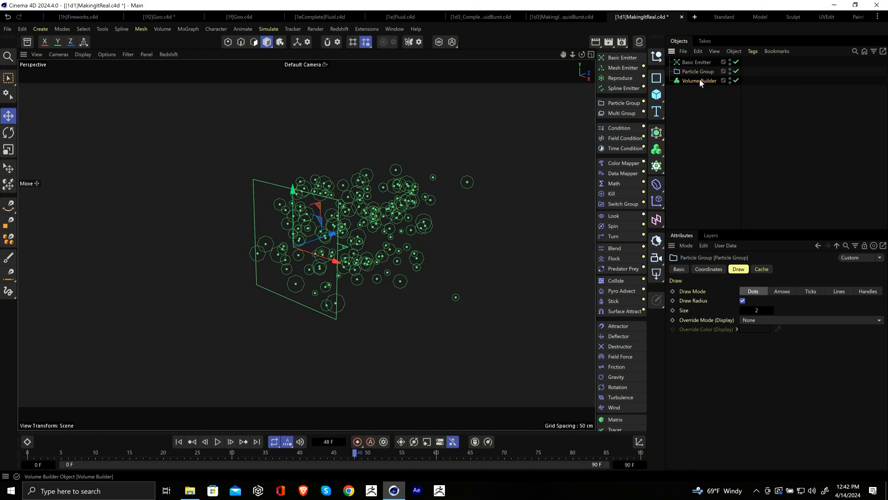
{"action": "left_click", "coordinate": [700, 80]}
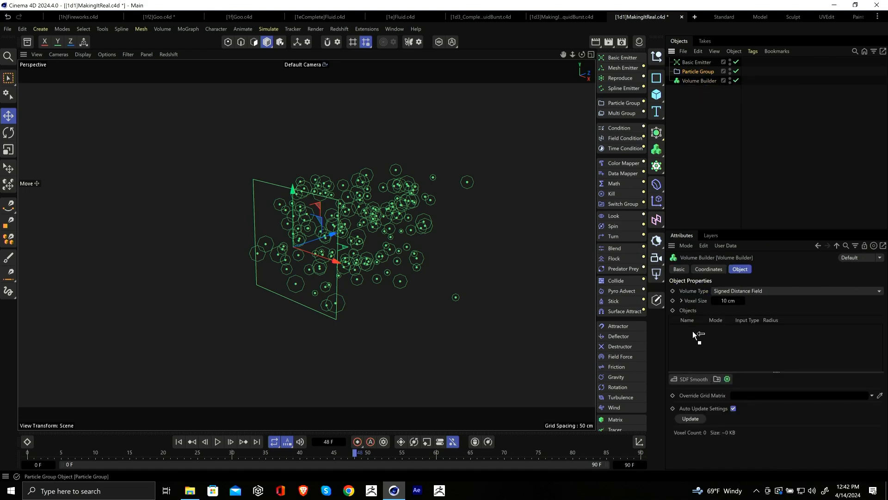
{"action": "left_click_drag", "start_coordinate": [694, 332], "coordinate": [693, 333]}
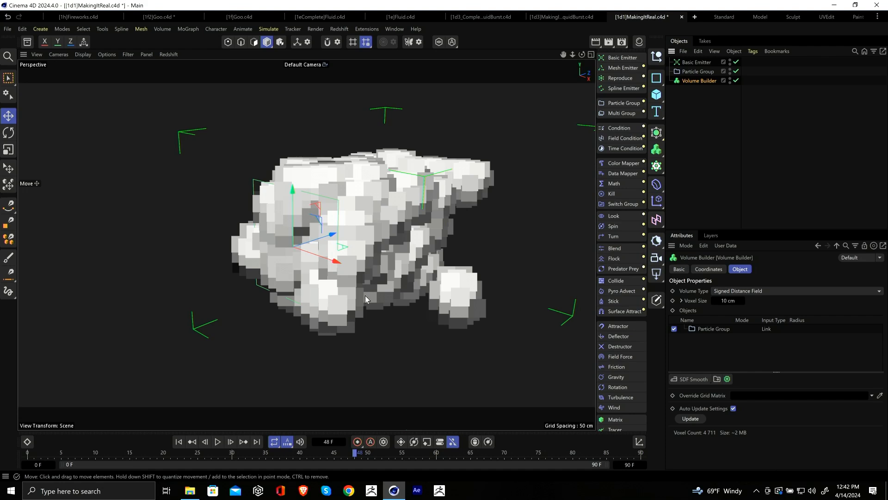
{"action": "left_click", "coordinate": [656, 148]}
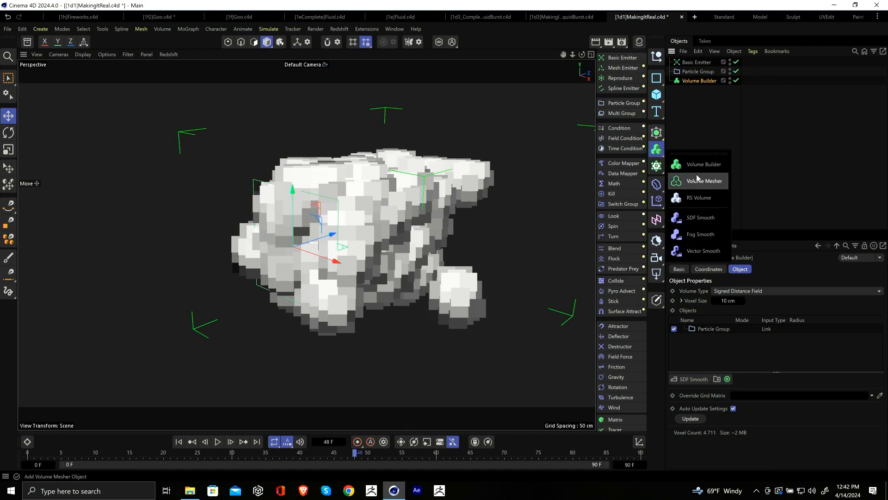
{"action": "left_click", "coordinate": [697, 180]}
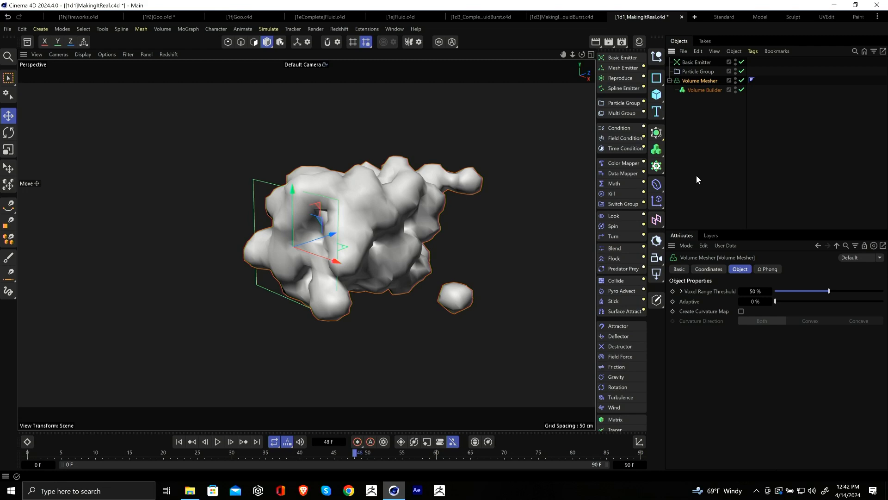
Step: Set the Volume Builder's Voxel Size to 5 cm, reduce it further to 3 cm, and enable Use Particle Size for its Particle Group
{"action": "left_click", "coordinate": [712, 90]}
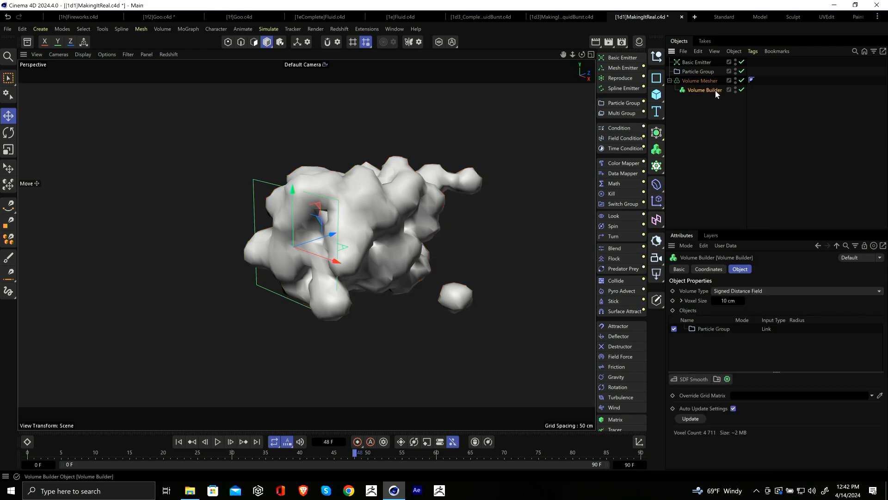
{"action": "left_click", "coordinate": [728, 300]}
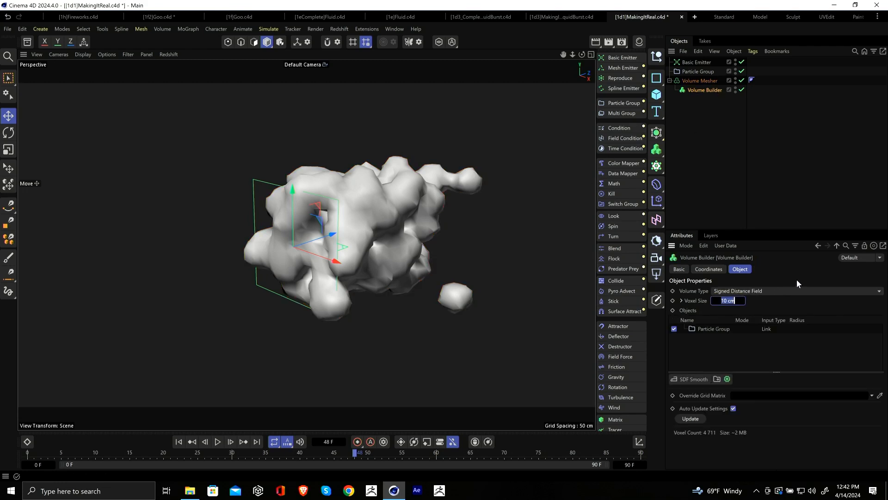
{"action": "type", "text": "5"}
{"action": "key", "text": "Return"}
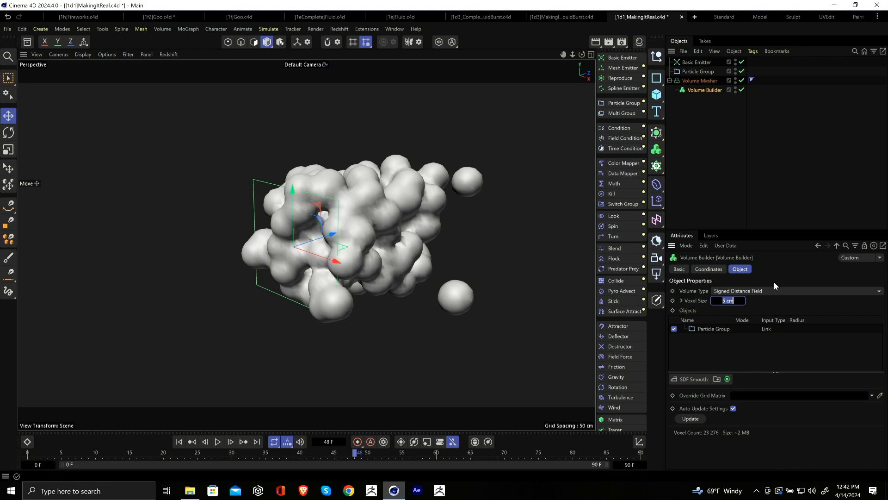
{"action": "type", "text": "3"}
{"action": "key", "text": "Return"}
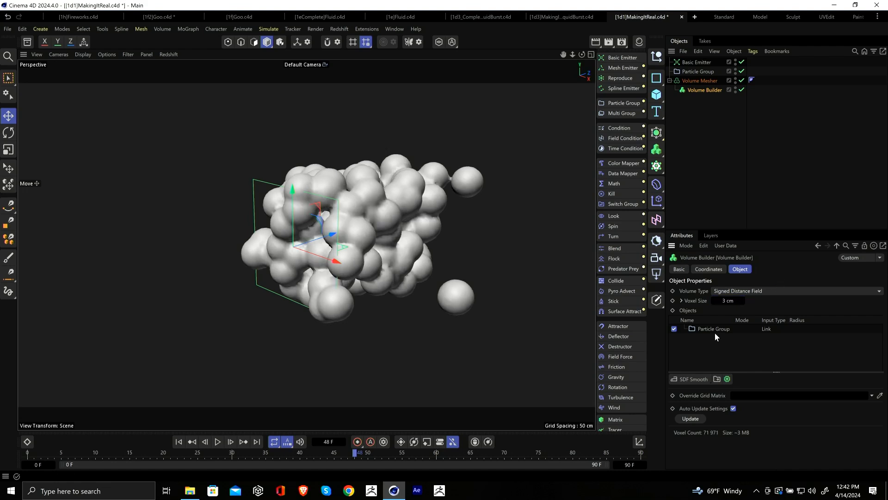
{"action": "left_click", "coordinate": [711, 330]}
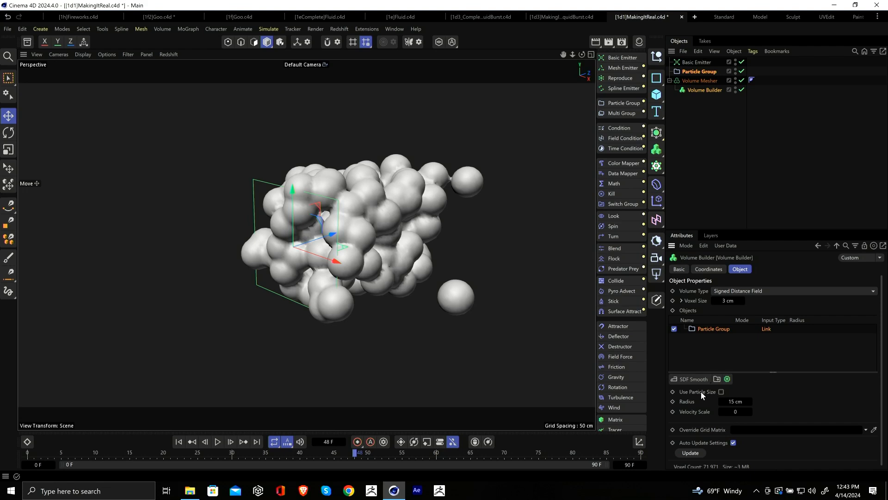
{"action": "left_click", "coordinate": [721, 391]}
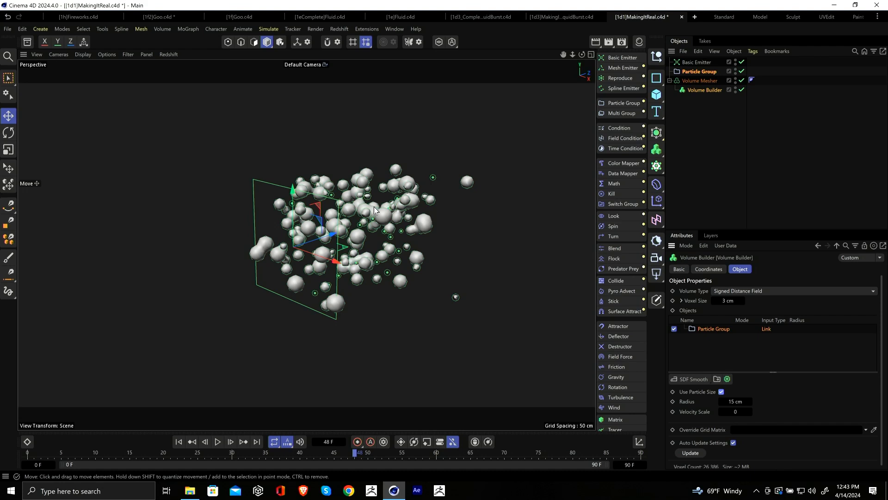
Step: Delete the Volume Mesher together with its Volume Builder
{"action": "left_click", "coordinate": [700, 81]}
{"action": "key", "text": "Delete"}
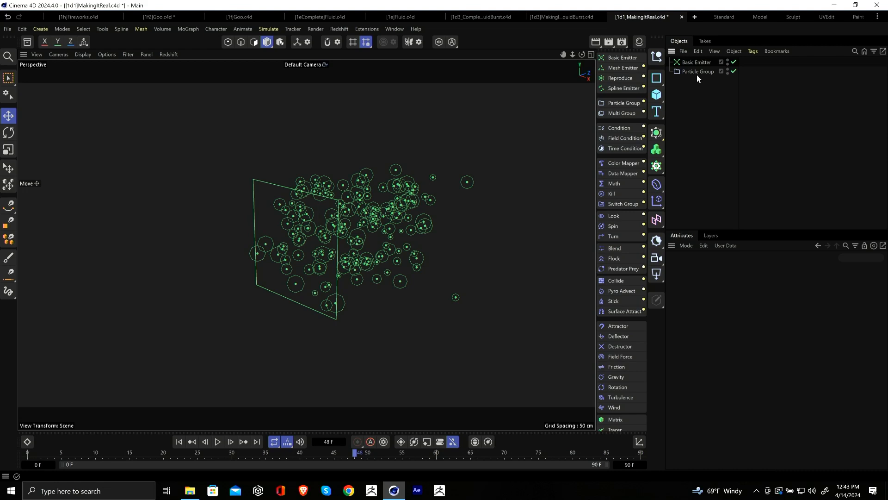
Step: Rotate the Particle Group about a quarter turn around its X axis
{"action": "left_click", "coordinate": [697, 72]}
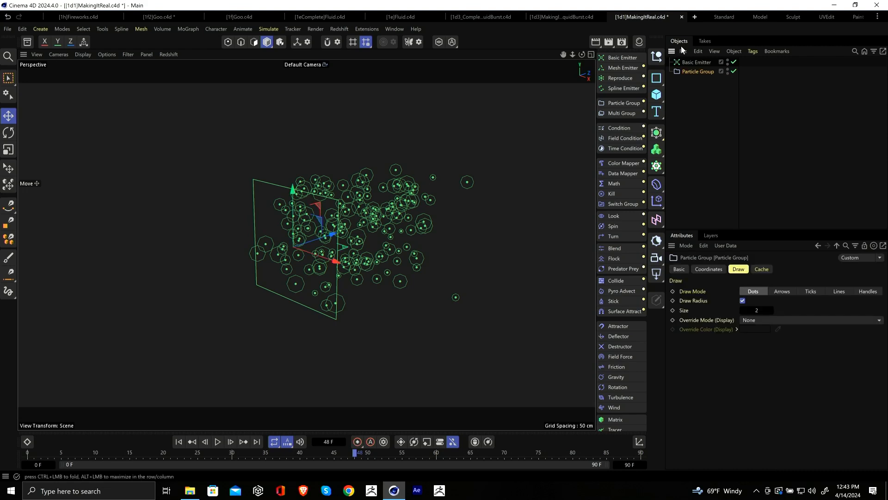
{"action": "key", "text": "r"}
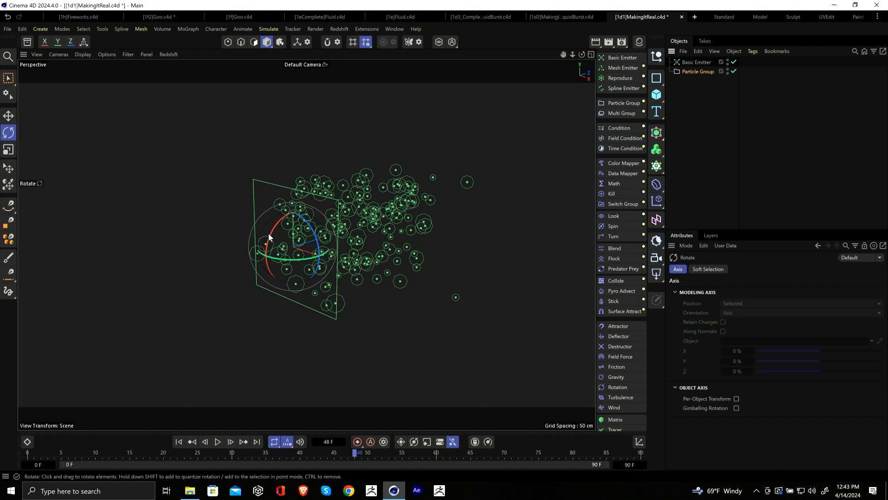
{"action": "left_click_drag", "start_coordinate": [270, 232], "coordinate": [310, 205]}
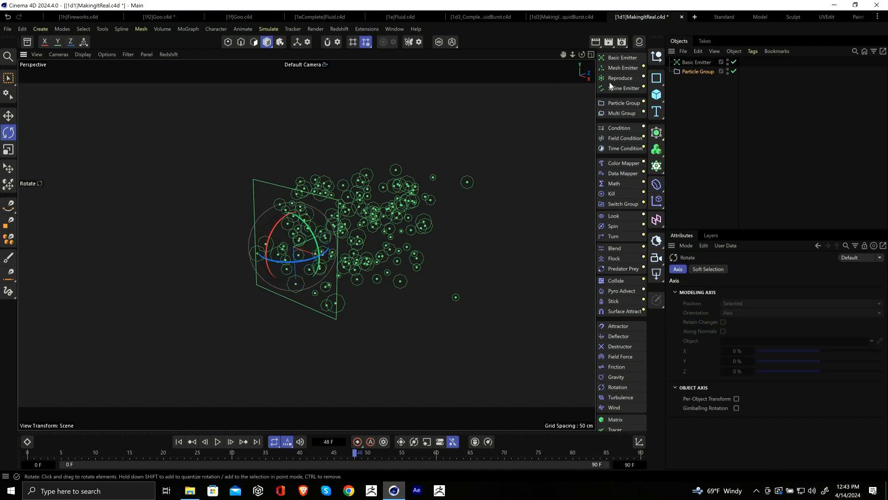
Step: Rotate the Basic Emitter about a quarter turn around its X axis so that it lies flat and emits downward
{"action": "left_click", "coordinate": [692, 63]}
{"action": "left_click_drag", "start_coordinate": [274, 227], "coordinate": [316, 206]}
{"action": "left_click", "coordinate": [714, 78]}
{"action": "left_click", "coordinate": [698, 63]}
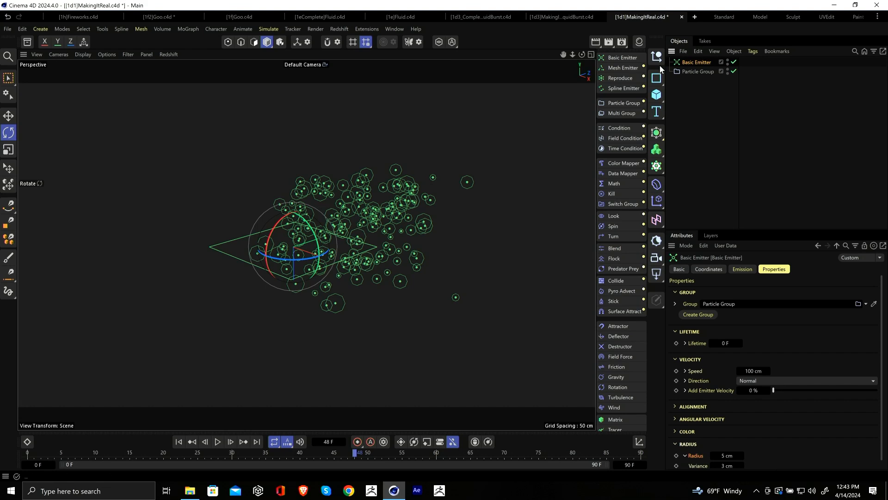
Step: Add a second Basic Emitter and move it away from the first one, behind its upper-left side in the perspective view
{"action": "left_click", "coordinate": [622, 57]}
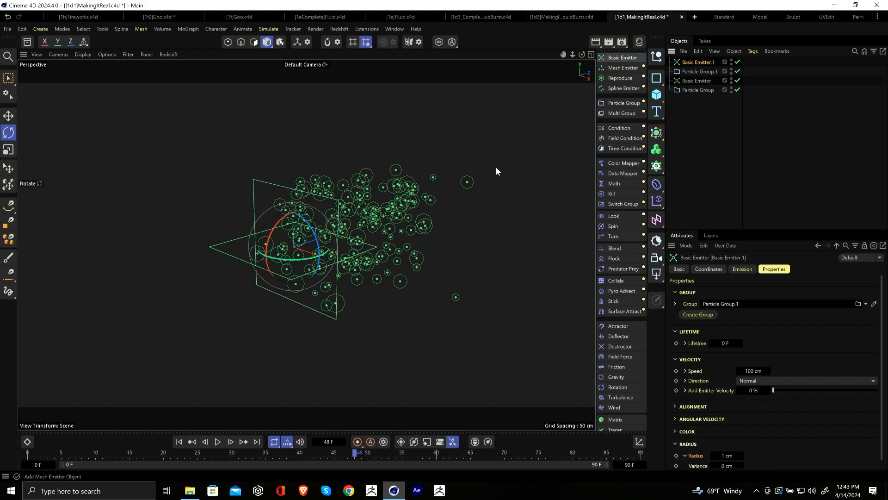
{"action": "key", "text": "e"}
{"action": "left_click_drag", "start_coordinate": [327, 258], "coordinate": [167, 220]}
{"action": "left_click", "coordinate": [676, 64]}
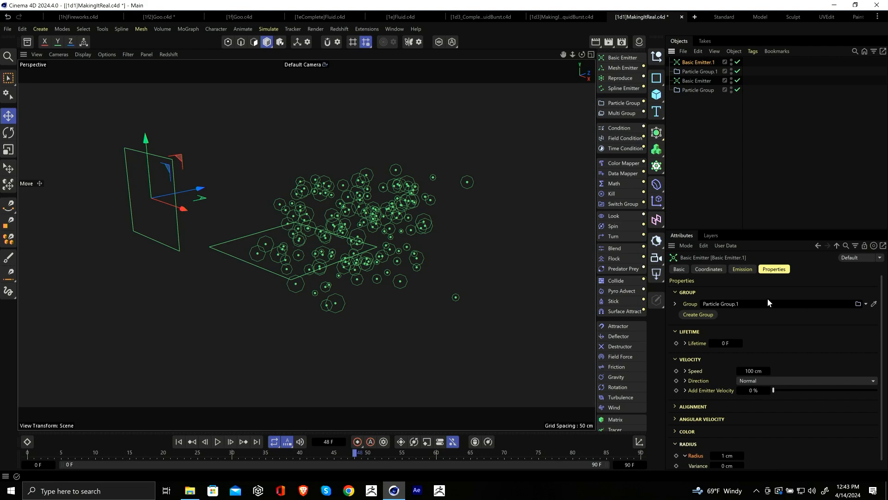
Step: Change the second Basic Emitter's particle color to red and play the simulation from the start
{"action": "left_click", "coordinate": [743, 269]}
{"action": "left_click", "coordinate": [775, 270]}
{"action": "left_click", "coordinate": [686, 424]}
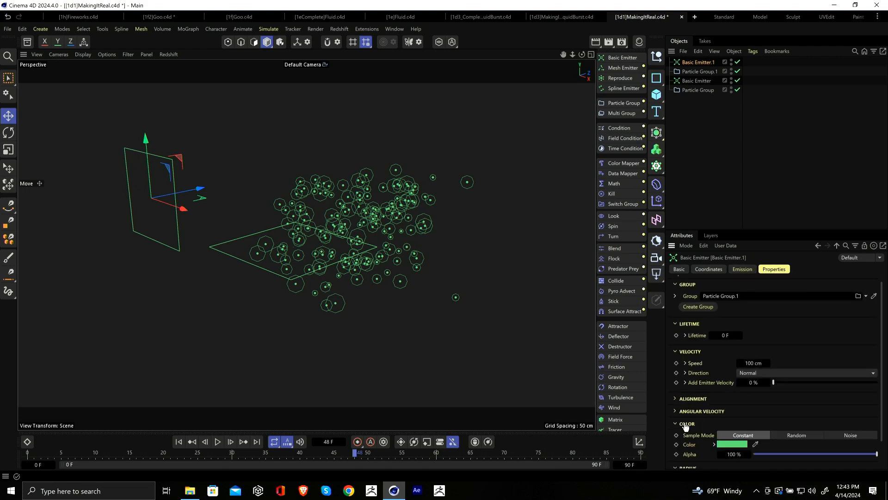
{"action": "left_click", "coordinate": [738, 443]}
{"action": "left_click_drag", "start_coordinate": [779, 451], "coordinate": [753, 450]}
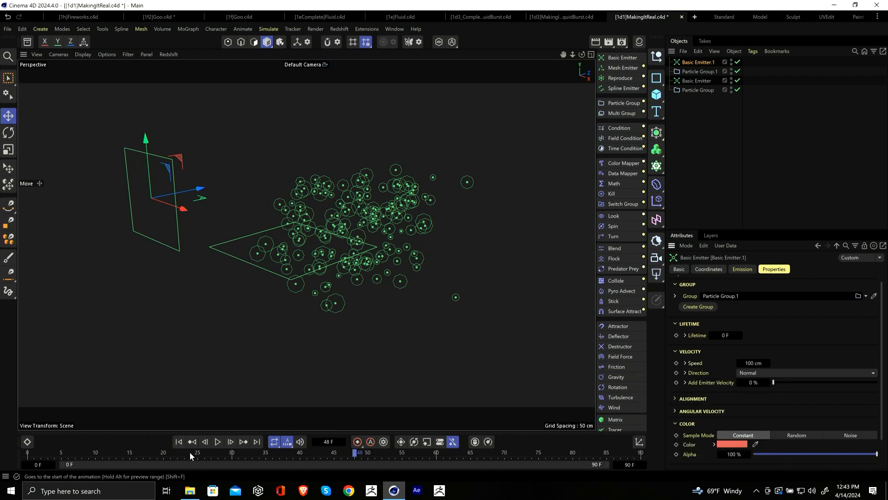
{"action": "left_click", "coordinate": [179, 441]}
{"action": "left_click", "coordinate": [217, 443]}
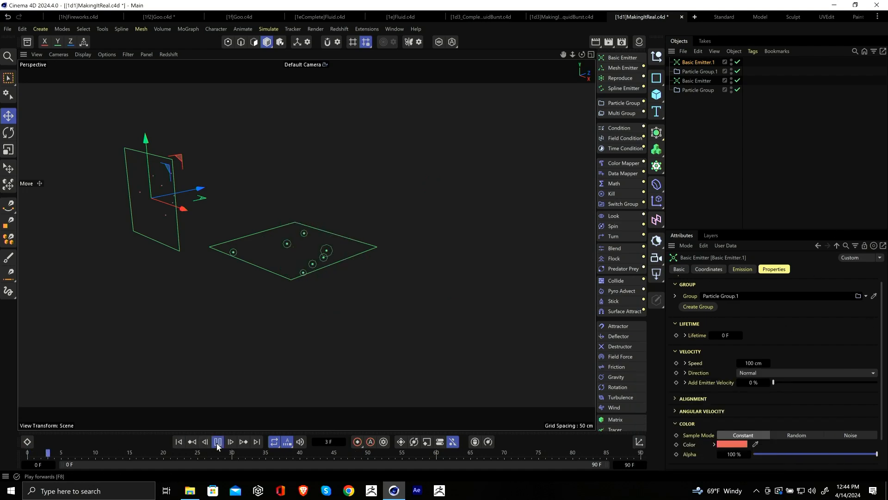
Step: Delete Particle Group.1 and assign the original Particle Group as the group of Basic Emitter.1
{"action": "left_click", "coordinate": [700, 71]}
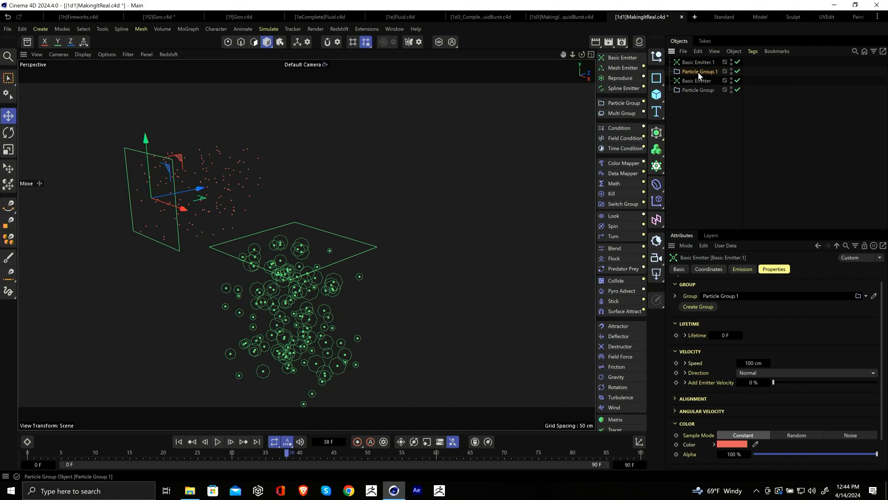
{"action": "key", "text": "Delete"}
{"action": "left_click", "coordinate": [697, 64]}
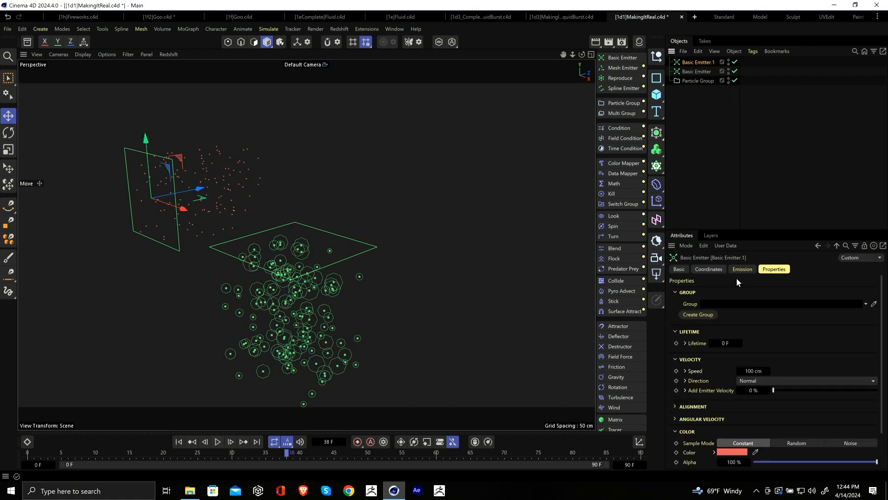
{"action": "left_click_drag", "start_coordinate": [687, 81], "coordinate": [754, 307]}
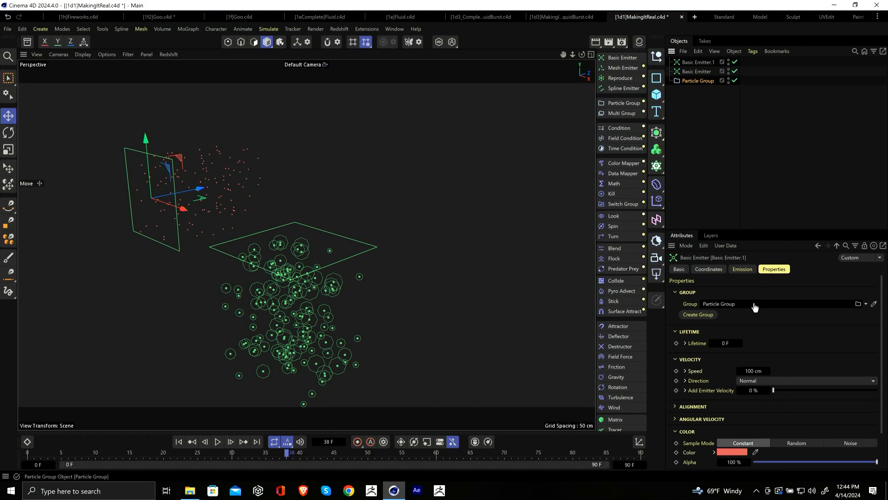
Step: Replay the simulation from the start with both emitters sharing one Particle Group and pause it at frame 37
{"action": "left_click", "coordinate": [178, 443]}
{"action": "left_click", "coordinate": [218, 442]}
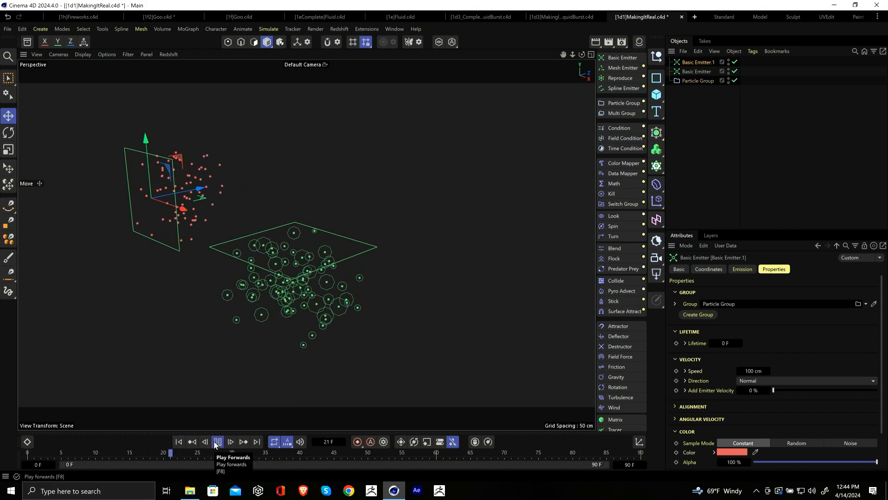
{"action": "left_click", "coordinate": [216, 443]}
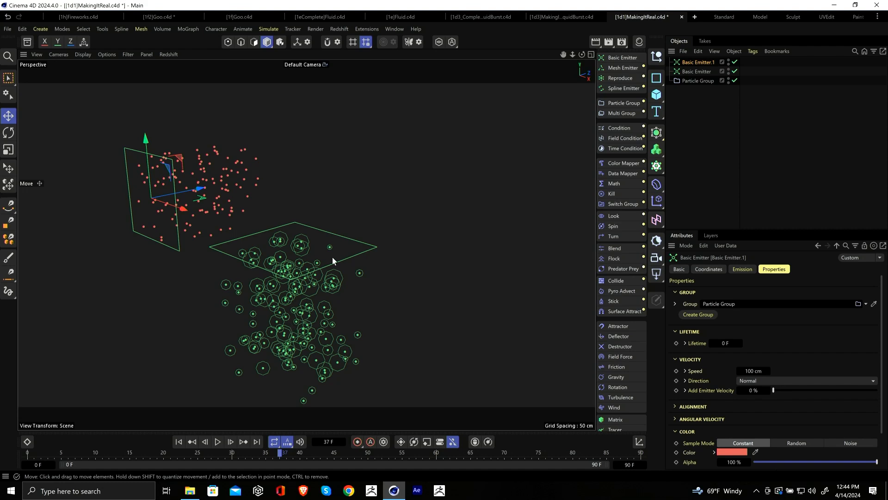
Step: Delete Basic Emitter.1, then replay the simulation from the start and pause it at frame 15
{"action": "key", "text": "Delete"}
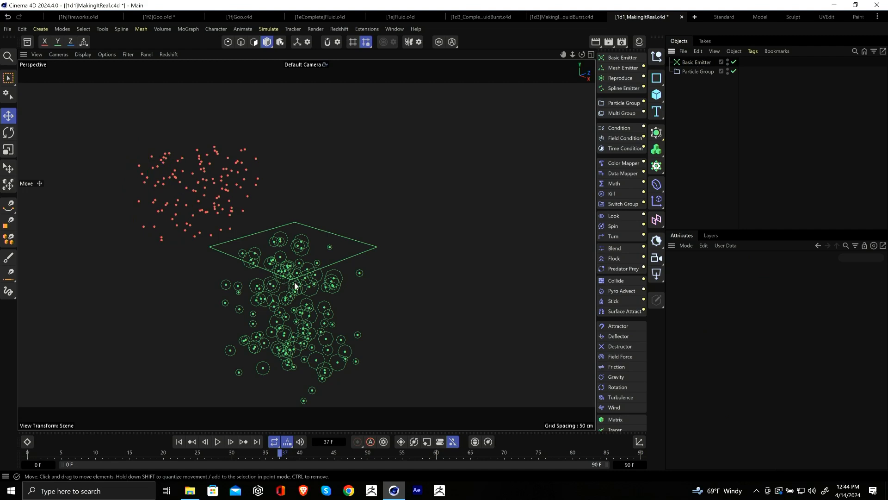
{"action": "left_click", "coordinate": [178, 441]}
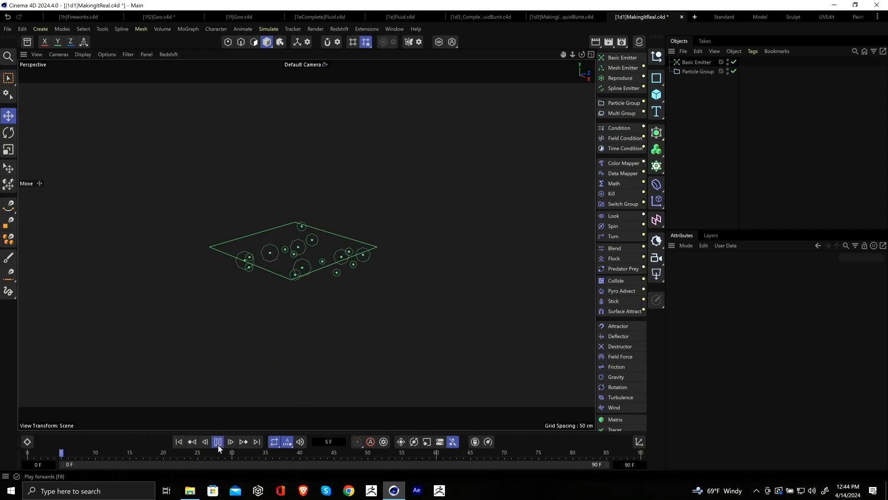
{"action": "left_click", "coordinate": [217, 442]}
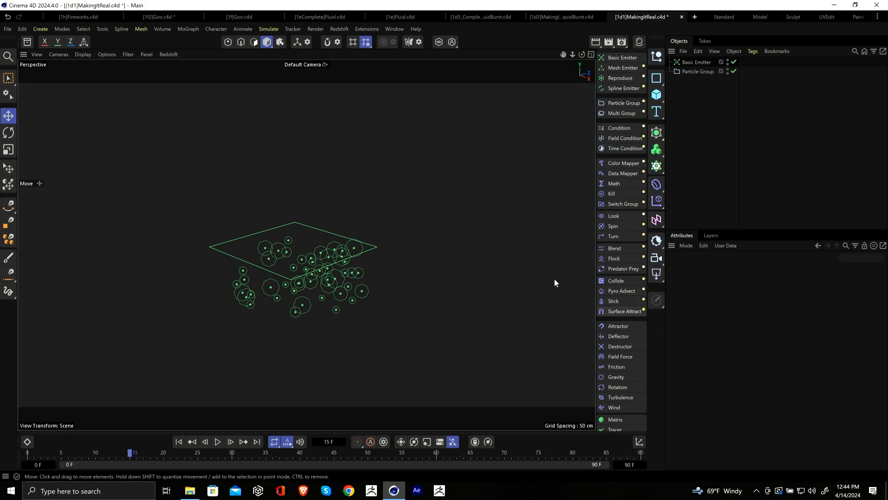
Step: Add a Cloner, set its Mode to Object, and assign the Particle Group as its object
{"action": "left_click_drag", "start_coordinate": [688, 75], "coordinate": [695, 90]}
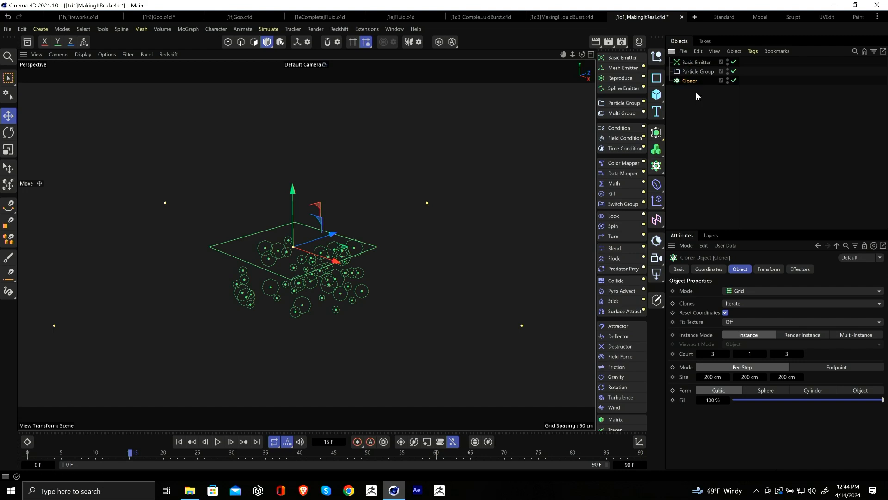
{"action": "left_click", "coordinate": [739, 290]}
{"action": "left_click", "coordinate": [750, 303]}
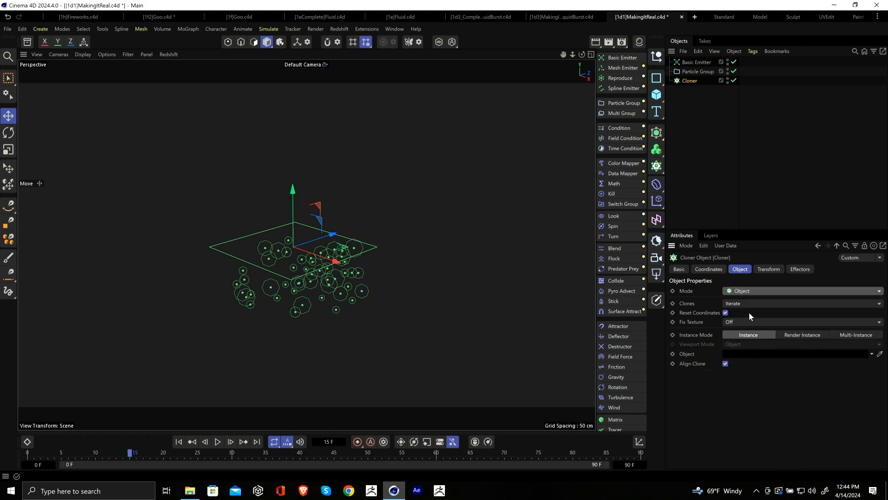
{"action": "left_click_drag", "start_coordinate": [699, 71], "coordinate": [740, 356]}
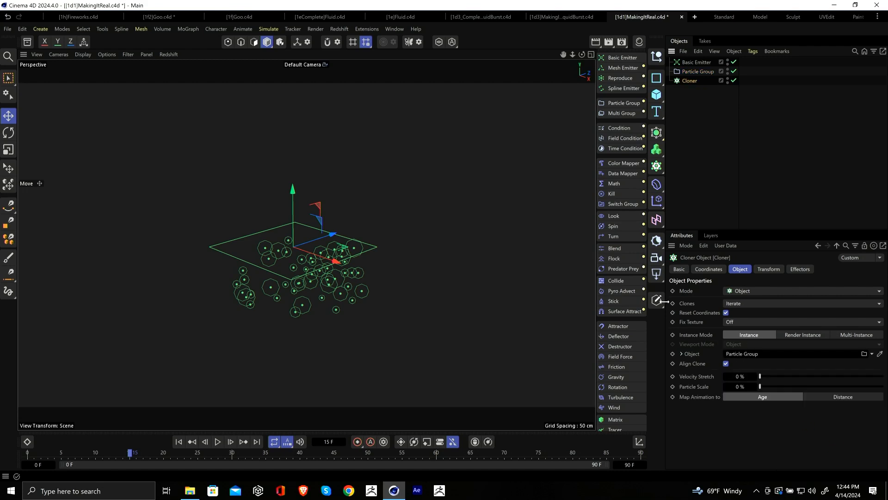
Step: Add a Platonic as a child of the Cloner and set its Radius to 1 cm
{"action": "left_click", "coordinate": [656, 94]}
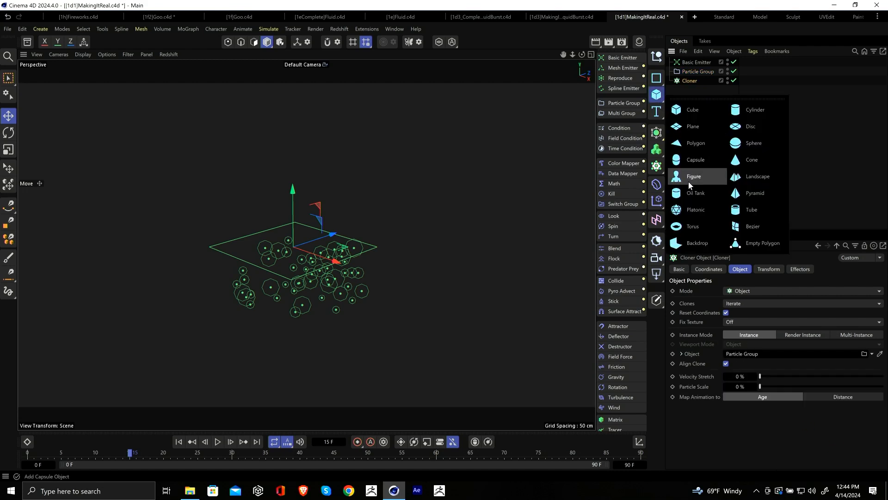
{"action": "left_click", "coordinate": [700, 212]}
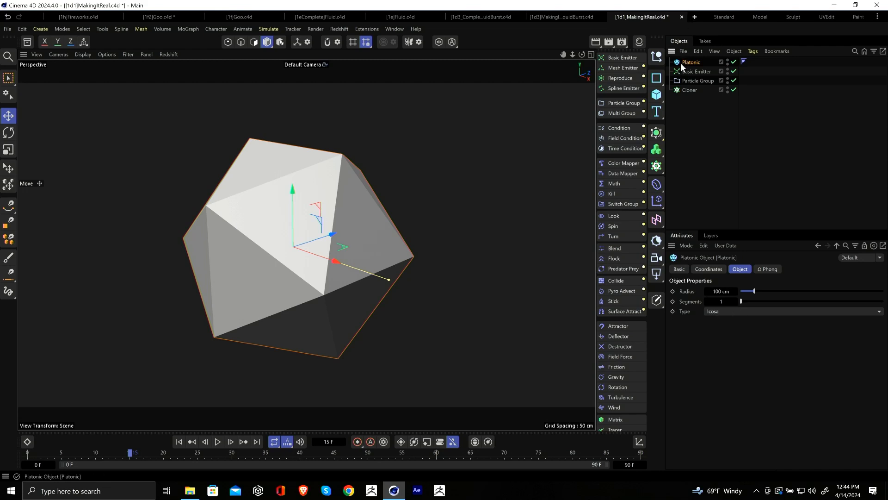
{"action": "left_click_drag", "start_coordinate": [689, 87], "coordinate": [691, 91]}
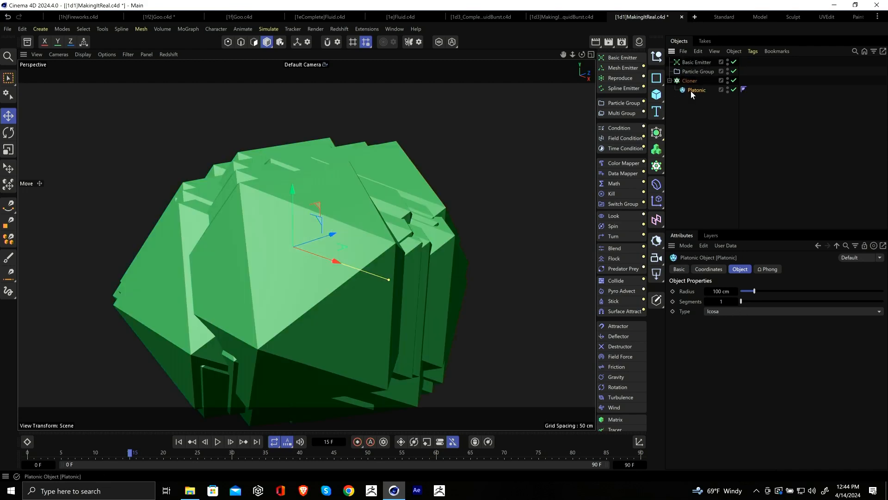
{"action": "left_click", "coordinate": [720, 291]}
{"action": "type", "text": "1"}
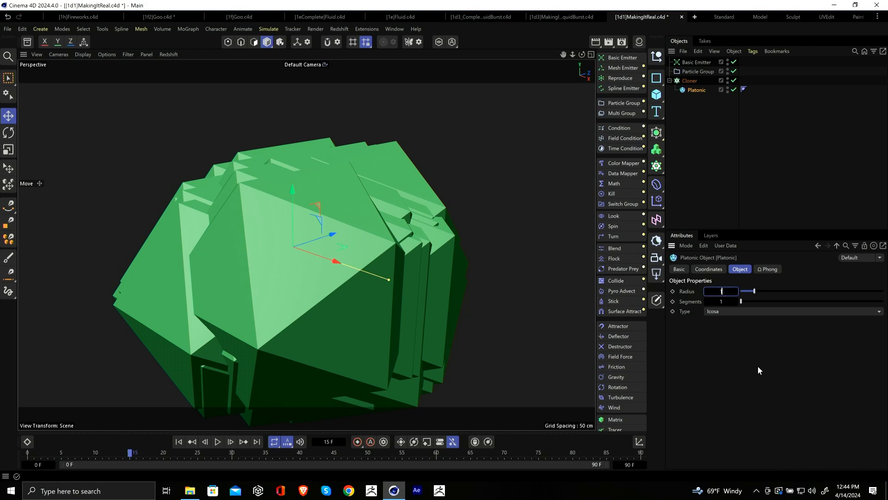
{"action": "key", "text": "Return"}
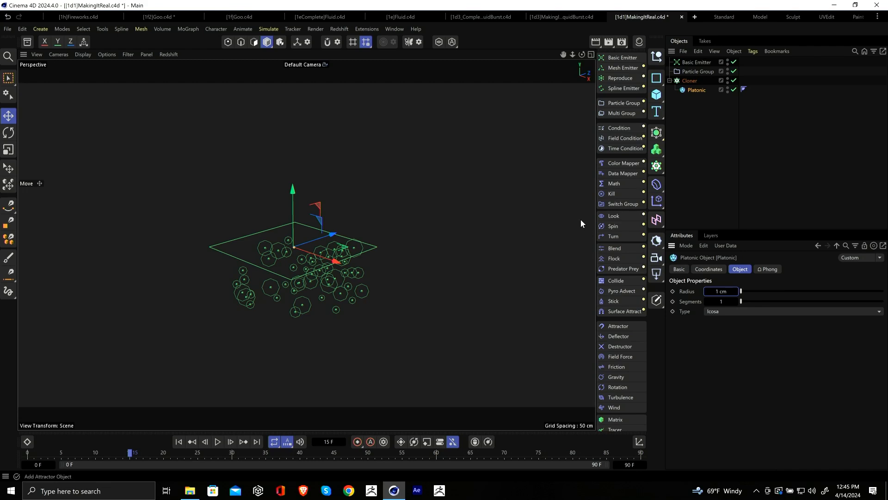
Step: Duplicate the Platonic three times inside the Cloner, setting the copies' types to Tetra, Octa and Dodeca
{"action": "left_click_drag", "start_coordinate": [696, 89], "coordinate": [703, 88]}
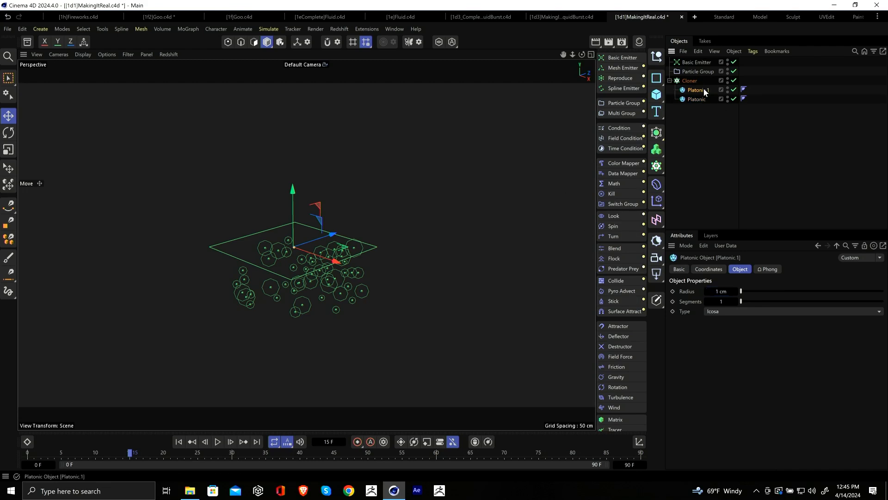
{"action": "left_click", "coordinate": [730, 311]}
{"action": "left_click", "coordinate": [730, 323]}
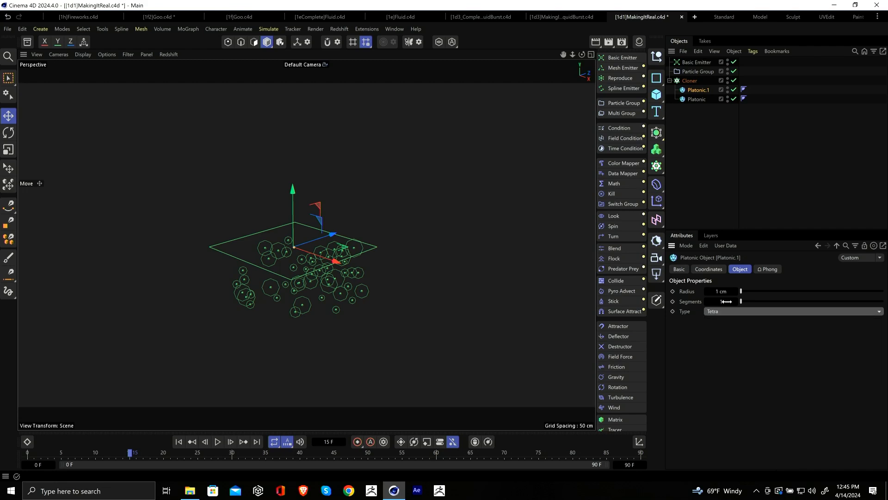
{"action": "left_click_drag", "start_coordinate": [698, 90], "coordinate": [707, 95], "text": "ctrl"}
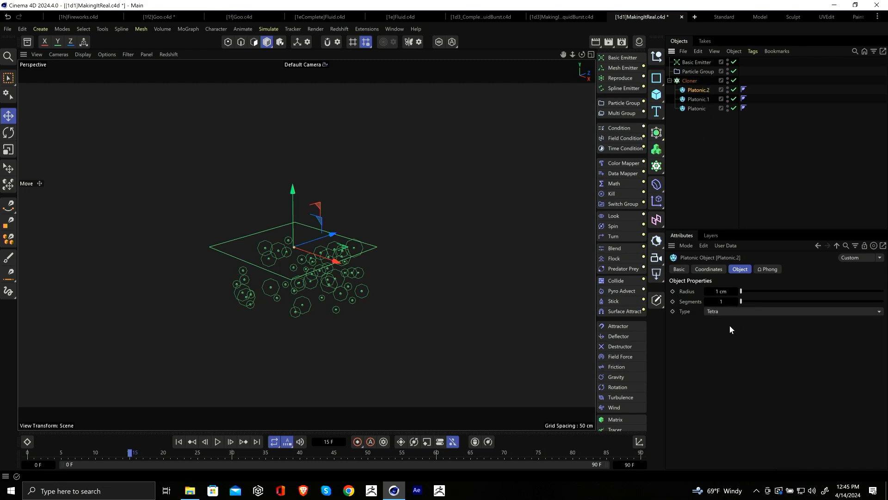
{"action": "left_click", "coordinate": [728, 311]}
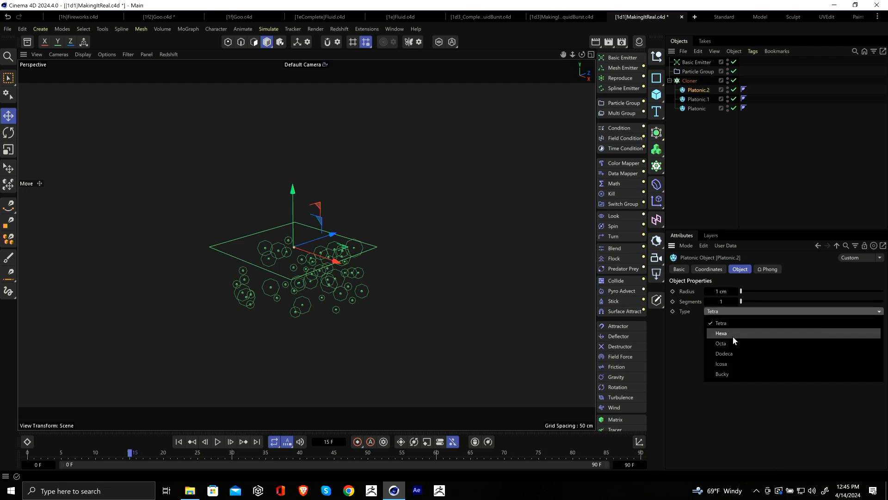
{"action": "left_click", "coordinate": [733, 336]}
{"action": "left_click", "coordinate": [737, 311]}
{"action": "left_click", "coordinate": [743, 341]}
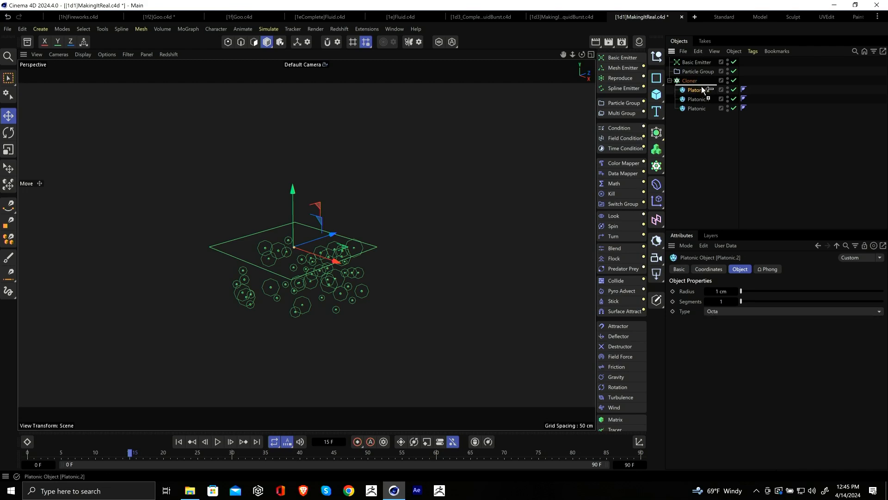
{"action": "key", "text": "ctrl+v"}
{"action": "left_click", "coordinate": [723, 312]}
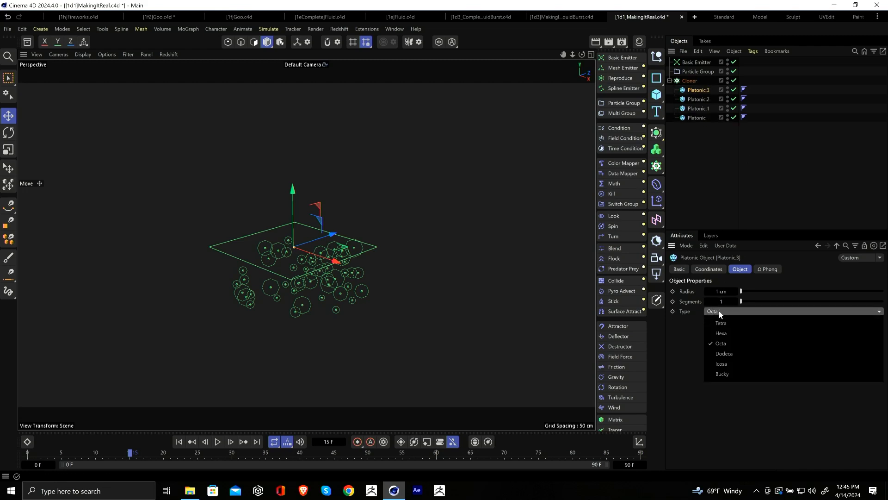
{"action": "left_click", "coordinate": [725, 342]}
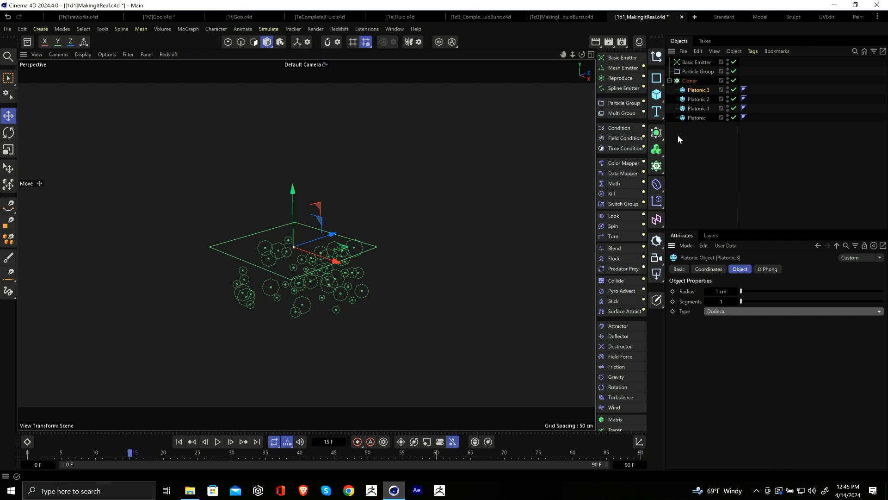
Step: Set the Cloner's Particle Scale to 100% and select the Basic Emitter
{"action": "left_click", "coordinate": [690, 80]}
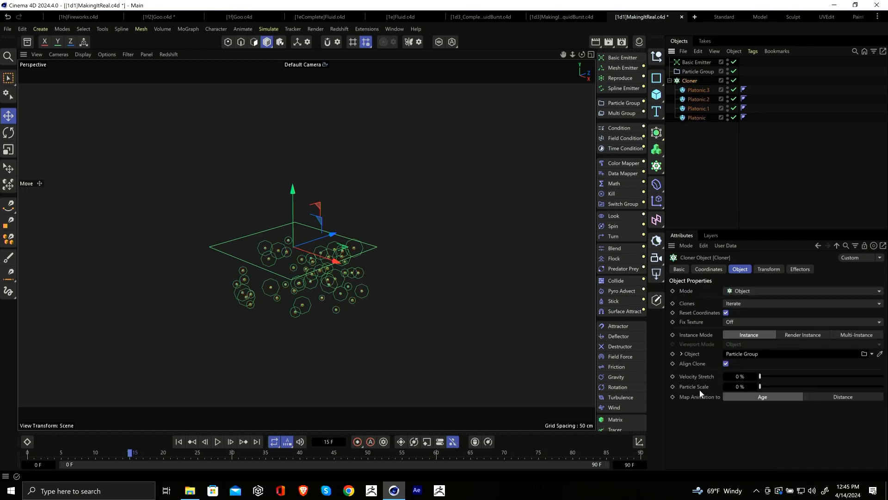
{"action": "left_click_drag", "start_coordinate": [759, 386], "coordinate": [883, 391]}
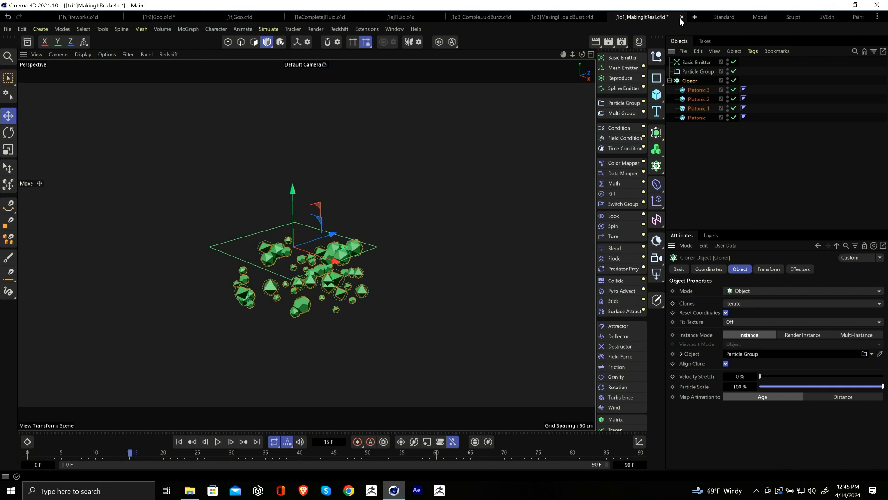
{"action": "left_click", "coordinate": [693, 62]}
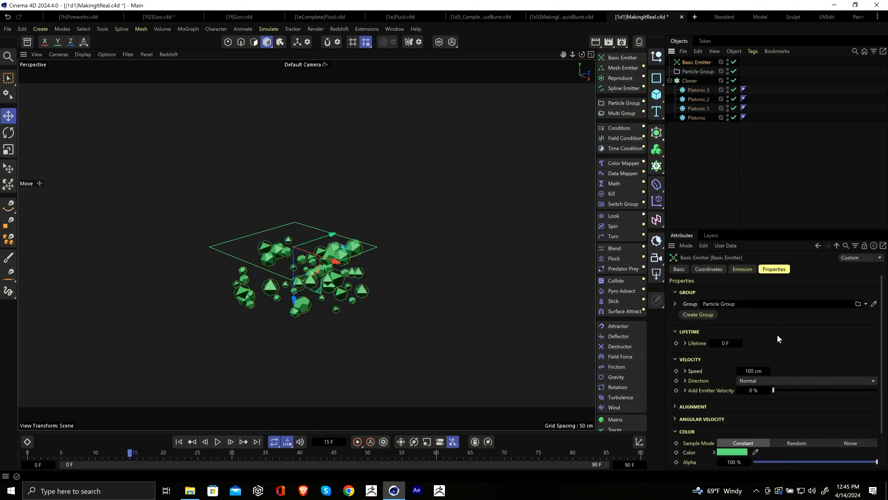
Step: Set the Basic Emitter's color Sample Mode to Random and load the Full Colors gradient preset
{"action": "left_click", "coordinate": [742, 269]}
{"action": "left_click", "coordinate": [776, 270]}
{"action": "scroll", "coordinate": [719, 413], "scroll_direction": "down", "scroll_amount": 2}
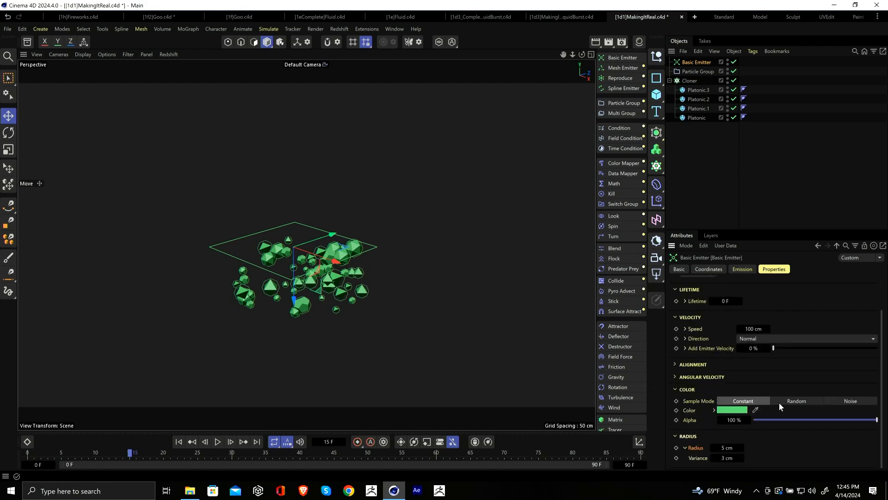
{"action": "left_click", "coordinate": [797, 400]}
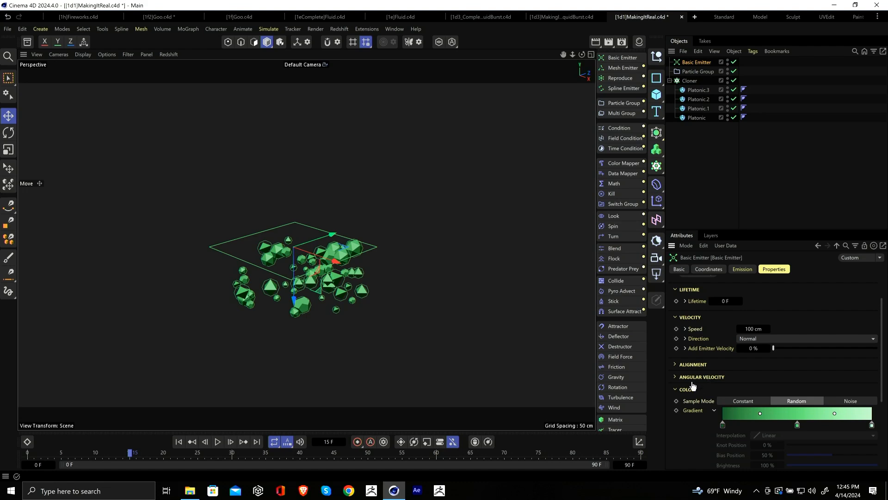
{"action": "scroll", "coordinate": [698, 402], "scroll_direction": "down", "scroll_amount": 2}
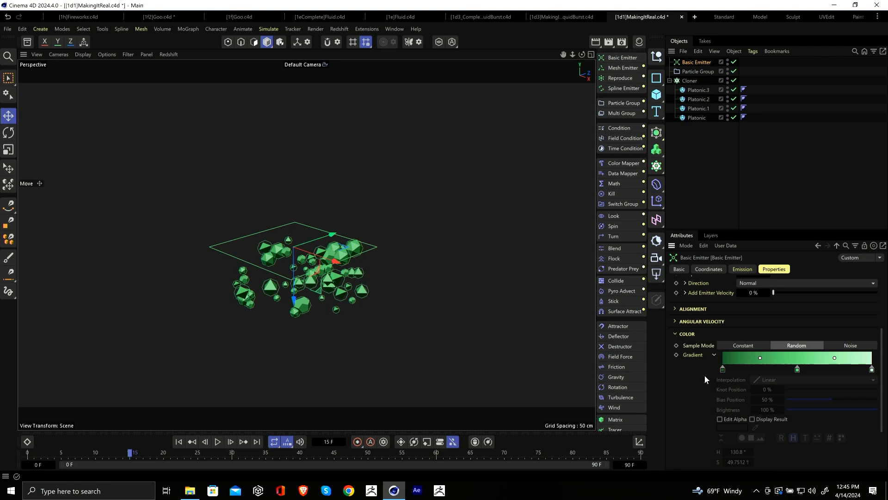
{"action": "scroll", "coordinate": [704, 376], "scroll_direction": "down", "scroll_amount": 2}
{"action": "left_click", "coordinate": [726, 419]}
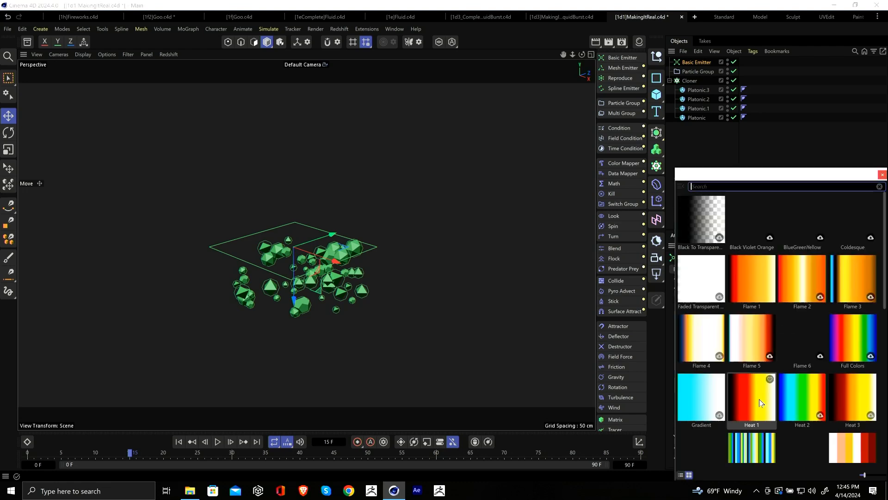
{"action": "double_click", "coordinate": [836, 331]}
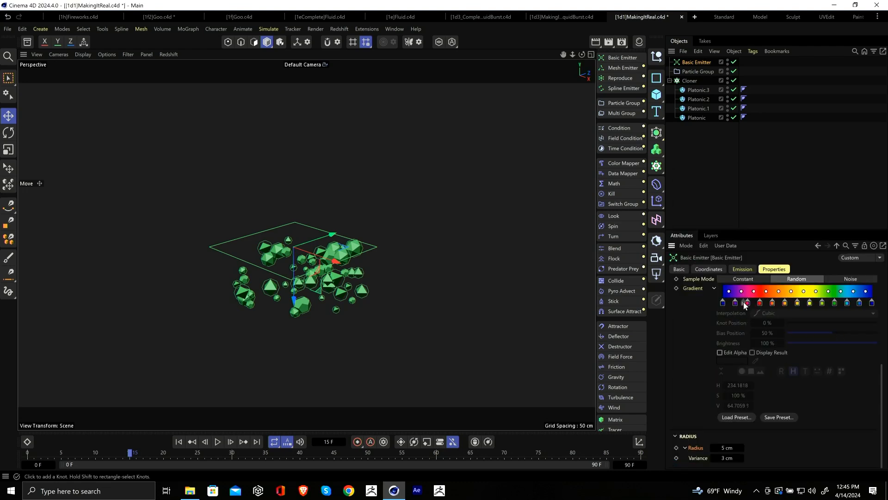
{"action": "scroll", "coordinate": [736, 315], "scroll_direction": "up", "scroll_amount": 2}
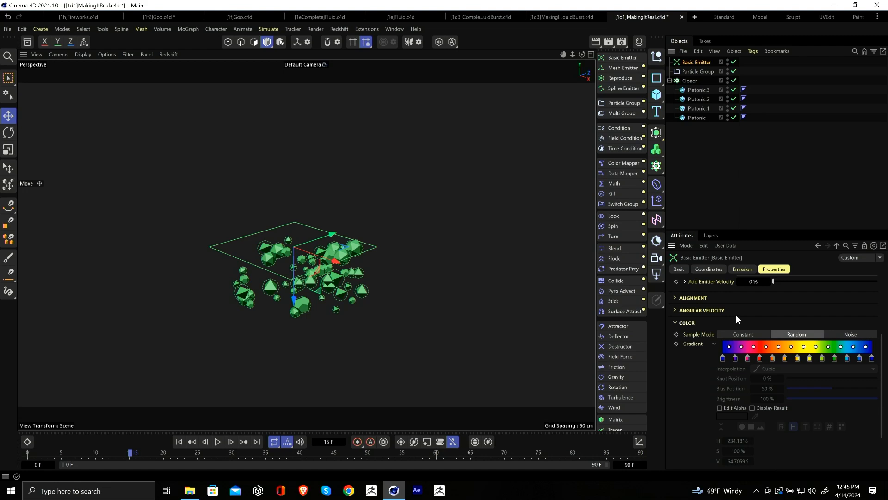
Step: Play the particle simulation from the first frame to check the random shape colors
{"action": "left_click", "coordinate": [179, 441]}
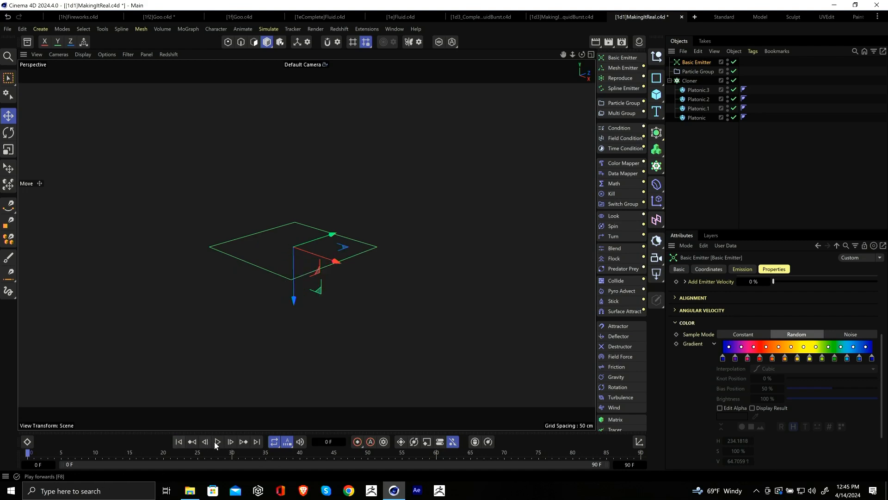
{"action": "left_click", "coordinate": [217, 441]}
{"action": "left_click", "coordinate": [218, 441]}
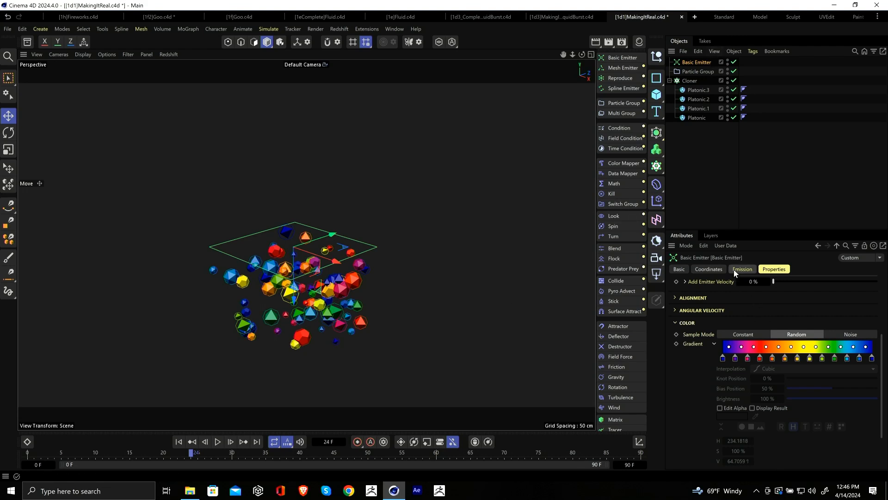
Step: Set the emitter's particle Radius to 11 cm with a Variance of 5 cm and return to the first frame
{"action": "scroll", "coordinate": [698, 377], "scroll_direction": "down", "scroll_amount": 3}
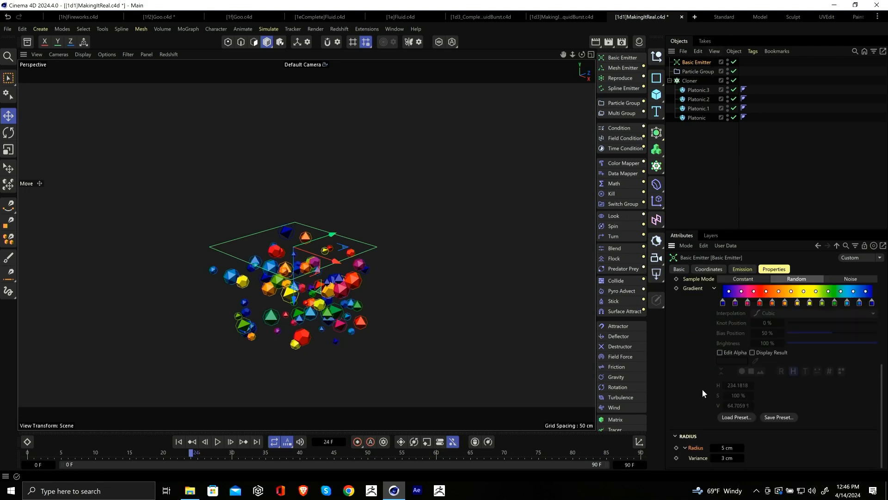
{"action": "double_click", "coordinate": [730, 451]}
{"action": "type", "text": "11"}
{"action": "key", "text": "Tab"}
{"action": "type", "text": "5"}
{"action": "key", "text": "Return"}
{"action": "left_click", "coordinate": [179, 441]}
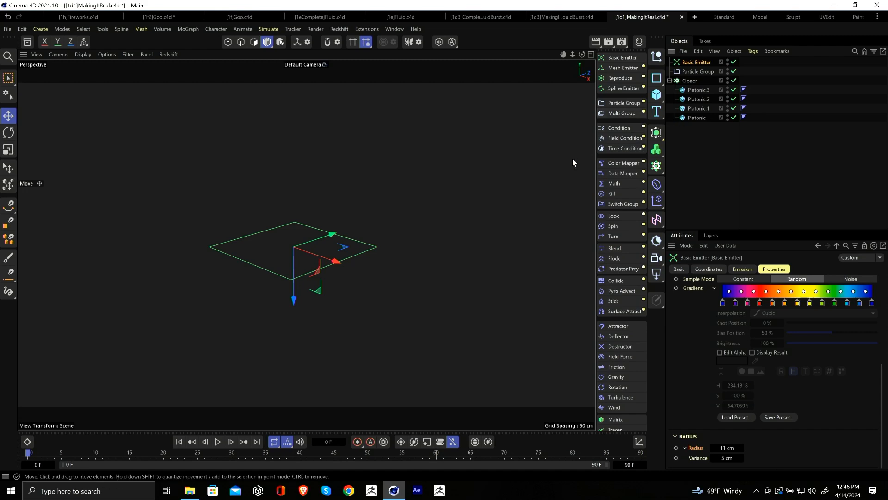
Step: Add a Floor at the end of the object list and lower it about 180 cm below the emitter
{"action": "key", "text": "shift+c"}
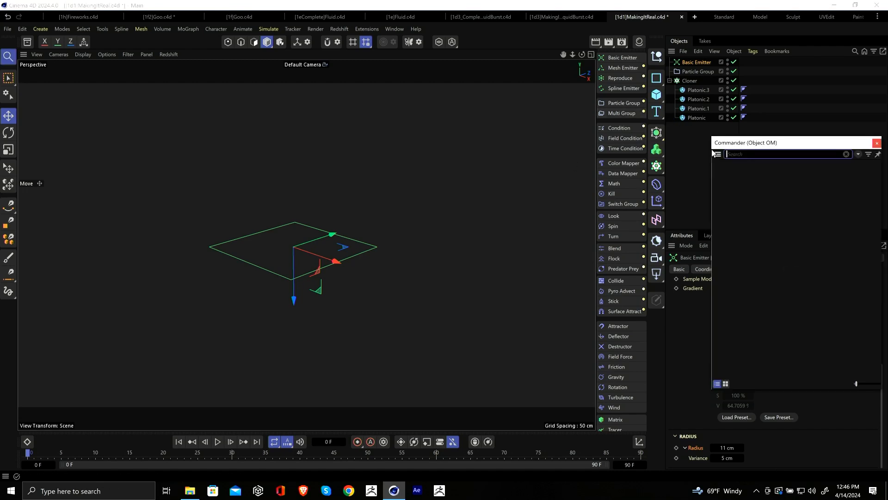
{"action": "type", "text": "floc"}
{"action": "type", "text": "r"}
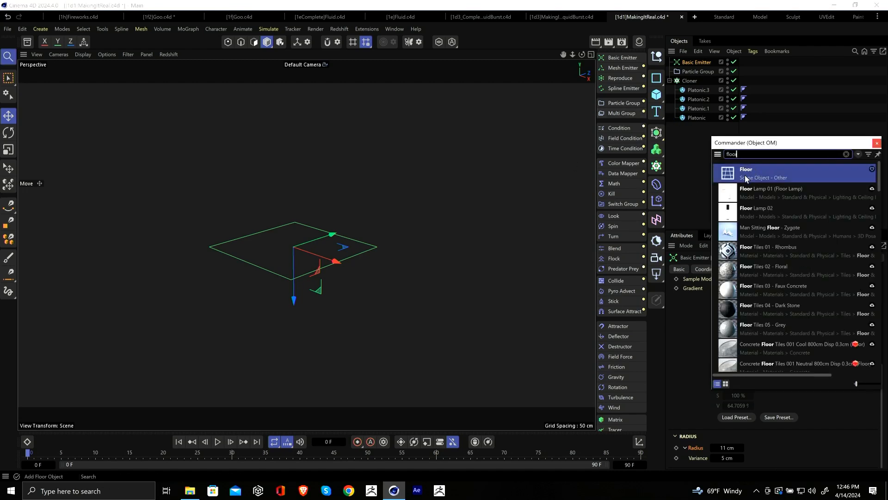
{"action": "key", "text": "Return"}
{"action": "left_click_drag", "start_coordinate": [688, 64], "coordinate": [693, 175]}
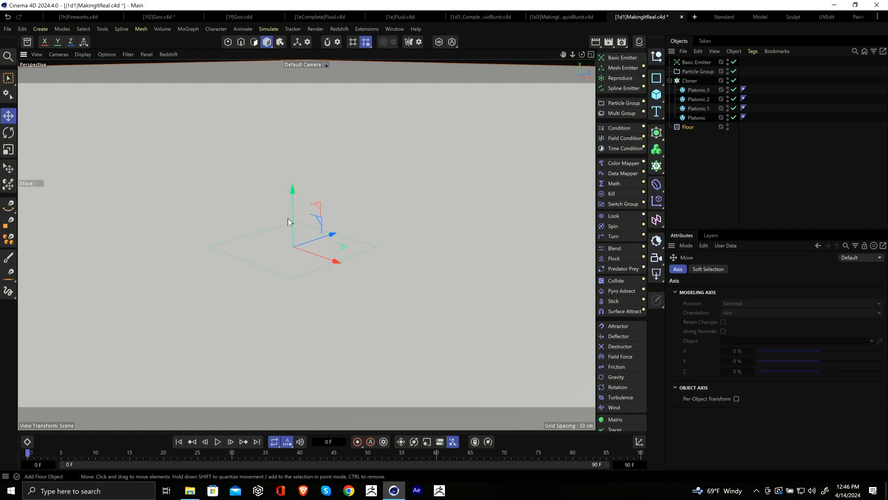
{"action": "left_click_drag", "start_coordinate": [293, 192], "coordinate": [318, 381]}
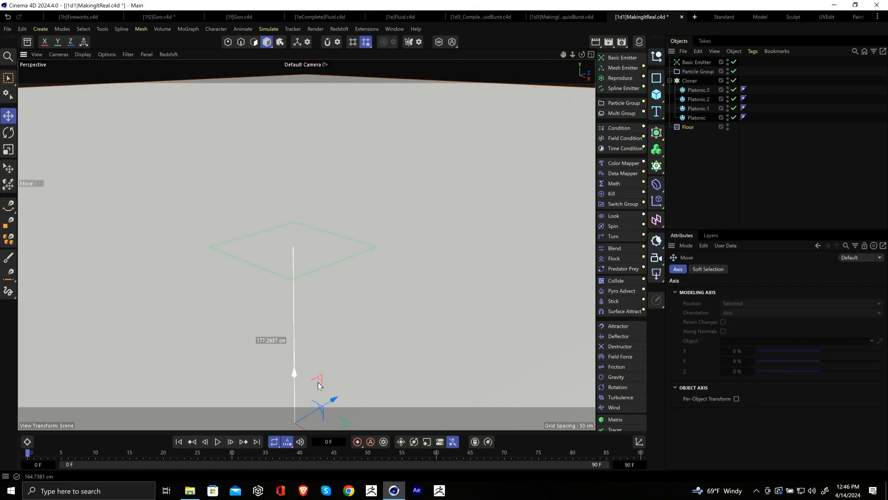
Step: Give the Floor a Bullet Collider Body tag and the Cloner a Bullet Rigid Body tag
{"action": "right_click", "coordinate": [690, 128]}
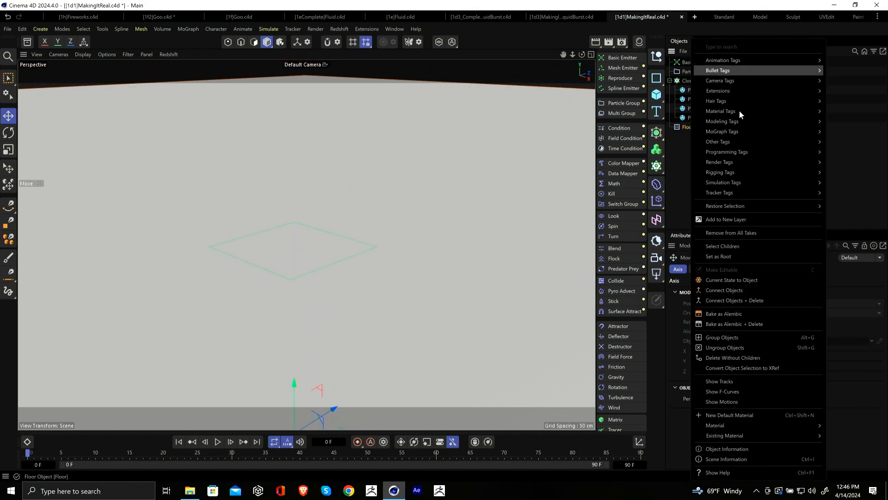
{"action": "mouse_move", "coordinate": [728, 74]}
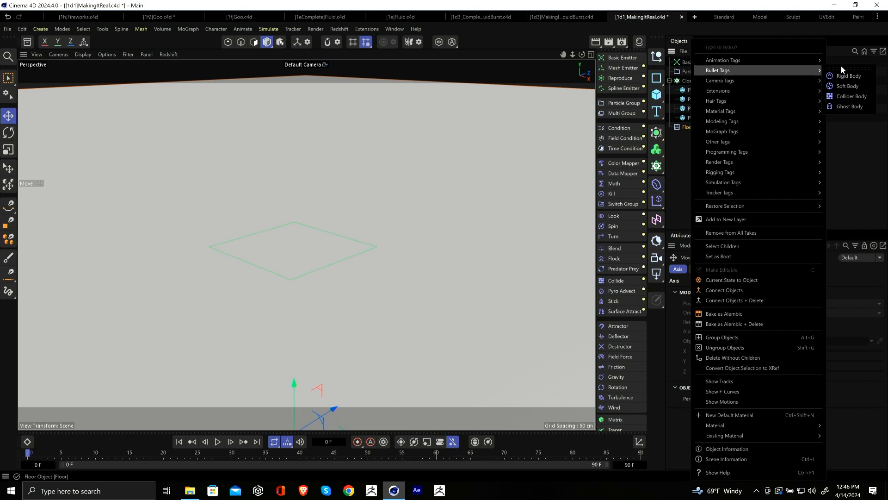
{"action": "left_click", "coordinate": [846, 91]}
{"action": "right_click", "coordinate": [687, 80]}
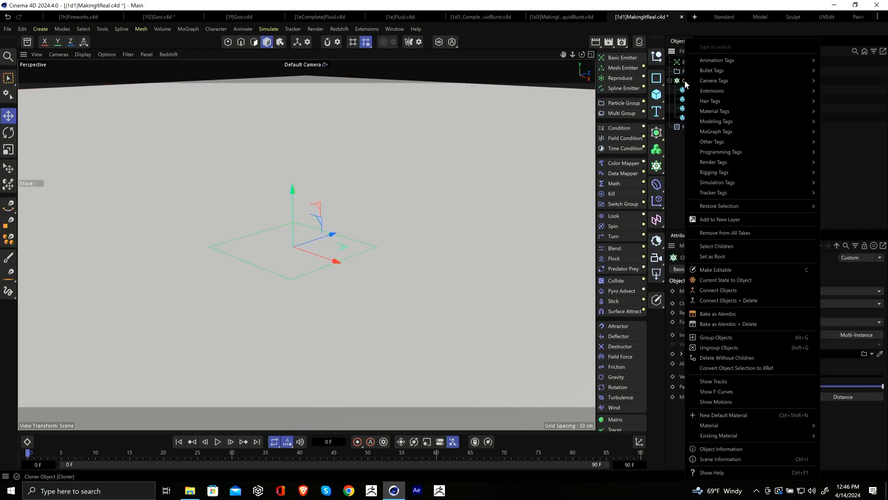
{"action": "mouse_move", "coordinate": [722, 71]}
{"action": "left_click", "coordinate": [857, 74]}
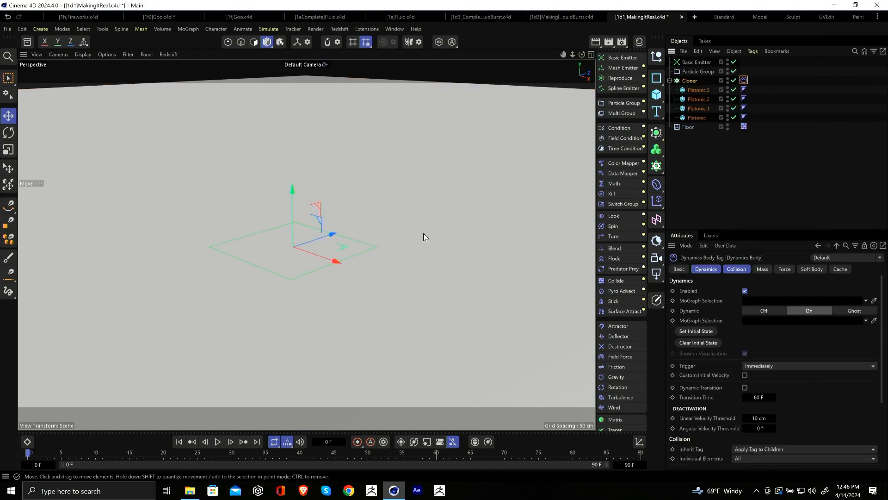
Step: Play the simulation and frame the view on the shapes colliding with the Floor
{"action": "left_click", "coordinate": [217, 441]}
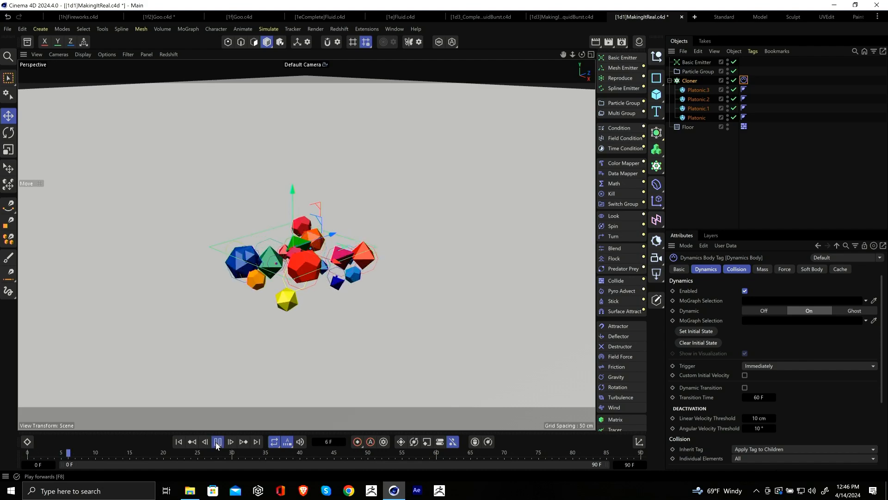
{"action": "scroll", "coordinate": [370, 305], "scroll_direction": "down", "scroll_amount": 3}
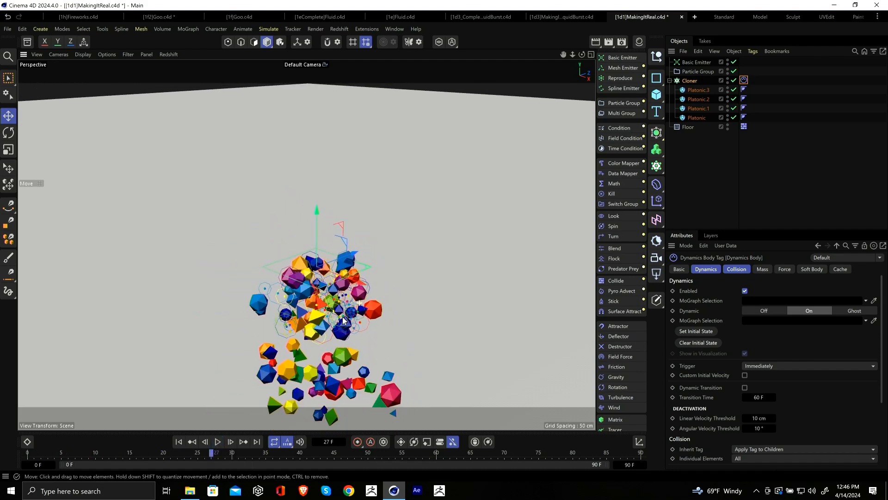
{"action": "scroll", "coordinate": [362, 327], "scroll_direction": "down", "scroll_amount": 2}
{"action": "middle_click_drag", "start_coordinate": [358, 309], "coordinate": [317, 228], "text": "alt"}
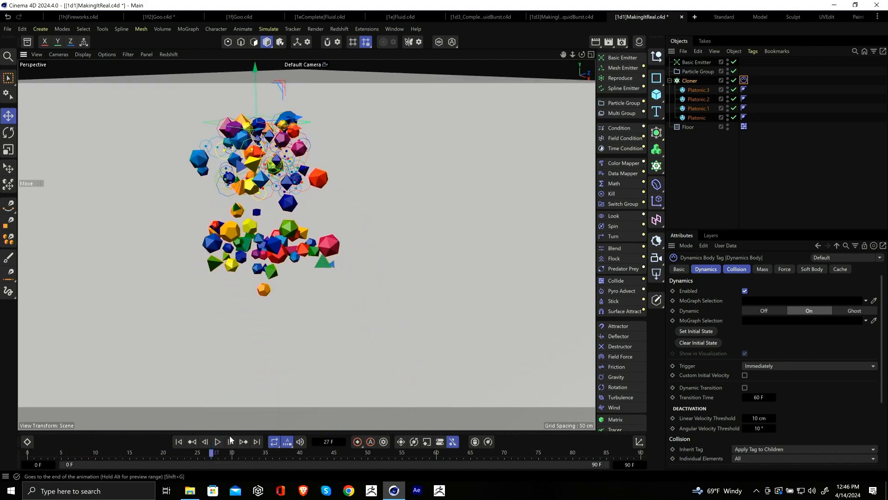
{"action": "left_click", "coordinate": [217, 442]}
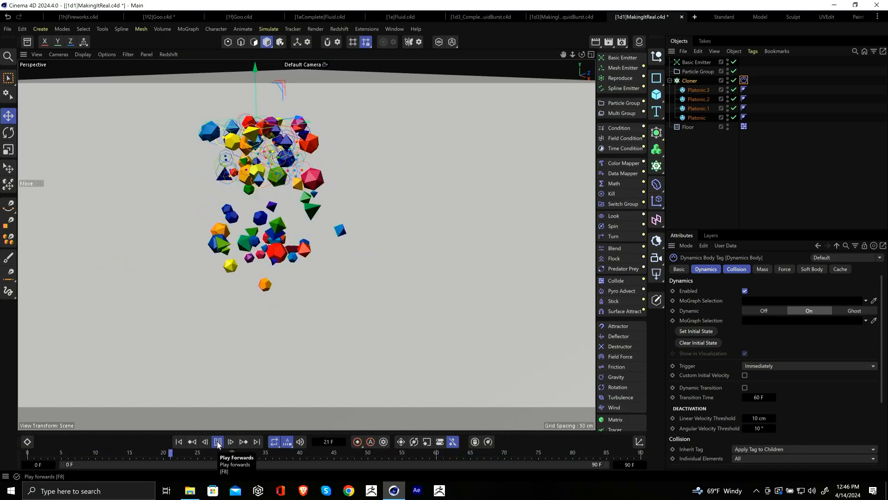
{"action": "left_click", "coordinate": [217, 442]}
Step: Extend the project's end frame to 999 F and play the dynamics simulation further
{"action": "double_click", "coordinate": [630, 464]}
{"action": "type", "text": "99"}
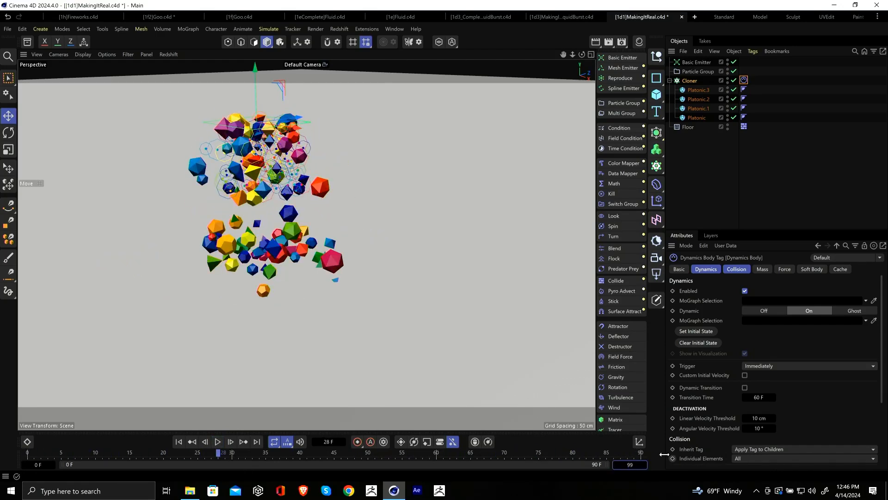
{"action": "key", "text": "Return"}
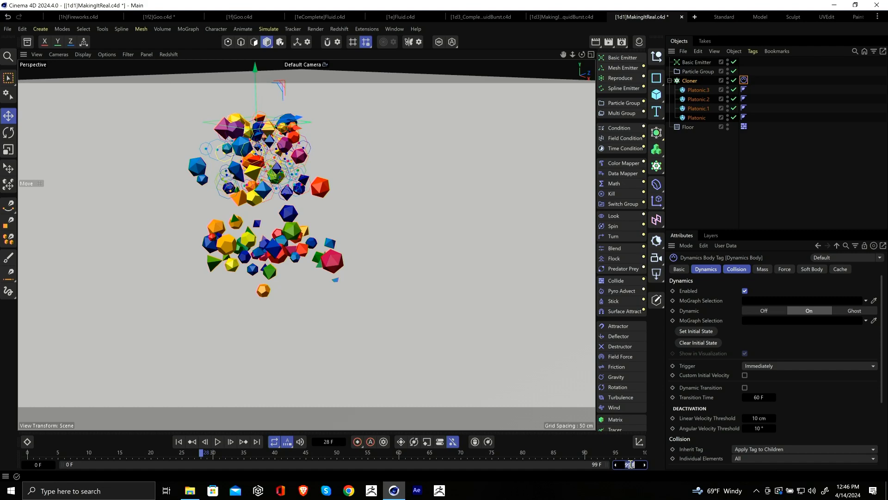
{"action": "key", "text": "Return"}
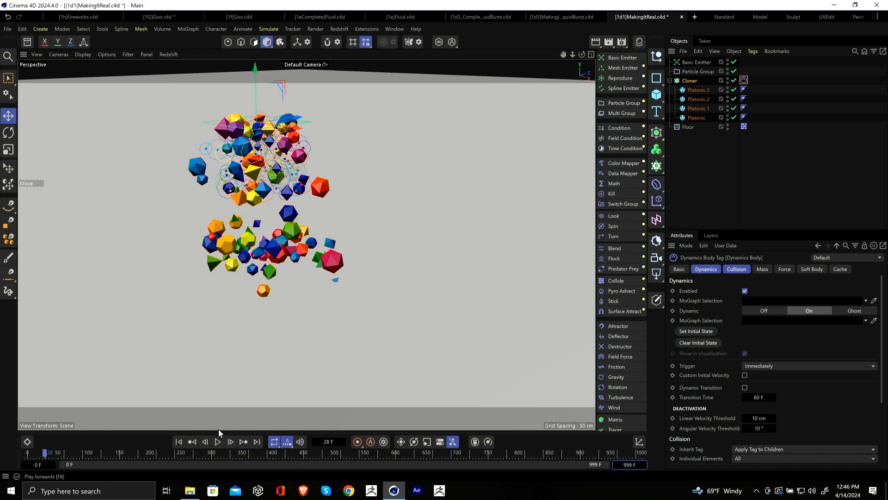
{"action": "left_click", "coordinate": [218, 441]}
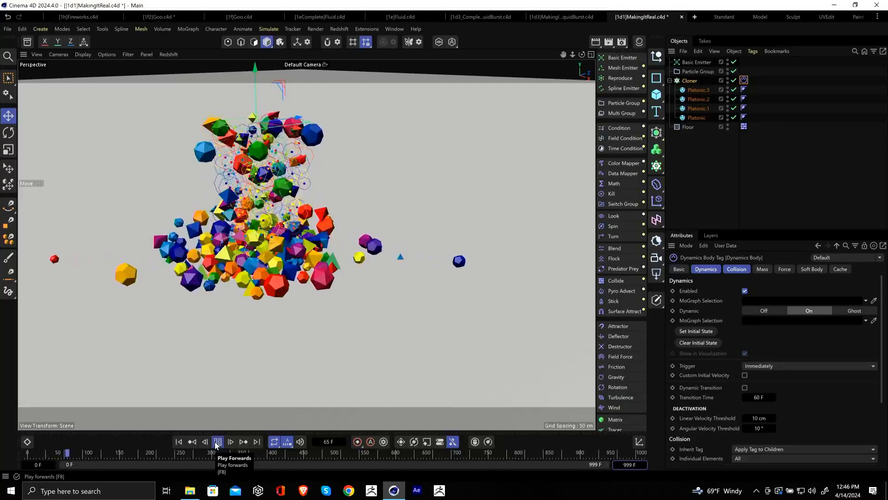
{"action": "left_click", "coordinate": [217, 441]}
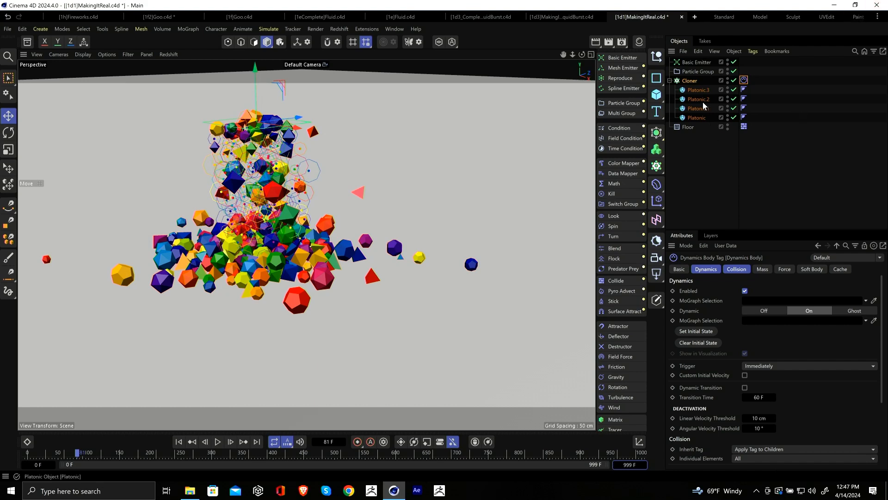
Step: Set the Basic Emitter's particle Lifetime to 33 F and replay the simulation from the first frame
{"action": "left_click", "coordinate": [696, 63]}
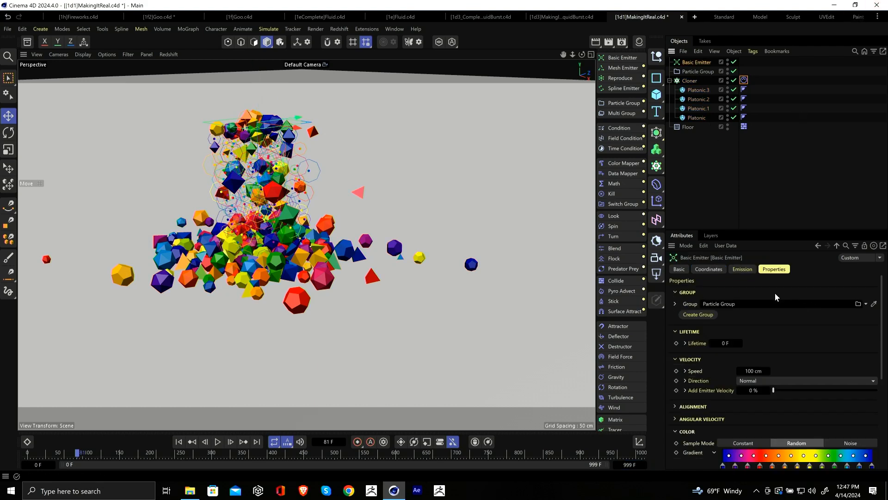
{"action": "left_click", "coordinate": [725, 343]}
{"action": "type", "text": "33"}
{"action": "key", "text": "Return"}
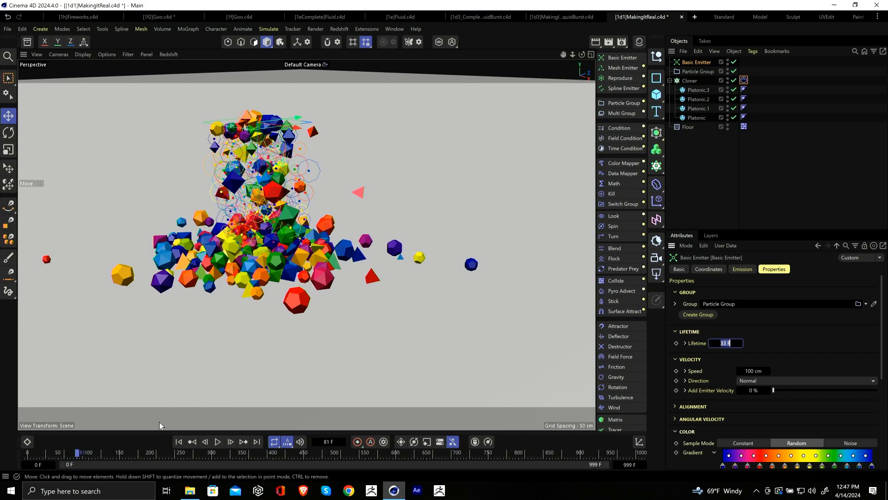
{"action": "left_click", "coordinate": [179, 442]}
{"action": "left_click", "coordinate": [217, 441]}
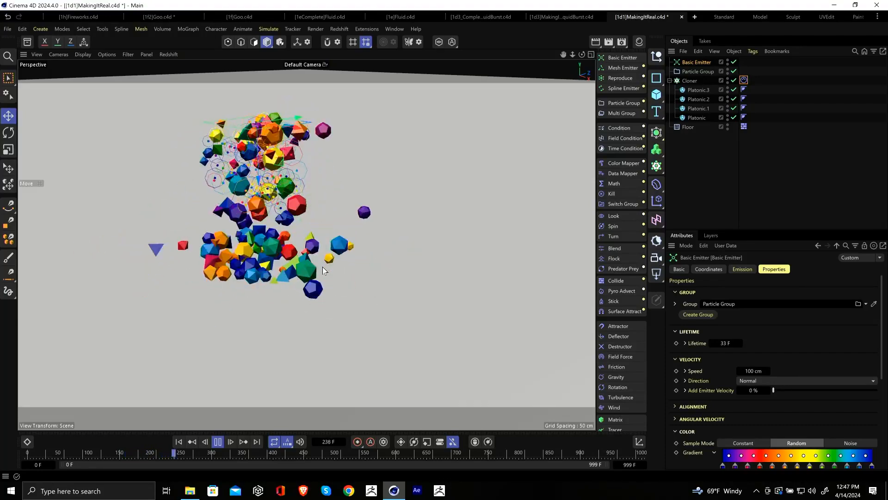
{"action": "left_click", "coordinate": [219, 442]}
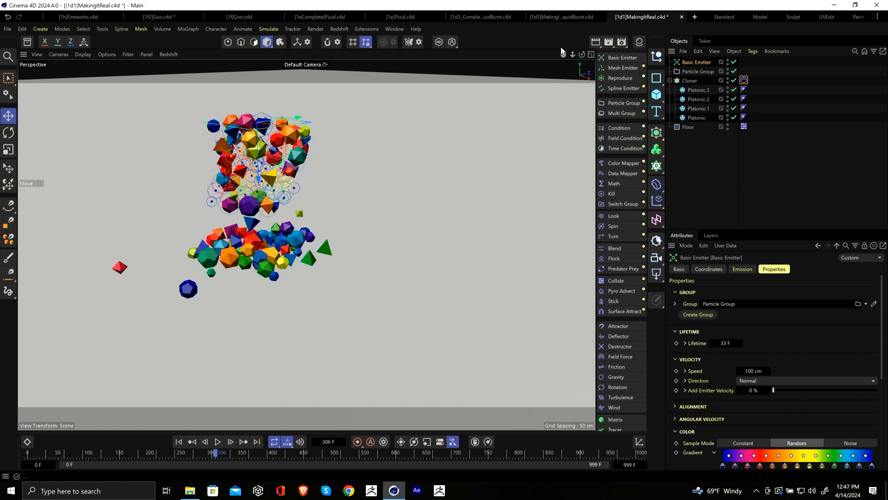
Step: Close the [1d1]MakingItReal.c4d project without saving its changes
{"action": "key", "text": "ctrl+F4"}
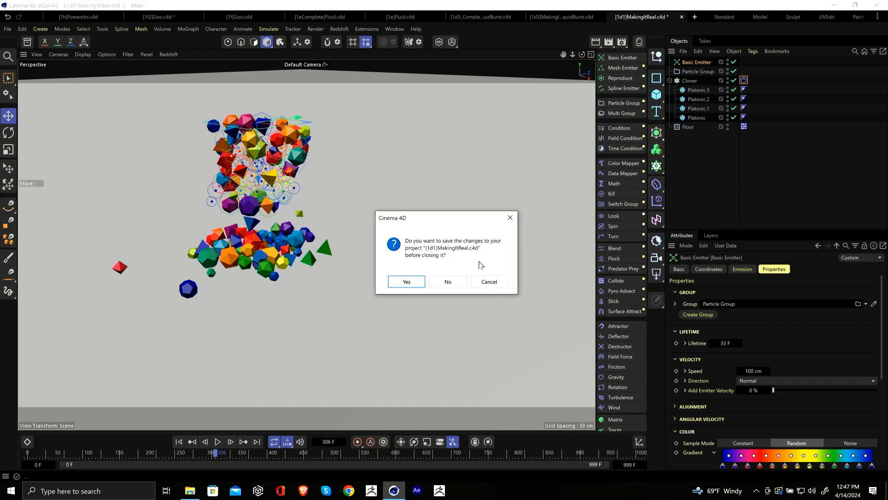
{"action": "left_click", "coordinate": [458, 280]}
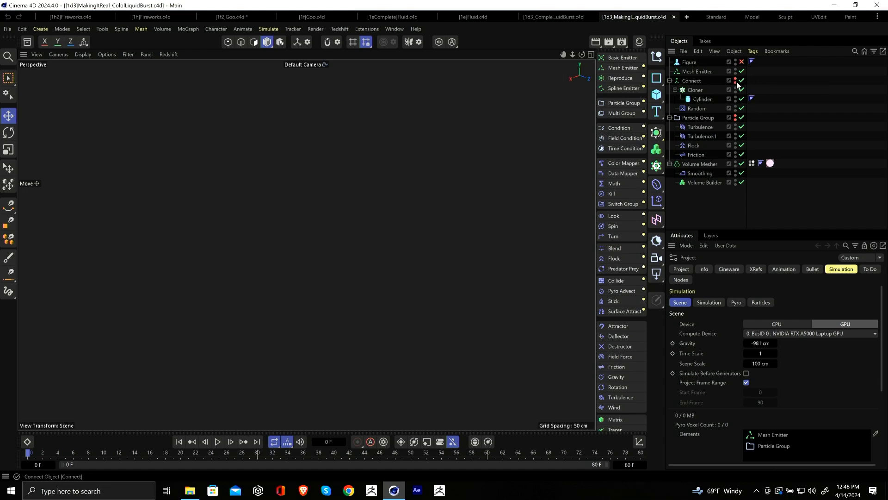
Step: Delete the Volume Mesher together with its Smoothing and Volume Builder children from the liquid burst scene
{"action": "mouse_move", "coordinate": [741, 164]}
{"action": "left_mouse_down"}
{"action": "mouse_move", "coordinate": [741, 183]}
{"action": "mouse_move", "coordinate": [747, 176]}
{"action": "left_mouse_up"}
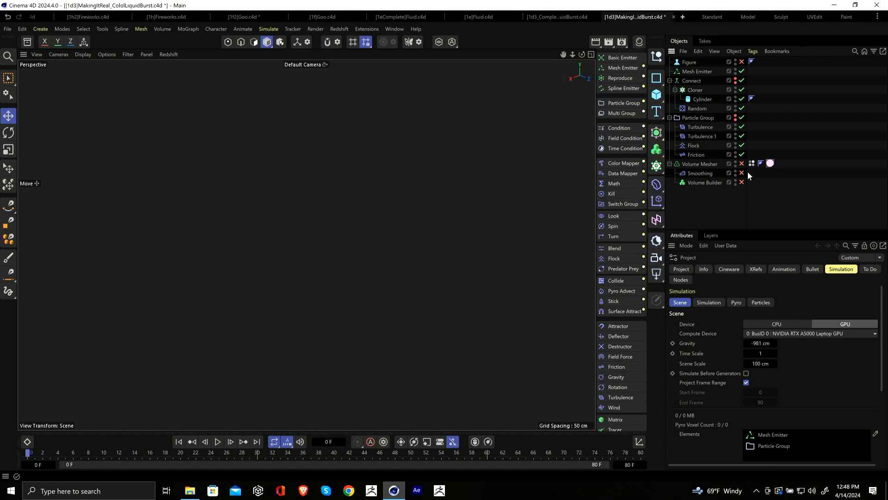
{"action": "left_click", "coordinate": [696, 163]}
{"action": "key", "text": "Delete"}
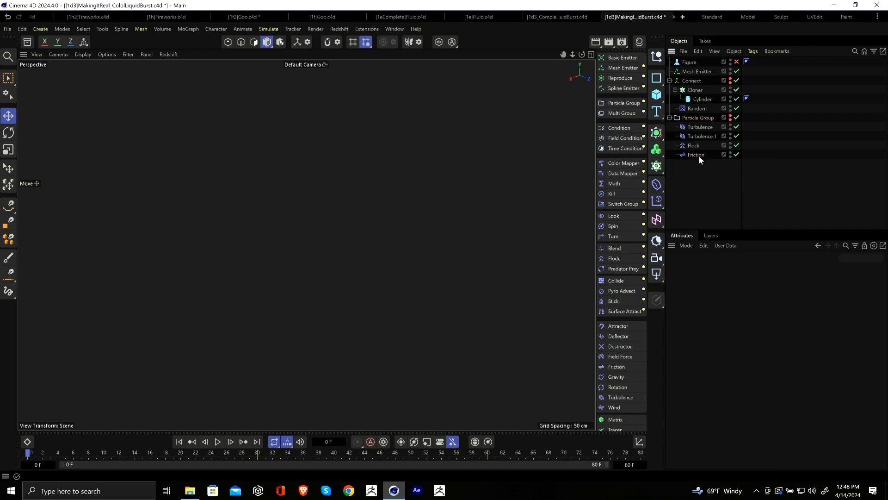
Step: Make the Connect object visible in the viewport and add a Figure primitive next to it to compare their scale
{"action": "left_click", "coordinate": [730, 81]}
{"action": "left_click", "coordinate": [689, 82]}
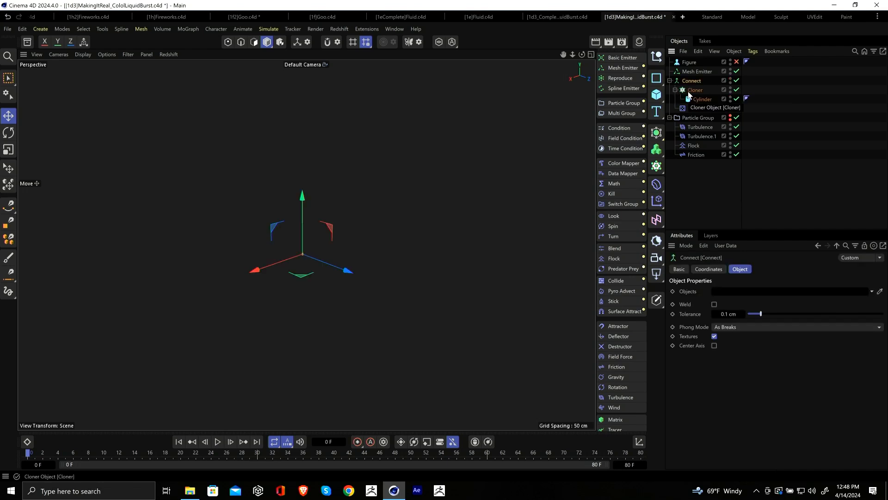
{"action": "left_click", "coordinate": [657, 94]}
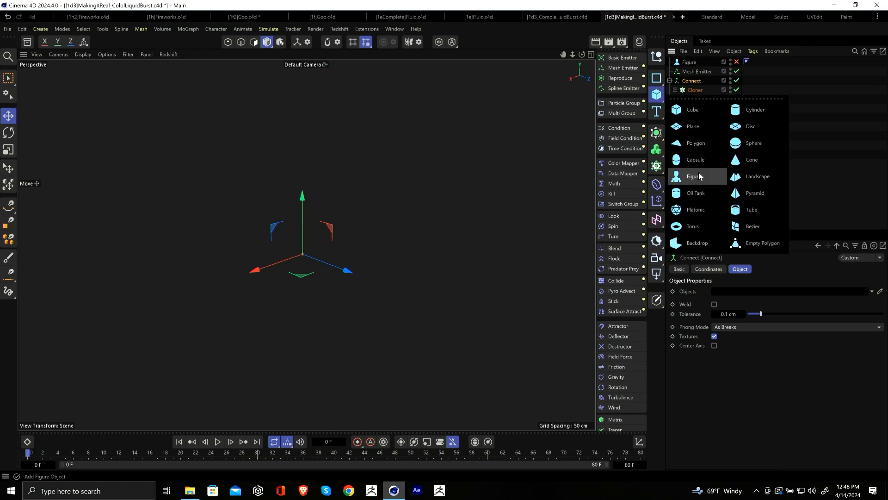
{"action": "left_click", "coordinate": [695, 176]}
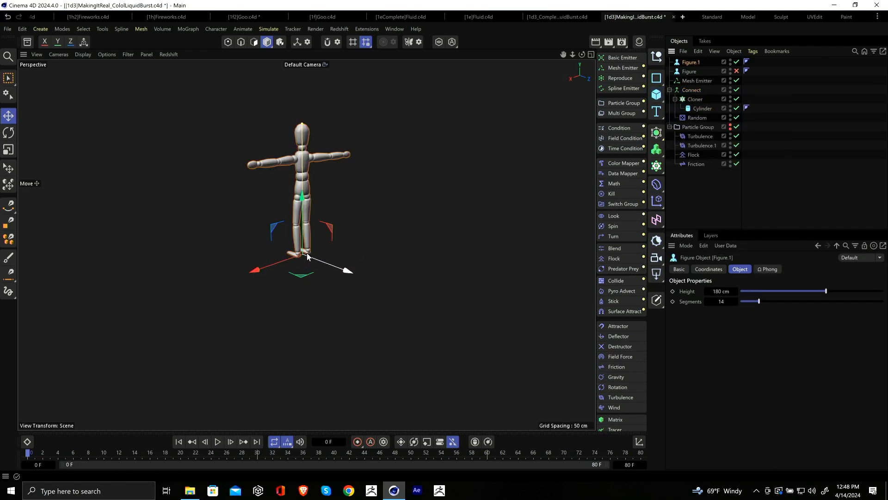
{"action": "right_click_drag", "start_coordinate": [300, 257], "coordinate": [417, 173], "text": "alt"}
{"action": "right_click_drag", "start_coordinate": [407, 106], "coordinate": [373, 230], "text": "alt"}
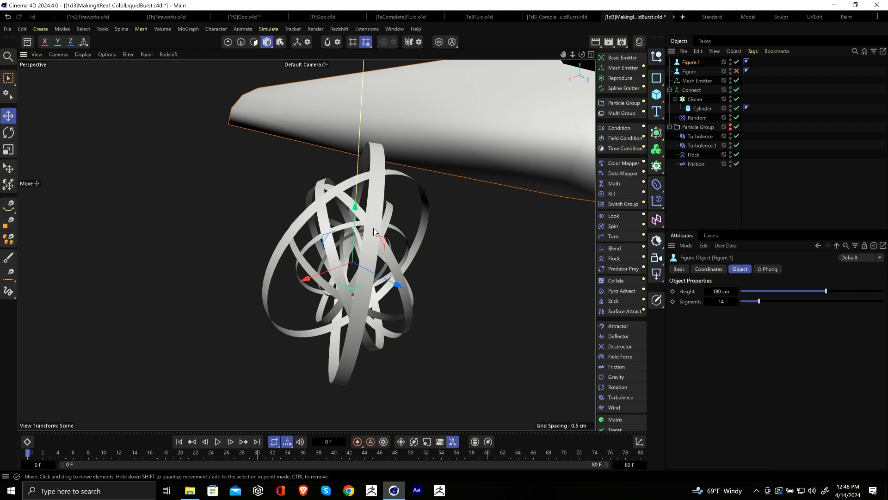
Step: Review the Mesh Emitter's Emission settings, including its source geometry, emission mode and count
{"action": "left_click", "coordinate": [686, 84]}
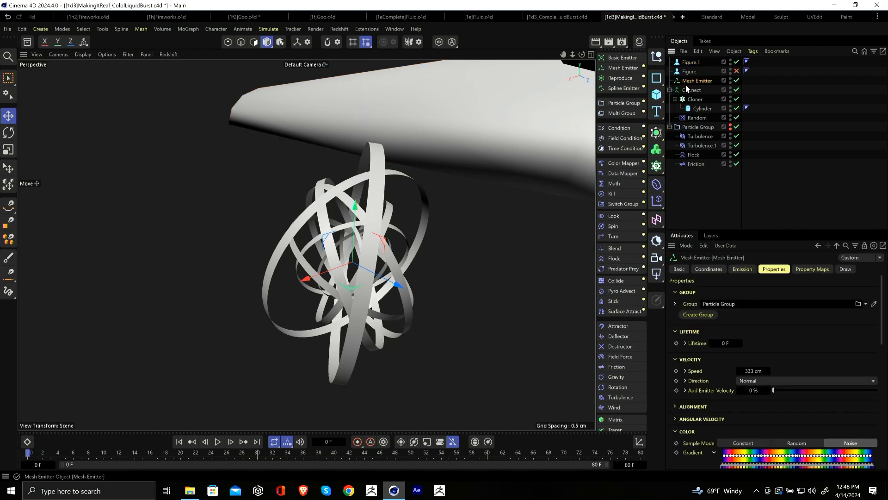
{"action": "left_click", "coordinate": [741, 270]}
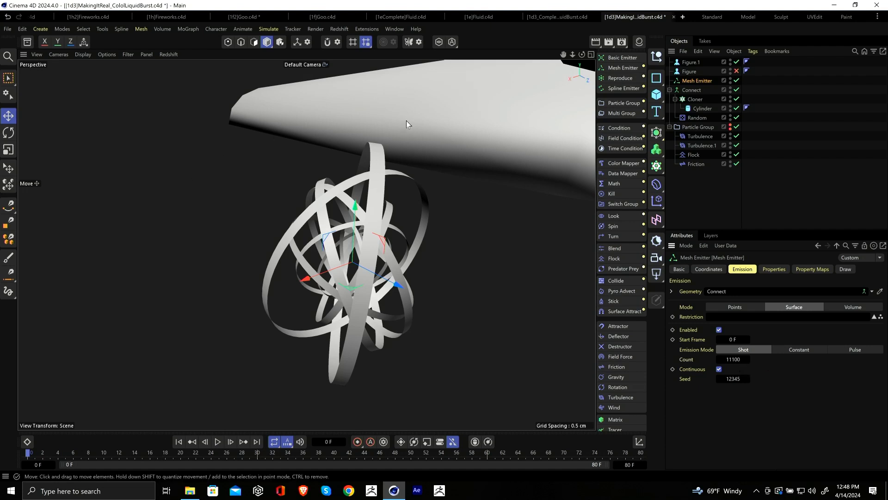
Step: Delete the newly added Figure primitive from the scene
{"action": "scroll", "coordinate": [404, 199], "scroll_direction": "down", "scroll_amount": 10}
{"action": "scroll", "coordinate": [405, 198], "scroll_direction": "down", "scroll_amount": 1}
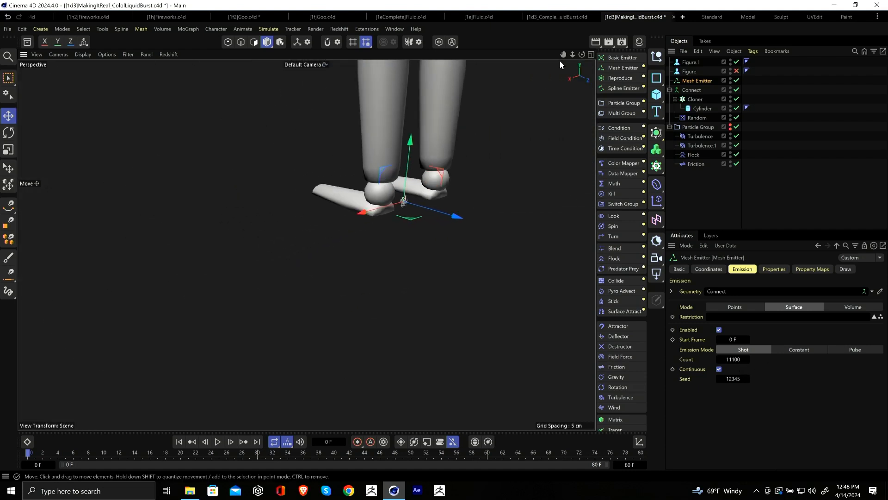
{"action": "scroll", "coordinate": [456, 129], "scroll_direction": "down", "scroll_amount": 10}
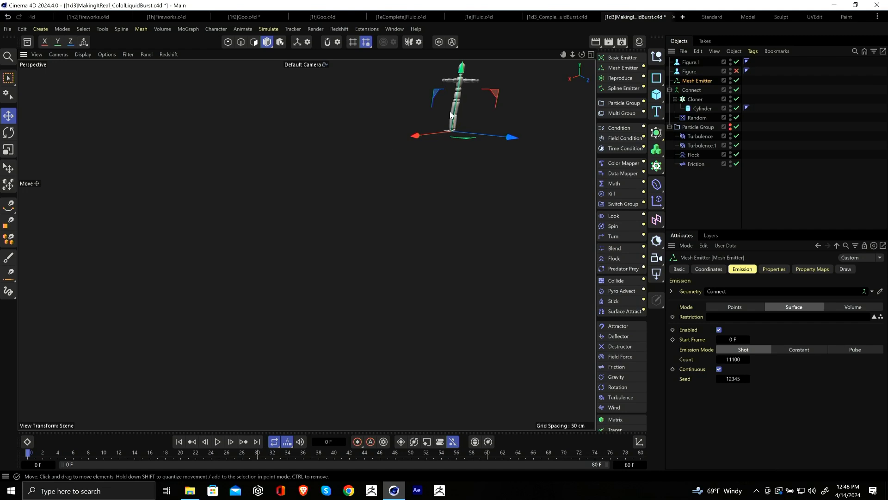
{"action": "middle_click_drag", "start_coordinate": [449, 120], "coordinate": [328, 224], "text": "alt"}
{"action": "scroll", "coordinate": [416, 192], "scroll_direction": "up", "scroll_amount": 3}
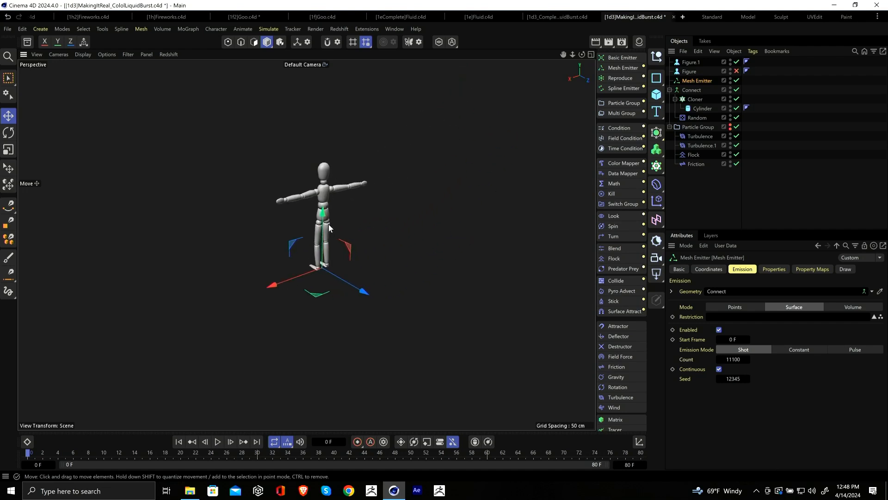
{"action": "scroll", "coordinate": [328, 224], "scroll_direction": "up", "scroll_amount": 2}
{"action": "left_click", "coordinate": [689, 62]}
{"action": "key", "text": "Delete"}
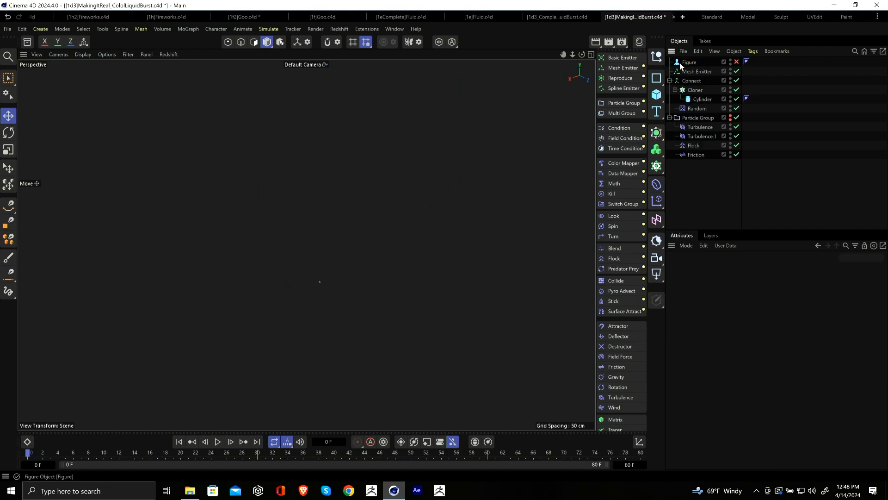
Step: Make the Particle Group visible in the viewport and play the particle simulation from the first frame
{"action": "left_click", "coordinate": [219, 442]}
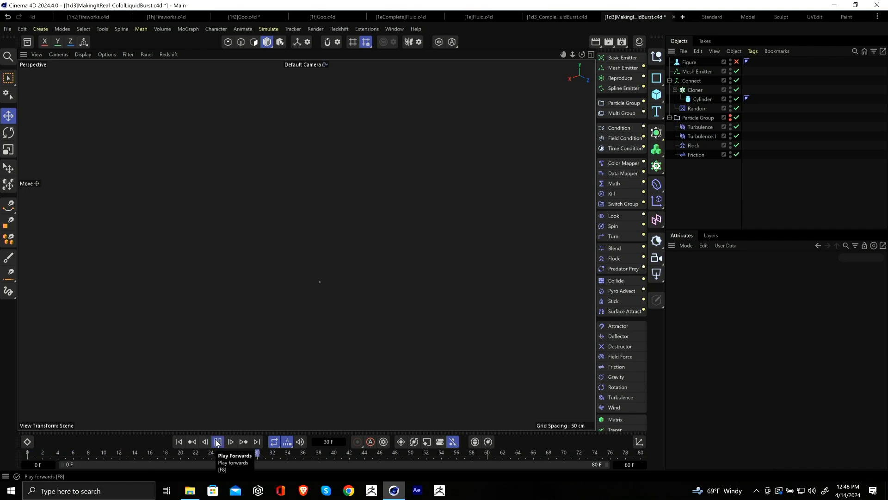
{"action": "left_click", "coordinate": [218, 442]}
{"action": "left_click", "coordinate": [730, 116]}
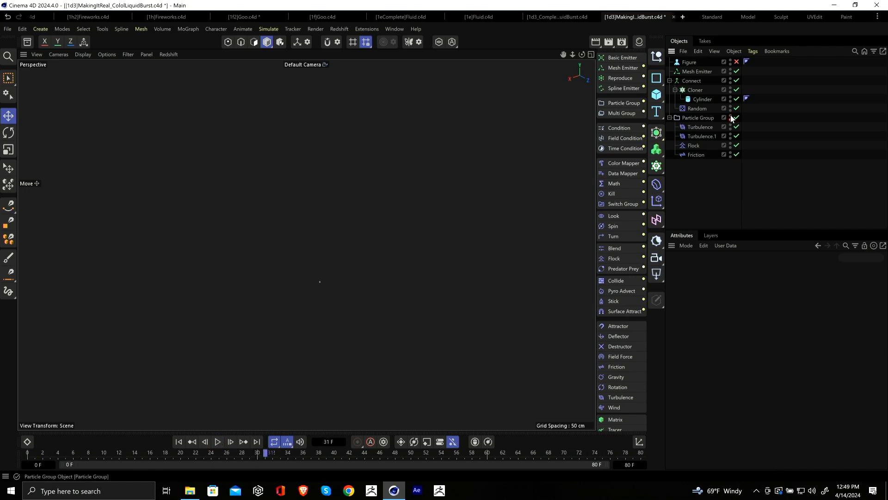
{"action": "left_click", "coordinate": [179, 441]}
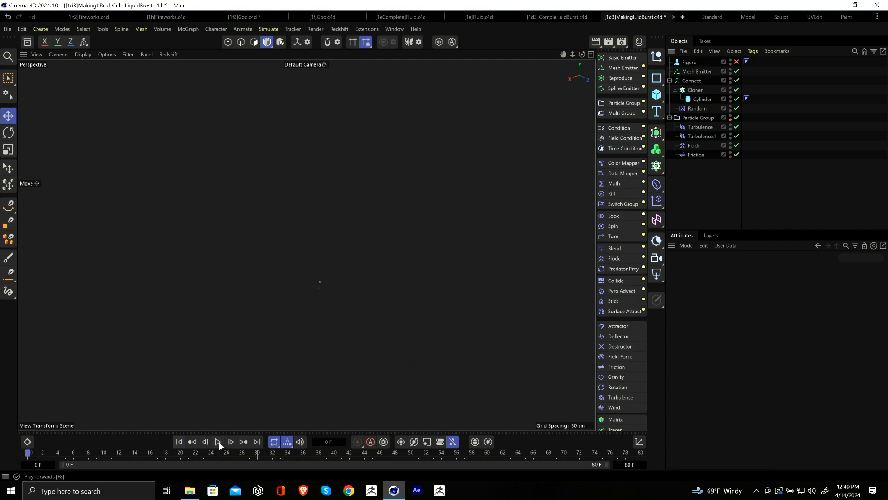
{"action": "left_click", "coordinate": [217, 442]}
{"action": "left_click", "coordinate": [217, 442]}
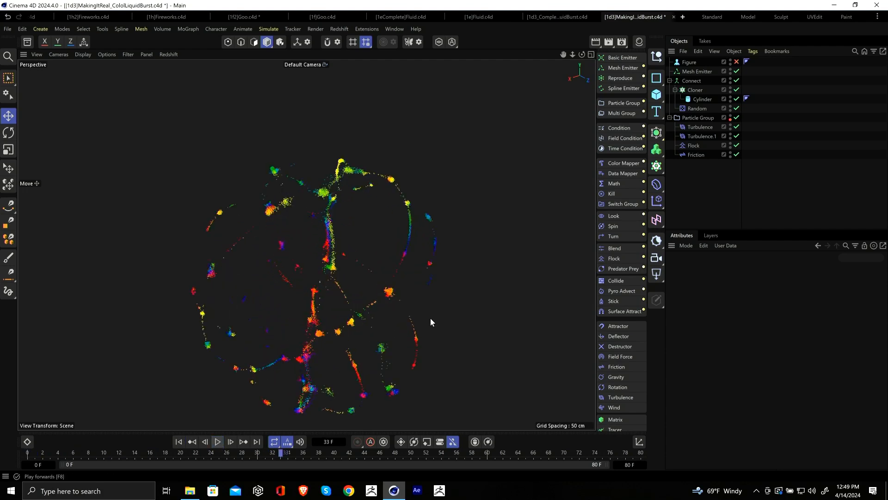
Step: Delete the Flock, Friction and both Turbulence modifiers from under the Particle Group
{"action": "left_click_drag", "start_coordinate": [696, 146], "coordinate": [699, 147]}
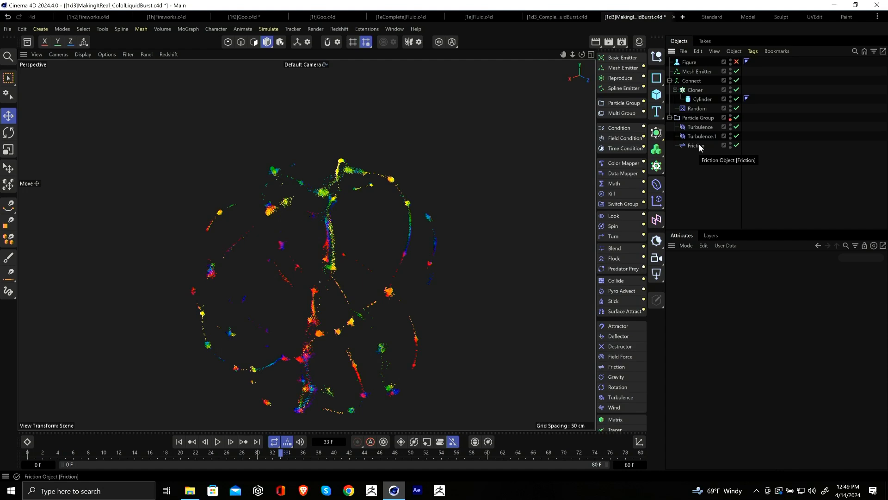
{"action": "left_click", "coordinate": [698, 144]}
{"action": "left_click", "coordinate": [698, 129], "text": "shift"}
{"action": "key", "text": "Delete"}
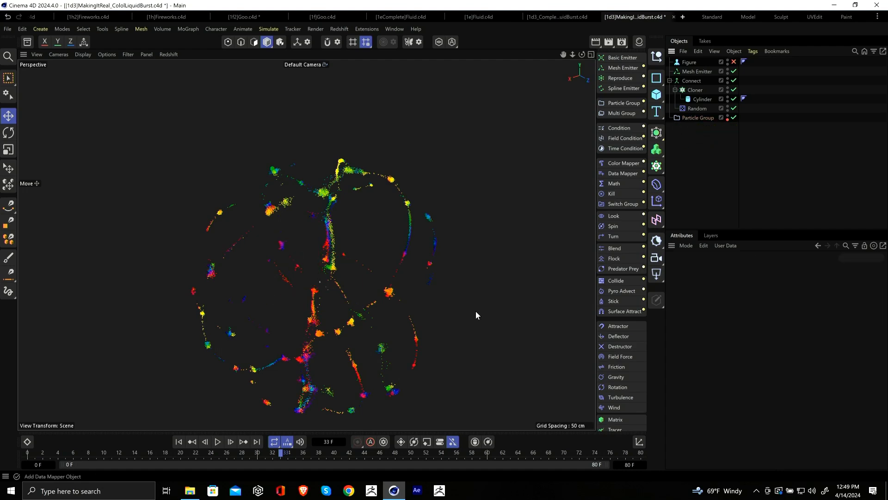
Step: Replay the simulation from the first frame and examine how the particles spread without any modifiers
{"action": "left_click", "coordinate": [179, 441]}
{"action": "left_click", "coordinate": [218, 441]}
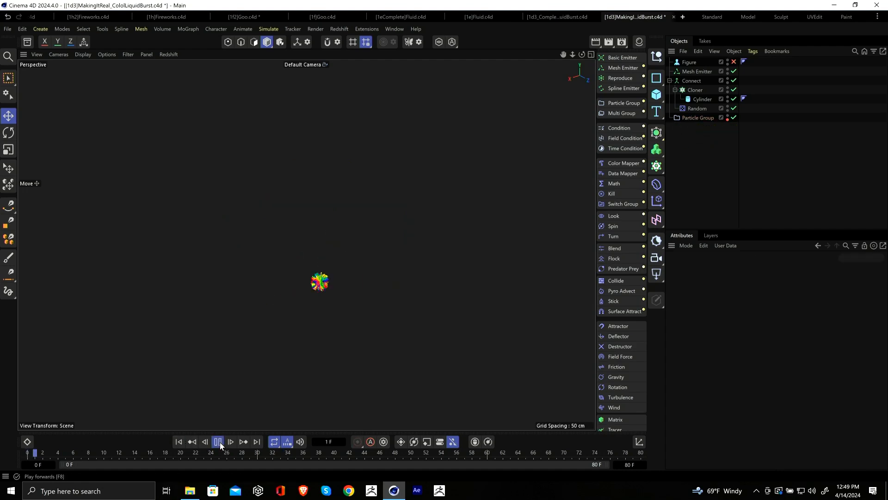
{"action": "left_click", "coordinate": [218, 441]}
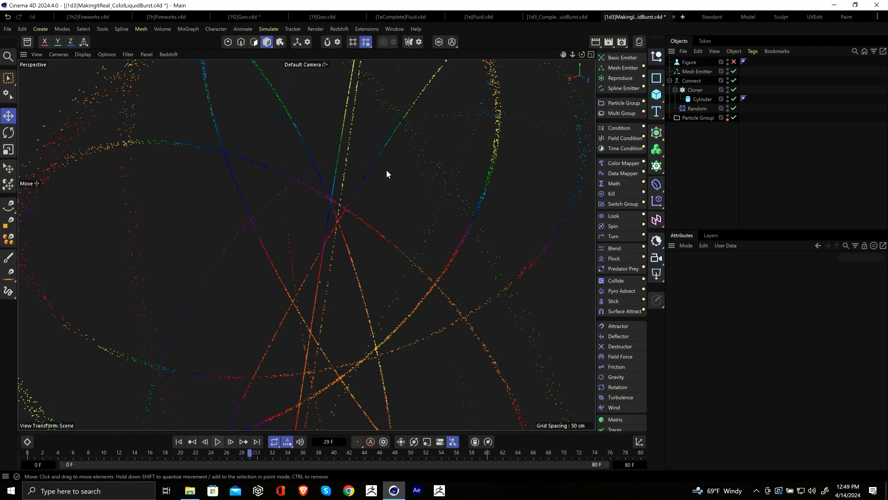
{"action": "scroll", "coordinate": [531, 143], "scroll_direction": "up", "scroll_amount": 5}
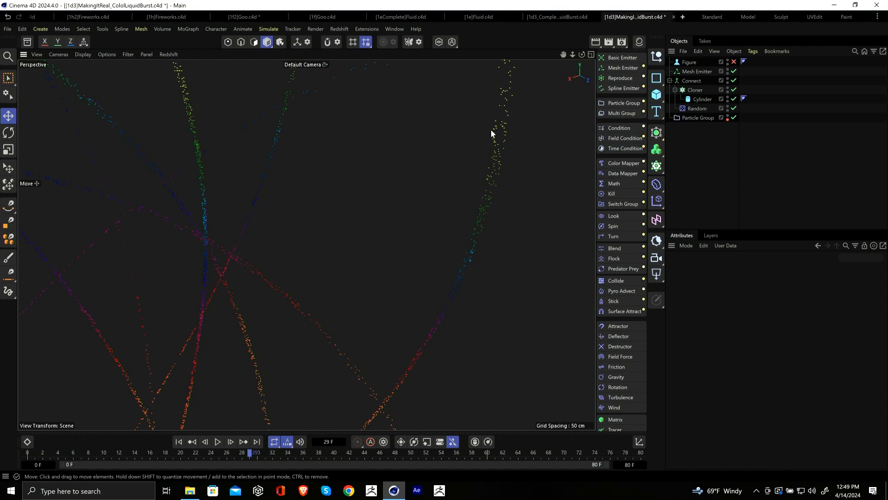
{"action": "right_click_drag", "start_coordinate": [484, 135], "coordinate": [532, 162], "text": "alt"}
Step: Set the Particle Group's dot display Size to 2
{"action": "left_click", "coordinate": [687, 118]}
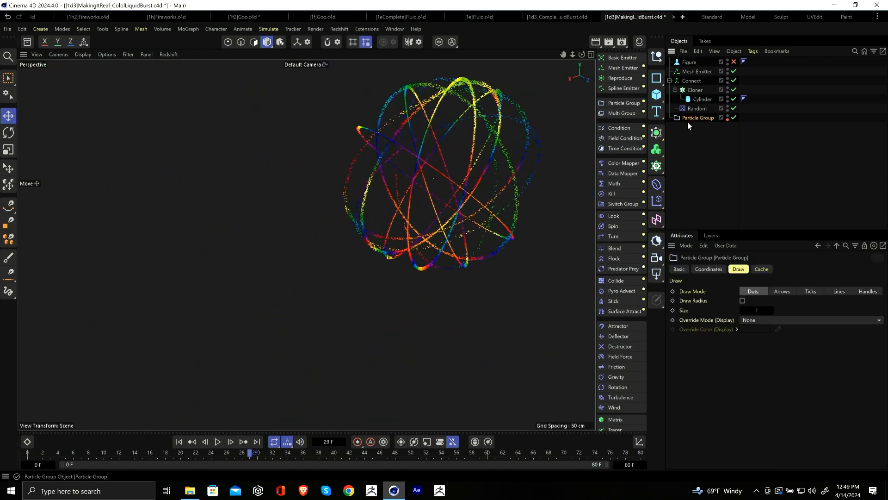
{"action": "left_click", "coordinate": [757, 308]}
{"action": "type", "text": "2"}
{"action": "key", "text": "Return"}
{"action": "middle_click_drag", "start_coordinate": [459, 183], "coordinate": [390, 228], "text": "alt"}
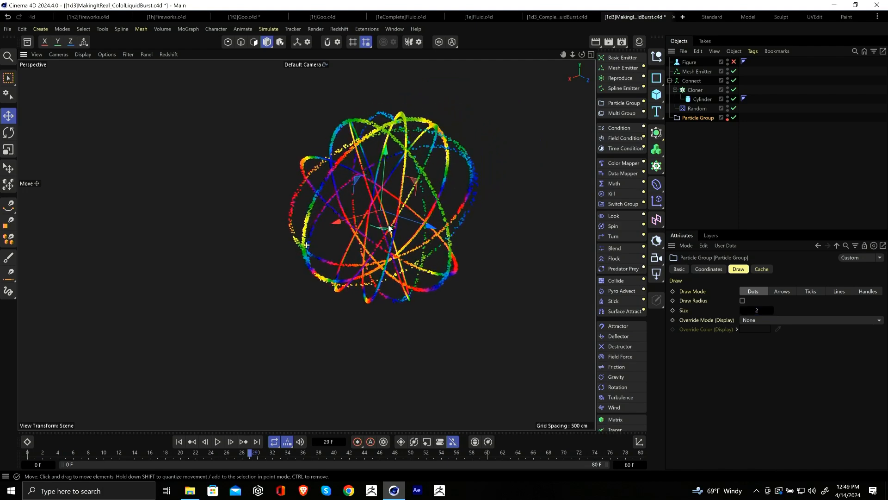
Step: Review the Mesh Emitter's particle properties, including velocity, the color gradient and the noise settings
{"action": "left_click", "coordinate": [692, 72]}
{"action": "left_click", "coordinate": [774, 269]}
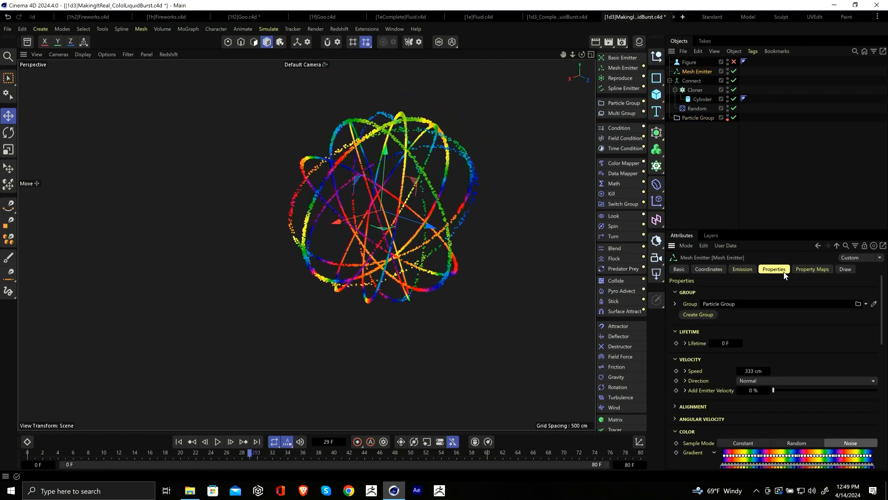
{"action": "scroll", "coordinate": [709, 401], "scroll_direction": "down", "scroll_amount": 3}
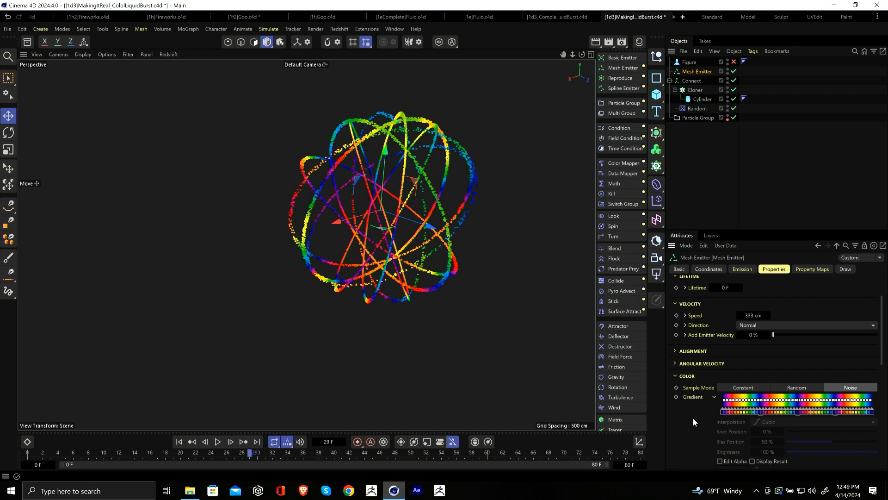
{"action": "scroll", "coordinate": [692, 422], "scroll_direction": "down", "scroll_amount": 3}
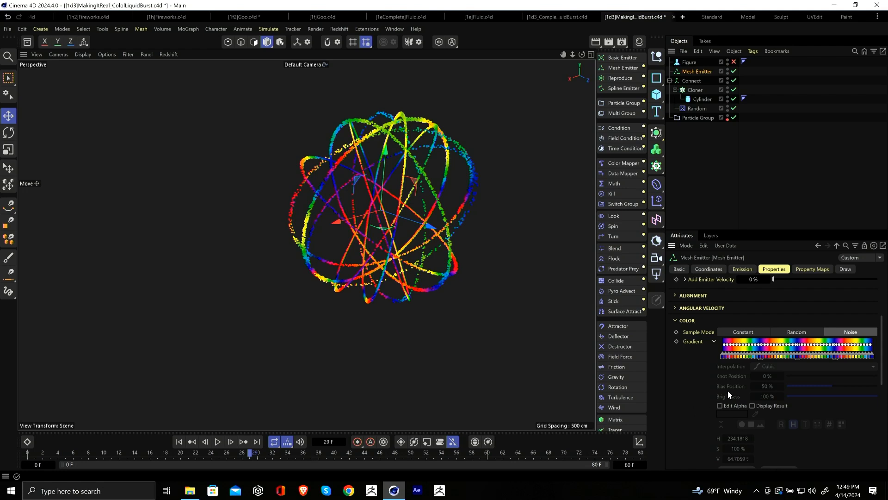
{"action": "scroll", "coordinate": [710, 391], "scroll_direction": "down", "scroll_amount": 9}
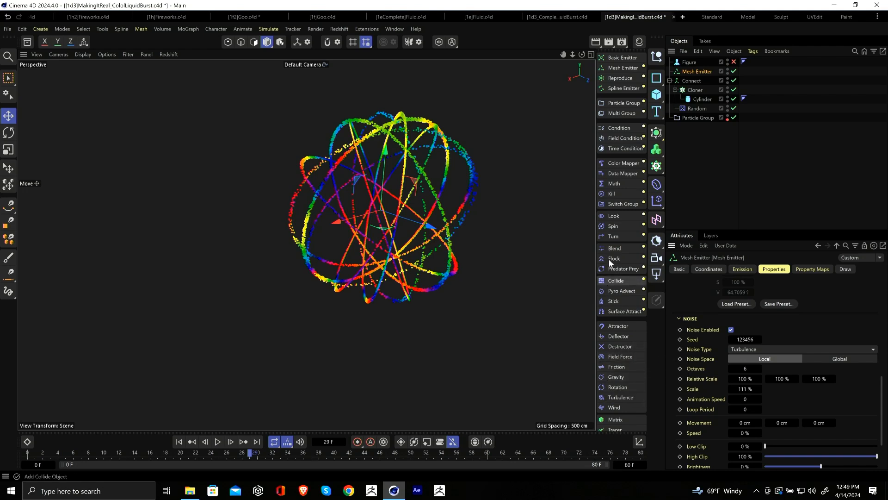
Step: Deselect the Mesh Emitter and play the enlarged particle burst once more from the start
{"action": "left_click", "coordinate": [676, 174]}
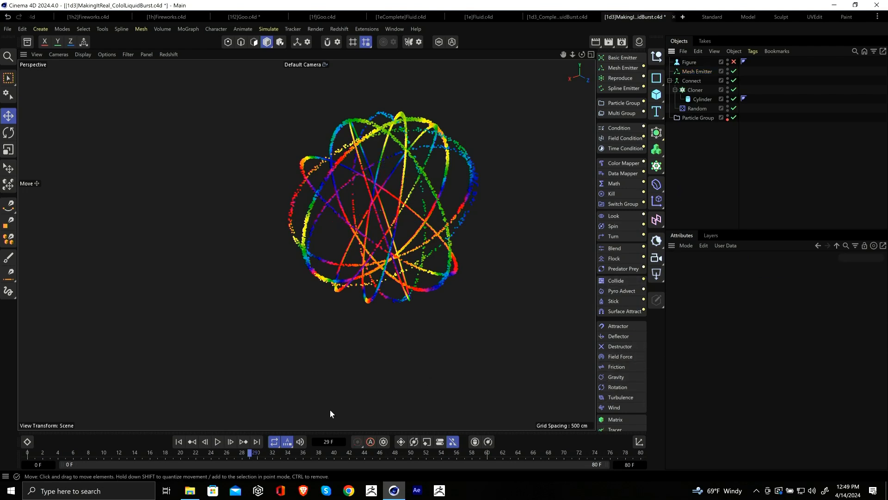
{"action": "left_click", "coordinate": [179, 442]}
{"action": "left_click", "coordinate": [217, 441]}
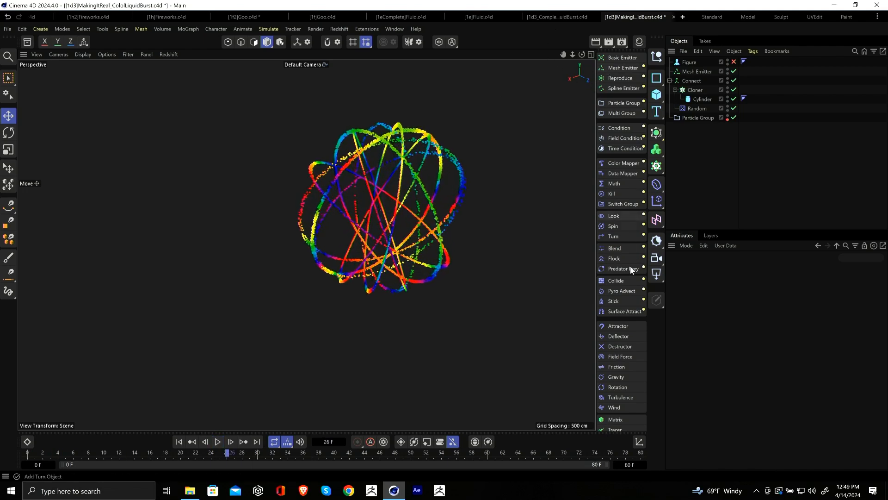
Step: Add a Turbulence modifier and nest it under the Particle Group
{"action": "left_click", "coordinate": [622, 397]}
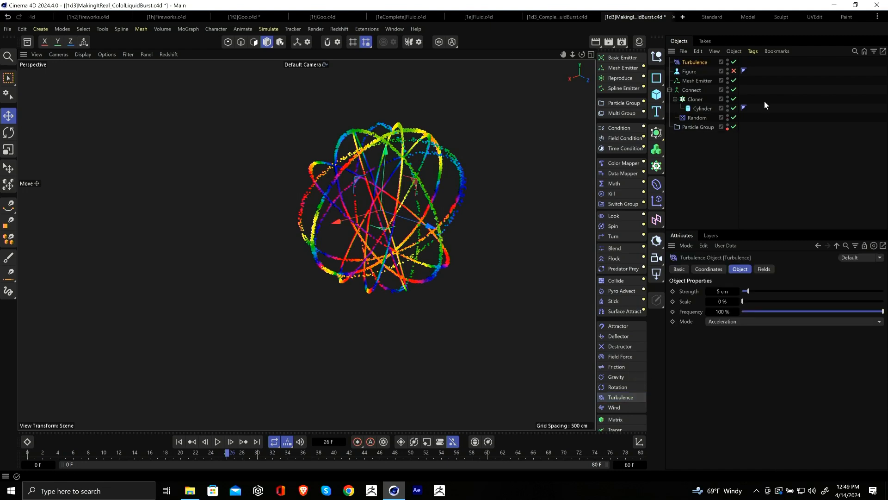
{"action": "left_click_drag", "start_coordinate": [698, 126], "coordinate": [703, 90]}
{"action": "left_click_drag", "start_coordinate": [707, 154], "coordinate": [706, 152]}
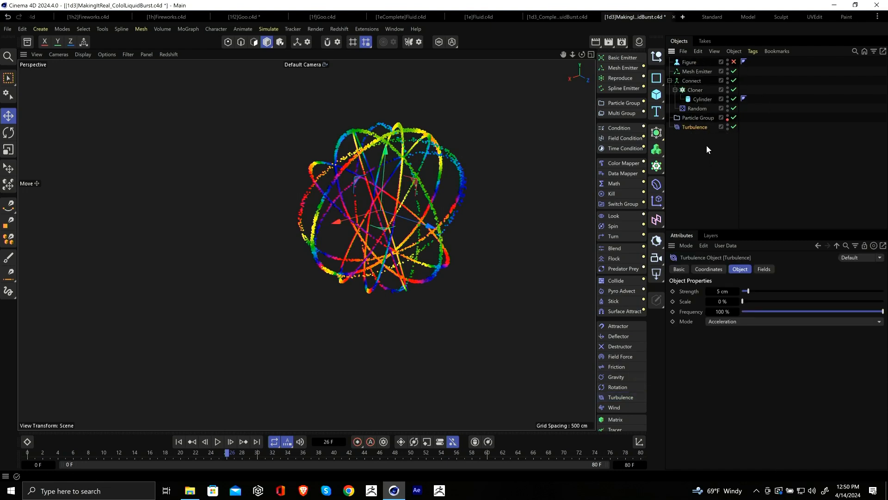
{"action": "left_click_drag", "start_coordinate": [690, 124], "coordinate": [694, 119]}
{"action": "left_click", "coordinate": [694, 119]}
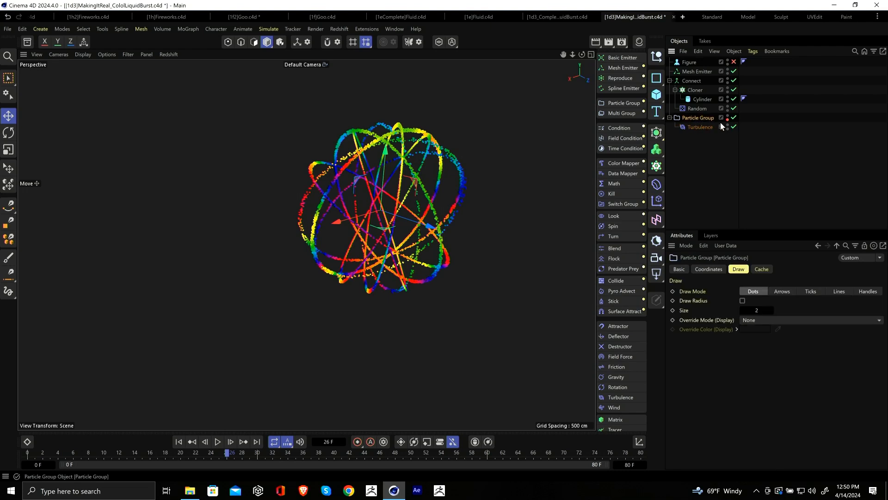
Step: Set the Turbulence modifier's Strength to 25 cm and Scale to 25 %
{"action": "left_click", "coordinate": [687, 128]}
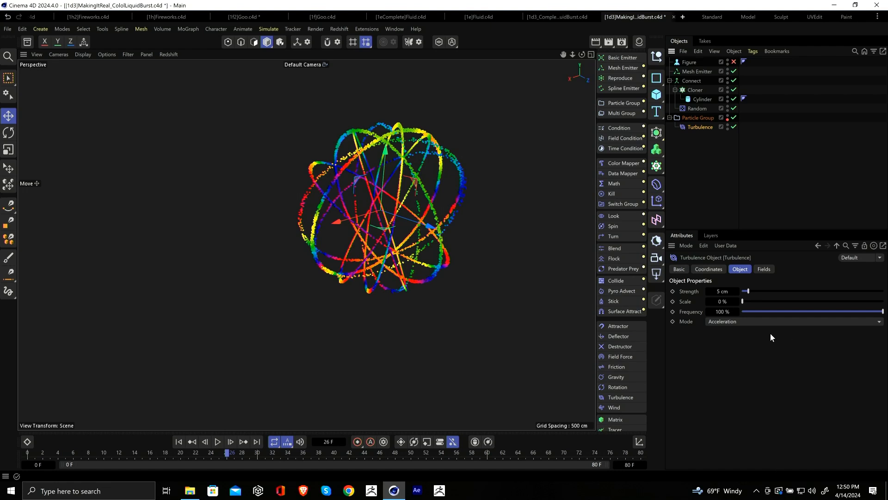
{"action": "left_click", "coordinate": [720, 291]}
{"action": "key", "text": "Tab"}
{"action": "type", "text": "25"}
{"action": "key", "text": "Return"}
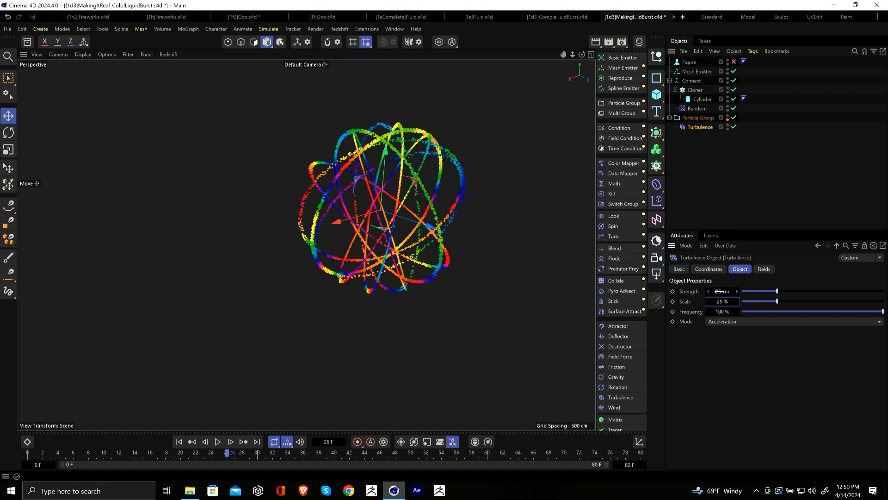
Step: Replay the simulation from the first frame to check the turbulence effect on the particles
{"action": "left_click", "coordinate": [179, 441]}
{"action": "left_click", "coordinate": [218, 442]}
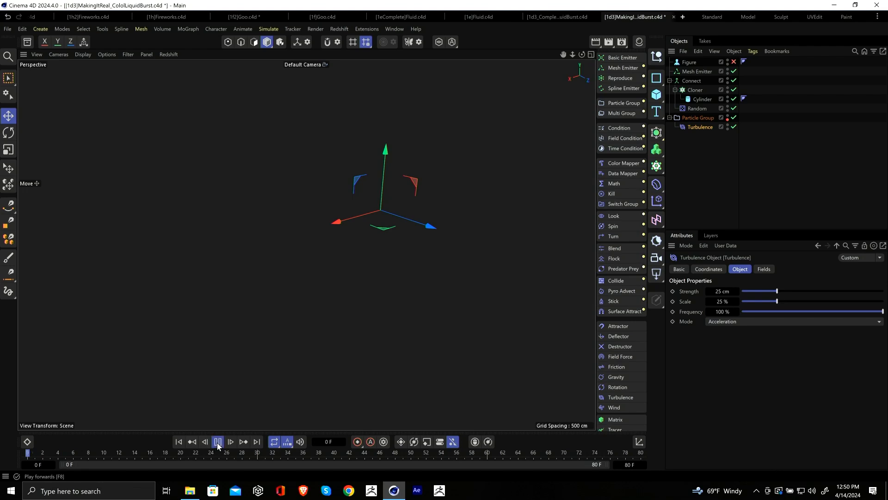
{"action": "left_click", "coordinate": [218, 442]}
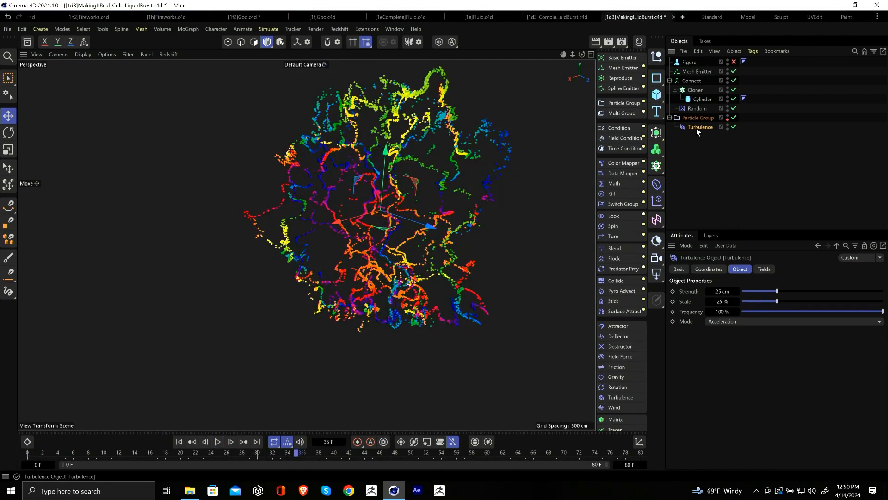
Step: Rename the Turbulence modifier under the Particle Group to Turbulence.Small
{"action": "double_click", "coordinate": [711, 127]}
{"action": "left_click", "coordinate": [722, 125]}
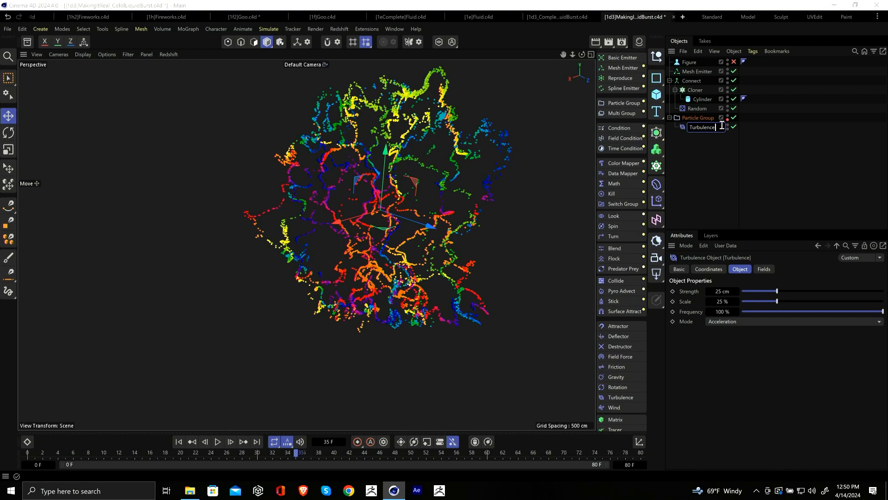
{"action": "type", "text": ".Small"}
{"action": "key", "text": "Return"}
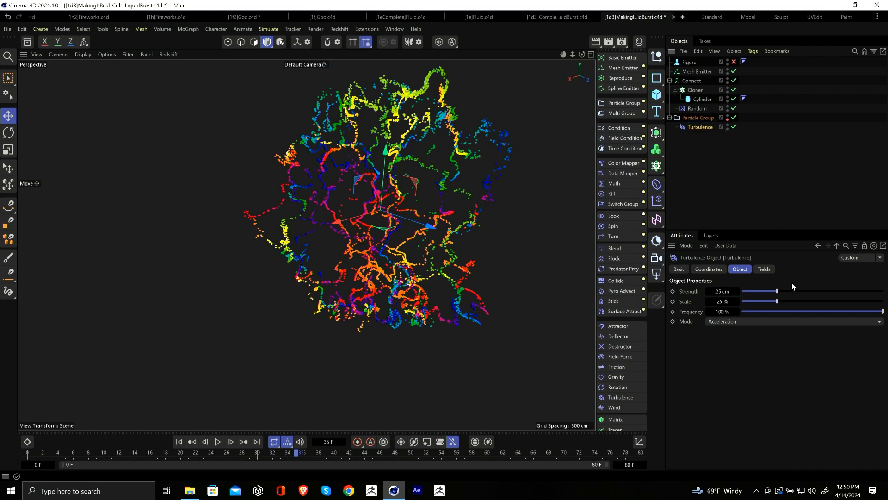
Step: Duplicate Turbulence.Small within the Particle Group and name the copy Turbulence.Large
{"action": "left_click_drag", "start_coordinate": [712, 125], "coordinate": [753, 126], "text": "ctrl"}
{"action": "double_click", "coordinate": [719, 127]}
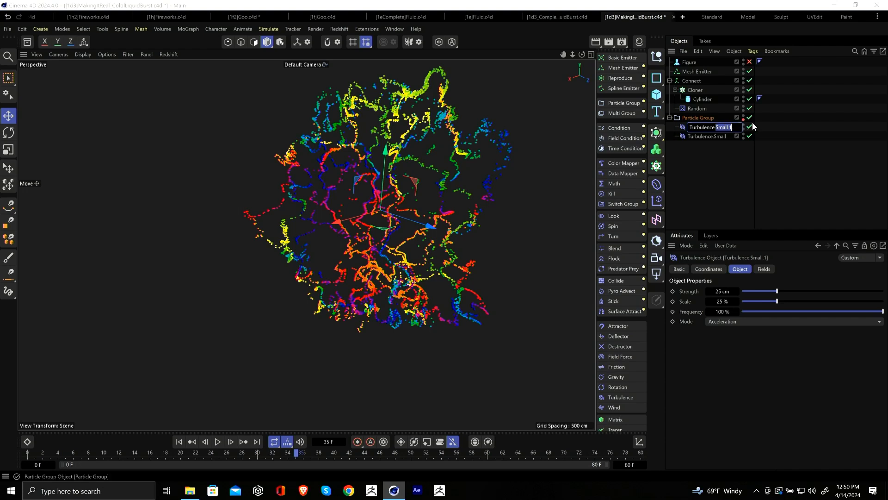
{"action": "type", "text": "Large"}
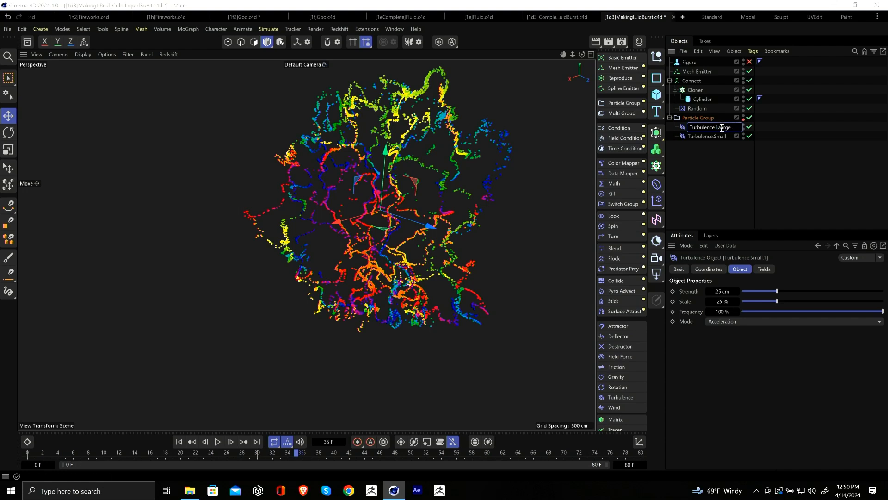
{"action": "key", "text": "Return"}
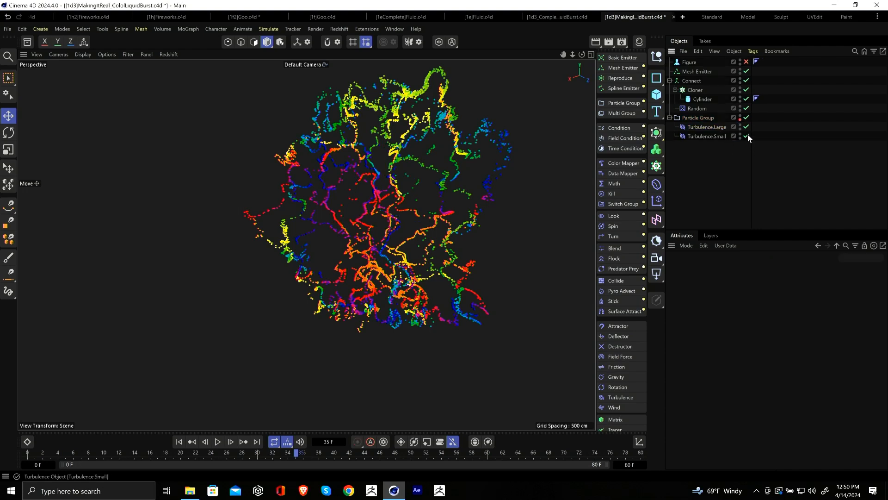
Step: Disable Turbulence.Small and set the Scale of Turbulence.Large to 444 %
{"action": "left_click", "coordinate": [749, 136]}
{"action": "left_click", "coordinate": [729, 301]}
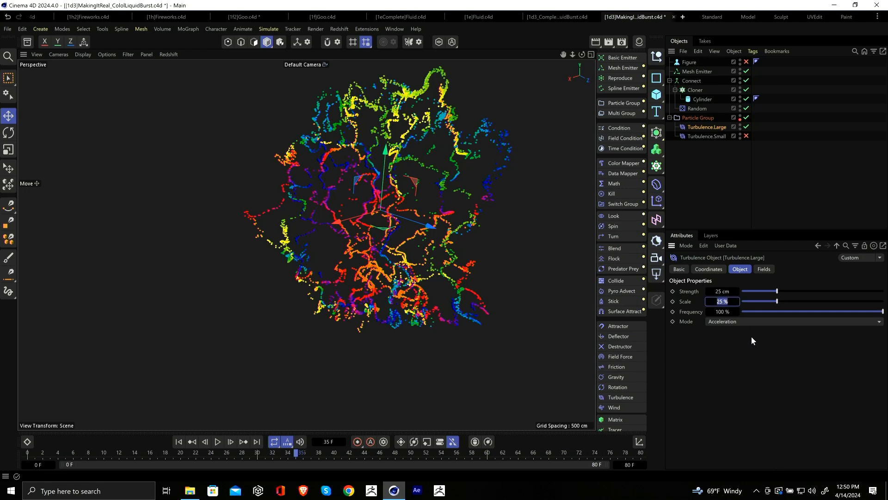
{"action": "type", "text": "444"}
{"action": "key", "text": "Return"}
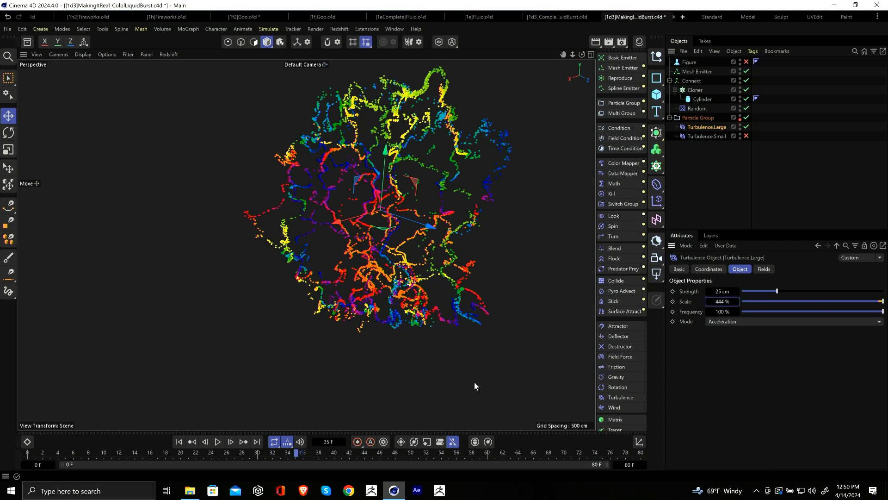
Step: Play the simulation from the first frame to examine the effect of Turbulence.Large alone
{"action": "left_click", "coordinate": [179, 442]}
{"action": "left_click", "coordinate": [217, 442]}
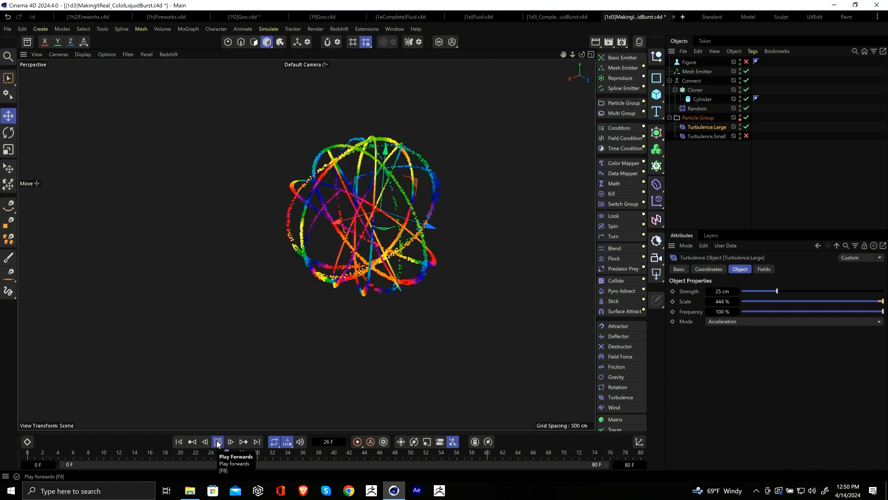
{"action": "left_click", "coordinate": [217, 440]}
Step: Set the Scale of Turbulence.Large to 222 % and replay the burst from the start
{"action": "left_click", "coordinate": [719, 301]}
{"action": "type", "text": "2"}
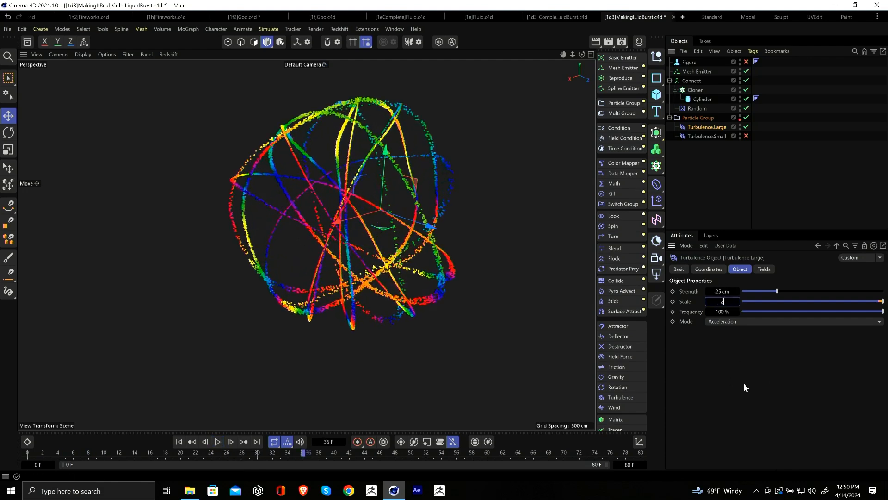
{"action": "type", "text": "22"}
{"action": "key", "text": "Return"}
{"action": "left_click", "coordinate": [179, 442]}
{"action": "left_click", "coordinate": [217, 442]}
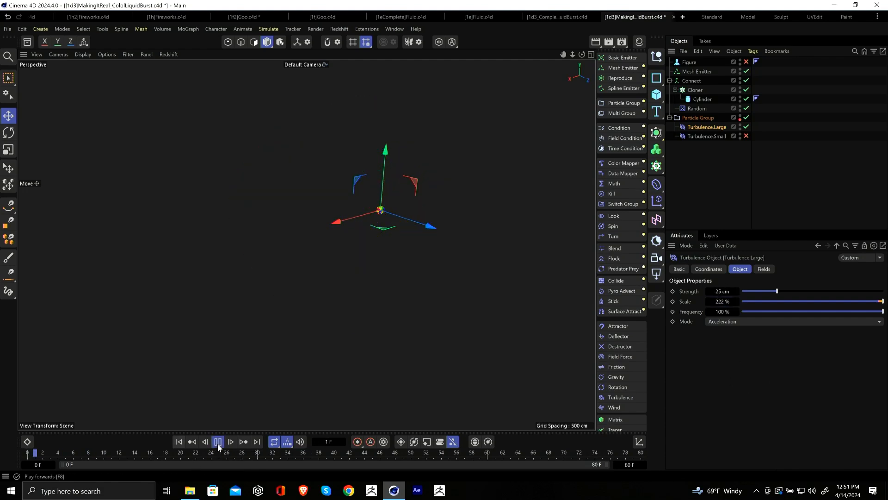
{"action": "left_click", "coordinate": [218, 441]}
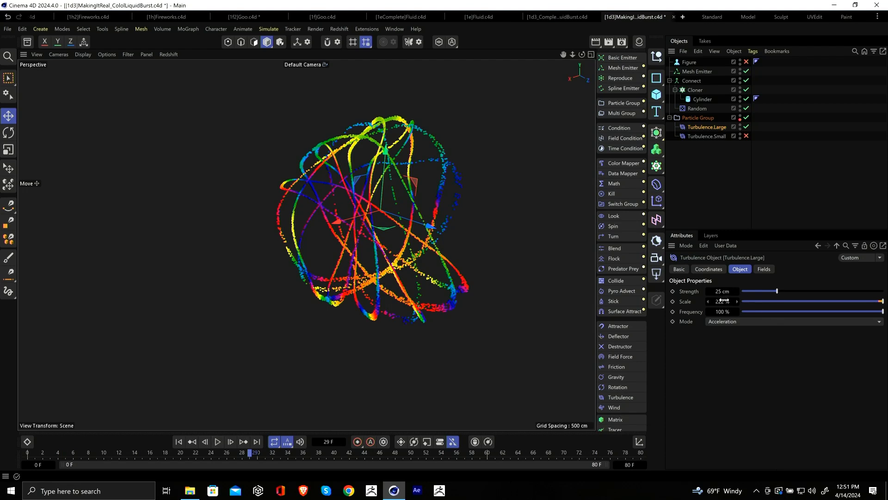
Step: Reduce the Scale of Turbulence.Large to 100 % and replay the particle burst from the start
{"action": "left_click_drag", "start_coordinate": [809, 304], "coordinate": [884, 302]}
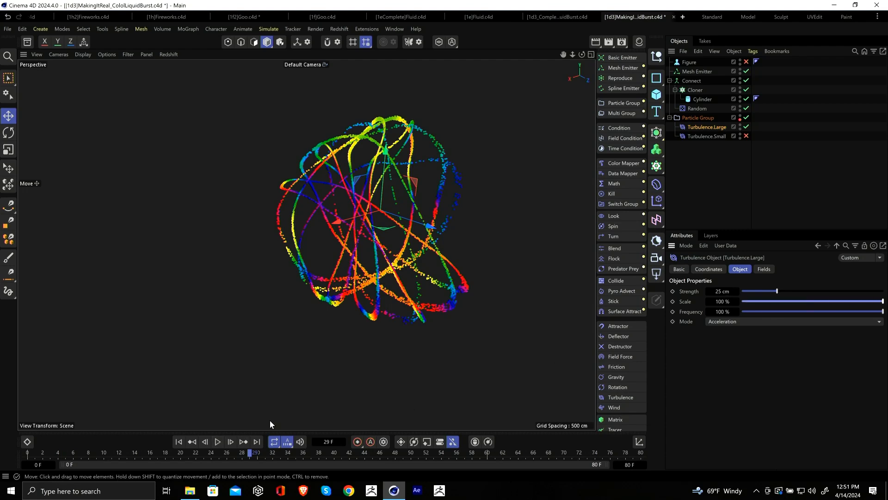
{"action": "left_click", "coordinate": [179, 442]}
{"action": "left_click", "coordinate": [217, 441]}
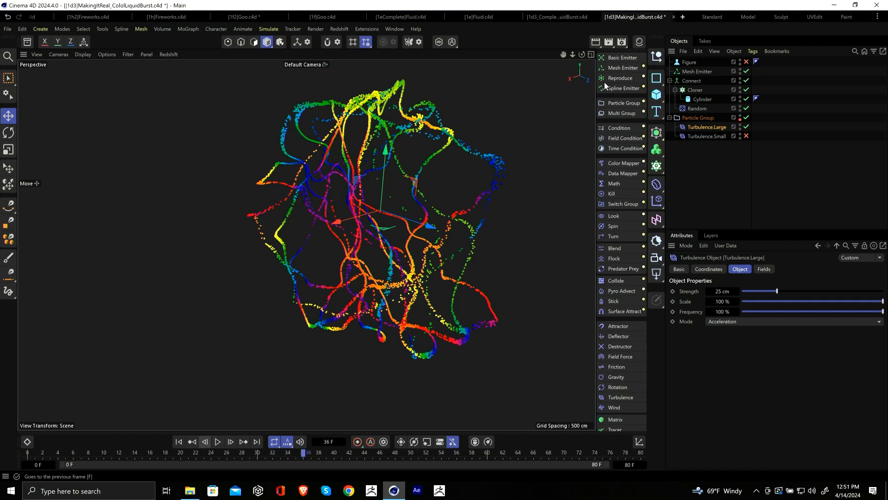
Step: Re-enable Turbulence.Small and replay the burst from the first frame with both turbulence modifiers active
{"action": "left_click", "coordinate": [178, 441]}
{"action": "left_click", "coordinate": [218, 441]}
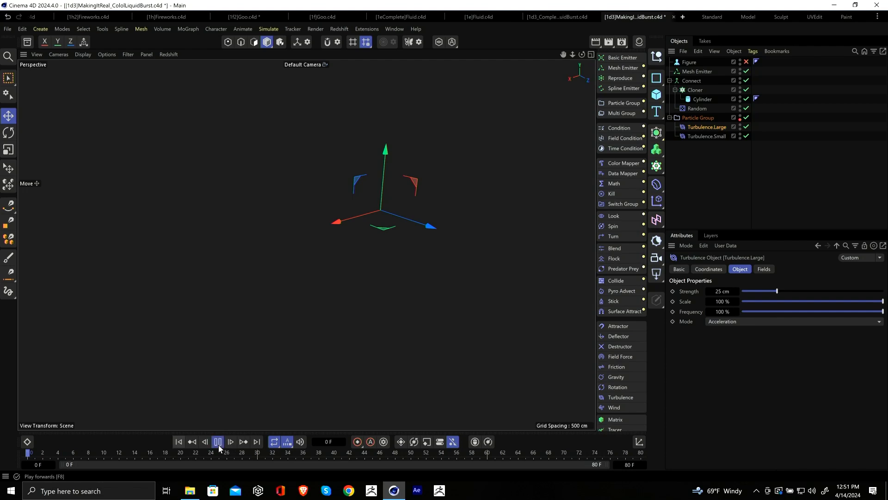
{"action": "left_click", "coordinate": [217, 442]}
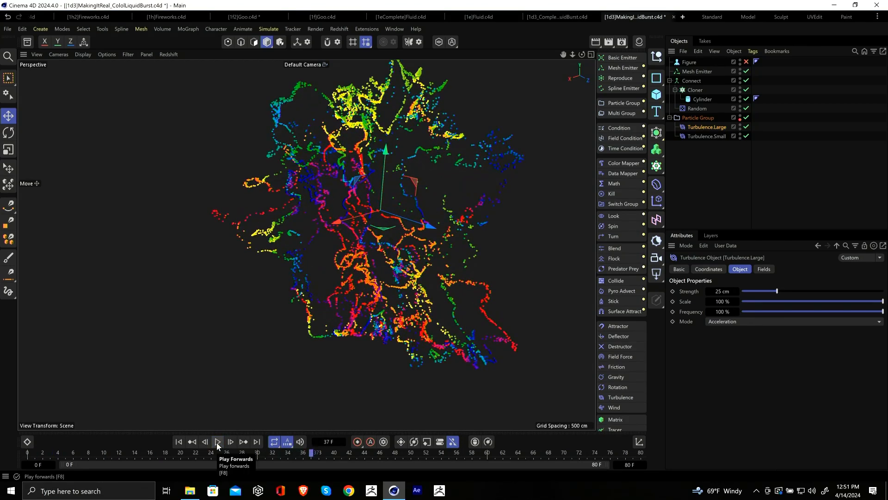
{"action": "left_click", "coordinate": [179, 442]}
{"action": "left_click", "coordinate": [218, 442]}
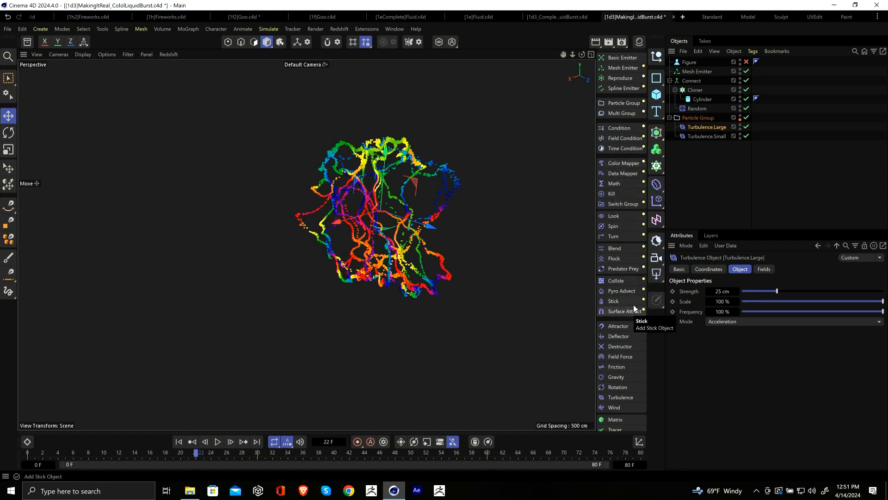
Step: Add a Flock modifier, nest it in the Particle Group below Turbulence.Small, and open its Flock settings
{"action": "left_click", "coordinate": [611, 259]}
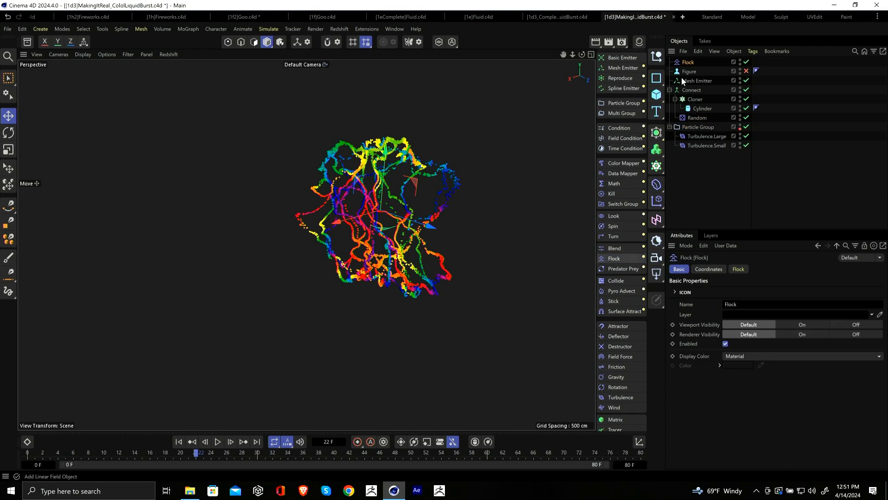
{"action": "left_click_drag", "start_coordinate": [688, 63], "coordinate": [705, 151]}
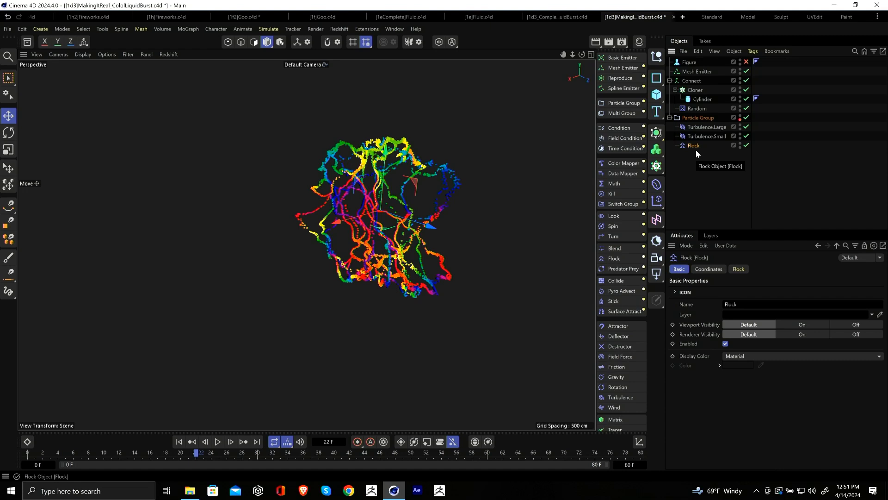
{"action": "left_click", "coordinate": [745, 269]}
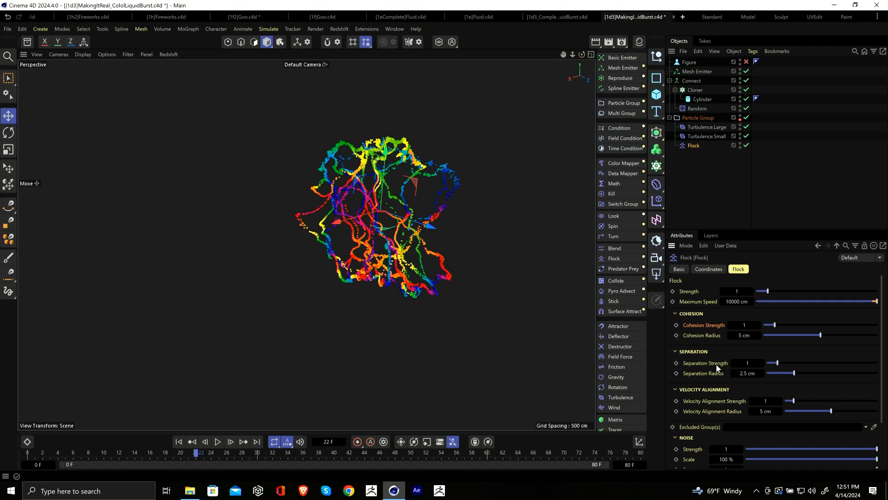
Step: Disable the Flock modifier and play the simulation from the first frame for comparison
{"action": "left_click", "coordinate": [179, 442]}
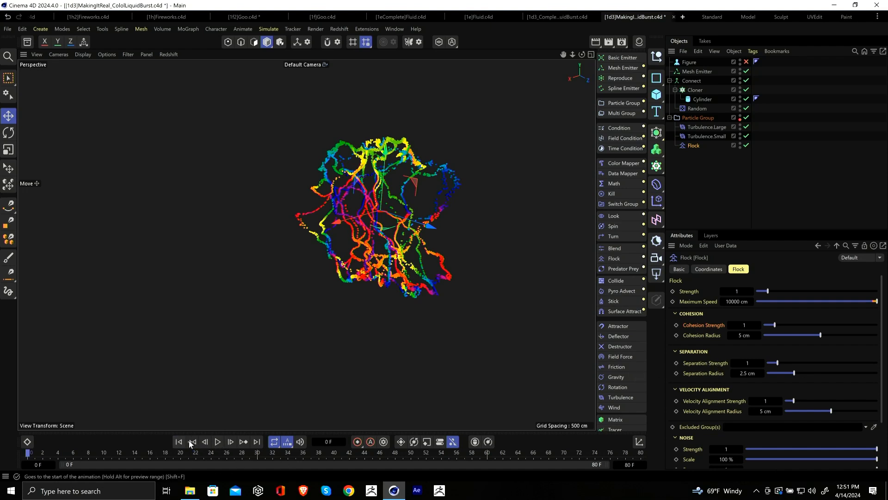
{"action": "left_click", "coordinate": [218, 442]}
{"action": "left_click", "coordinate": [218, 442]}
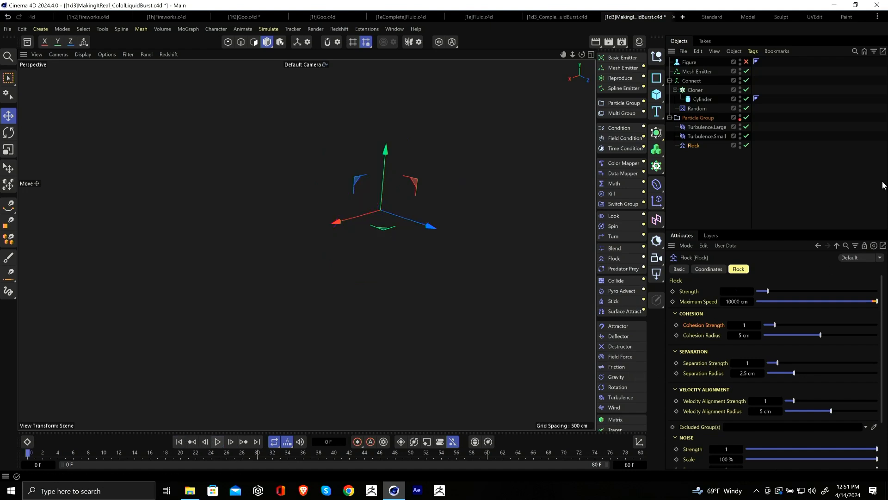
{"action": "left_click", "coordinate": [746, 145]}
{"action": "left_click", "coordinate": [218, 445]}
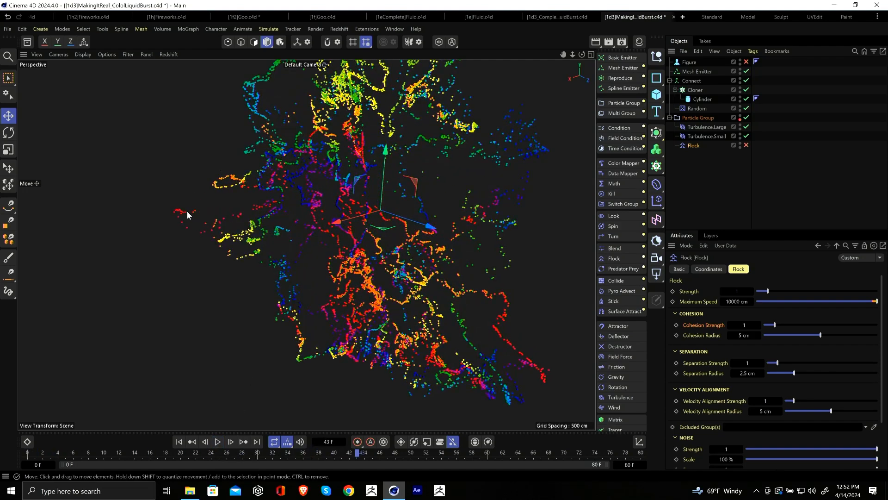
Step: Set the Strength of both Turbulence.Large and Turbulence.Small to 11 cm and replay the simulation
{"action": "left_click", "coordinate": [705, 135]}
{"action": "left_click", "coordinate": [707, 128], "text": "ctrl"}
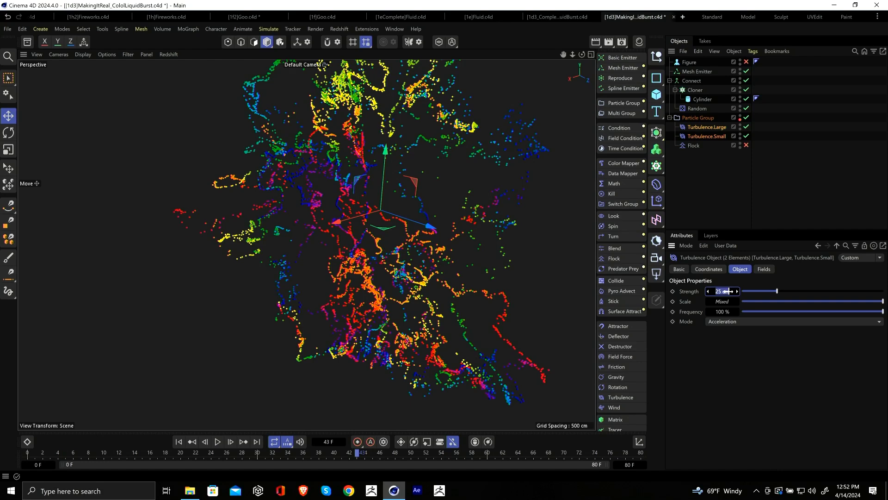
{"action": "type", "text": "11"}
{"action": "key", "text": "Return"}
{"action": "left_click", "coordinate": [178, 441]}
{"action": "left_click", "coordinate": [217, 442]}
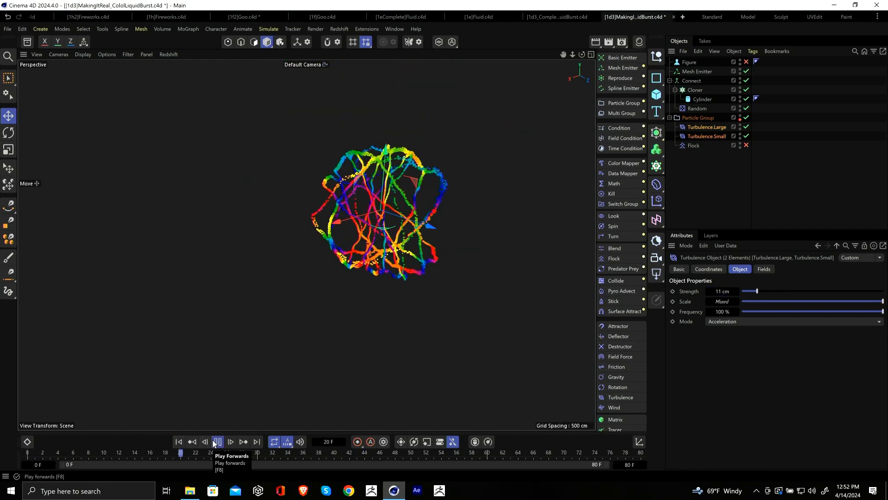
{"action": "left_click", "coordinate": [217, 441]}
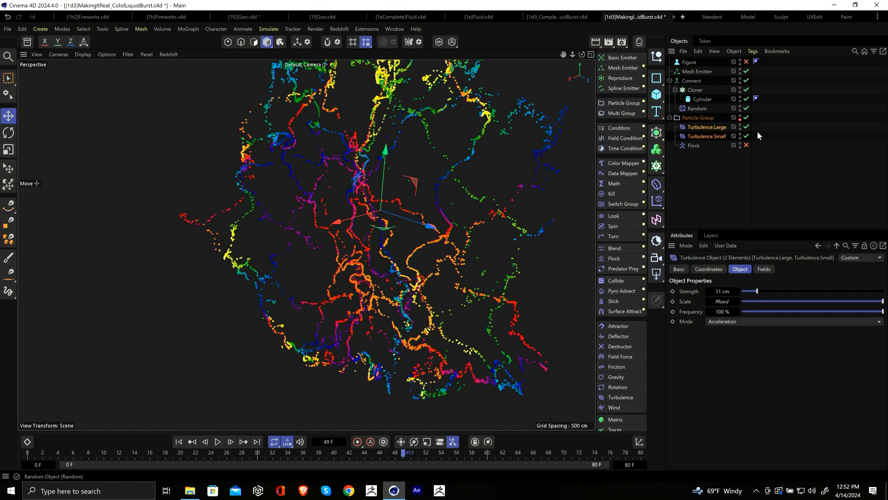
Step: Re-enable the Flock modifier and replay the burst to compare the particle spread
{"action": "left_click", "coordinate": [746, 145]}
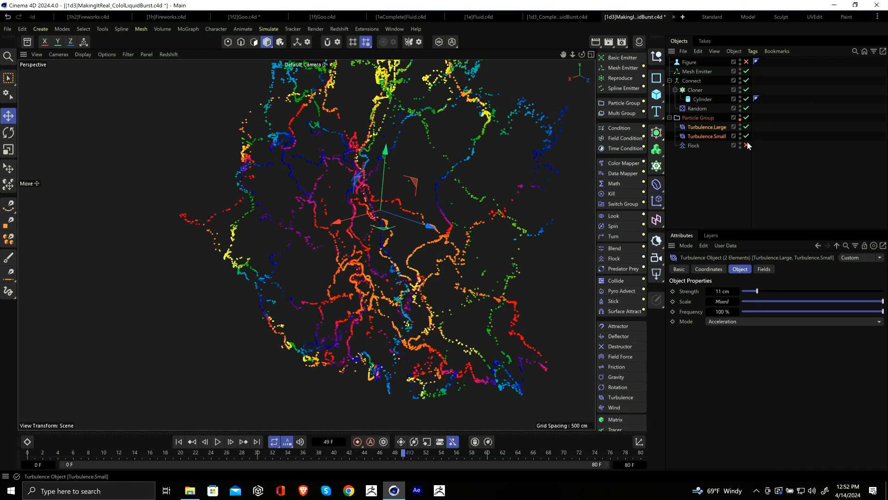
{"action": "left_click", "coordinate": [179, 442]}
{"action": "left_click", "coordinate": [217, 441]}
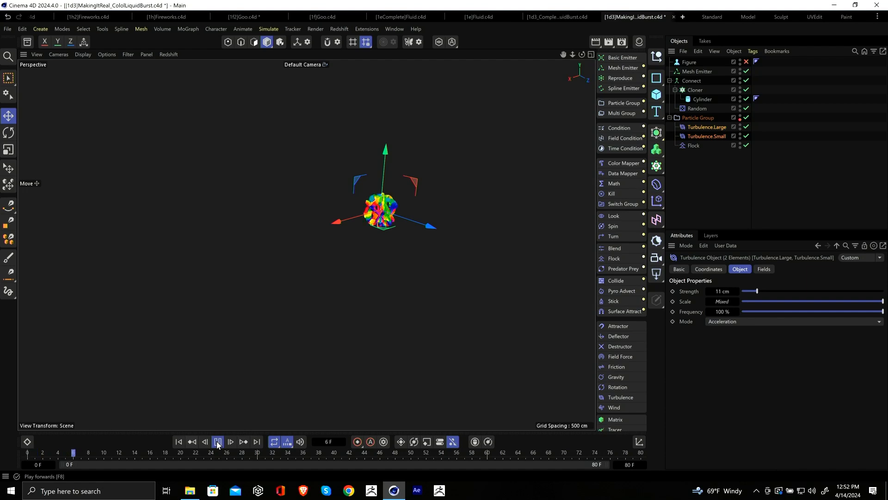
{"action": "left_click", "coordinate": [217, 441]}
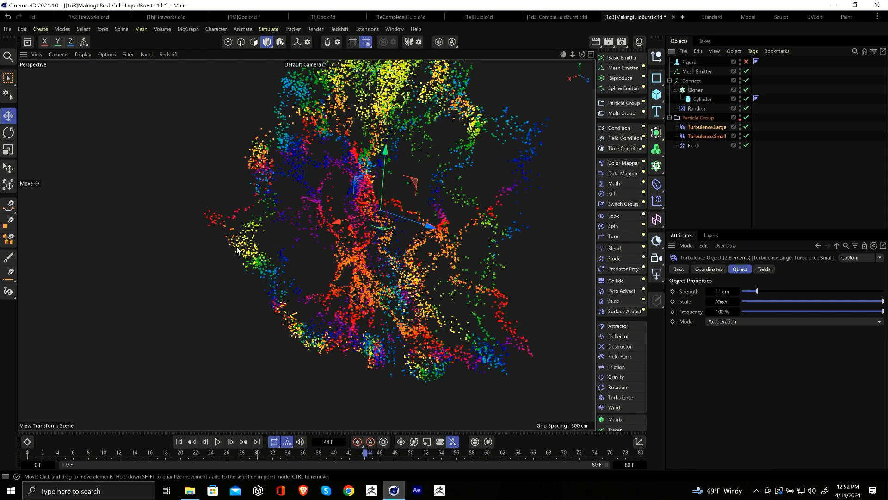
Step: Set the Flock modifier's Separation Radius to 1 cm, and its Cohesion Radius and Velocity Alignment Radius to 11 cm
{"action": "left_click", "coordinate": [686, 145]}
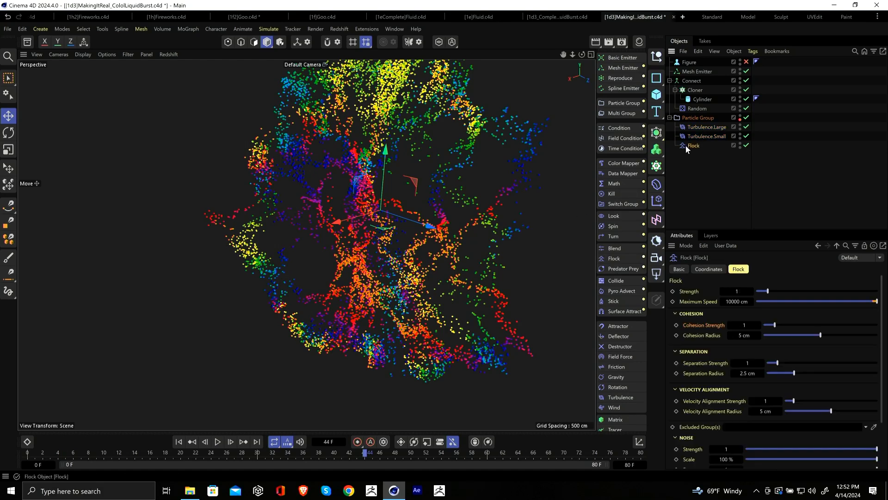
{"action": "left_click", "coordinate": [748, 374]}
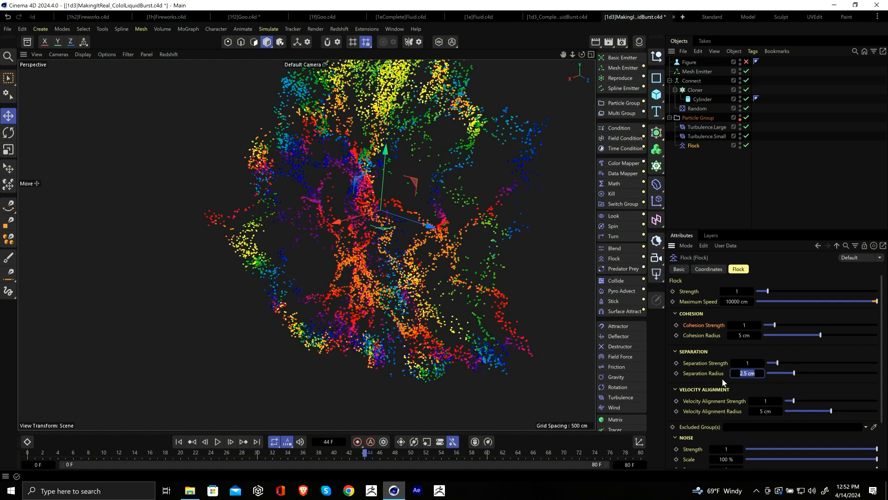
{"action": "type", "text": "1"}
{"action": "left_click", "coordinate": [748, 335]}
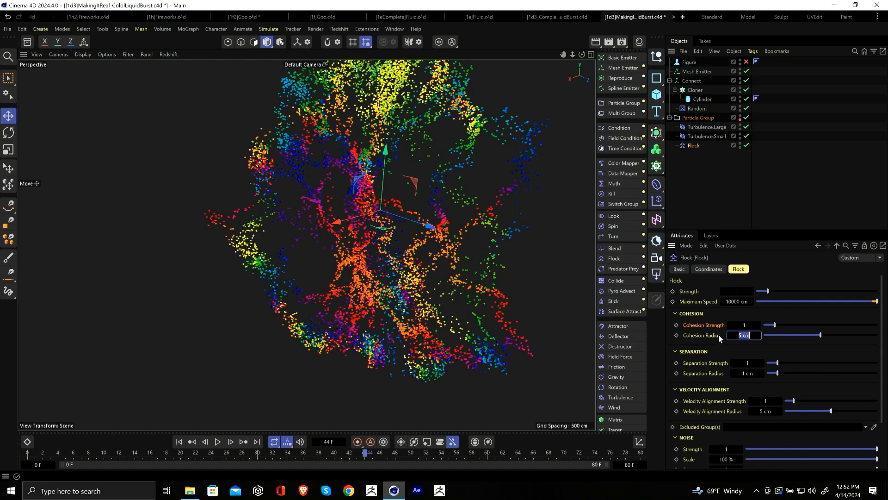
{"action": "type", "text": "11"}
{"action": "key", "text": "Return"}
{"action": "left_click", "coordinate": [761, 411]}
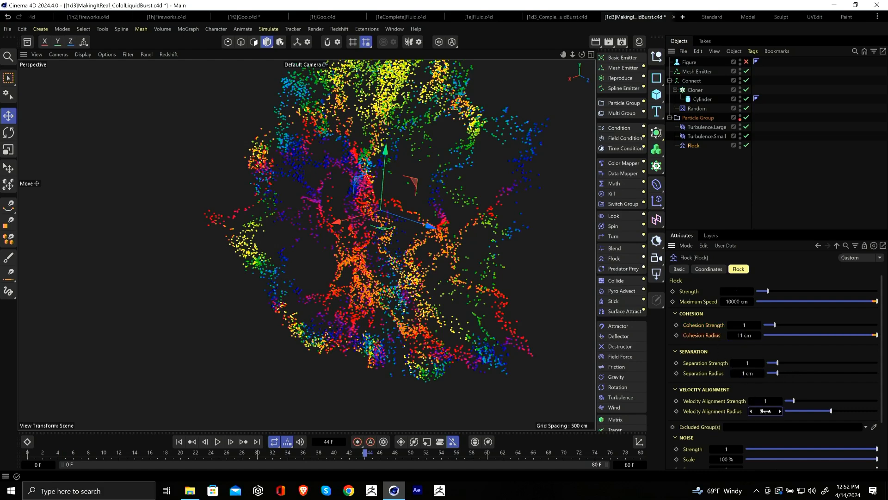
{"action": "type", "text": "11"}
{"action": "key", "text": "Return"}
Step: Replay the simulation from the first frame and examine the whole burst with the adjusted flocking radii
{"action": "left_click", "coordinate": [179, 441]}
{"action": "left_click", "coordinate": [217, 441]}
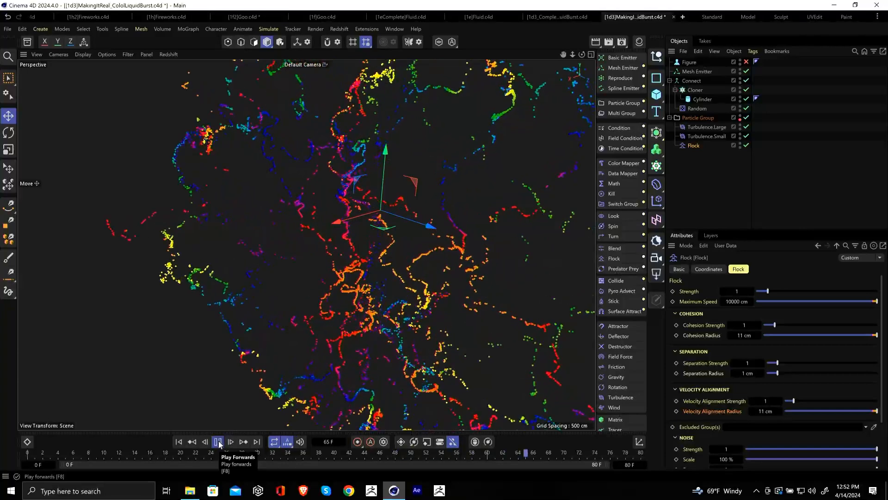
{"action": "left_click", "coordinate": [217, 441]}
{"action": "scroll", "coordinate": [396, 252], "scroll_direction": "down", "scroll_amount": 10}
{"action": "scroll", "coordinate": [388, 257], "scroll_direction": "up", "scroll_amount": 5}
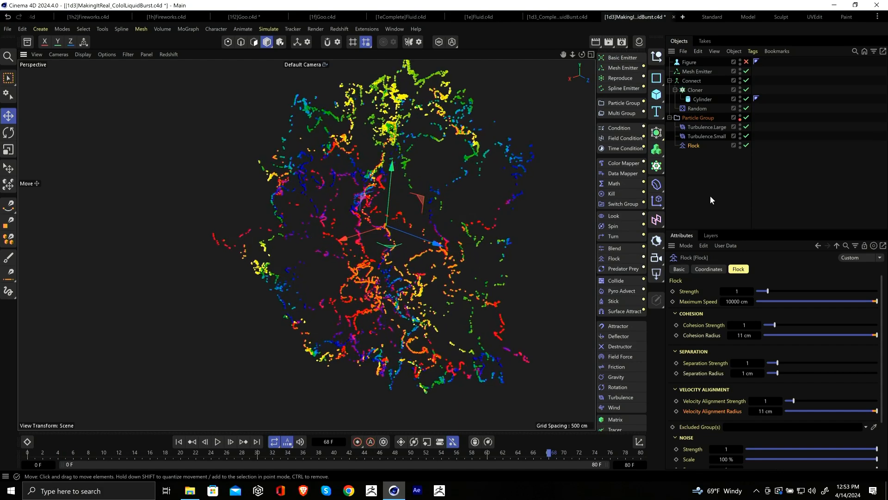
Step: Add a Volume Builder and link the Particle Group as its source object
{"action": "left_click", "coordinate": [657, 148]}
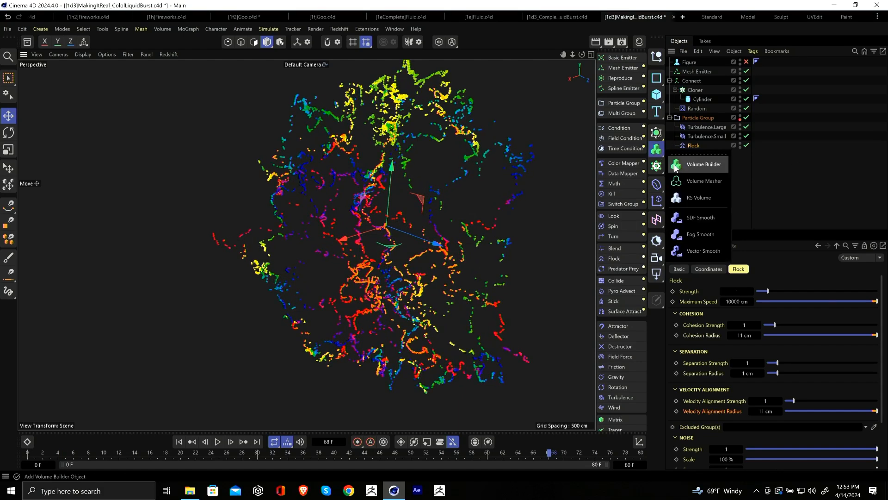
{"action": "left_click", "coordinate": [707, 166]}
{"action": "left_click_drag", "start_coordinate": [686, 64], "coordinate": [694, 191]}
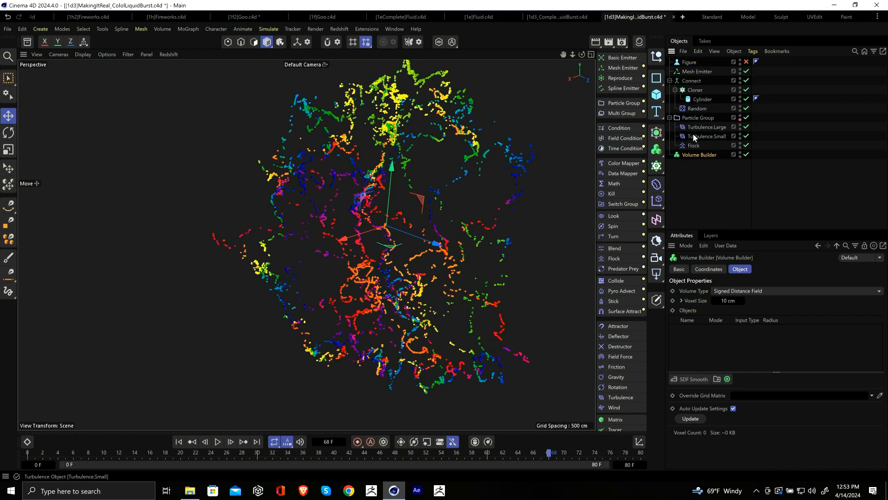
{"action": "left_click_drag", "start_coordinate": [698, 118], "coordinate": [718, 345]}
{"action": "left_click", "coordinate": [700, 326]}
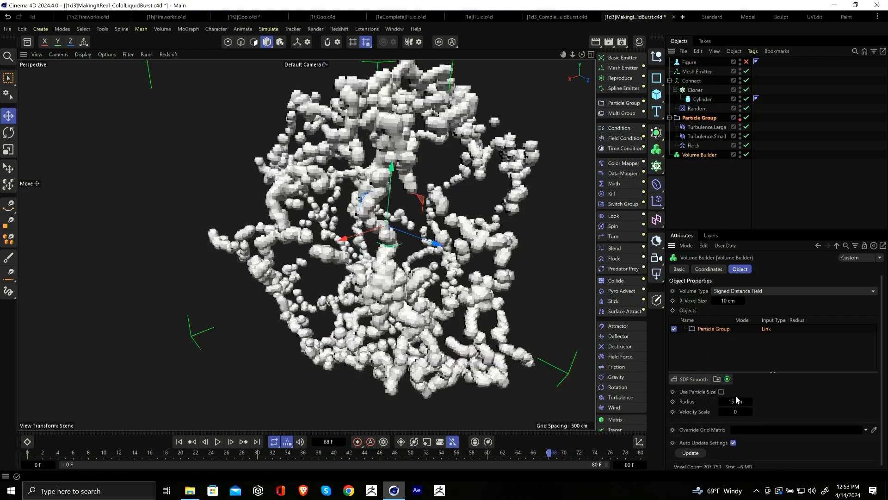
Step: Set the Particle Group's Radius in the Volume Builder to 25 cm and place the builder under a new Volume Mesher
{"action": "left_click_drag", "start_coordinate": [737, 400], "coordinate": [750, 399]}
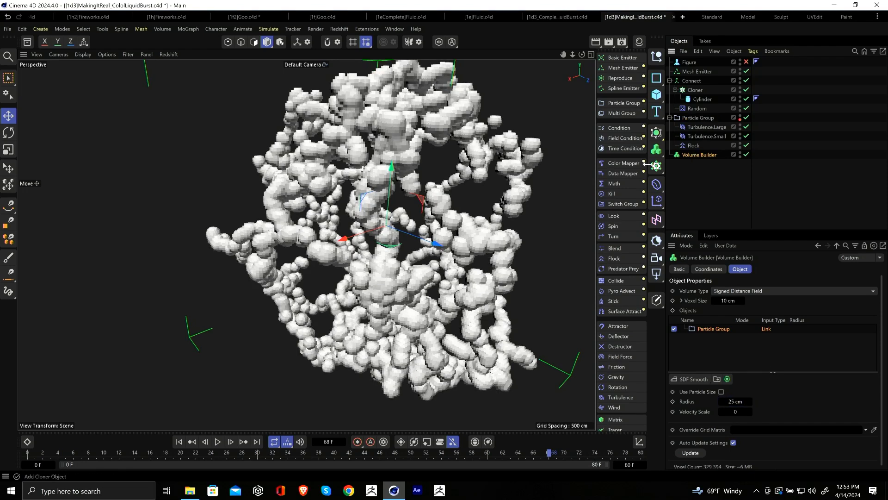
{"action": "left_click", "coordinate": [659, 152]}
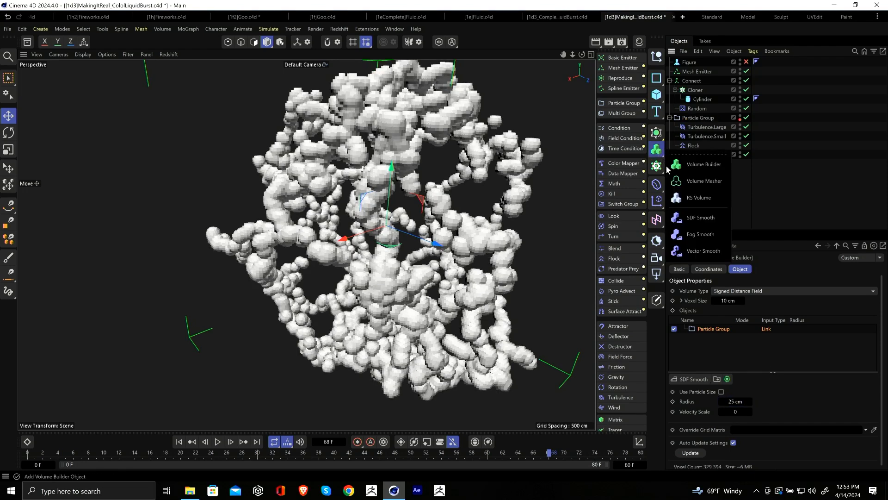
{"action": "left_click", "coordinate": [695, 180]}
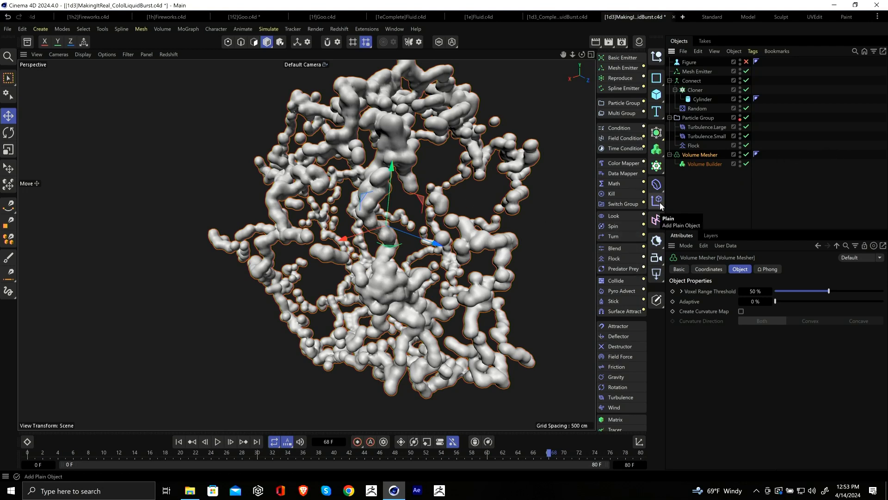
Step: Add a Smoothing deformer under the Volume Mesher with Stiffness 0% and 31 Iterations
{"action": "left_click", "coordinate": [658, 185]}
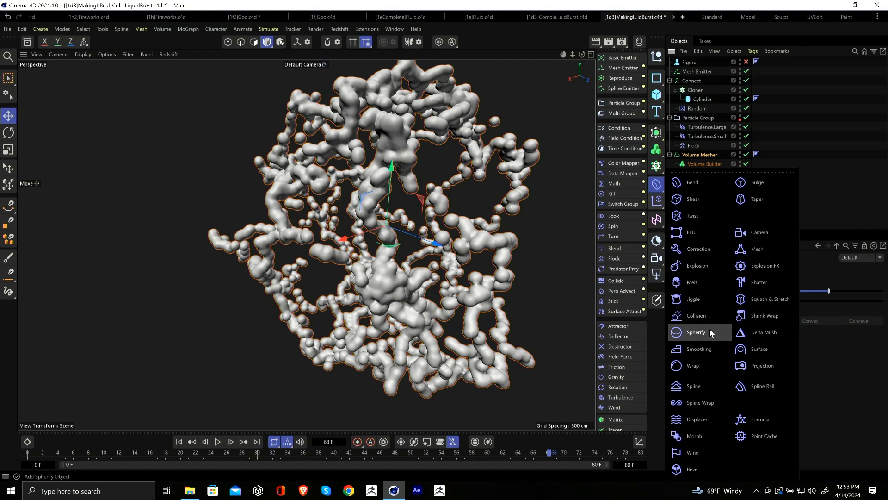
{"action": "left_click", "coordinate": [701, 345]}
{"action": "left_click_drag", "start_coordinate": [690, 62], "coordinate": [706, 167]}
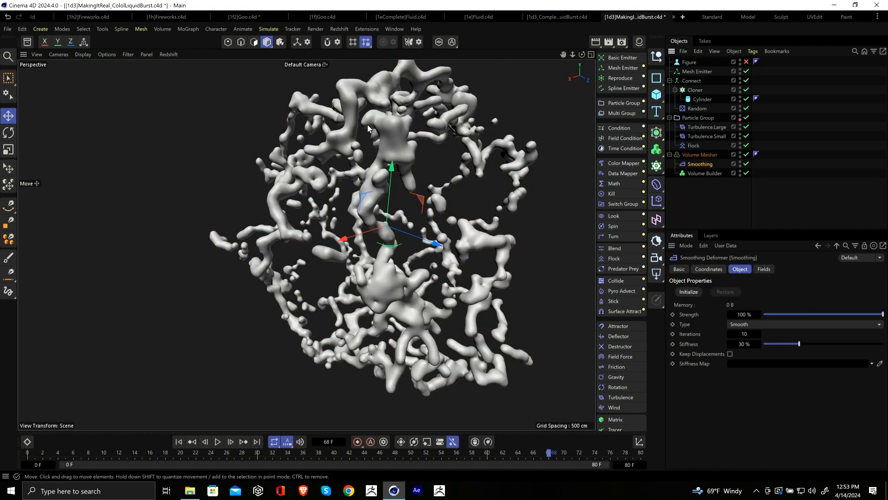
{"action": "left_click_drag", "start_coordinate": [786, 346], "coordinate": [758, 334]}
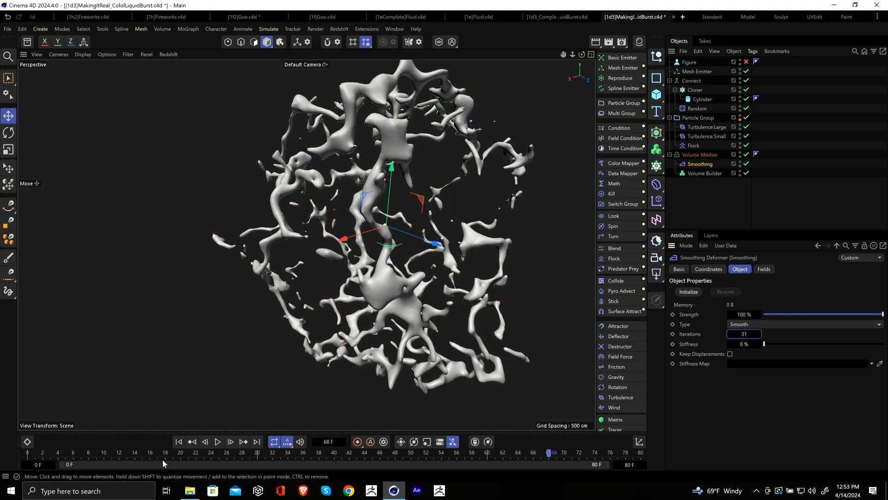
Step: Replay the meshed burst to examine the smoothed liquid shapes, stopping at frame 36
{"action": "left_click", "coordinate": [179, 442]}
{"action": "left_click", "coordinate": [218, 443]}
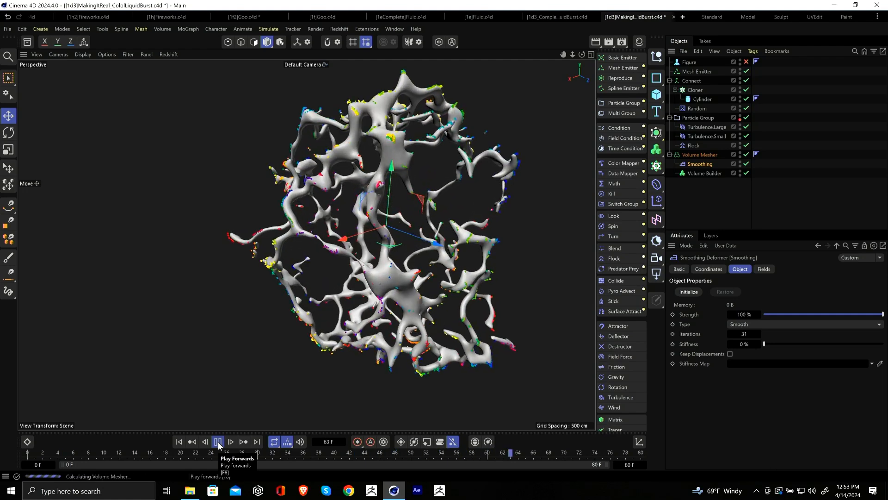
{"action": "left_click", "coordinate": [218, 441]}
{"action": "left_click", "coordinate": [218, 441]}
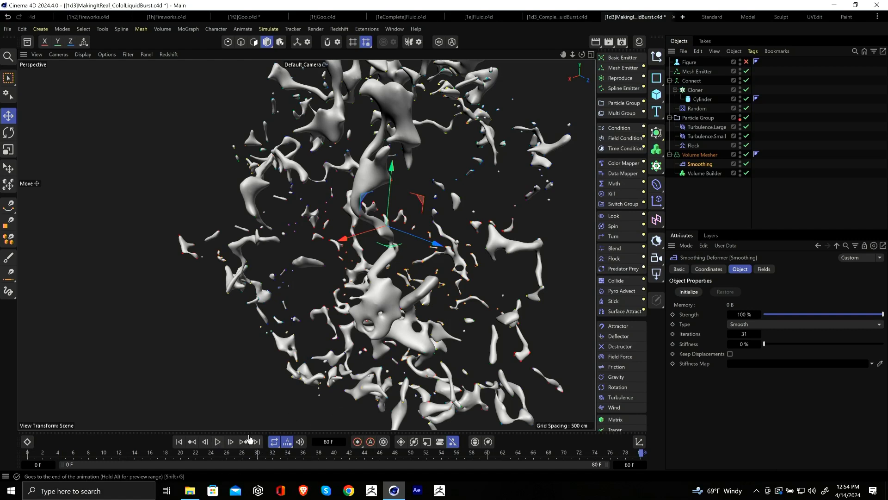
{"action": "left_click", "coordinate": [218, 442]}
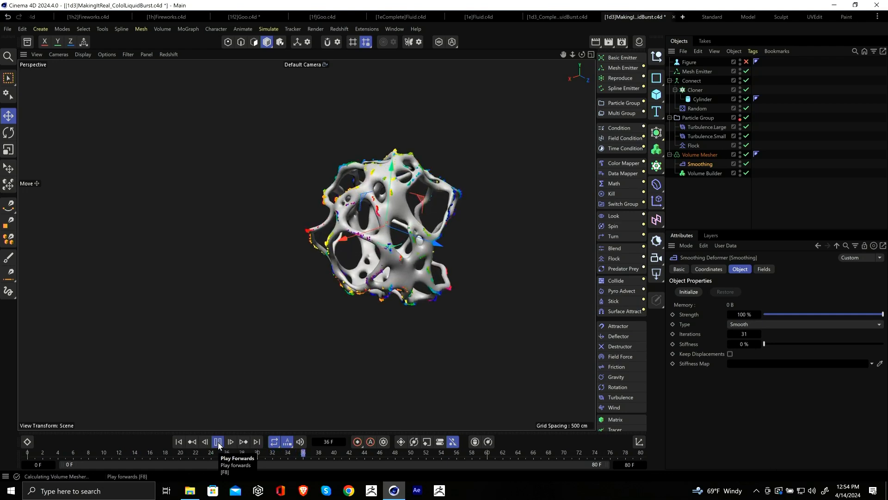
{"action": "left_click", "coordinate": [218, 442]}
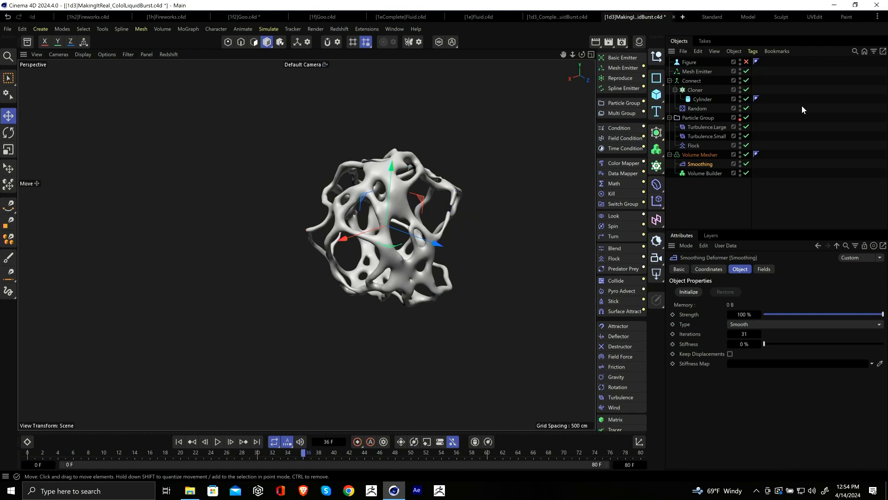
Step: Bring up the Other Tags choices for the Volume Mesher
{"action": "left_click", "coordinate": [695, 156]}
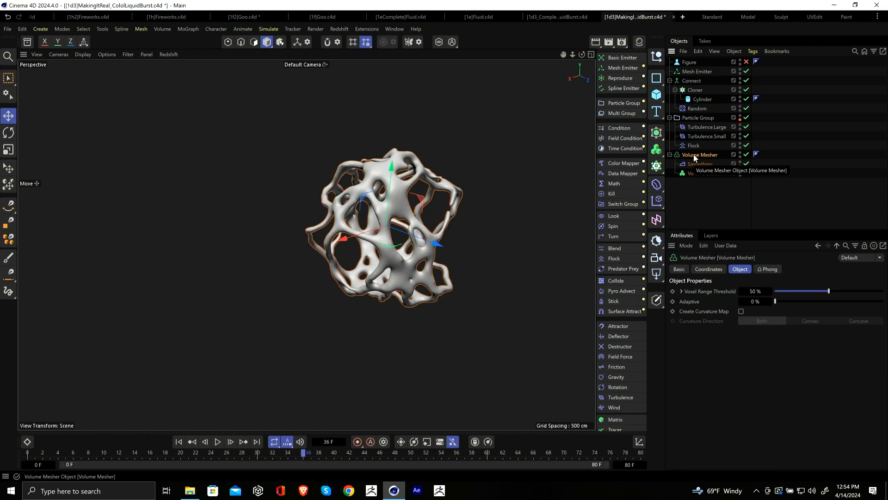
{"action": "right_click", "coordinate": [694, 158]}
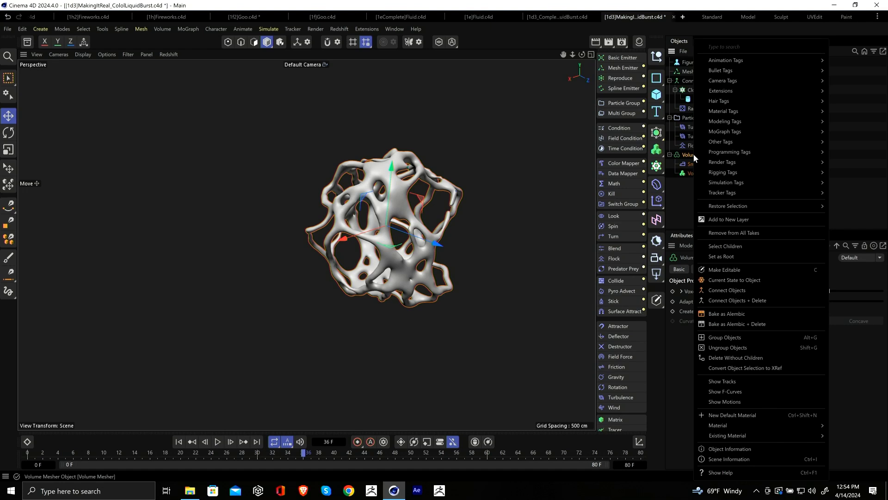
{"action": "left_click", "coordinate": [687, 159]}
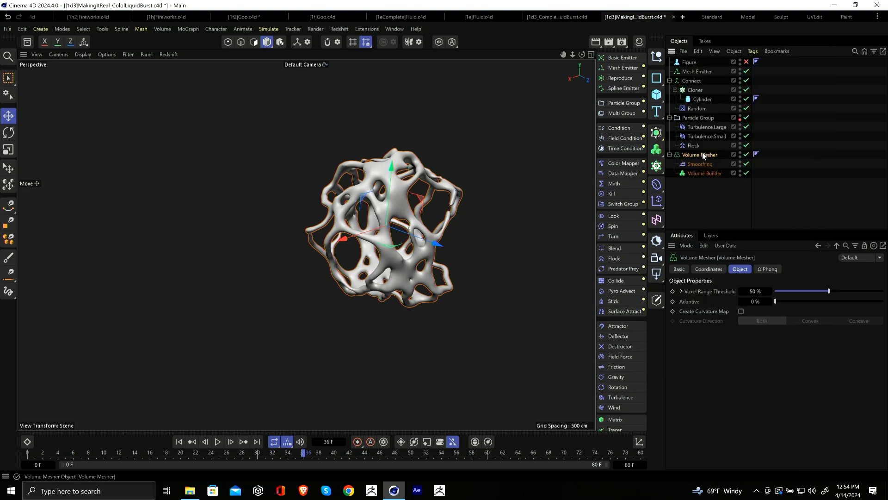
{"action": "right_click", "coordinate": [703, 156]}
{"action": "mouse_move", "coordinate": [731, 140]}
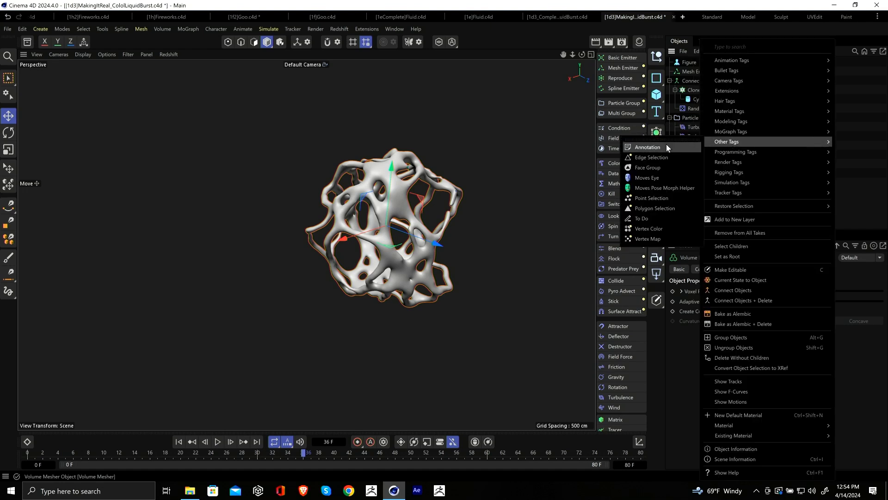
Step: Add a Vertex Color tag to the Volume Mesher and use the Particle Group as its field
{"action": "left_click", "coordinate": [663, 229]}
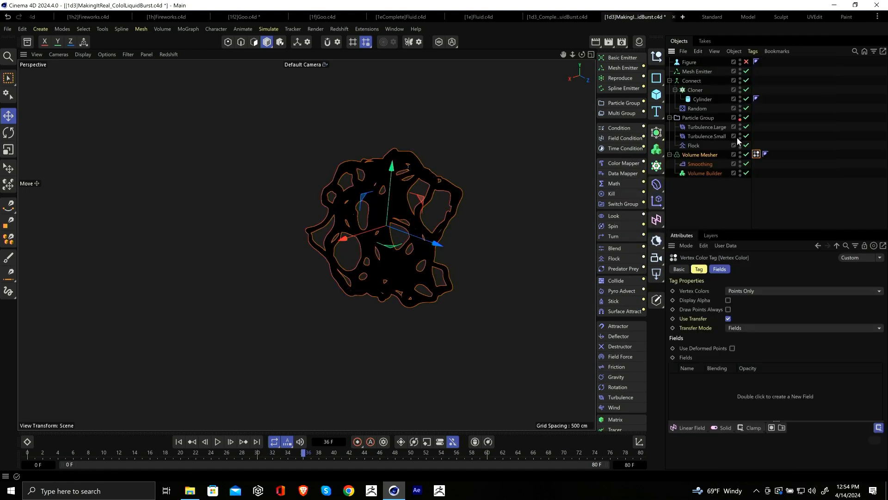
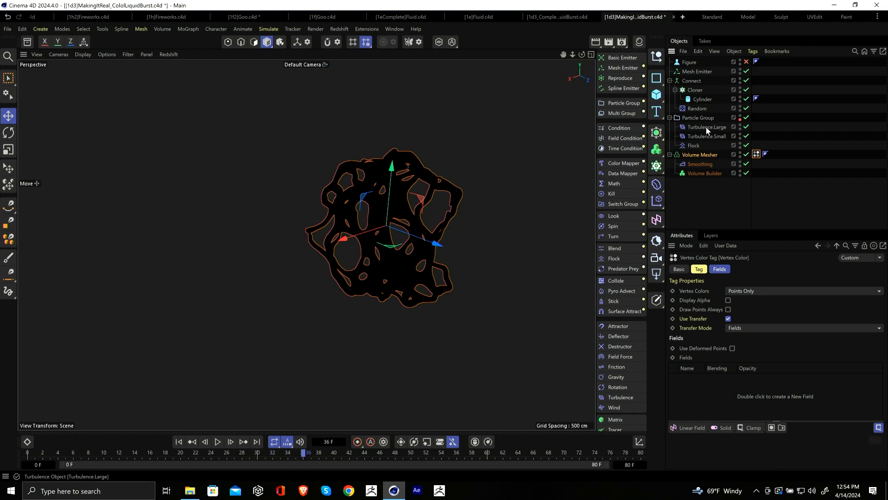
{"action": "left_click_drag", "start_coordinate": [693, 119], "coordinate": [710, 393]}
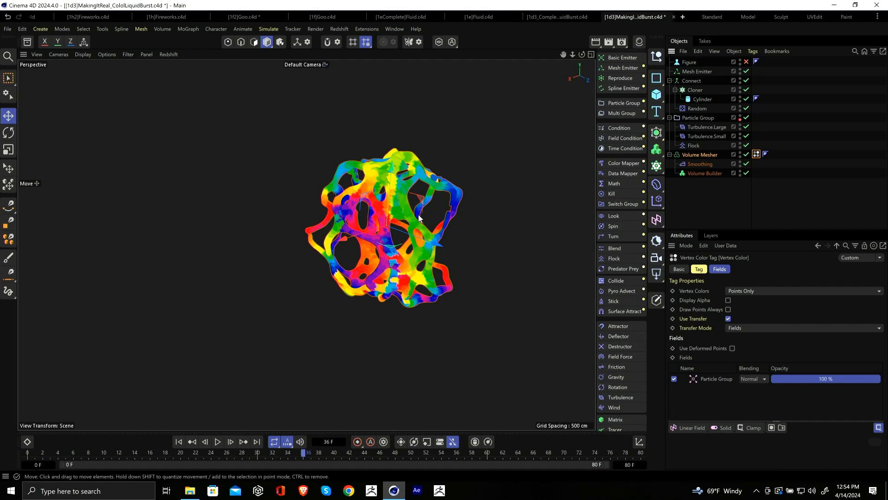
{"action": "right_click_drag", "start_coordinate": [396, 181], "coordinate": [464, 190], "text": "alt"}
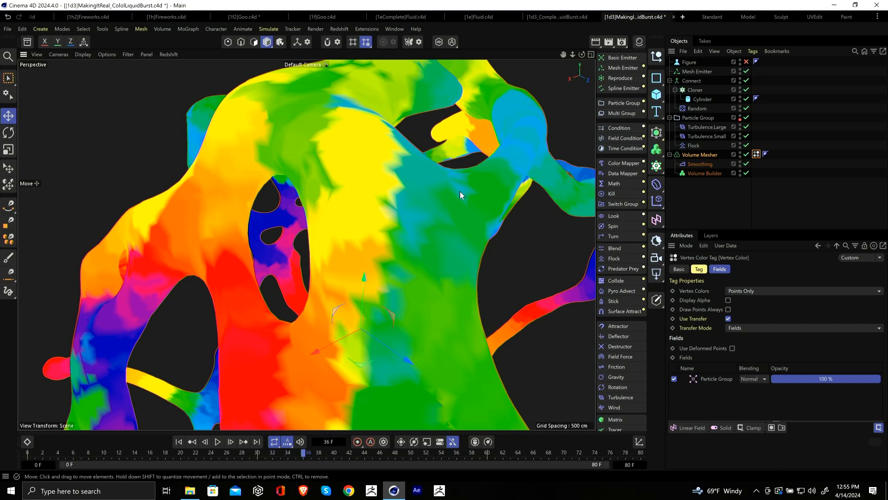
{"action": "key", "text": "h"}
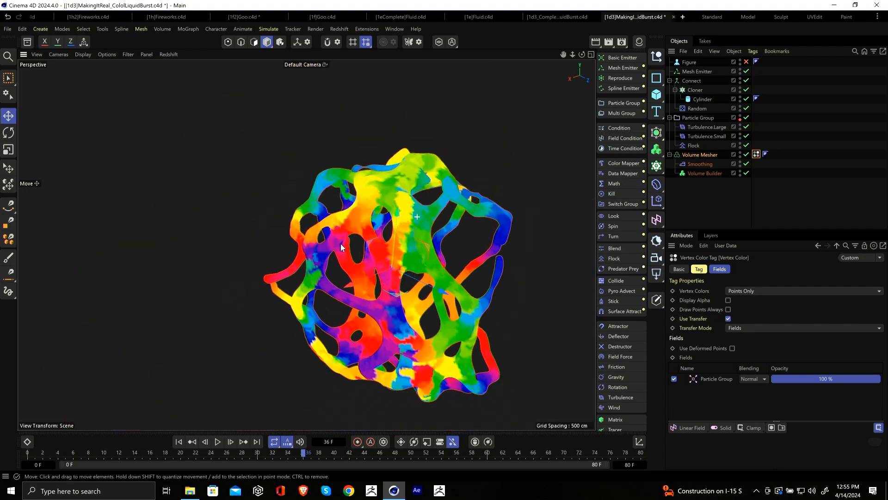
Step: Set the tag's Particle Group field layer to Average mode with a radius of 46 cm
{"action": "left_click", "coordinate": [716, 378]}
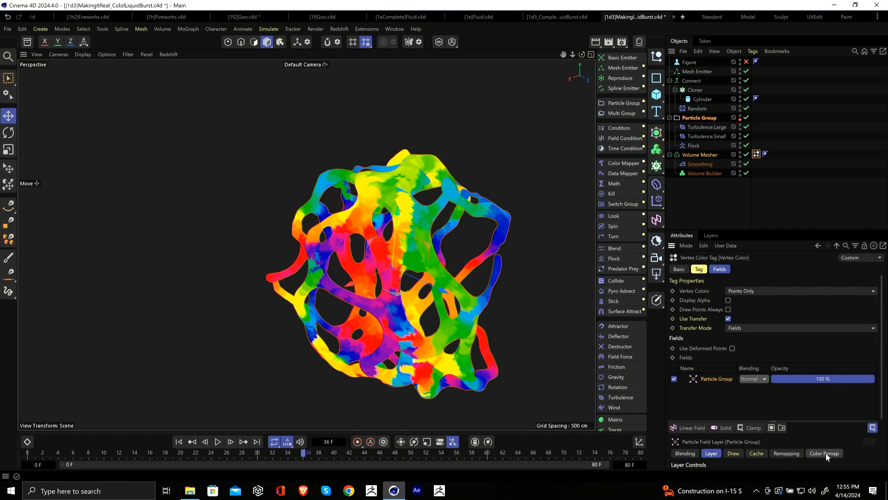
{"action": "scroll", "coordinate": [850, 445], "scroll_direction": "down", "scroll_amount": 2}
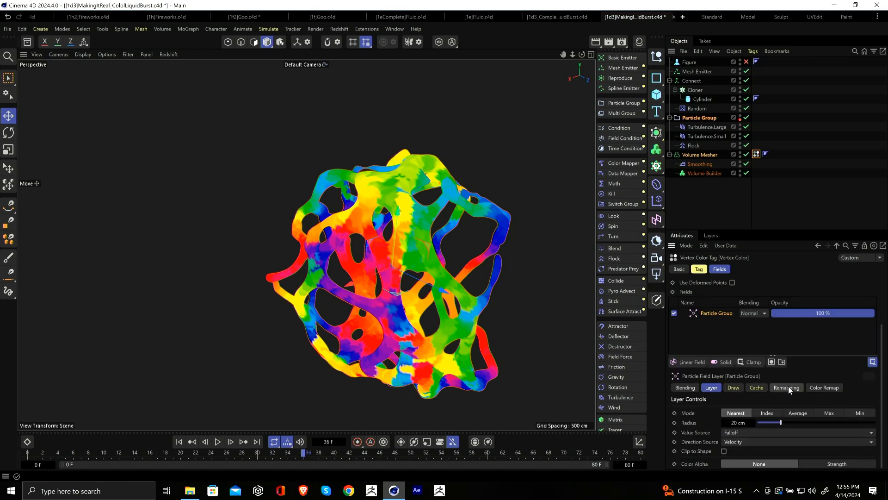
{"action": "left_click", "coordinate": [794, 416]}
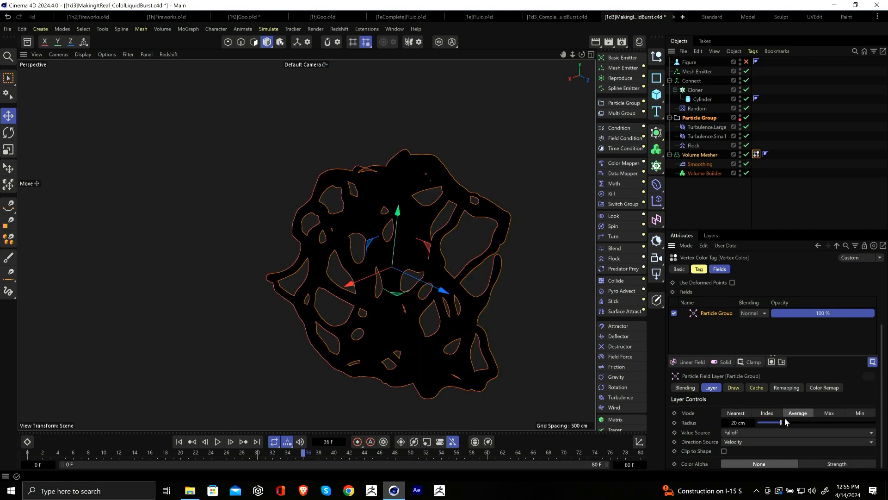
{"action": "mouse_move", "coordinate": [775, 422]}
{"action": "left_mouse_down"}
{"action": "mouse_move", "coordinate": [800, 426]}
{"action": "mouse_move", "coordinate": [792, 427]}
{"action": "left_mouse_up"}
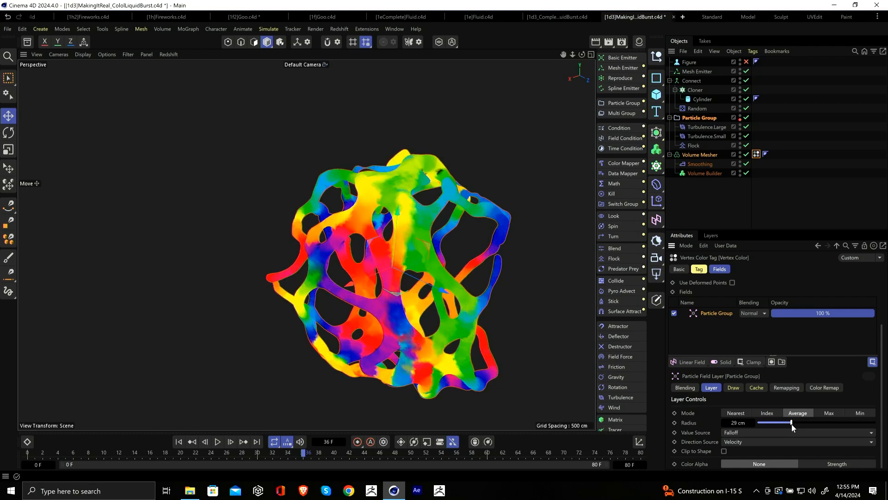
{"action": "left_click_drag", "start_coordinate": [791, 424], "coordinate": [812, 422]}
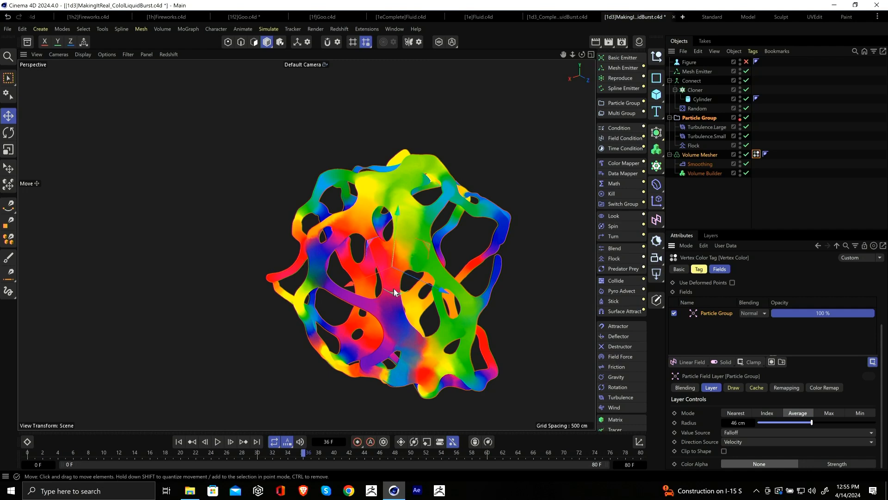
Step: Play the simulation forward to frame 45 and inspect the vertex colors on the Volume Mesher
{"action": "left_click", "coordinate": [217, 441]}
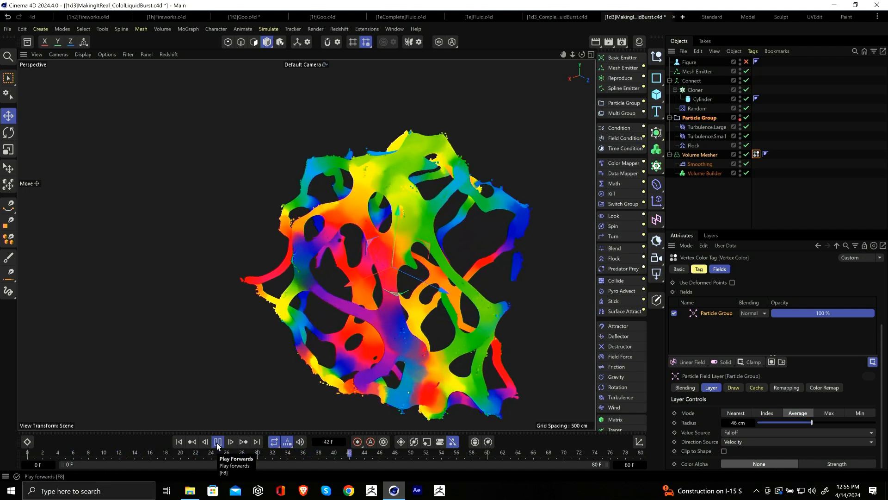
{"action": "left_click", "coordinate": [217, 441]}
{"action": "scroll", "coordinate": [411, 245], "scroll_direction": "down", "scroll_amount": 3}
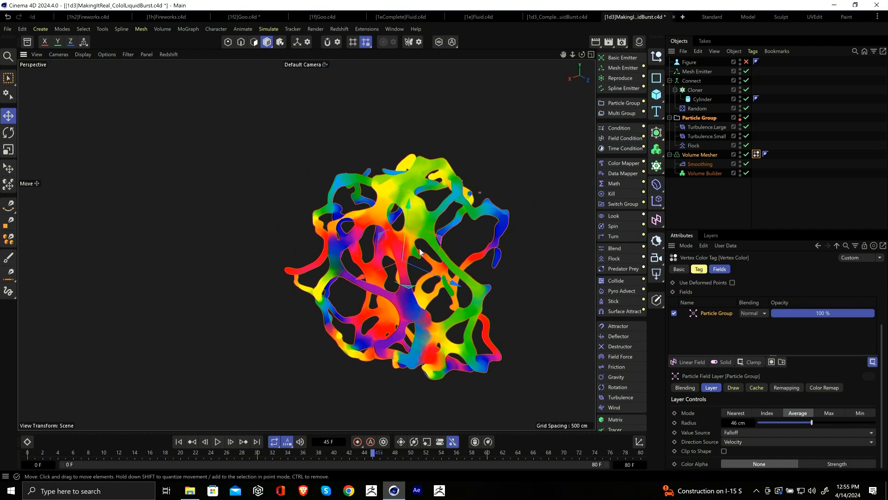
{"action": "middle_click_drag", "start_coordinate": [422, 252], "coordinate": [353, 235], "text": "alt"}
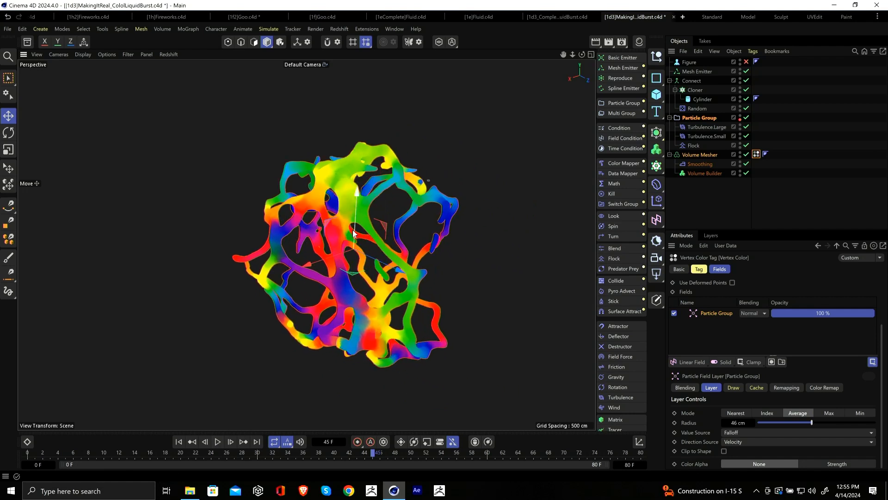
{"action": "left_click", "coordinate": [828, 122]}
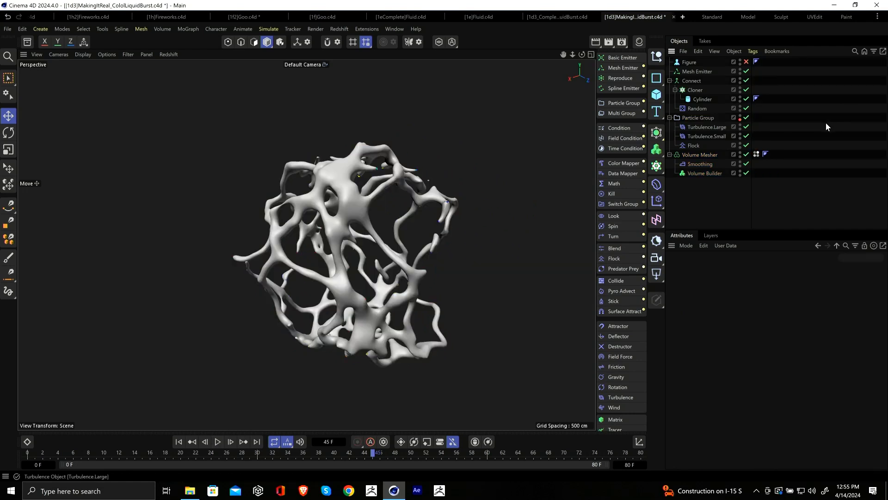
{"action": "left_click", "coordinate": [756, 153]}
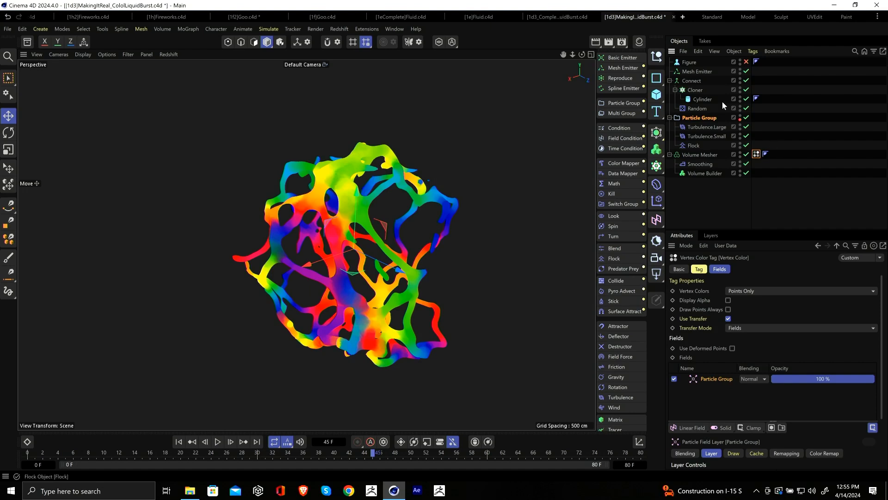
{"action": "left_click", "coordinate": [773, 89]}
Step: Create a new Redshift standard material and assign it to the Volume Mesher
{"action": "left_click", "coordinate": [639, 41]}
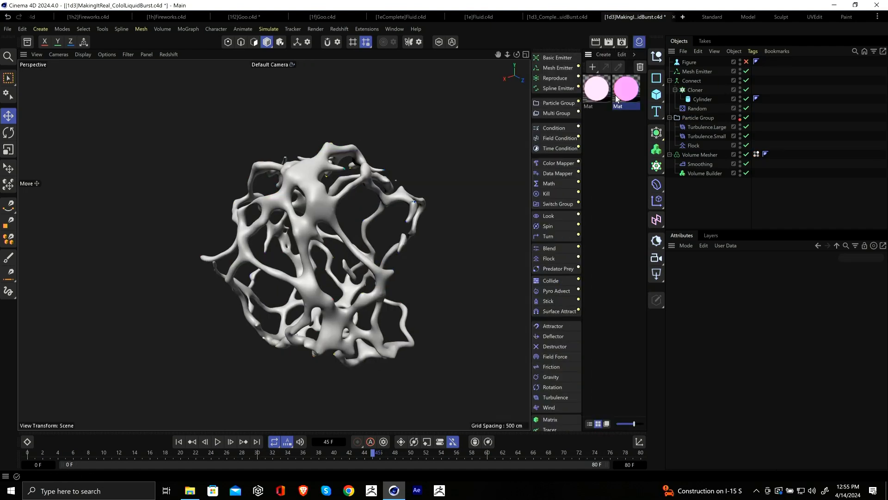
{"action": "double_click", "coordinate": [605, 132]}
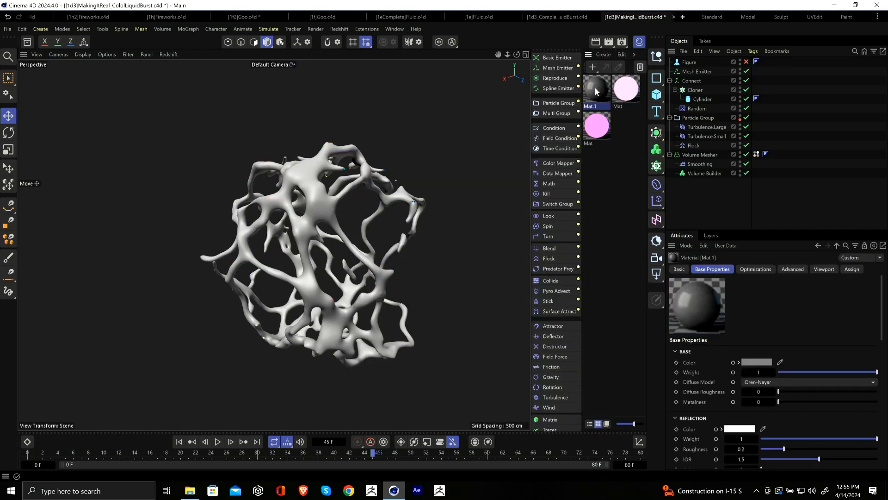
{"action": "left_click_drag", "start_coordinate": [595, 88], "coordinate": [699, 155]}
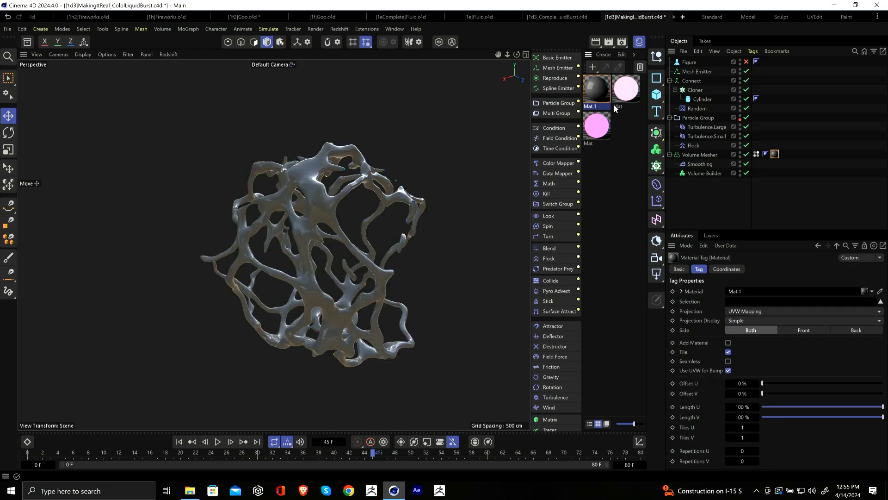
Step: Add a Color User Data node to the new material's graph and set its attribute to the particle preset RSPColor
{"action": "double_click", "coordinate": [595, 88]}
{"action": "left_click_drag", "start_coordinate": [542, 88], "coordinate": [485, 78]}
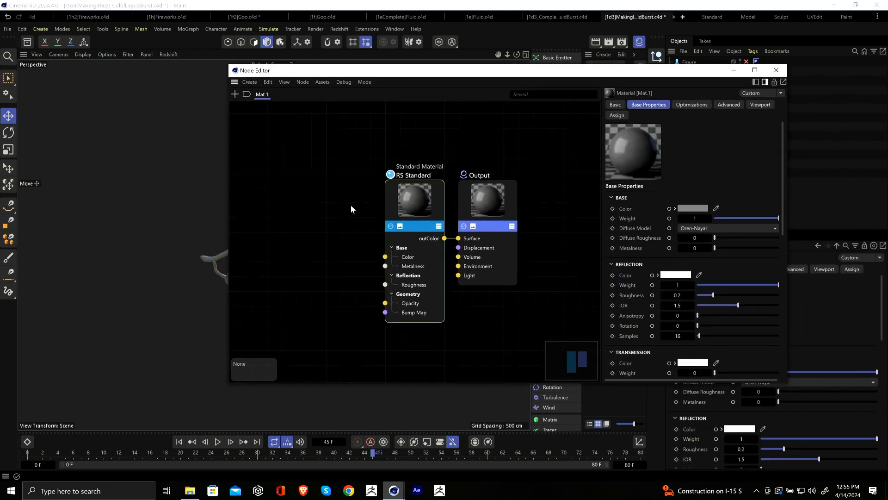
{"action": "double_click", "coordinate": [292, 176]}
{"action": "type", "text": "User"}
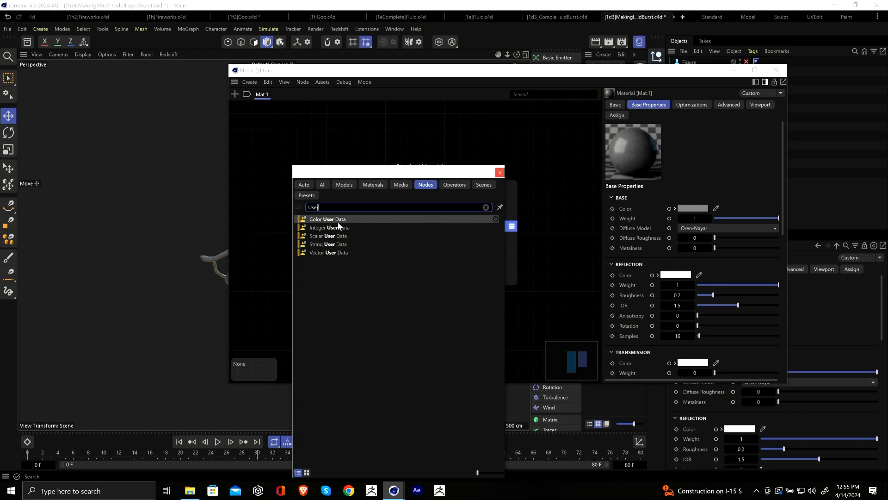
{"action": "double_click", "coordinate": [332, 219]}
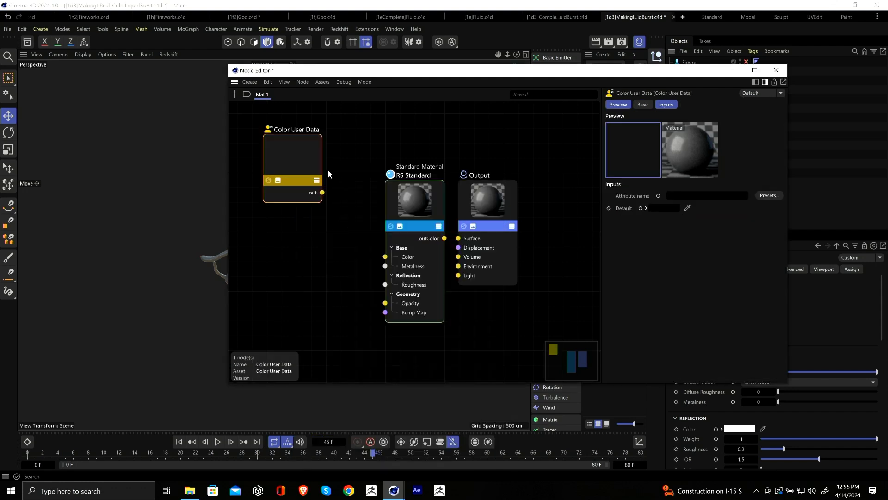
{"action": "left_click", "coordinate": [771, 195]}
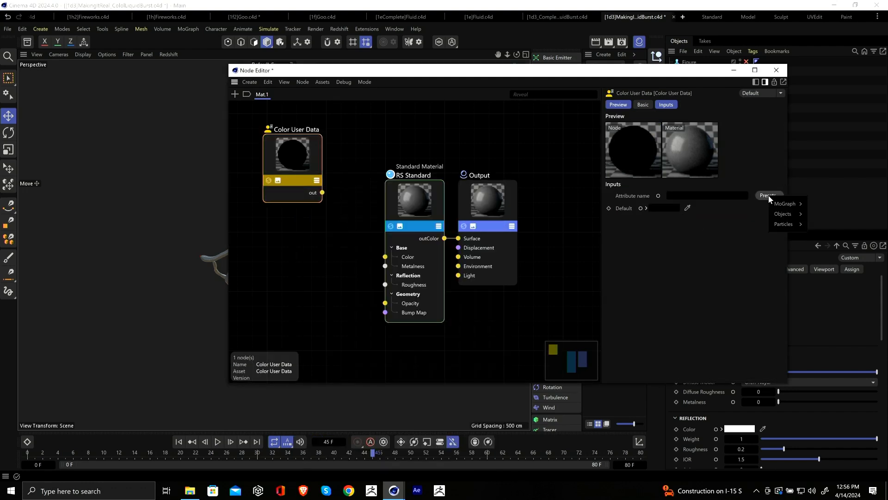
{"action": "mouse_move", "coordinate": [784, 224]}
{"action": "left_click", "coordinate": [825, 229]}
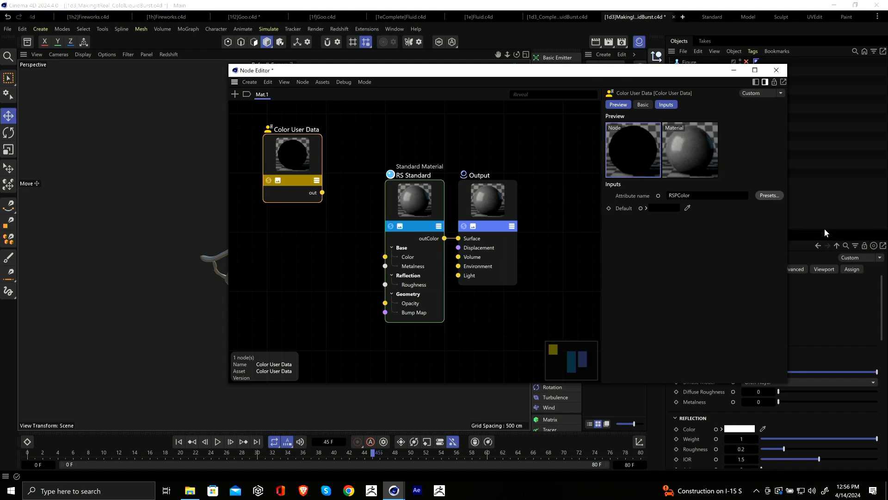
Step: Set the RS Standard node's emission weight to 1
{"action": "left_click", "coordinate": [393, 201]}
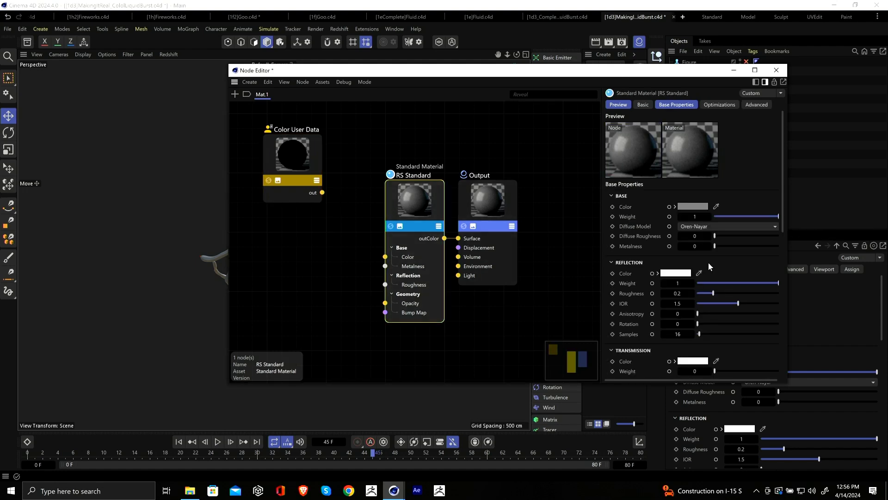
{"action": "scroll", "coordinate": [645, 285], "scroll_direction": "down", "scroll_amount": 10}
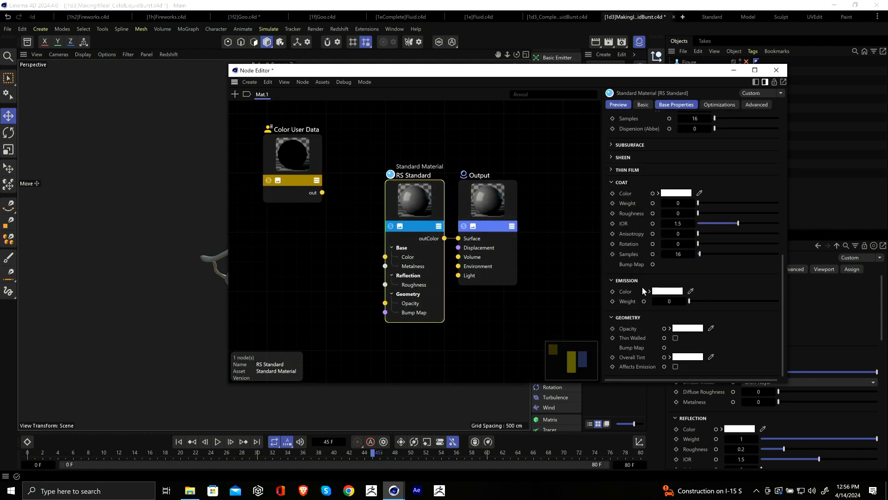
{"action": "left_click", "coordinate": [671, 301]}
{"action": "key", "text": "Return"}
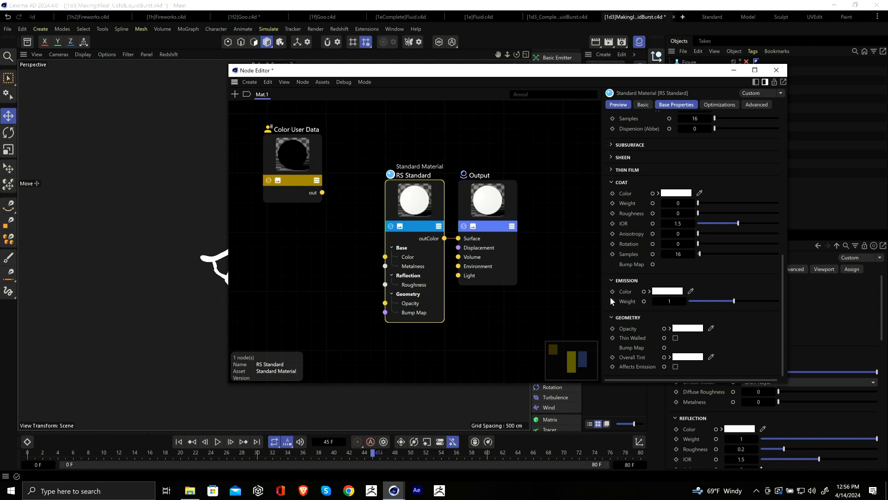
Step: Connect the Color User Data output to the RS Standard node's base color and emission color, and close the node editor
{"action": "left_click", "coordinate": [644, 301]}
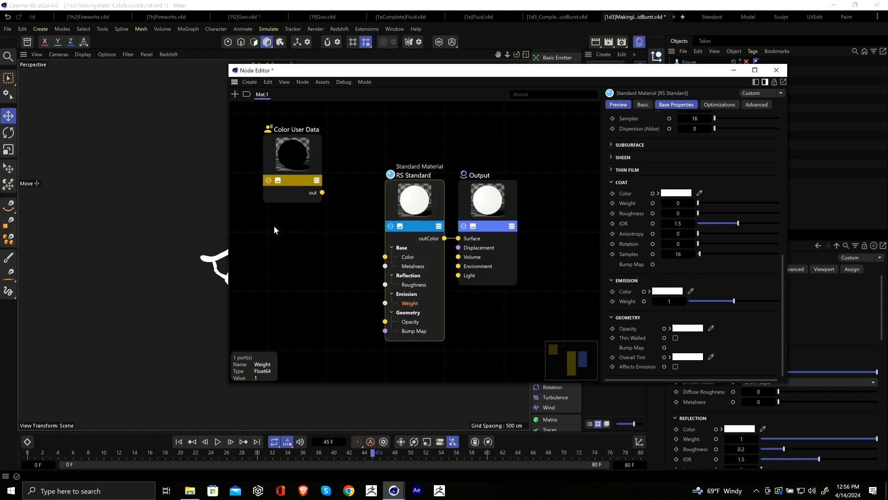
{"action": "left_click_drag", "start_coordinate": [323, 192], "coordinate": [400, 242]}
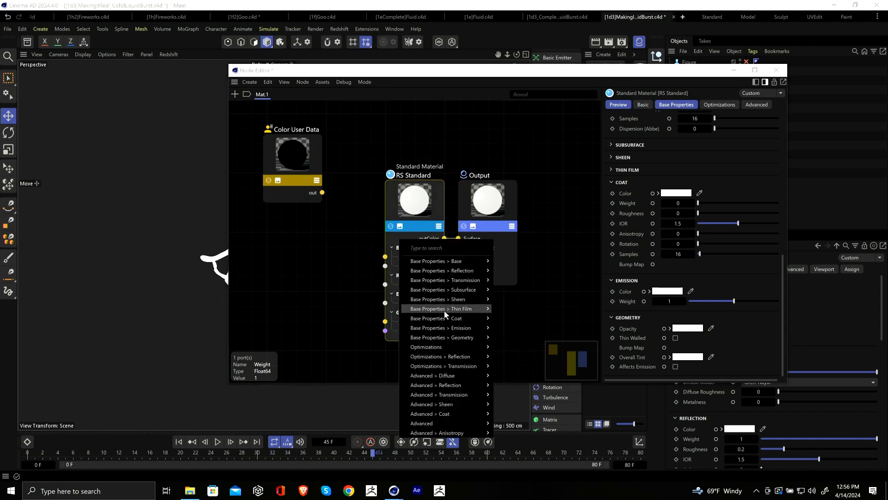
{"action": "left_click", "coordinate": [357, 278]}
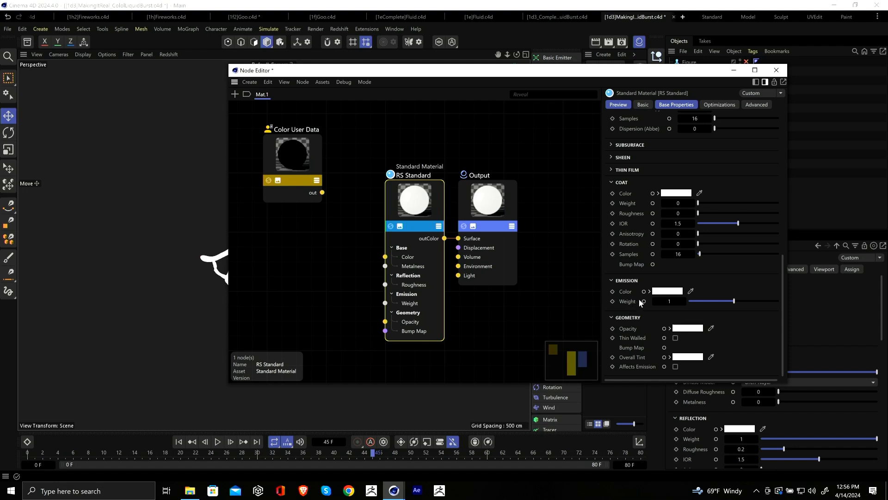
{"action": "left_click", "coordinate": [652, 194]}
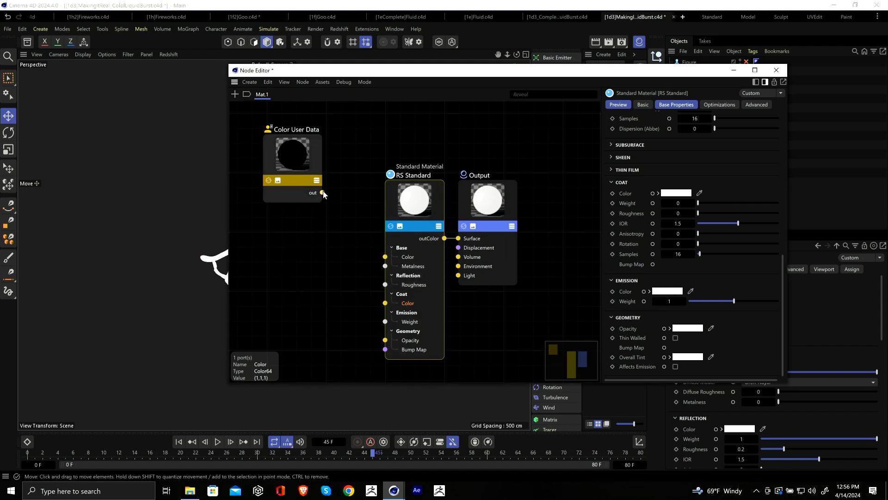
{"action": "left_click_drag", "start_coordinate": [322, 192], "coordinate": [385, 256]}
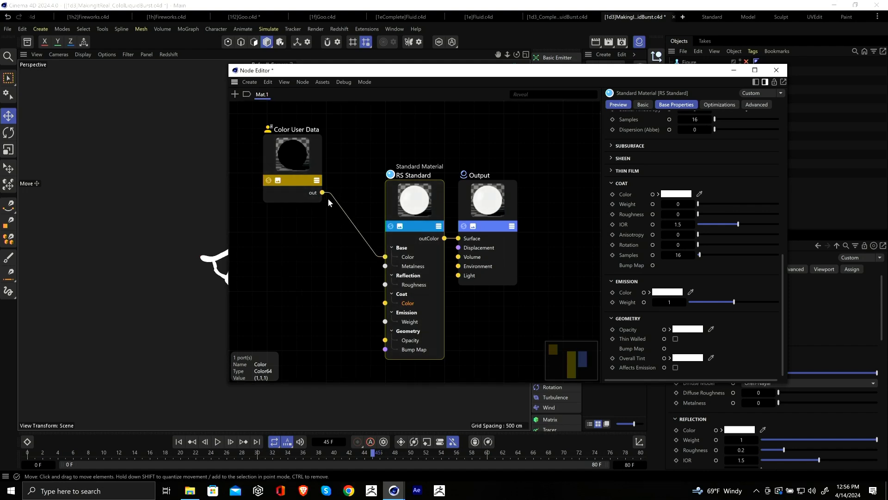
{"action": "left_click_drag", "start_coordinate": [322, 192], "coordinate": [373, 320]}
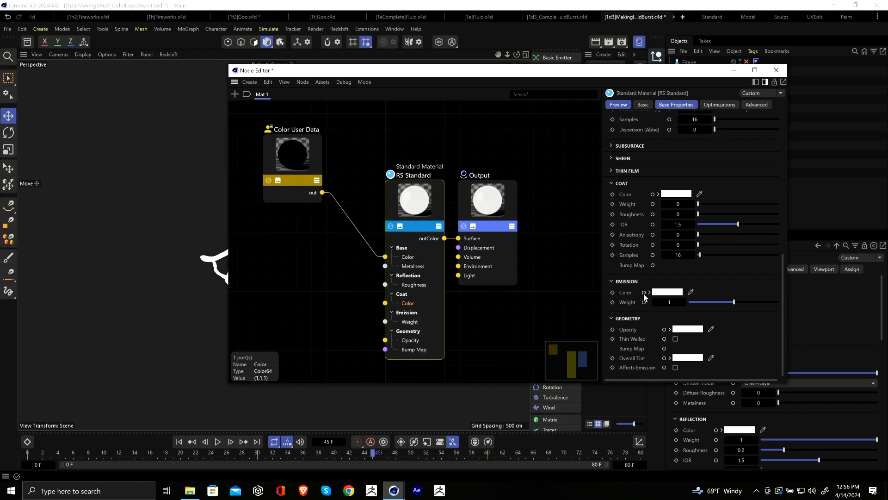
{"action": "left_click_drag", "start_coordinate": [644, 294], "coordinate": [322, 193]}
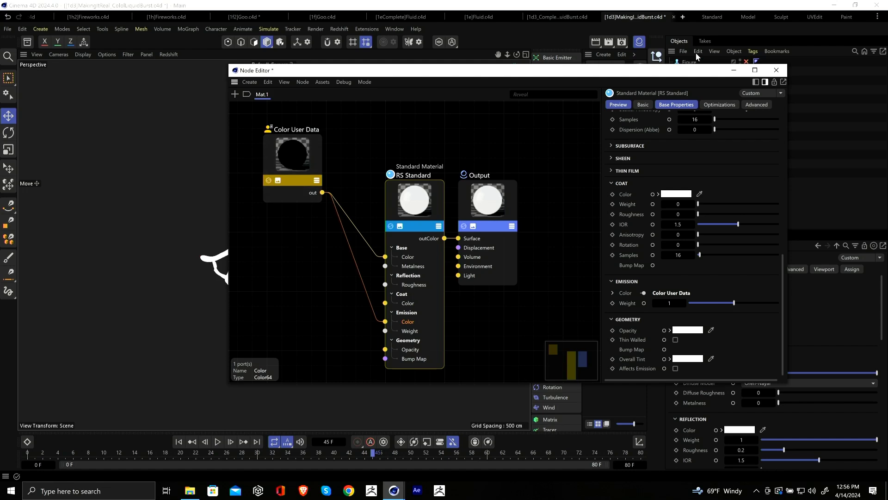
{"action": "left_click", "coordinate": [776, 70]}
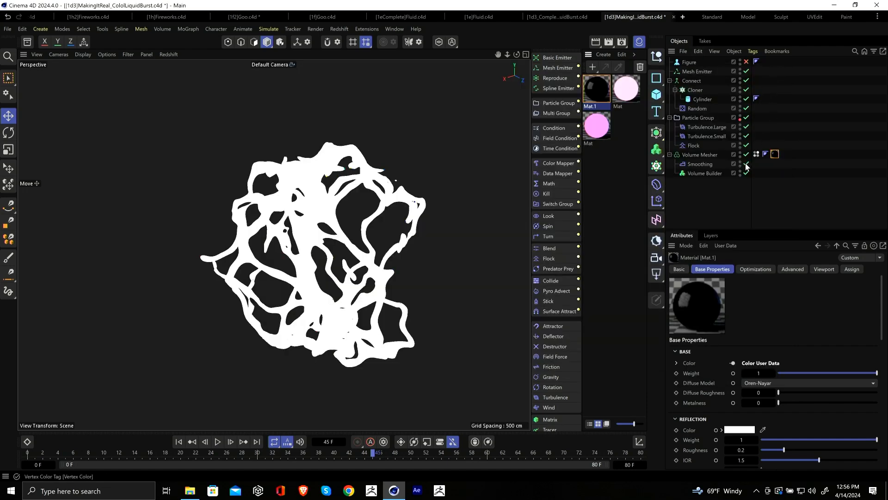
Step: Replace the Color User Data node in Mat.1's graph with a Vertex Attribute node placed beside the RS Standard node
{"action": "double_click", "coordinate": [594, 88]}
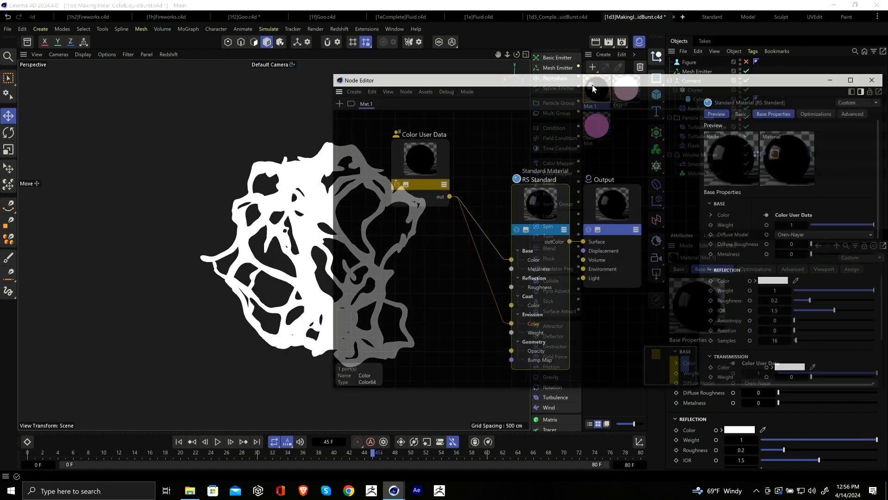
{"action": "left_click", "coordinate": [417, 177]}
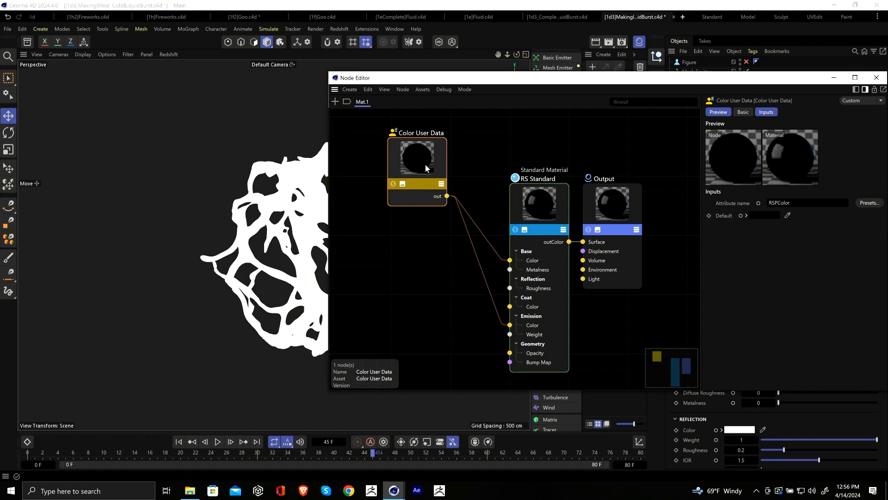
{"action": "key", "text": "Delete"}
{"action": "key", "text": "shift+c"}
{"action": "type", "text": "v"}
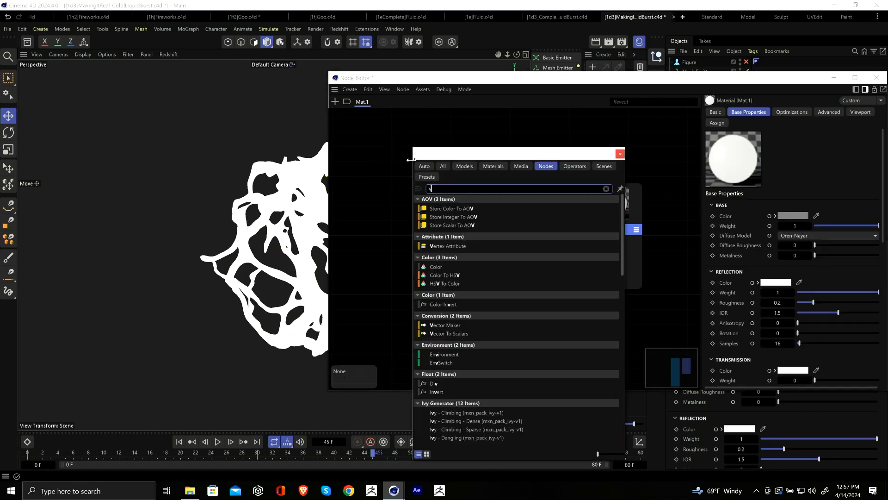
{"action": "type", "text": "wer"}
{"action": "key", "text": "ctrl+a"}
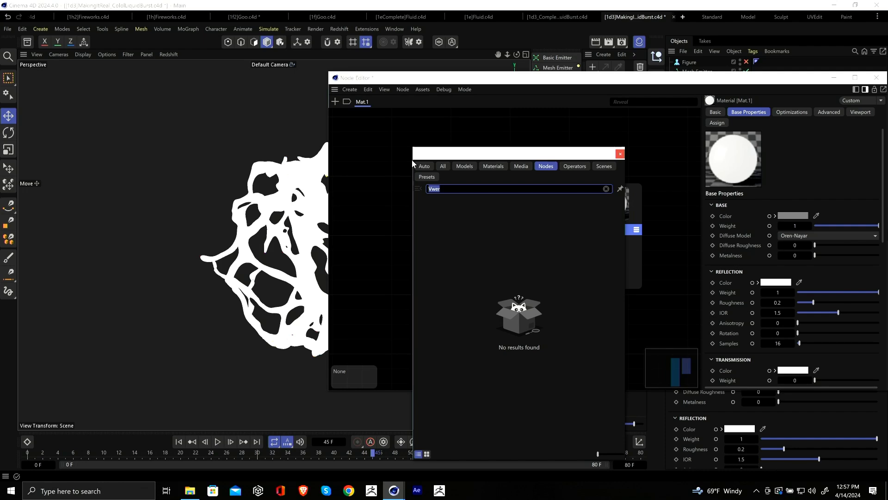
{"action": "type", "text": "vertex"}
{"action": "left_click", "coordinate": [460, 206]}
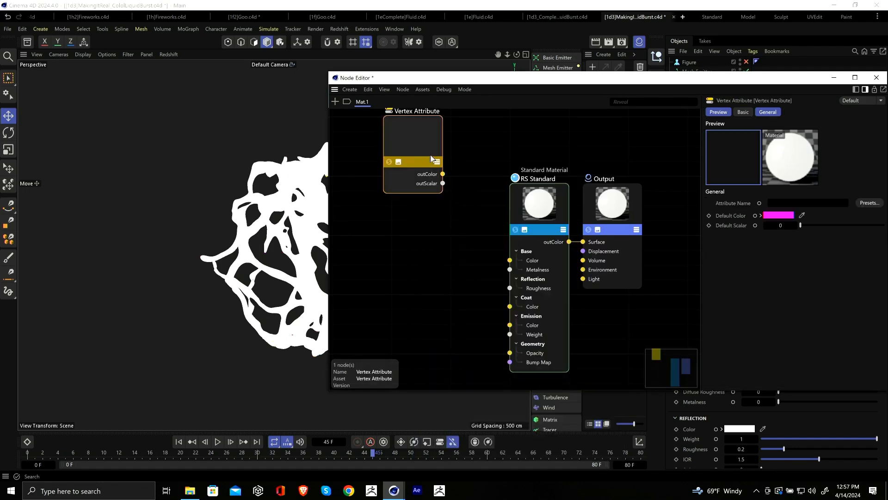
{"action": "left_click_drag", "start_coordinate": [427, 157], "coordinate": [405, 221]}
Step: Use the Volume Mesher's Vertex Color tag as the node's attribute, and connect outColor to the RS Standard base color and emission color
{"action": "left_click_drag", "start_coordinate": [747, 79], "coordinate": [544, 99]}
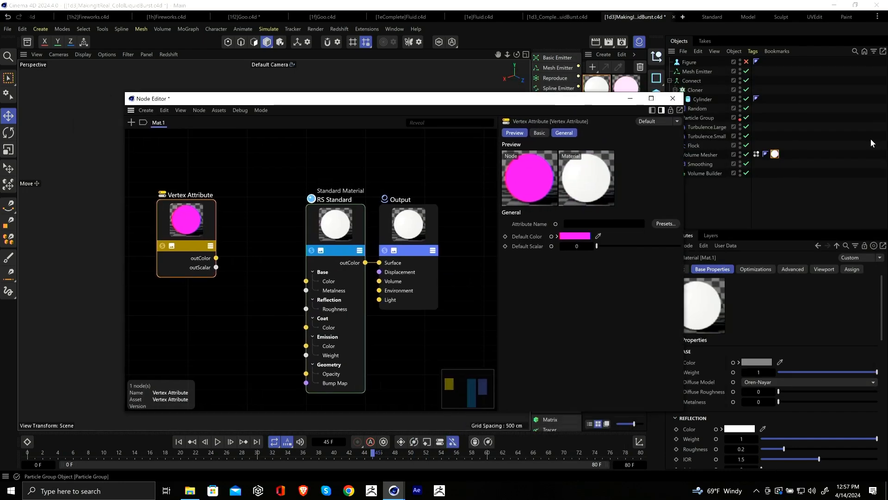
{"action": "left_click_drag", "start_coordinate": [756, 153], "coordinate": [587, 224]}
{"action": "left_click_drag", "start_coordinate": [216, 257], "coordinate": [306, 281]}
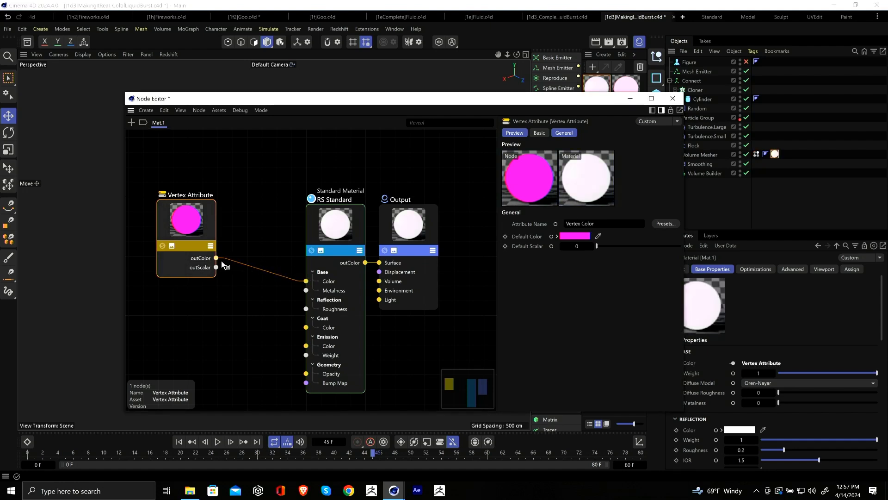
{"action": "left_click_drag", "start_coordinate": [216, 258], "coordinate": [311, 348]}
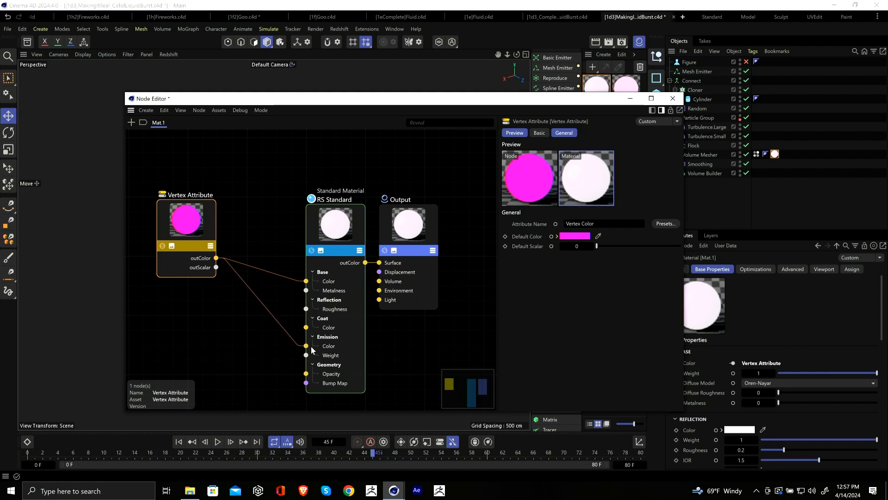
{"action": "left_click", "coordinate": [673, 98]}
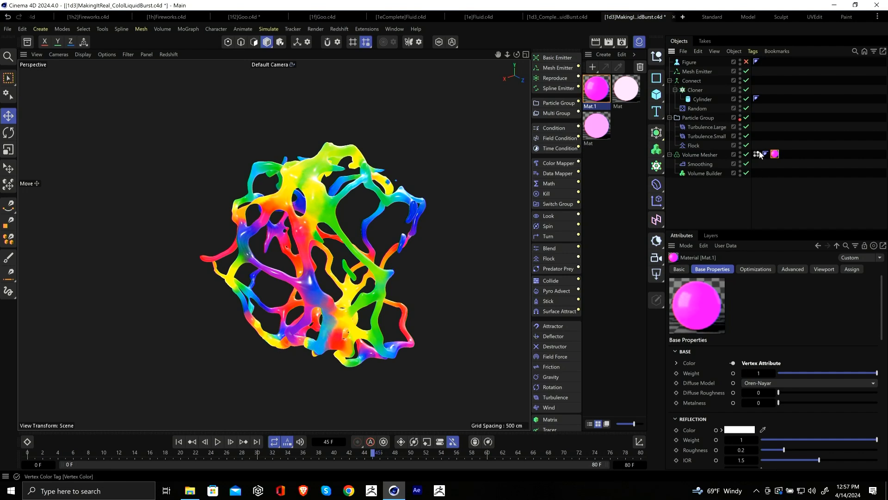
Step: Hide the material list and replay the simulation from the first frame to check the colored liquid mesh
{"action": "left_click", "coordinate": [639, 42]}
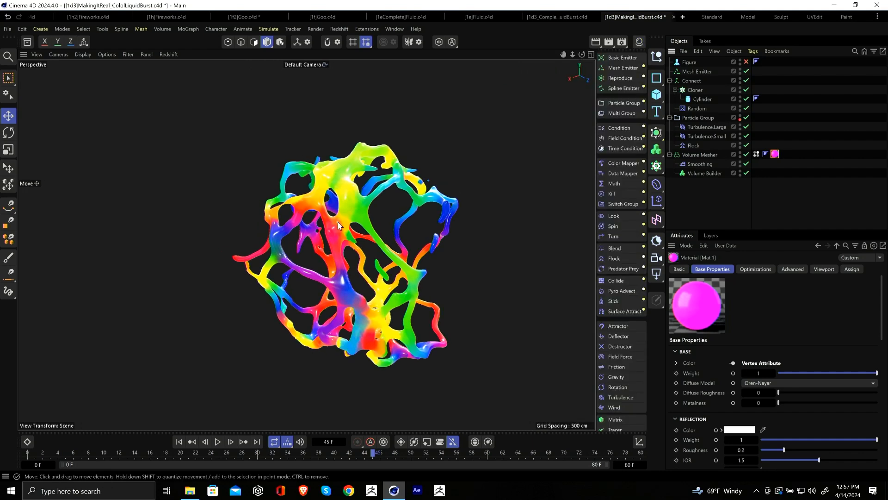
{"action": "left_click", "coordinate": [179, 441]}
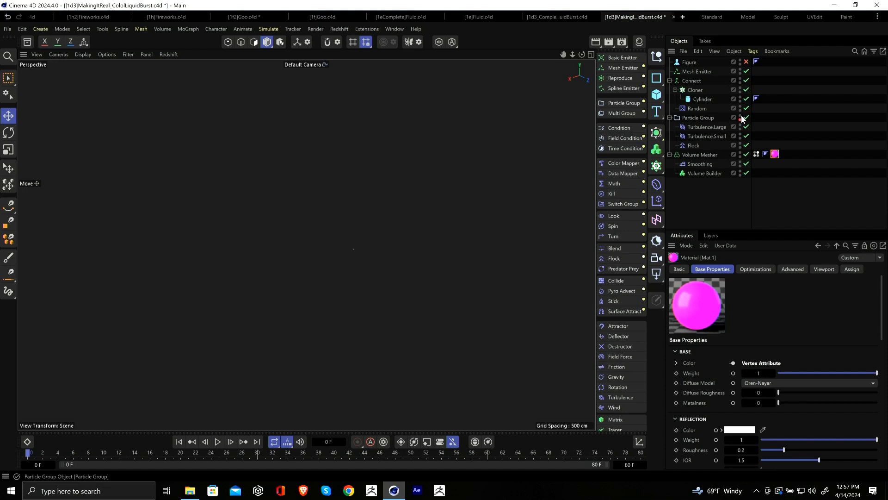
{"action": "left_click", "coordinate": [217, 442]}
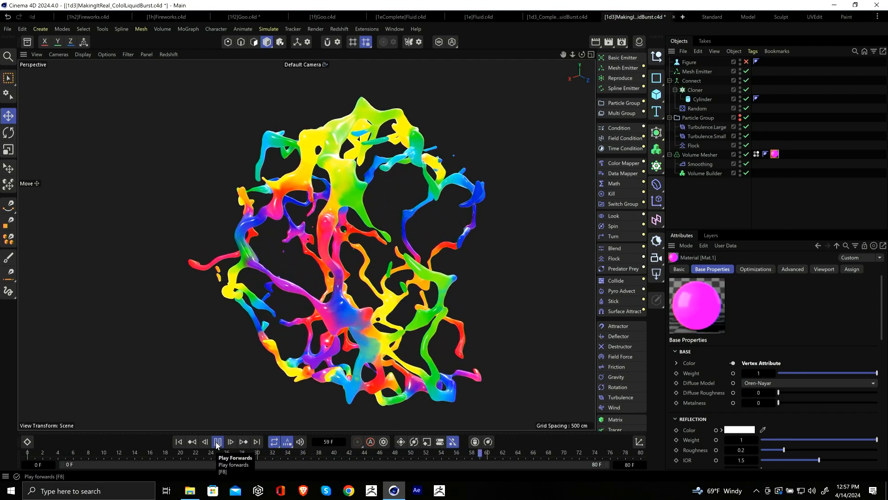
{"action": "left_click", "coordinate": [217, 441]}
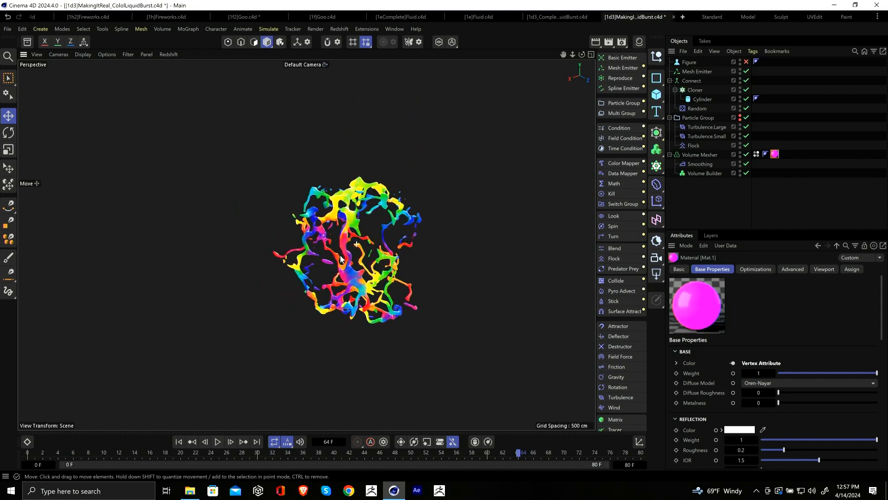
{"action": "left_click", "coordinate": [218, 442]}
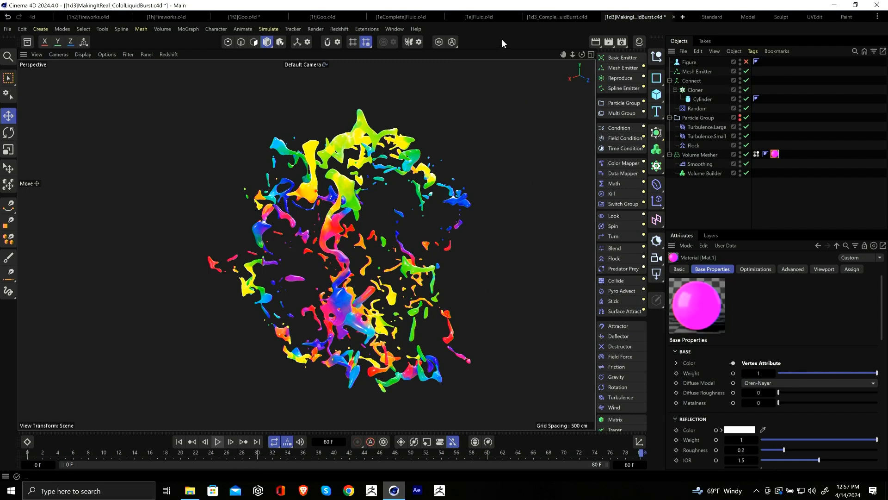
Step: Close the current project without saving, then preview the completed liquid burst project's simulation and close it too
{"action": "key", "text": "ctrl+F4"}
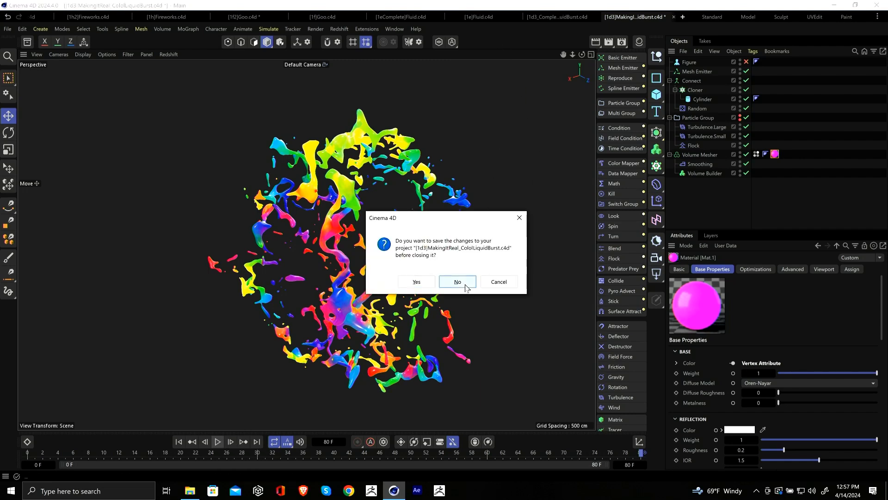
{"action": "left_click", "coordinate": [457, 281]}
{"action": "left_click", "coordinate": [218, 442]}
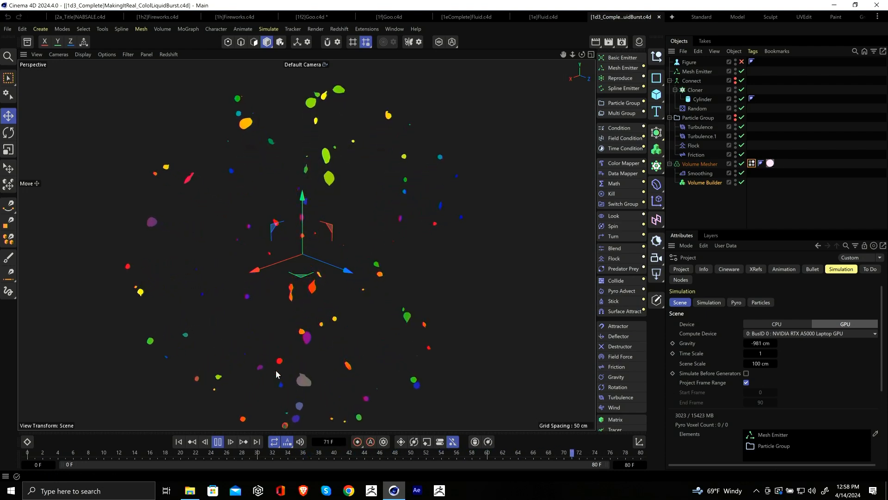
{"action": "left_click", "coordinate": [217, 441]}
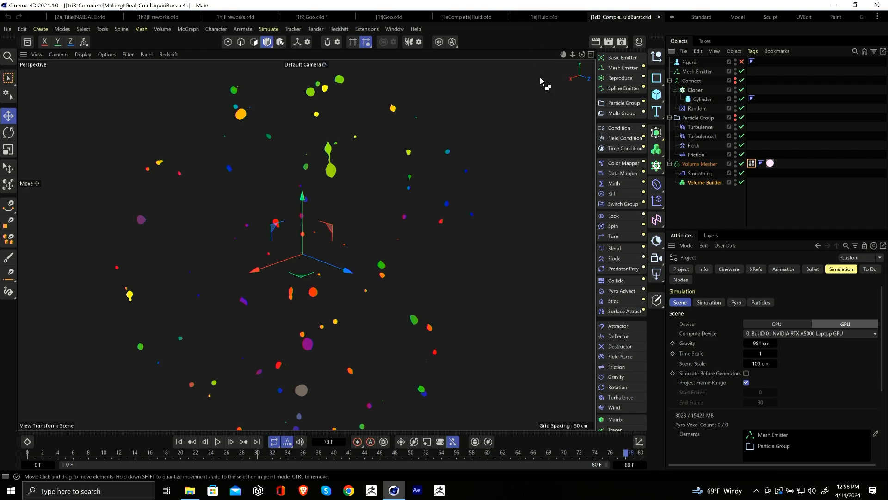
{"action": "key", "text": "ctrl+F4"}
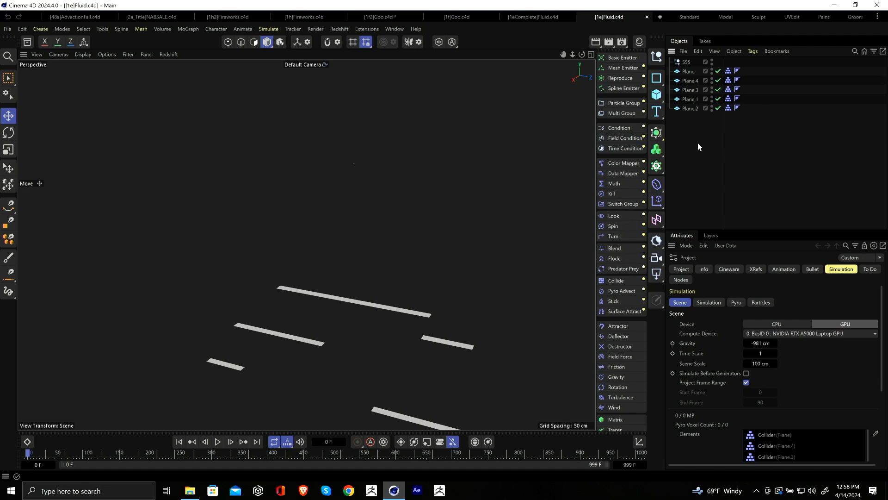
Step: Delete the null object from the Fluid scene and inspect the Collider tag settings of the first plane
{"action": "left_click", "coordinate": [686, 62]}
{"action": "key", "text": "Delete"}
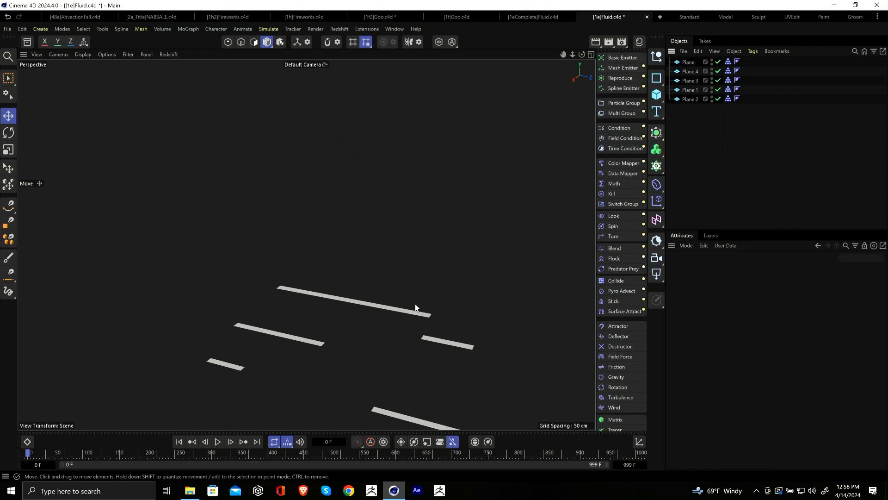
{"action": "middle_click_drag", "start_coordinate": [415, 307], "coordinate": [390, 224]}
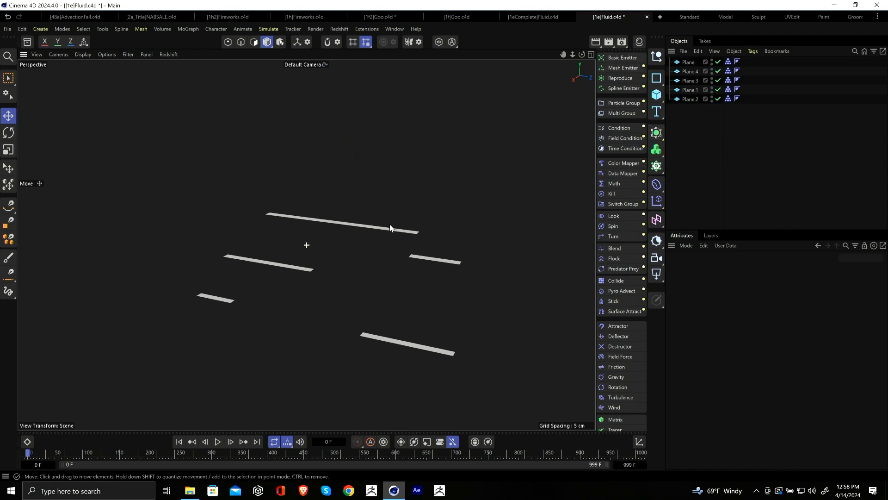
{"action": "left_click", "coordinate": [729, 63]}
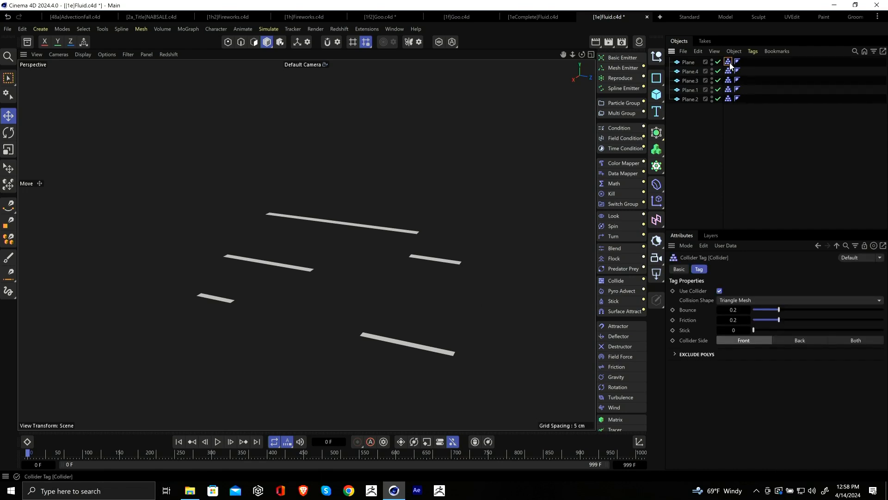
{"action": "left_click", "coordinate": [719, 204]}
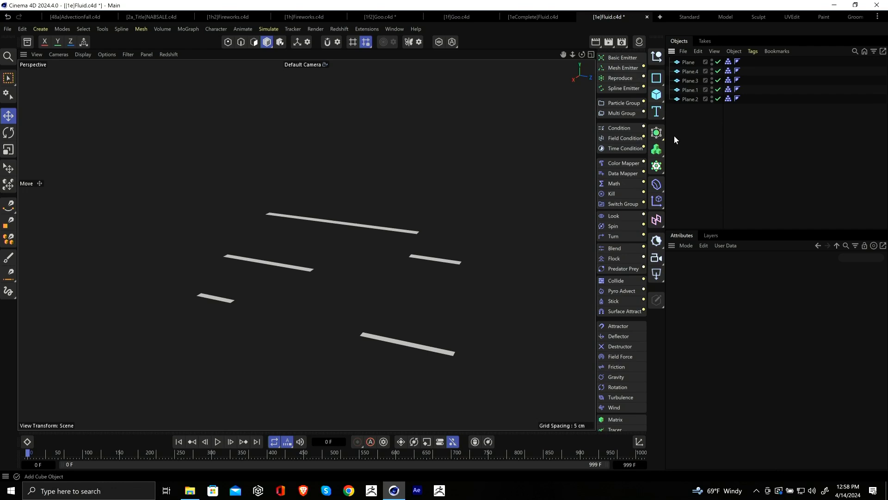
Step: Add a Figure primitive as a scale reference and move it down beside the collider planes
{"action": "left_click", "coordinate": [657, 95]}
{"action": "left_click", "coordinate": [692, 178]}
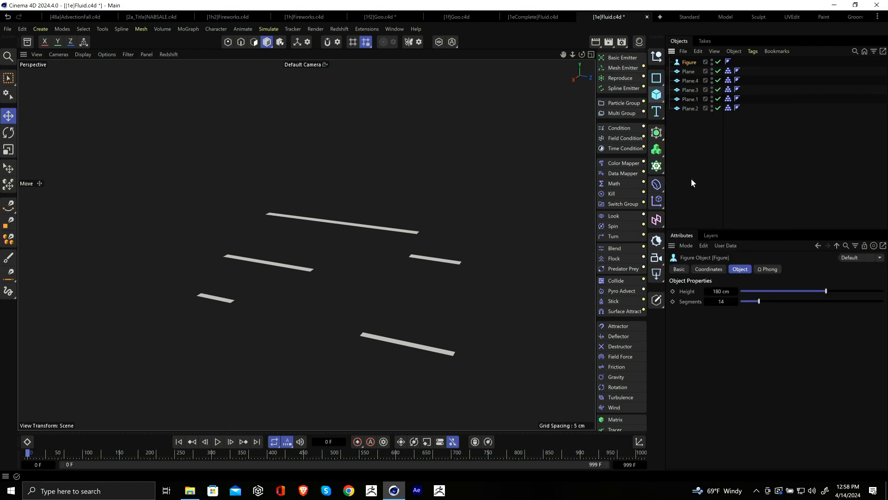
{"action": "key", "text": "h"}
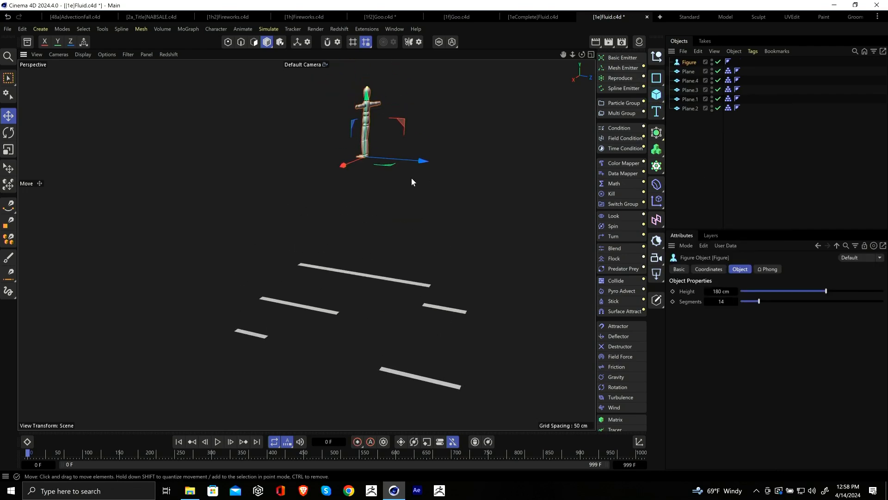
{"action": "left_click_drag", "start_coordinate": [401, 123], "coordinate": [492, 252]}
Step: Add a Basic Emitter above the planes and rotate it about its vertical axis to align with them
{"action": "left_click", "coordinate": [618, 59]}
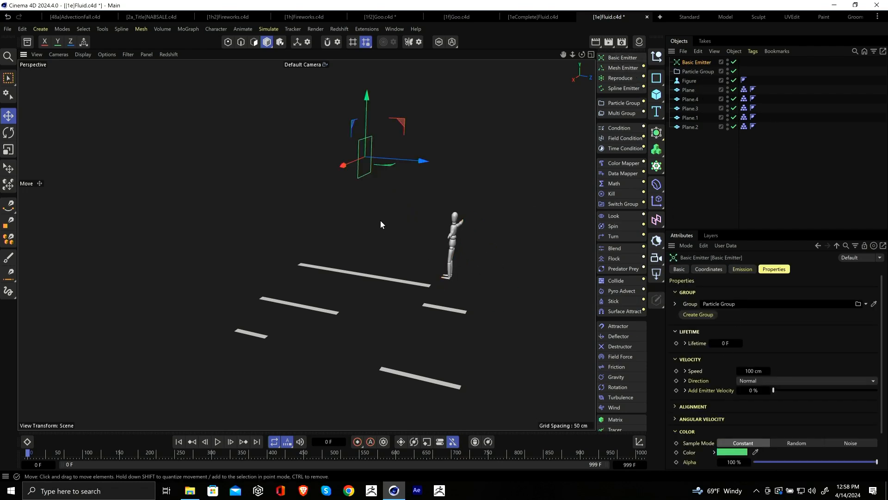
{"action": "key", "text": "r"}
{"action": "left_click_drag", "start_coordinate": [367, 163], "coordinate": [470, 137]}
Step: Set the Basic Emitter's emission size to 555 cm in all three dimensions
{"action": "left_click", "coordinate": [686, 62]}
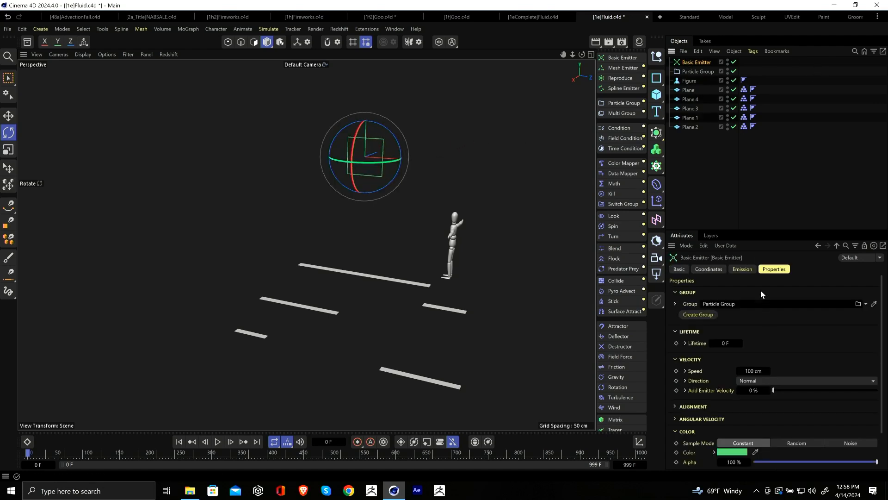
{"action": "left_click", "coordinate": [743, 269]}
{"action": "left_click", "coordinate": [712, 300]}
{"action": "type", "text": "555"}
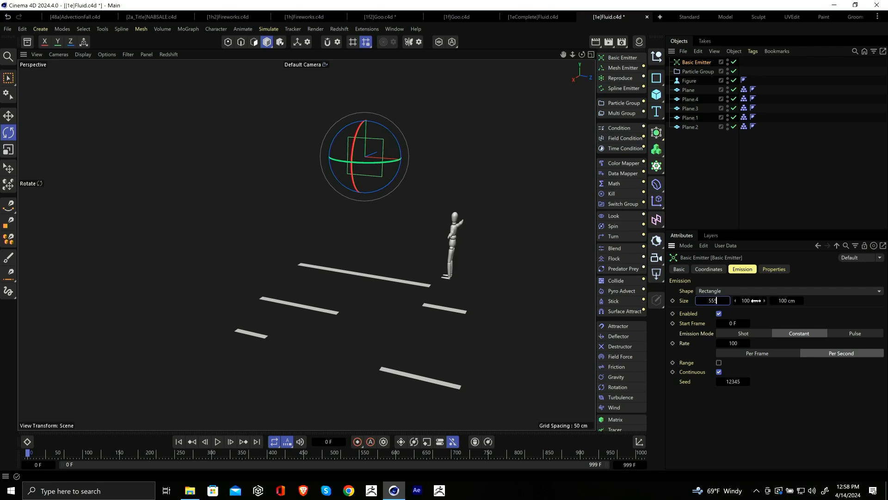
{"action": "key", "text": "Return"}
{"action": "left_click", "coordinate": [749, 300]}
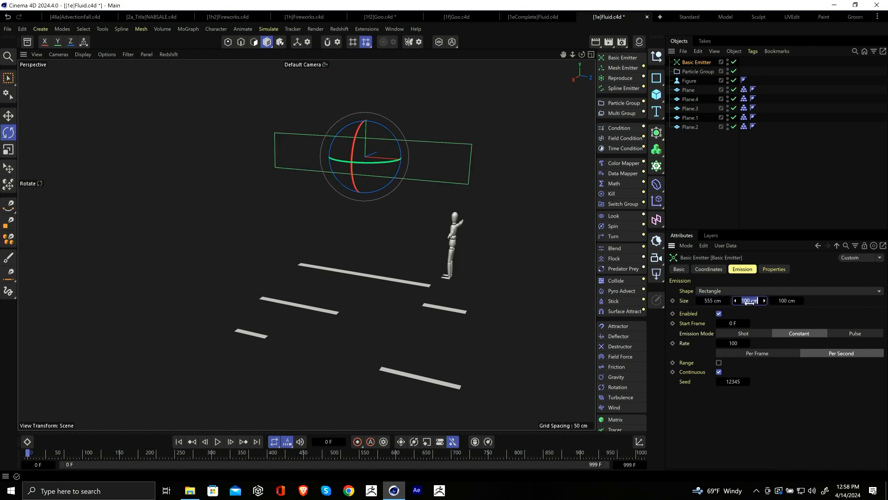
{"action": "type", "text": "555"}
{"action": "key", "text": "Tab"}
{"action": "type", "text": "555"}
{"action": "key", "text": "Return"}
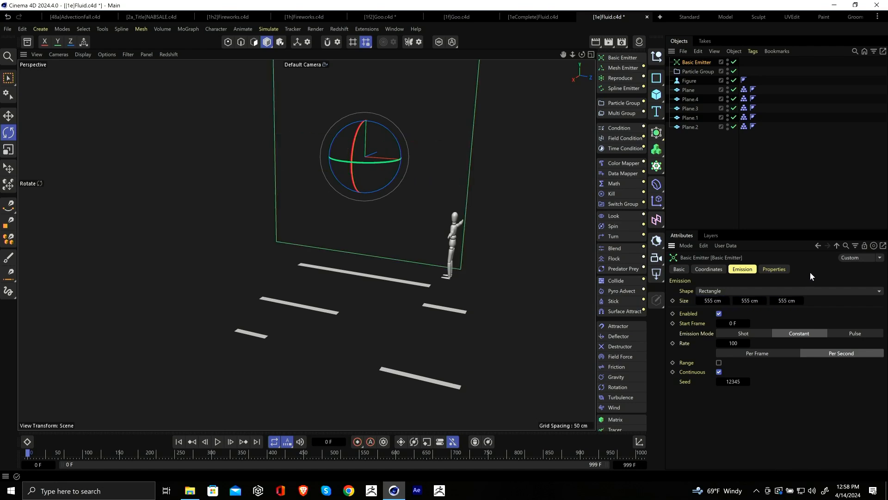
Step: Switch the Basic Emitter's emission mode to Shot and increase its particle count
{"action": "left_click", "coordinate": [748, 335]}
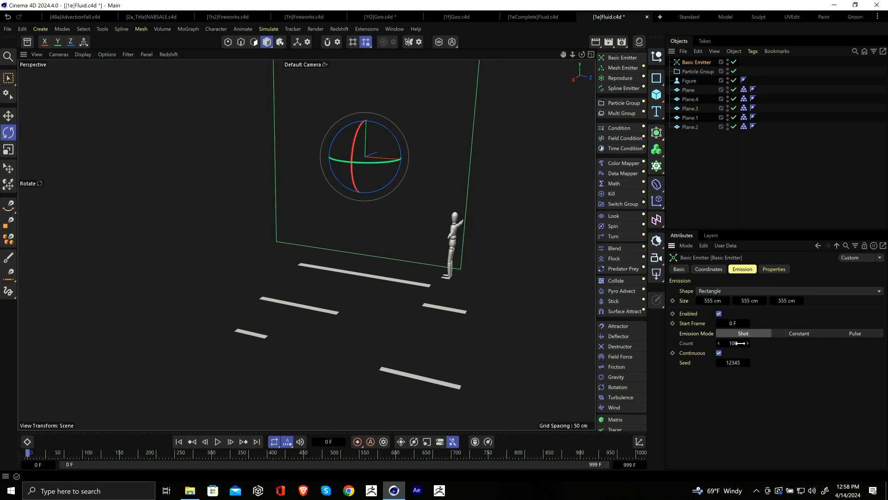
{"action": "left_click", "coordinate": [738, 344]}
{"action": "key", "text": "Return"}
{"action": "type", "text": "00"}
Step: Set the Particle Group's dot draw size to 2 and briefly play the simulation to check the emission
{"action": "left_click", "coordinate": [698, 71]}
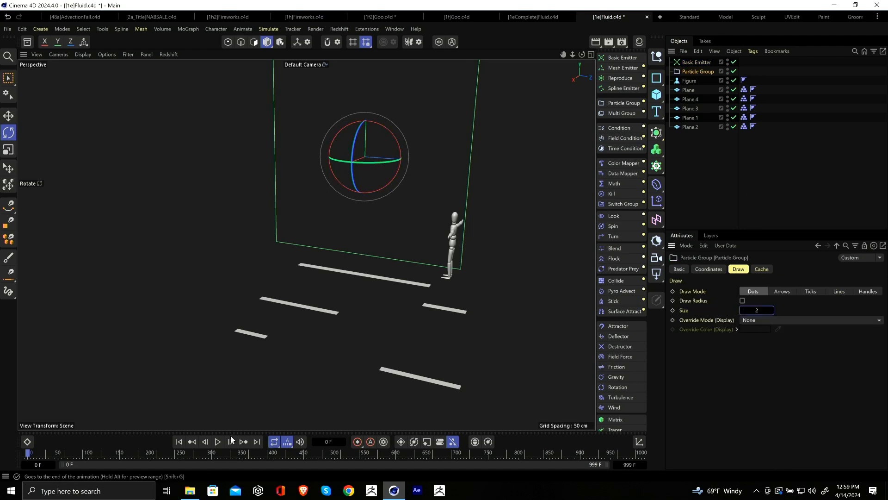
{"action": "left_click", "coordinate": [217, 443]}
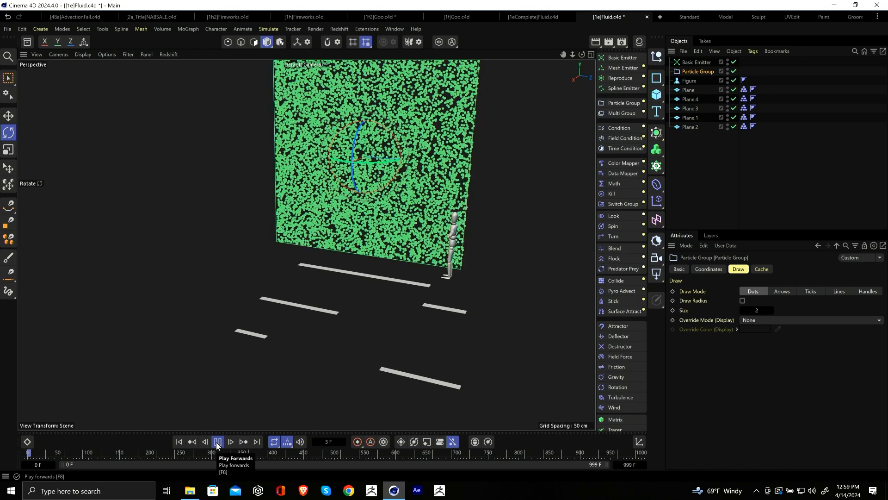
{"action": "left_click", "coordinate": [217, 441]}
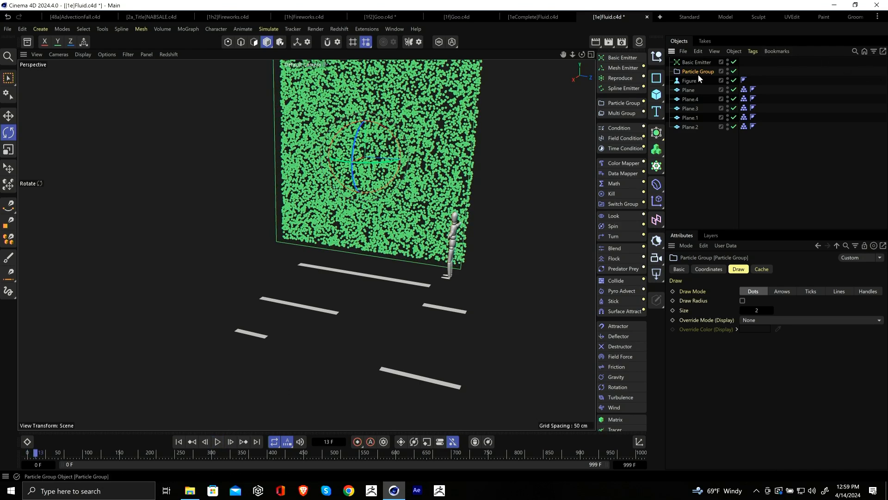
Step: Set the Basic Emitter's particle count to 12000 and rewind the animation to the first frame
{"action": "left_click", "coordinate": [694, 62]}
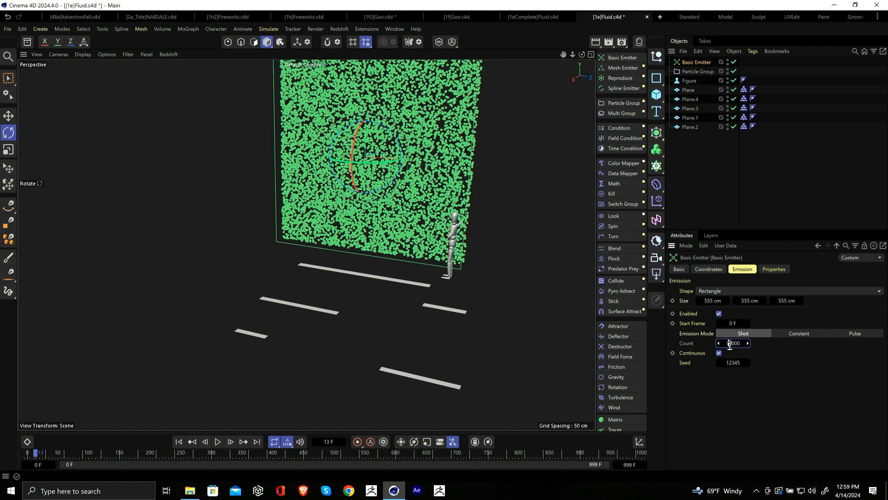
{"action": "left_click", "coordinate": [178, 441]}
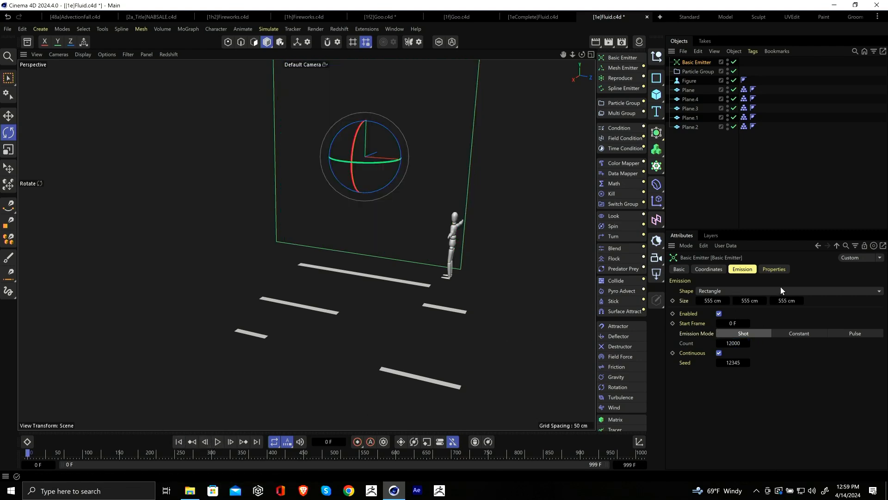
Step: Set the Basic Emitter's particle speed to 0 cm and briefly play the simulation to check the emission
{"action": "left_click", "coordinate": [772, 270]}
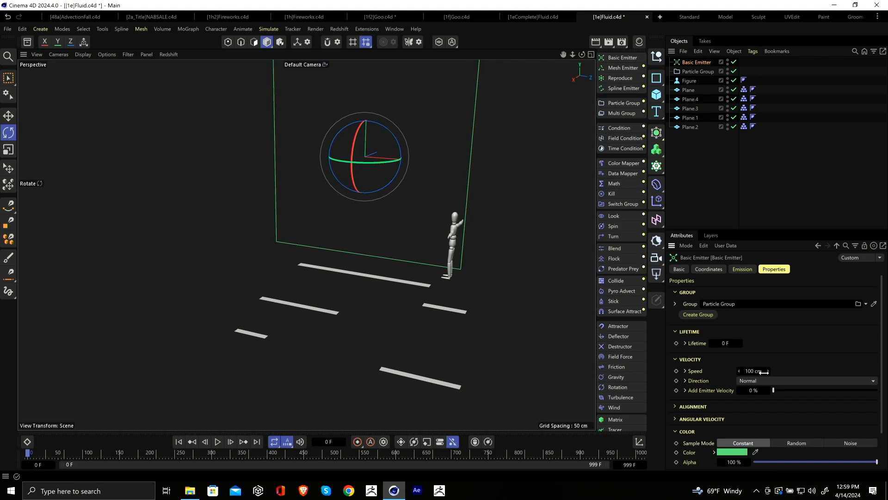
{"action": "type", "text": "0"}
{"action": "key", "text": "Return"}
{"action": "left_click", "coordinate": [217, 441]}
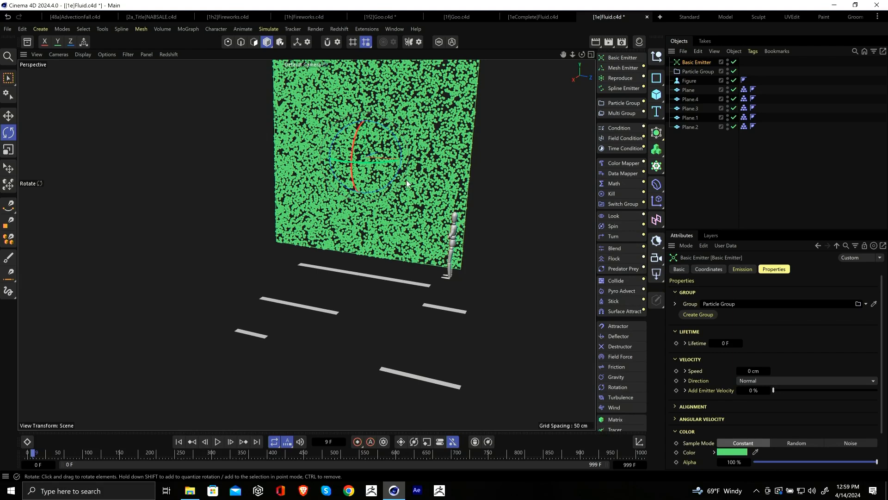
{"action": "middle_click_drag", "start_coordinate": [406, 179], "coordinate": [395, 246], "text": "alt"}
{"action": "scroll", "coordinate": [395, 246], "scroll_direction": "up", "scroll_amount": 1}
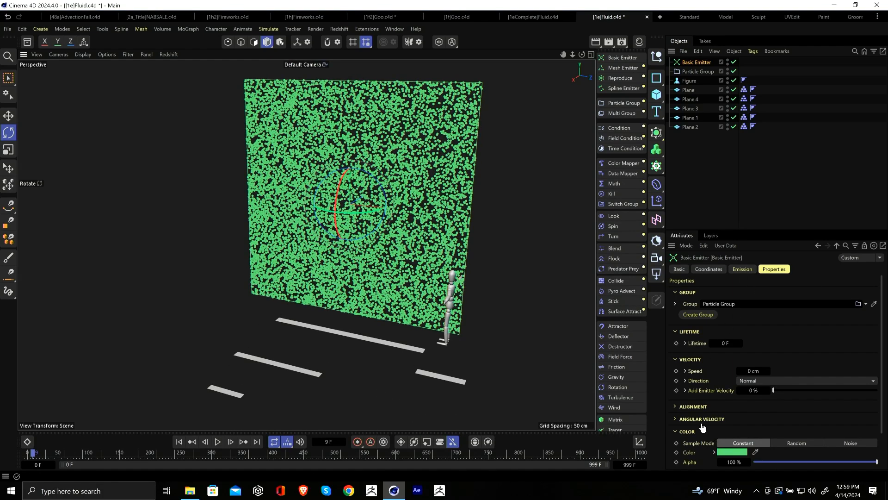
Step: Color the Basic Emitter's particles by Noise with a rainbow gradient preset, and replay the simulation from the first frame
{"action": "scroll", "coordinate": [703, 426], "scroll_direction": "down", "scroll_amount": 1}
{"action": "left_click", "coordinate": [845, 404]}
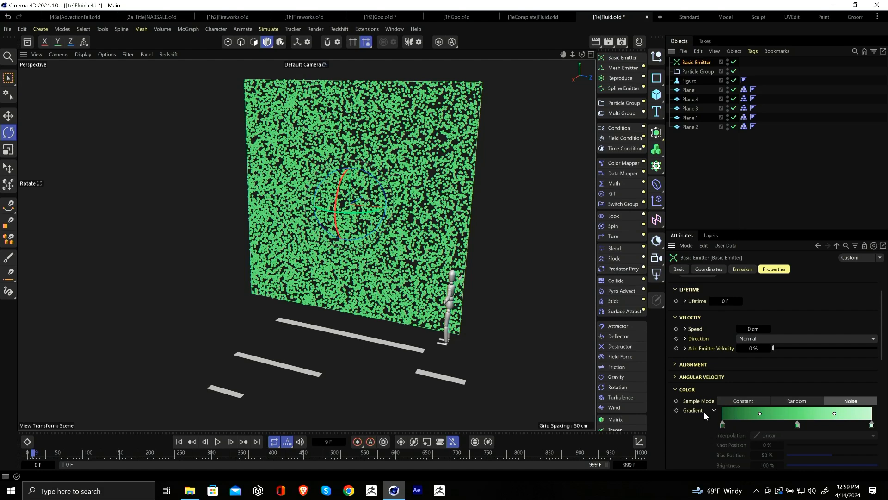
{"action": "scroll", "coordinate": [705, 412], "scroll_direction": "down", "scroll_amount": 2}
{"action": "left_click", "coordinate": [743, 428]}
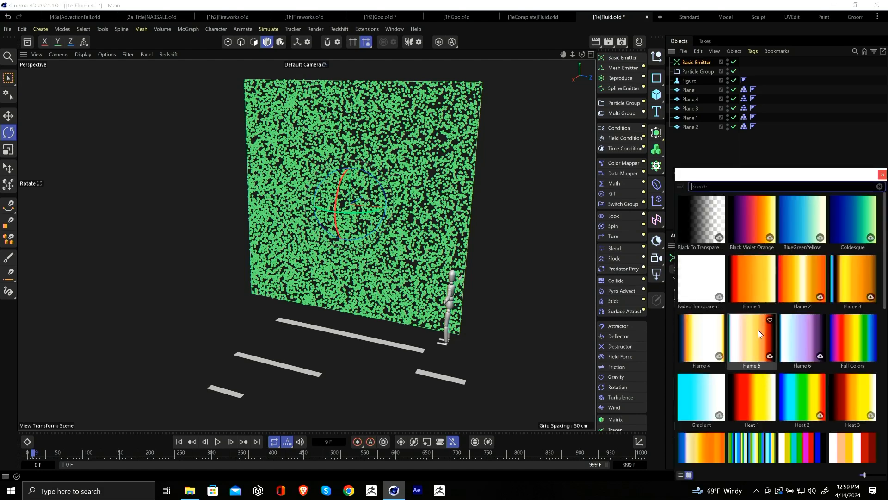
{"action": "left_click", "coordinate": [745, 328]}
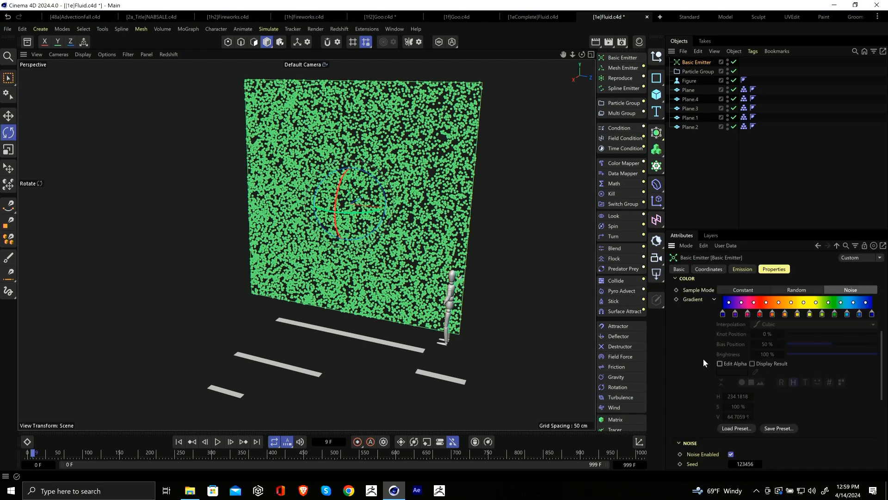
{"action": "scroll", "coordinate": [697, 406], "scroll_direction": "down", "scroll_amount": 1}
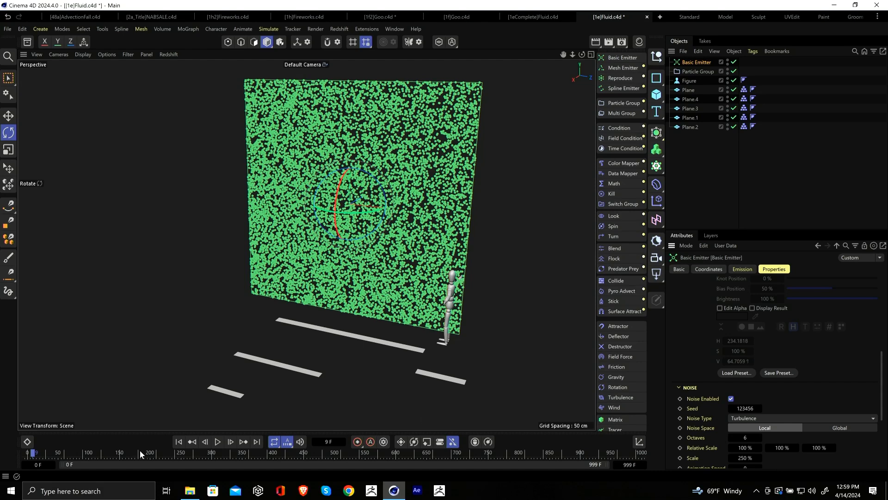
{"action": "left_click", "coordinate": [175, 440]}
{"action": "left_click", "coordinate": [217, 442]}
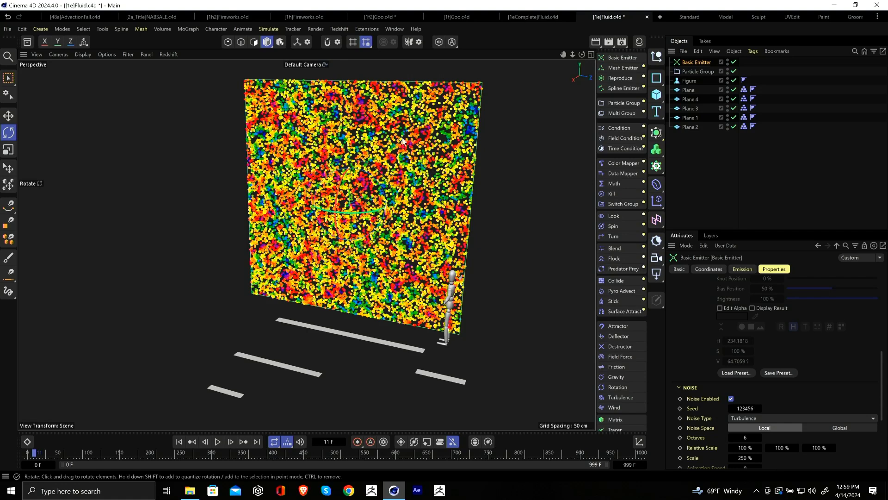
Step: Set the scale of the Basic Emitter's color noise to 5555%
{"action": "scroll", "coordinate": [680, 327], "scroll_direction": "up", "scroll_amount": 5}
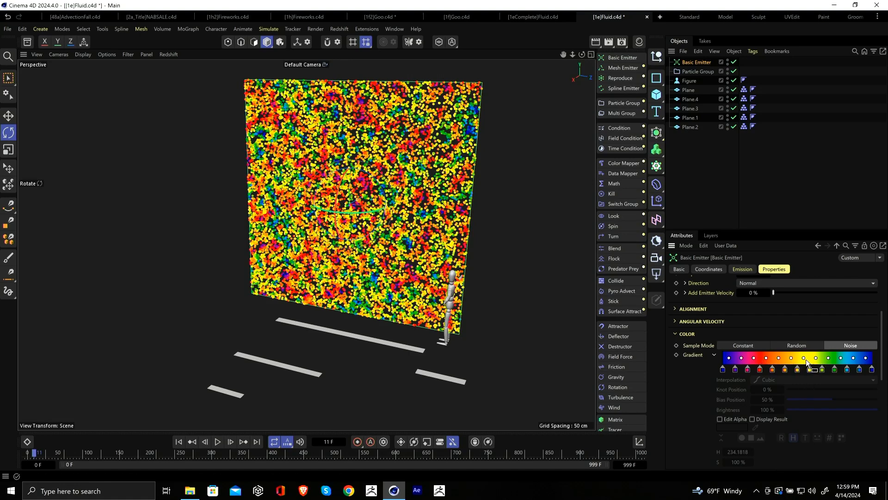
{"action": "scroll", "coordinate": [707, 377], "scroll_direction": "down", "scroll_amount": 4}
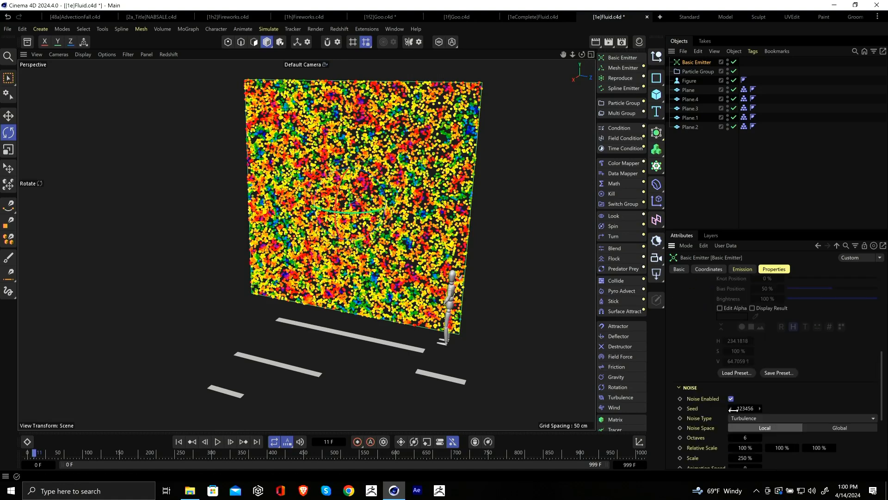
{"action": "scroll", "coordinate": [722, 426], "scroll_direction": "down", "scroll_amount": 2}
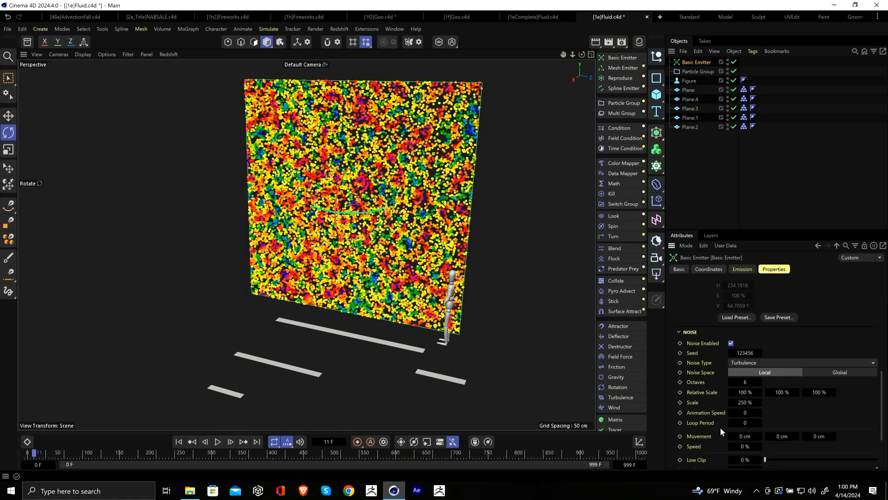
{"action": "double_click", "coordinate": [742, 402]}
{"action": "type", "text": "5555"}
{"action": "key", "text": "Return"}
{"action": "scroll", "coordinate": [697, 383], "scroll_direction": "up", "scroll_amount": 6}
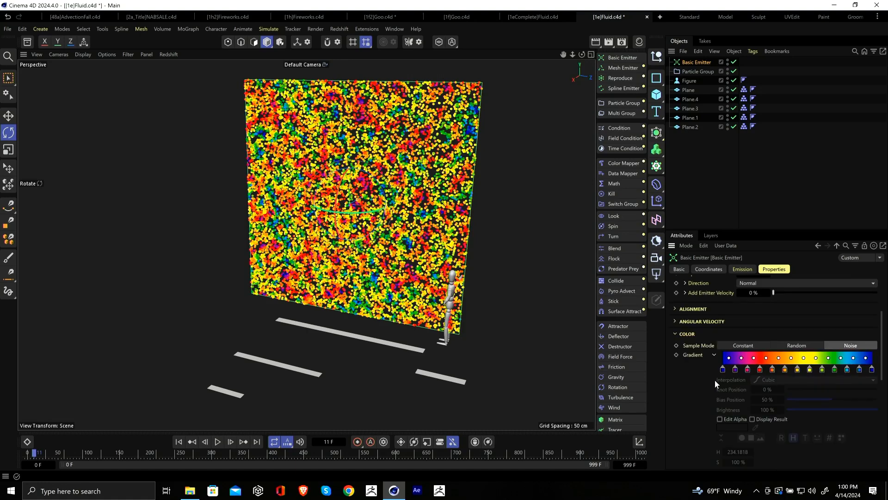
Step: Double the color gradient's knots twice so the rainbow repeats four times, and replay the simulation from the first frame
{"action": "right_click", "coordinate": [766, 358]}
{"action": "left_click", "coordinate": [792, 389]}
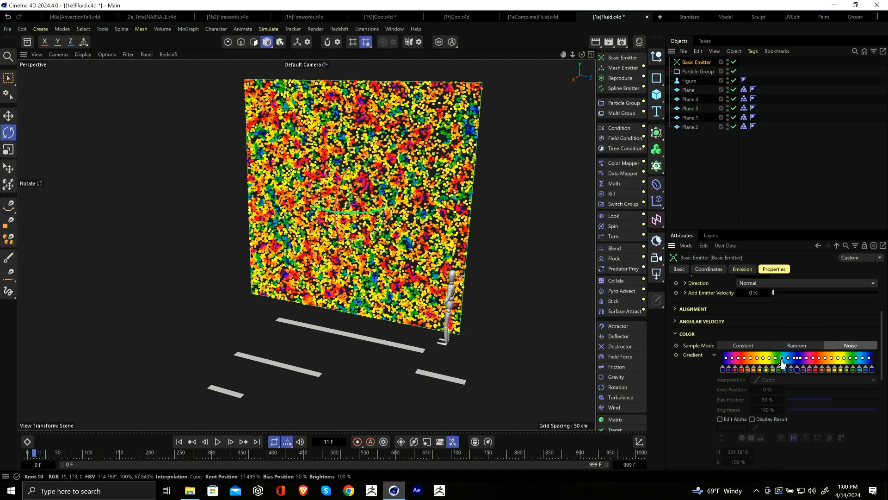
{"action": "right_click", "coordinate": [775, 358]}
{"action": "left_click", "coordinate": [798, 387]}
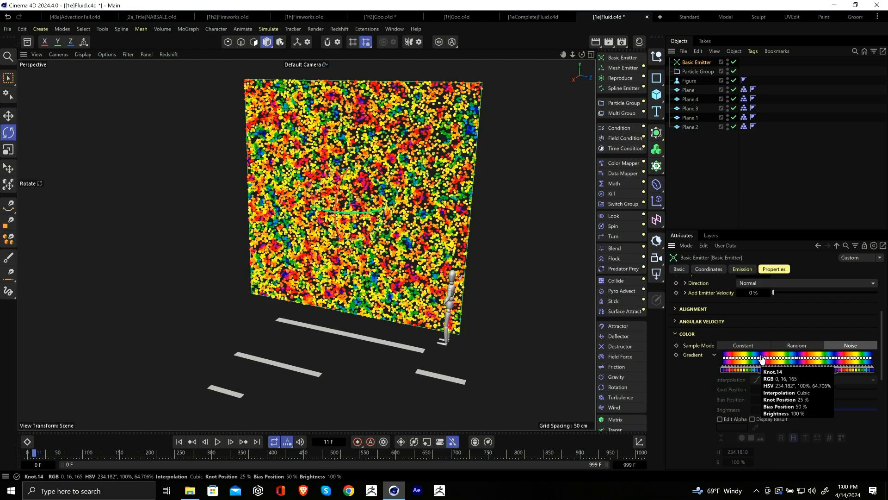
{"action": "left_click", "coordinate": [179, 441]}
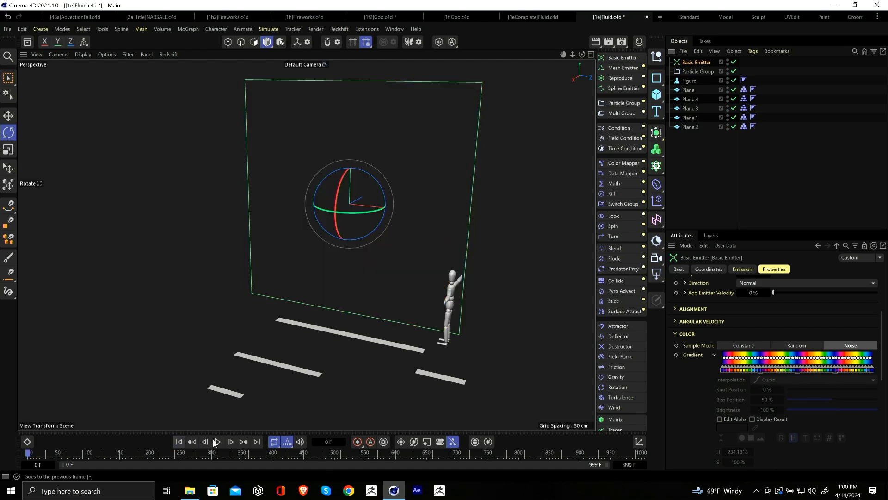
{"action": "left_click", "coordinate": [216, 442]}
{"action": "left_click", "coordinate": [217, 442]}
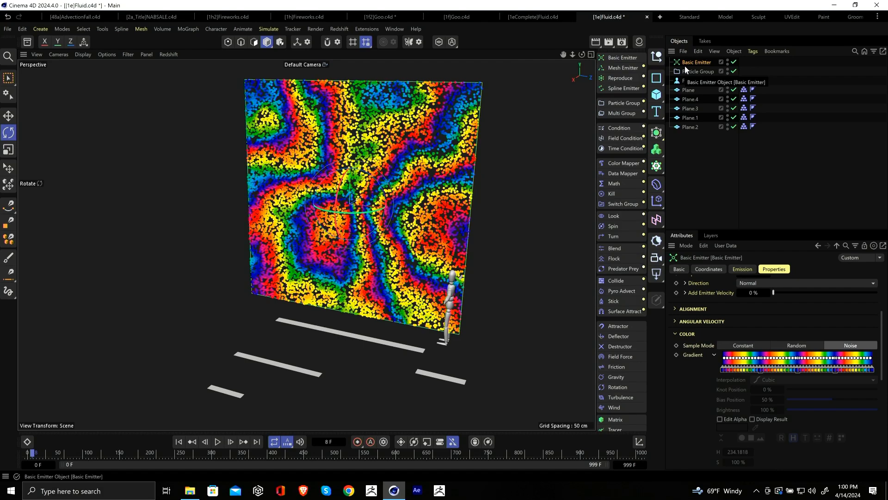
Step: Add a Flock modifier, place it inside the Particle Group, and show its settings
{"action": "scroll", "coordinate": [405, 174], "scroll_direction": "up", "scroll_amount": 3}
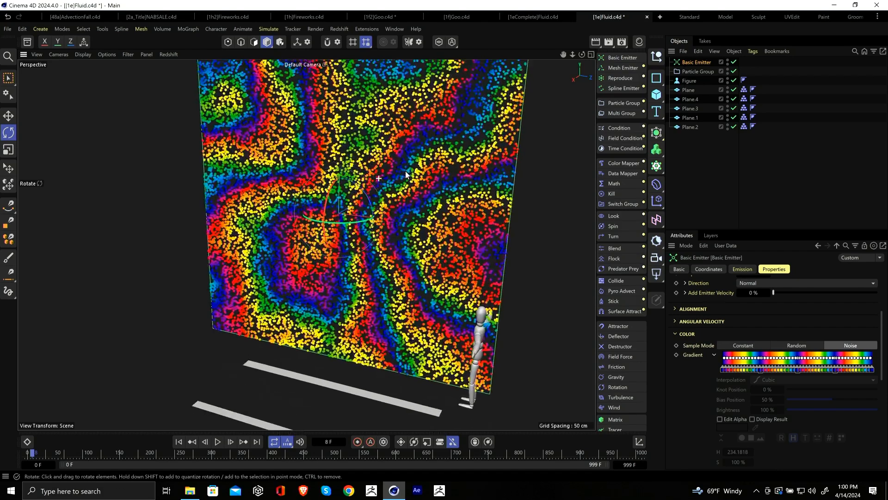
{"action": "scroll", "coordinate": [407, 171], "scroll_direction": "up", "scroll_amount": 2}
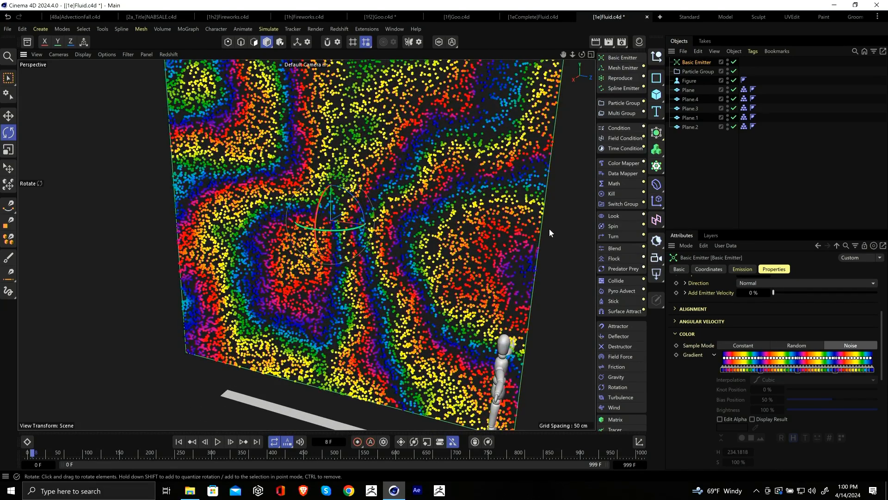
{"action": "left_click", "coordinate": [615, 257]}
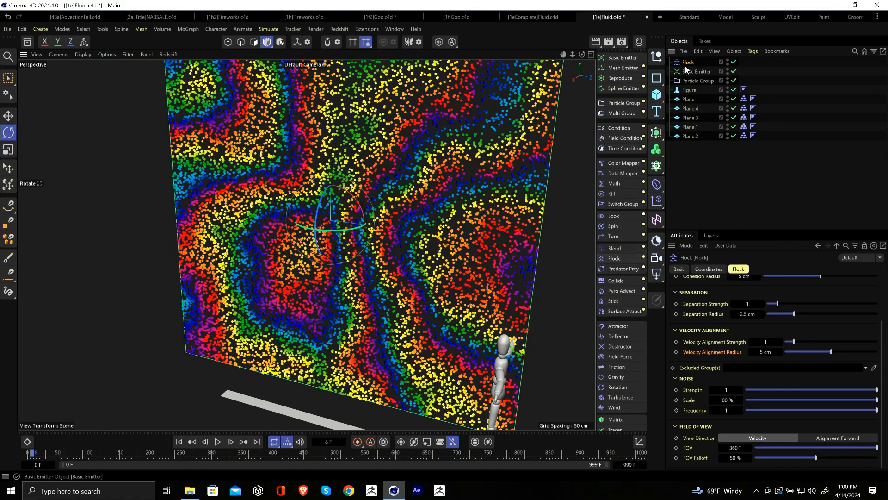
{"action": "left_click_drag", "start_coordinate": [691, 75], "coordinate": [689, 81]}
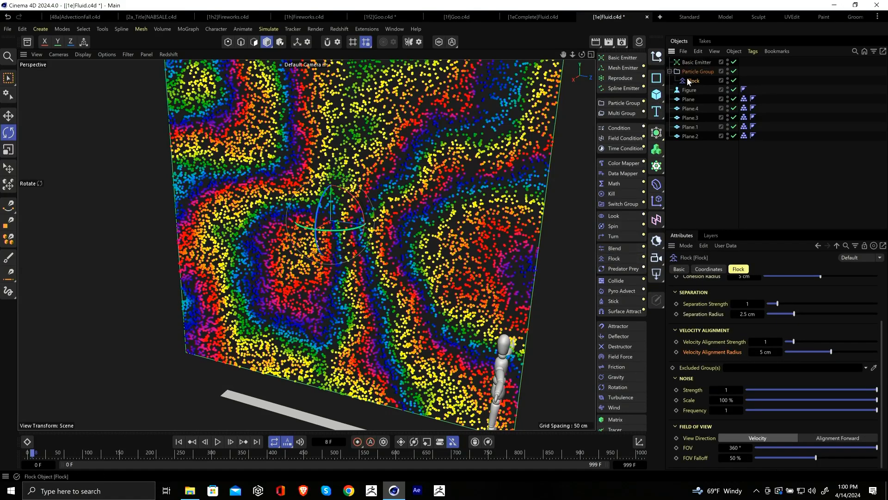
{"action": "left_click", "coordinate": [688, 73]}
{"action": "left_click", "coordinate": [690, 81]}
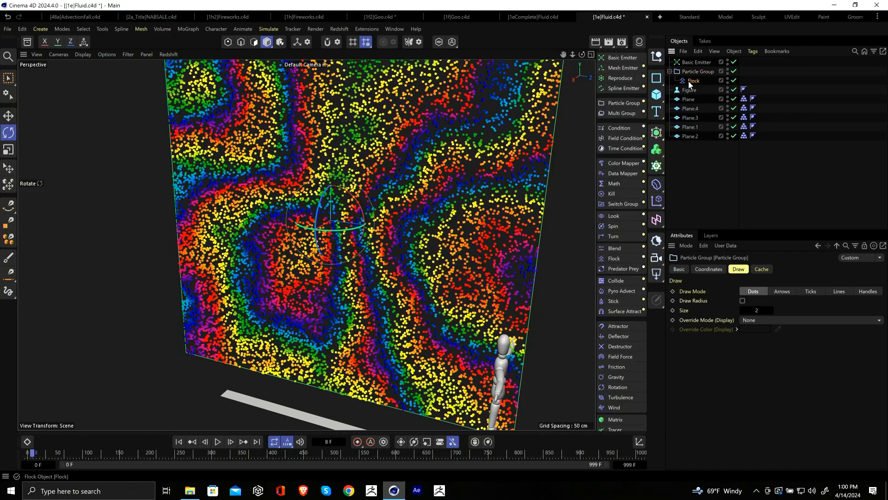
Step: Play the flocking simulation, stop it, and examine the particles' spread in depth from the side and front
{"action": "left_click", "coordinate": [218, 442]}
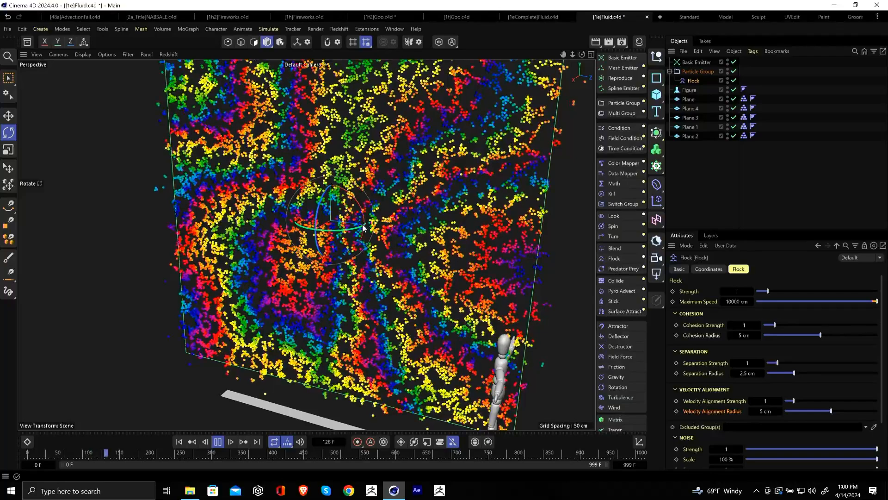
{"action": "left_click", "coordinate": [218, 441]}
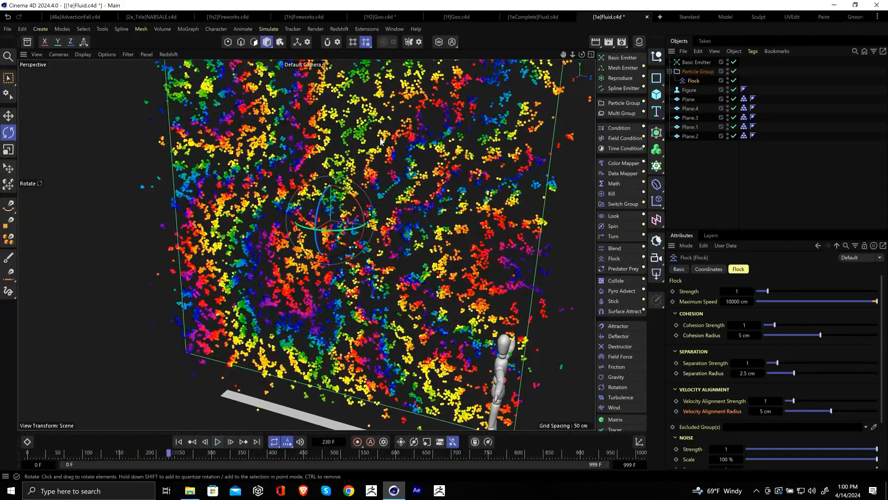
{"action": "left_click_drag", "start_coordinate": [379, 139], "coordinate": [319, 148], "text": "alt"}
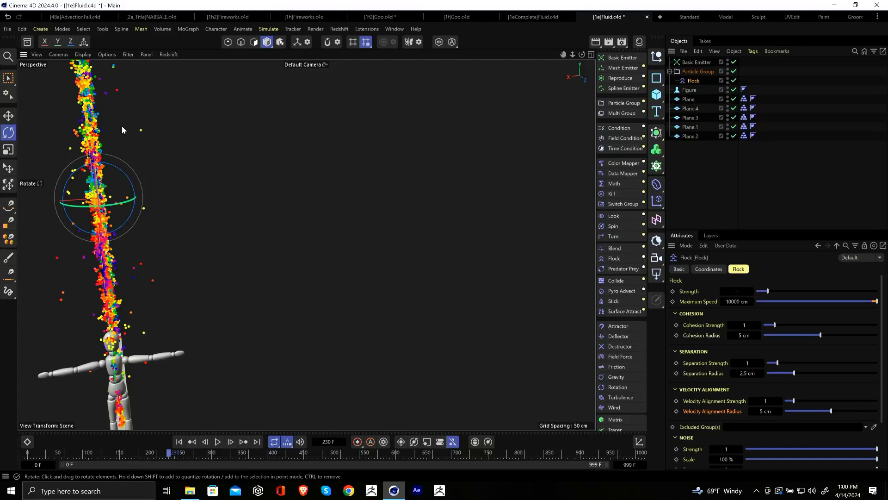
{"action": "left_click_drag", "start_coordinate": [130, 131], "coordinate": [241, 152], "text": "alt"}
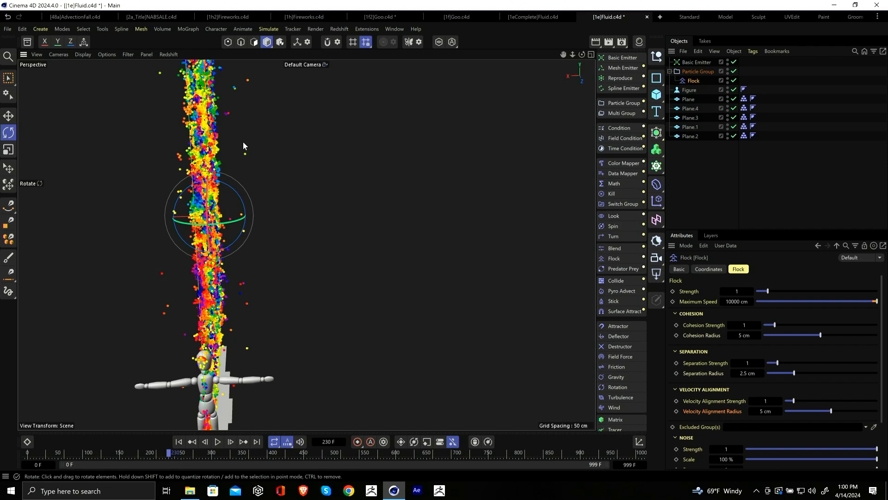
{"action": "left_click_drag", "start_coordinate": [243, 146], "coordinate": [279, 170], "text": "alt"}
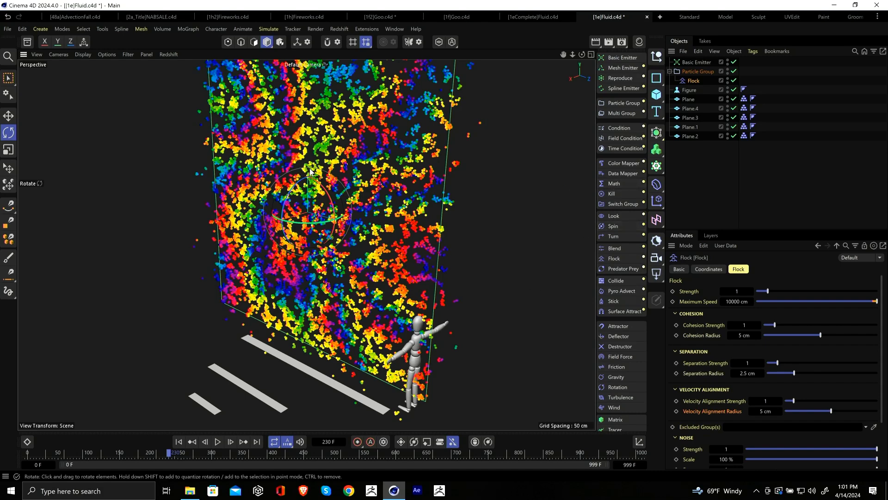
{"action": "left_click_drag", "start_coordinate": [310, 172], "coordinate": [323, 176], "text": "alt"}
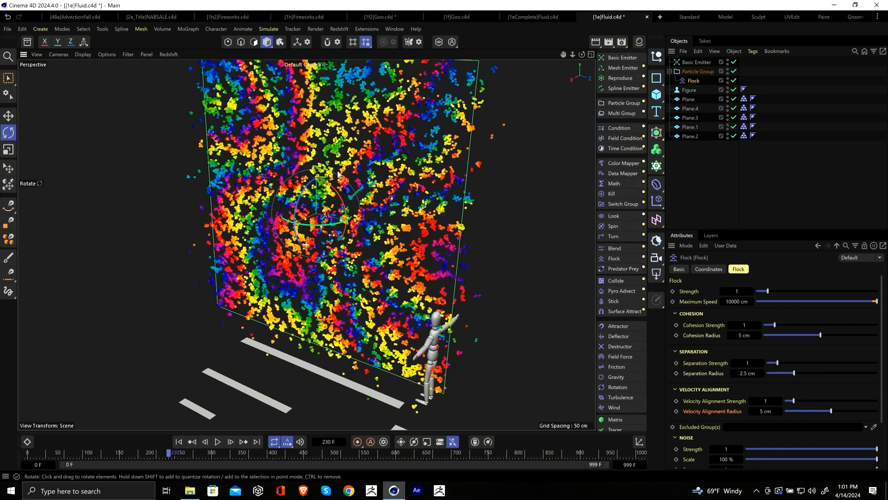
Step: Add a Math modifier and place it inside the Particle Group above Flock
{"action": "left_click", "coordinate": [614, 184]}
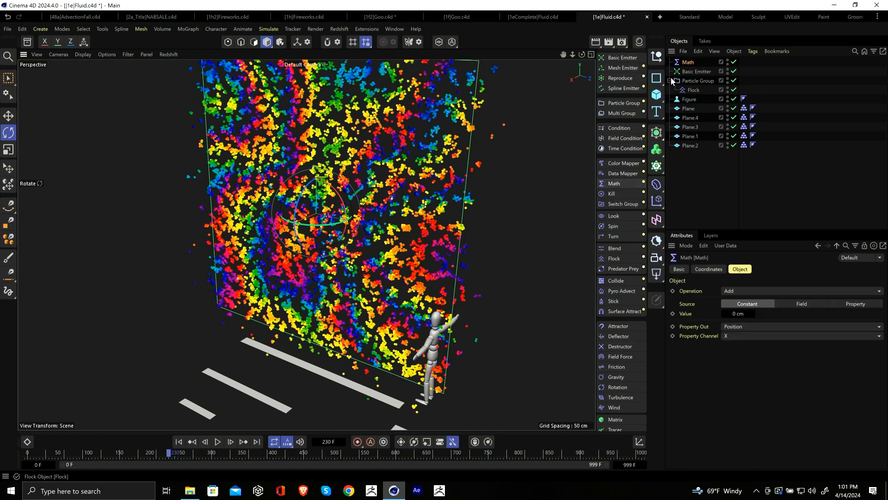
{"action": "left_click_drag", "start_coordinate": [688, 62], "coordinate": [697, 86]}
{"action": "left_click_drag", "start_coordinate": [696, 90], "coordinate": [697, 80]}
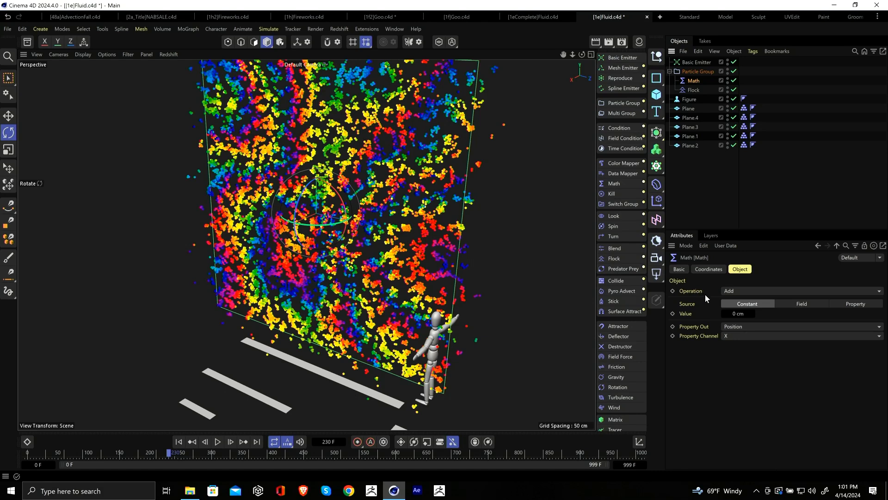
Step: Set the Math modifier to assign the constant value to the particles' Position on the Z channel
{"action": "left_click", "coordinate": [736, 293]}
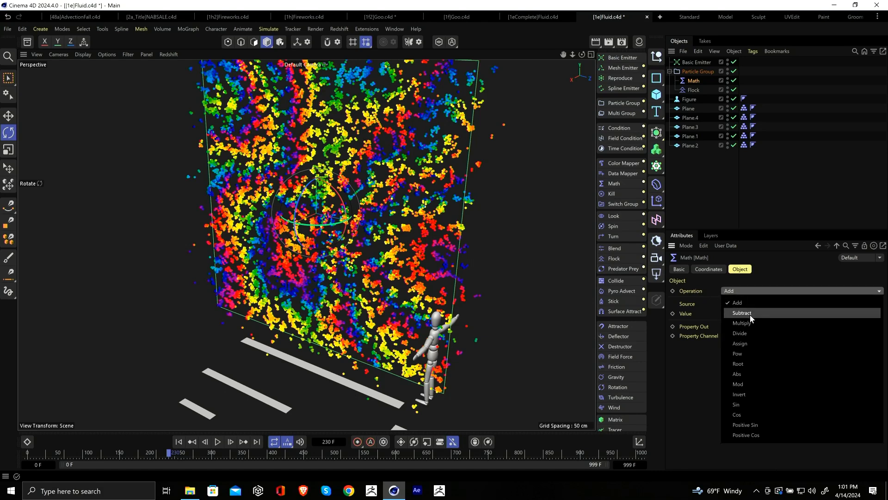
{"action": "left_click", "coordinate": [745, 345]}
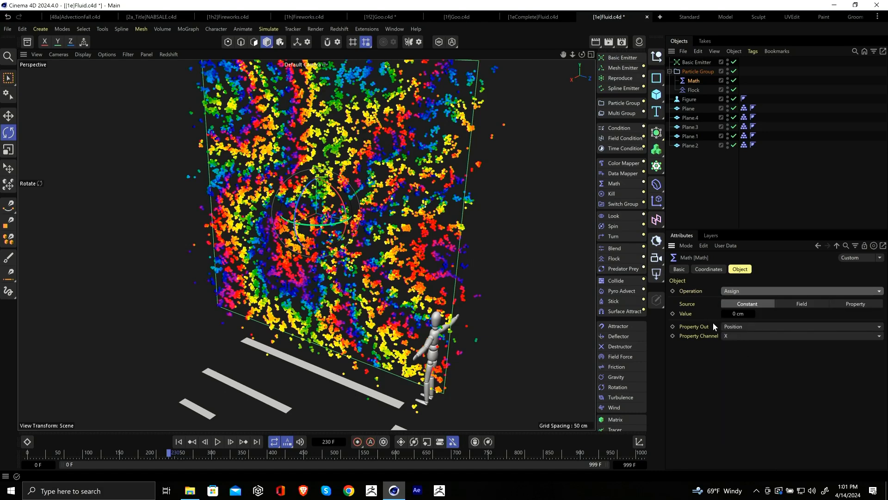
{"action": "left_click", "coordinate": [734, 327]}
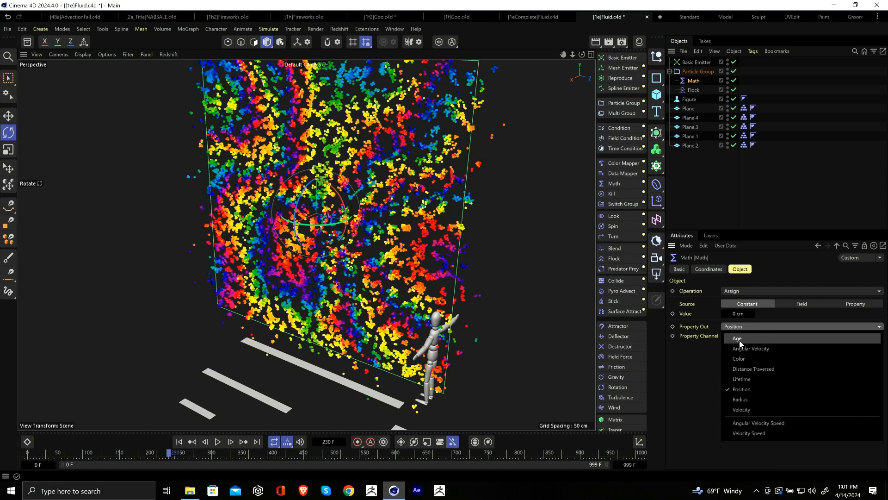
{"action": "left_click", "coordinate": [740, 390]}
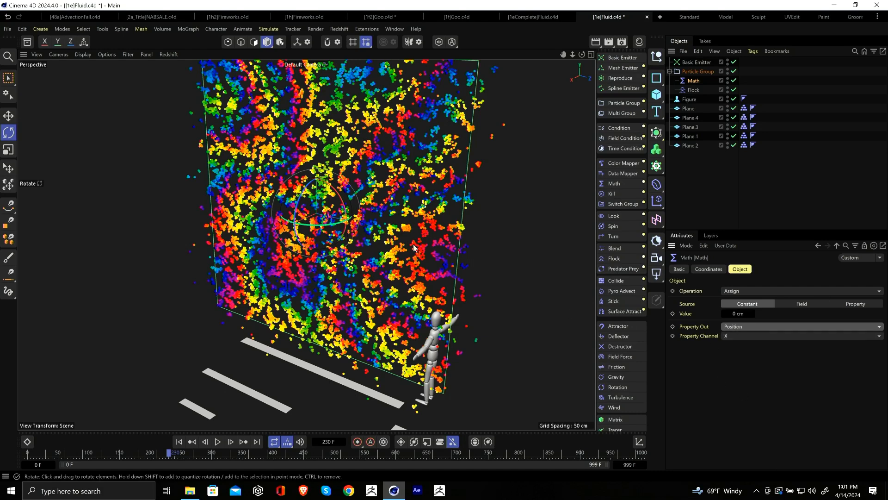
{"action": "left_click", "coordinate": [732, 336]}
{"action": "left_click", "coordinate": [745, 368]}
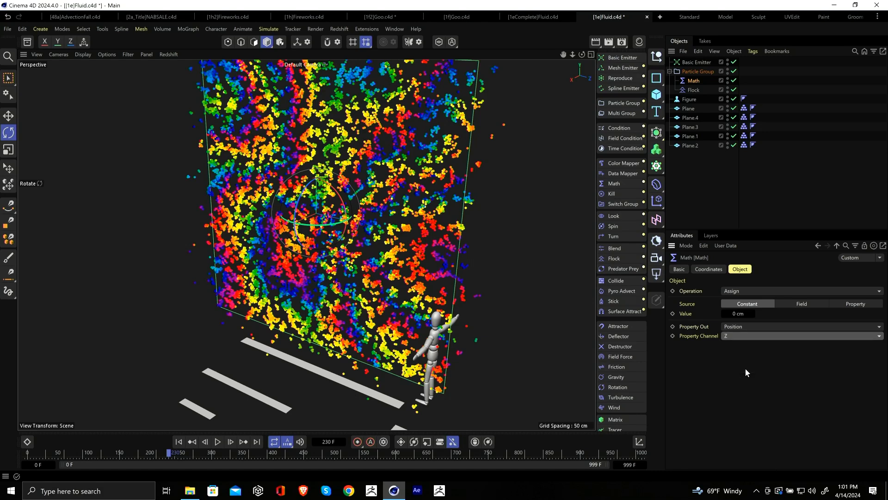
Step: Switch the Math modifier's Property Channel to X, discarding the stray Rectangle object
{"action": "left_click", "coordinate": [656, 78]}
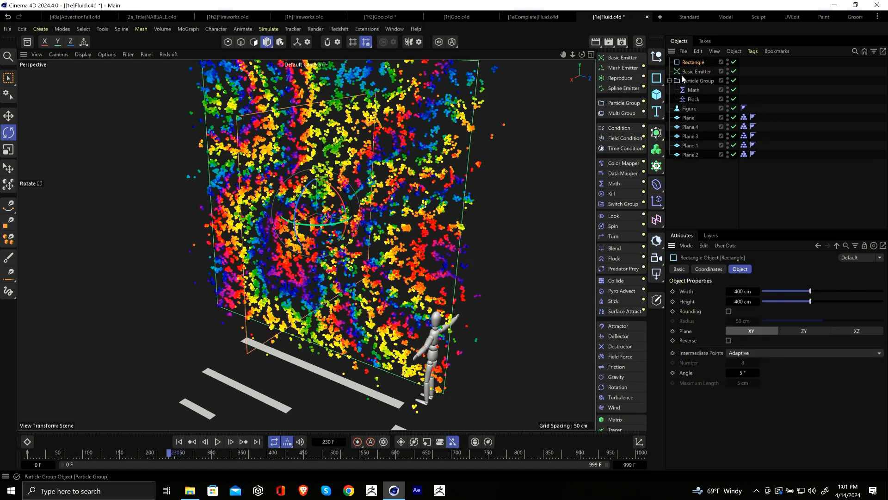
{"action": "key", "text": "Delete"}
{"action": "left_click", "coordinate": [694, 81]}
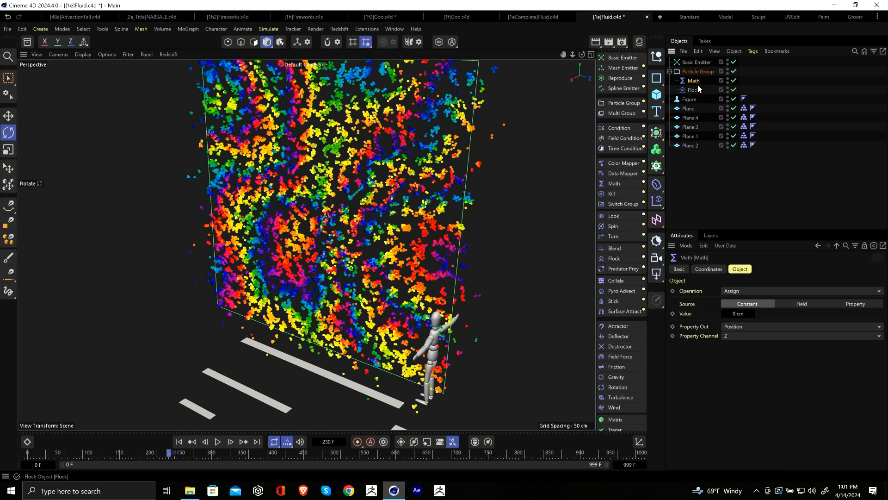
{"action": "left_click", "coordinate": [740, 336]}
{"action": "left_click", "coordinate": [741, 347]}
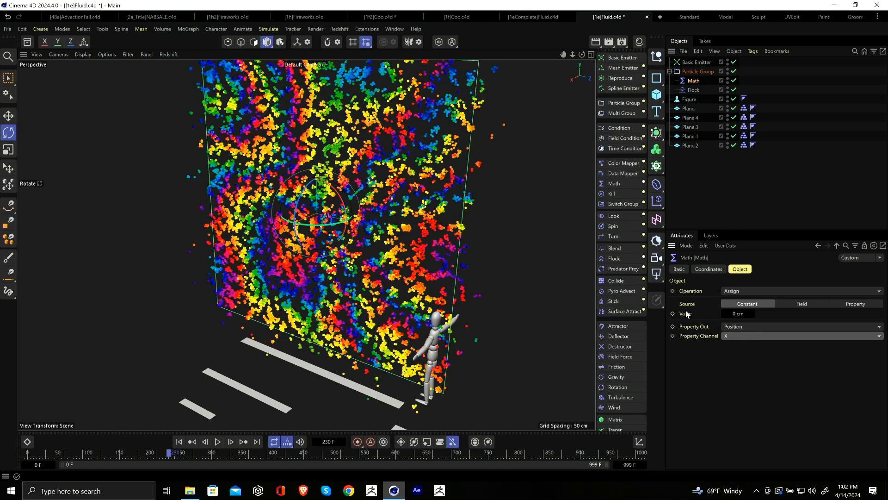
Step: Rename the Math modifier as Math.x
{"action": "left_click", "coordinate": [694, 90]}
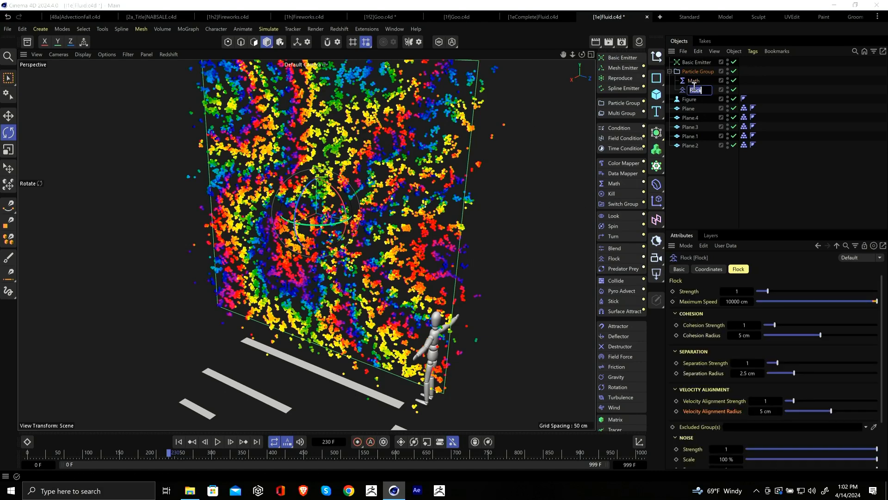
{"action": "double_click", "coordinate": [696, 82]}
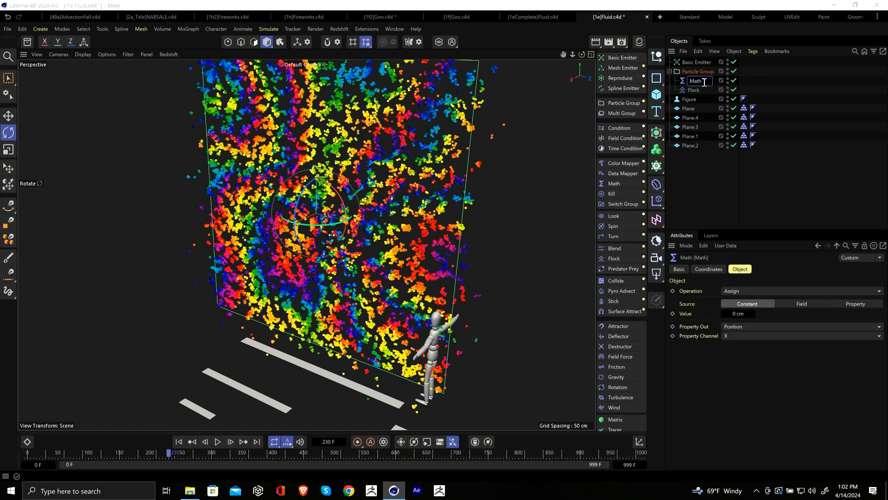
{"action": "type", "text": ".x"}
{"action": "left_click", "coordinate": [709, 190]}
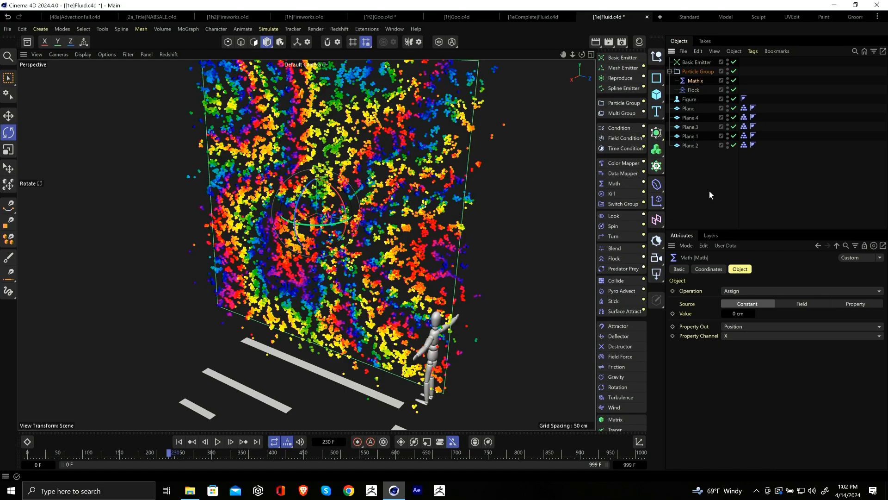
Step: Replay the simulation from the first frame and examine the particles' depth from the side and at an angle
{"action": "left_click", "coordinate": [179, 441]}
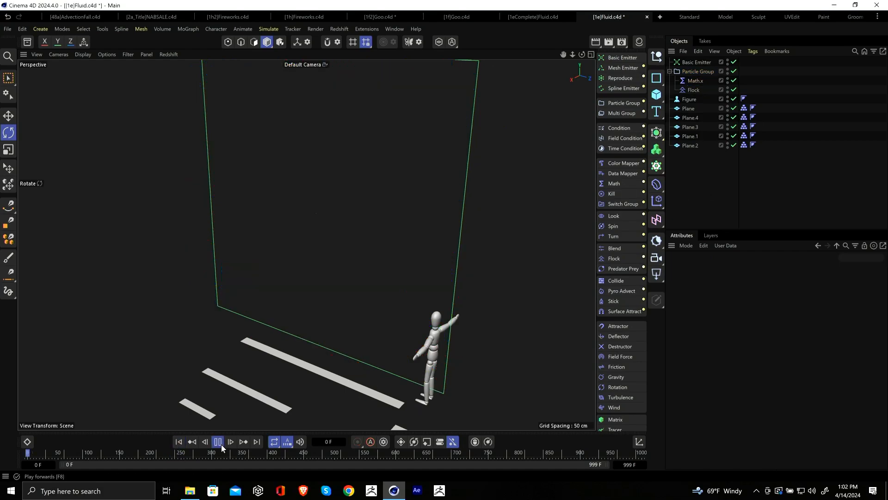
{"action": "left_click", "coordinate": [219, 443]}
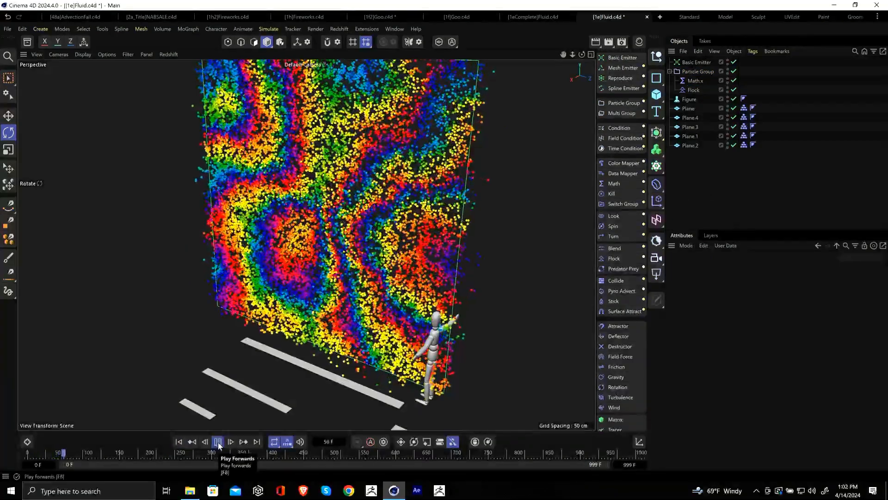
{"action": "left_click", "coordinate": [219, 442]}
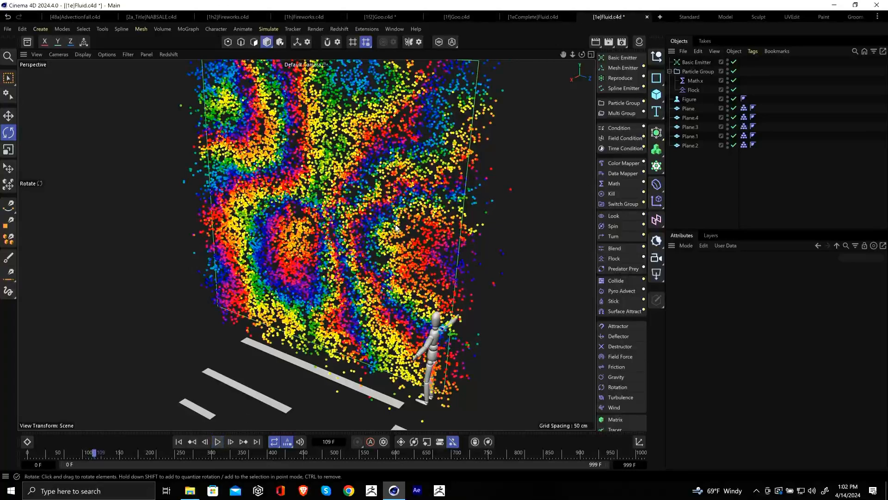
{"action": "left_click_drag", "start_coordinate": [396, 228], "coordinate": [290, 195], "text": "alt"}
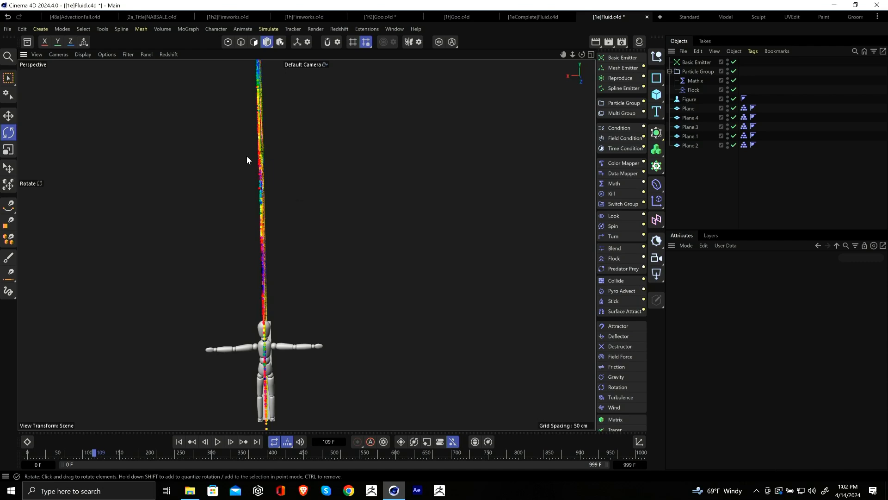
{"action": "left_click_drag", "start_coordinate": [248, 159], "coordinate": [271, 474], "text": "alt"}
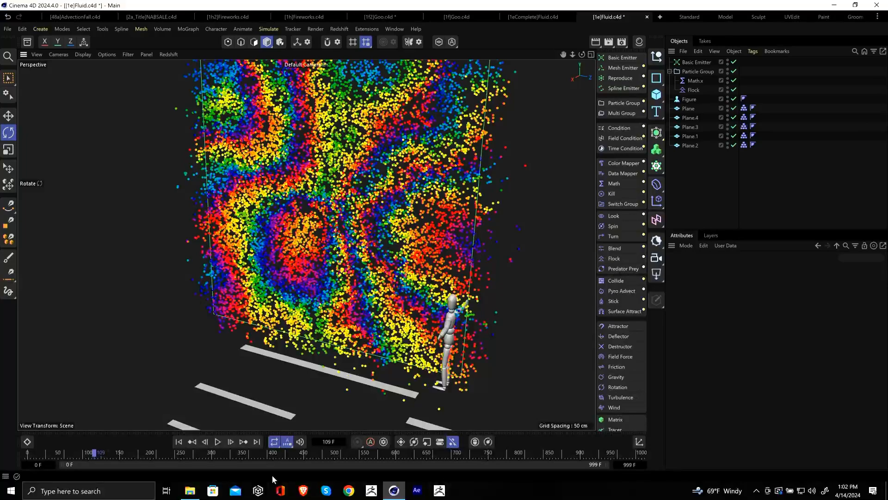
{"action": "left_click", "coordinate": [219, 442]}
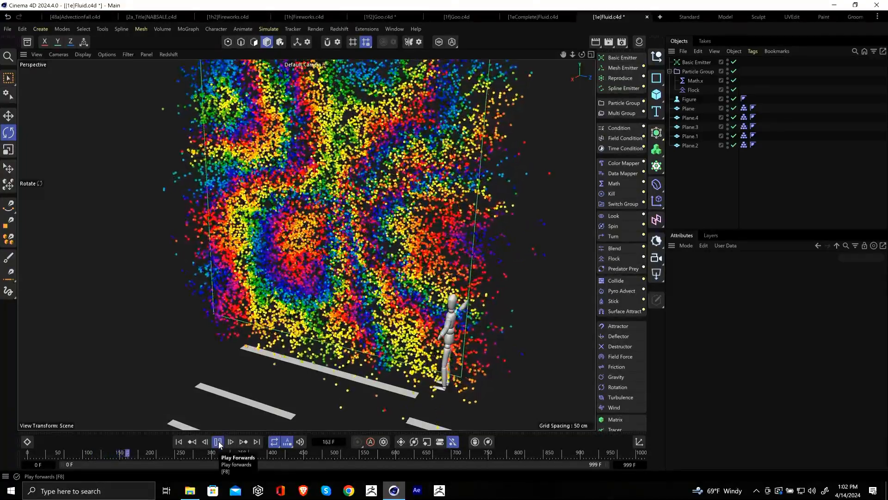
{"action": "left_click", "coordinate": [218, 441]}
{"action": "left_click_drag", "start_coordinate": [365, 252], "coordinate": [386, 249], "text": "alt"}
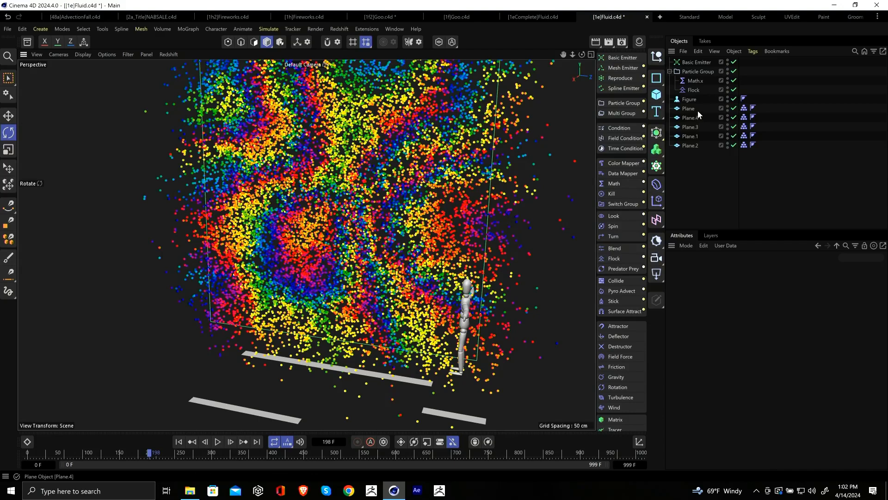
Step: Try a Separation Radius of 1 cm on the Flock modifier and run the simulation briefly
{"action": "left_click", "coordinate": [693, 90]}
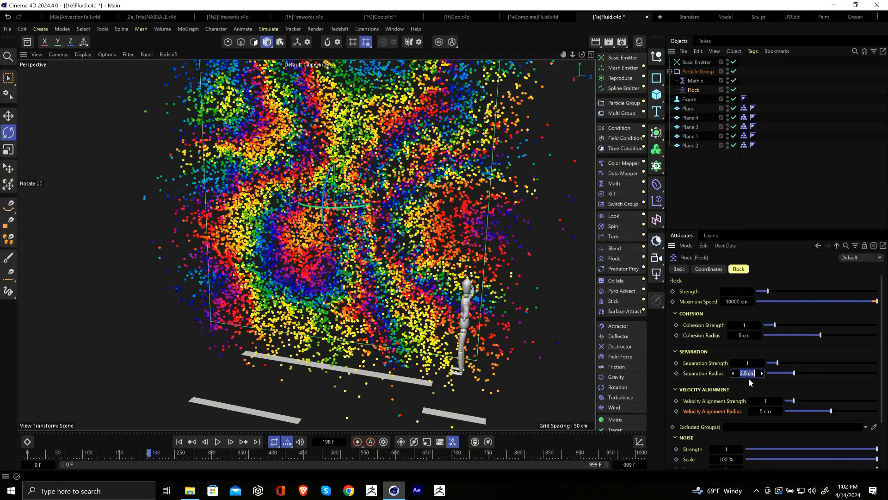
{"action": "type", "text": "1"}
{"action": "key", "text": "Return"}
{"action": "key", "text": "F8"}
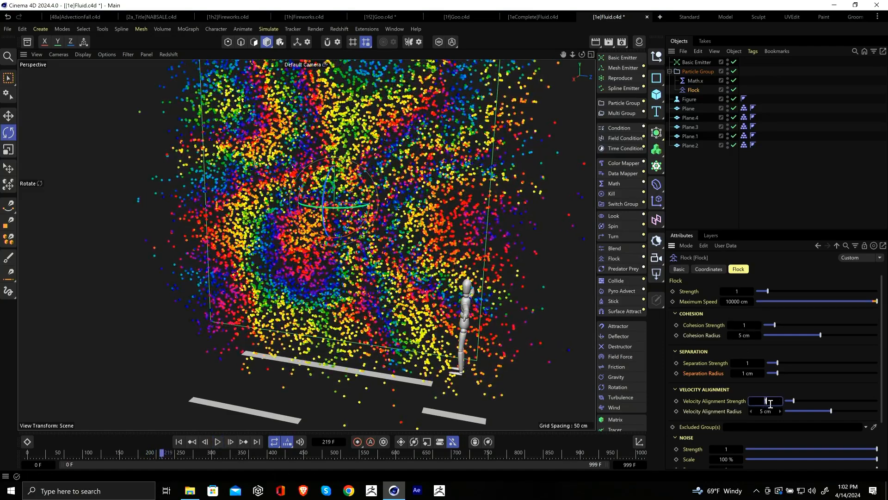
Step: Set the Flock's Separation Radius to 3 cm and both its Cohesion Radius and Velocity Alignment Radius to 15 cm
{"action": "double_click", "coordinate": [747, 373]}
{"action": "type", "text": "3"}
{"action": "key", "text": "Return"}
{"action": "double_click", "coordinate": [745, 335]}
{"action": "type", "text": "15"}
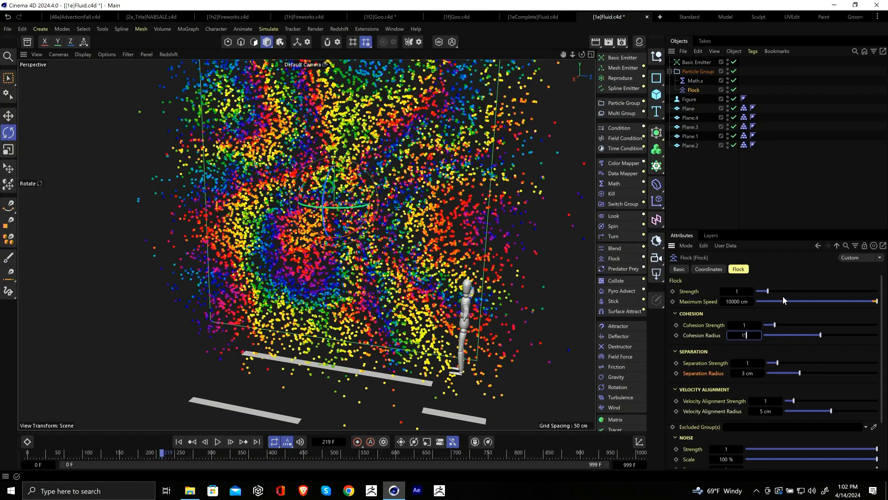
{"action": "key", "text": "Return"}
{"action": "double_click", "coordinate": [768, 410]}
{"action": "type", "text": "15"}
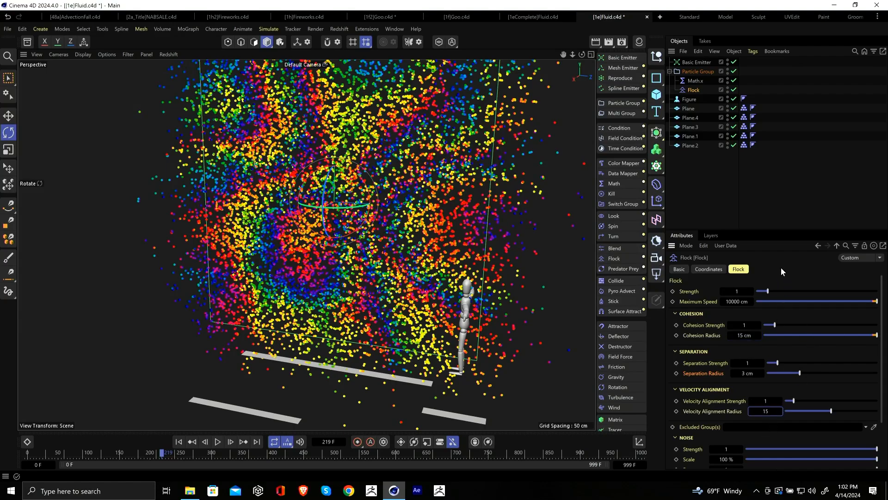
{"action": "key", "text": "Return"}
Step: Replay the simulation from the start, set the Flock's Cohesion Radius to 25 cm while it runs, and stop playback
{"action": "left_click", "coordinate": [179, 441]}
{"action": "left_click", "coordinate": [217, 441]}
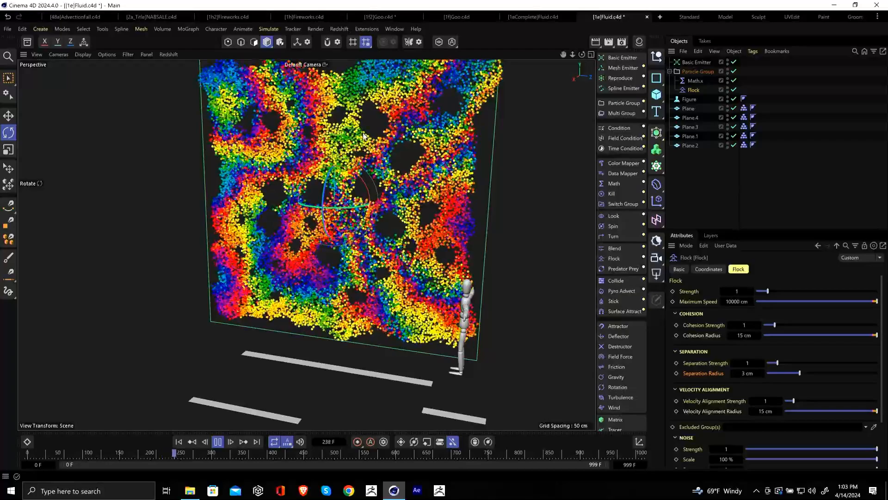
{"action": "left_click", "coordinate": [744, 335]}
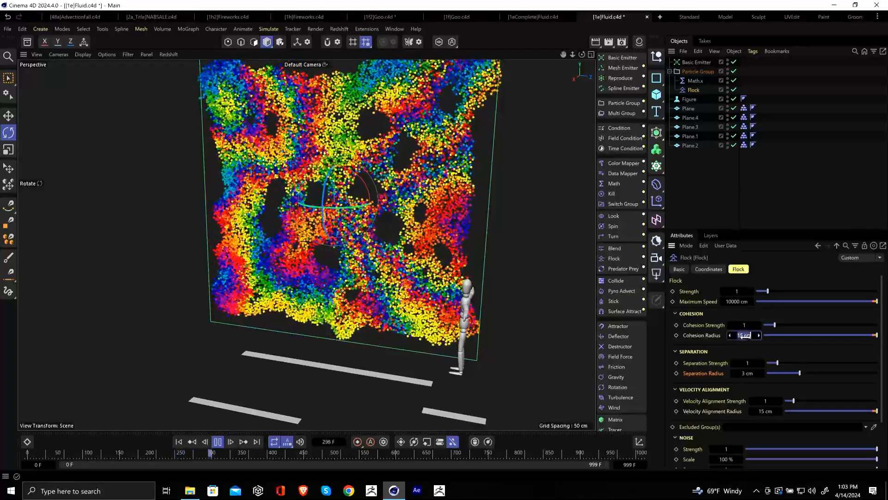
{"action": "type", "text": "25"}
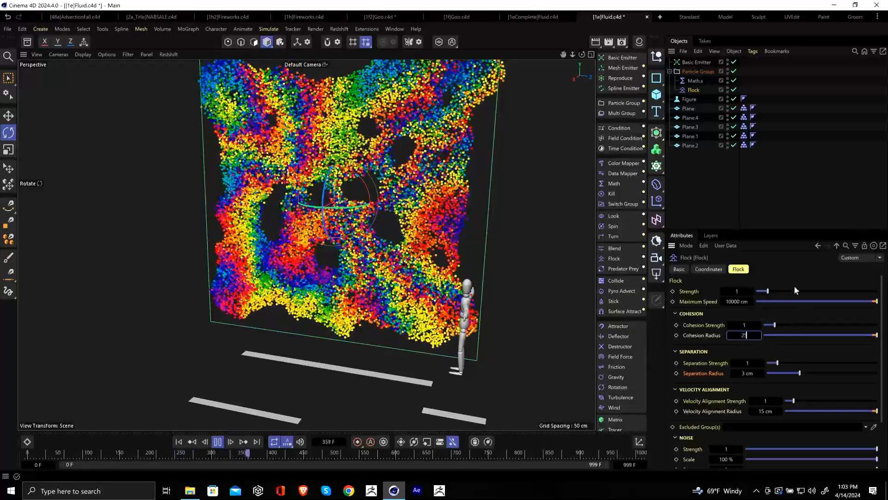
{"action": "key", "text": "Return"}
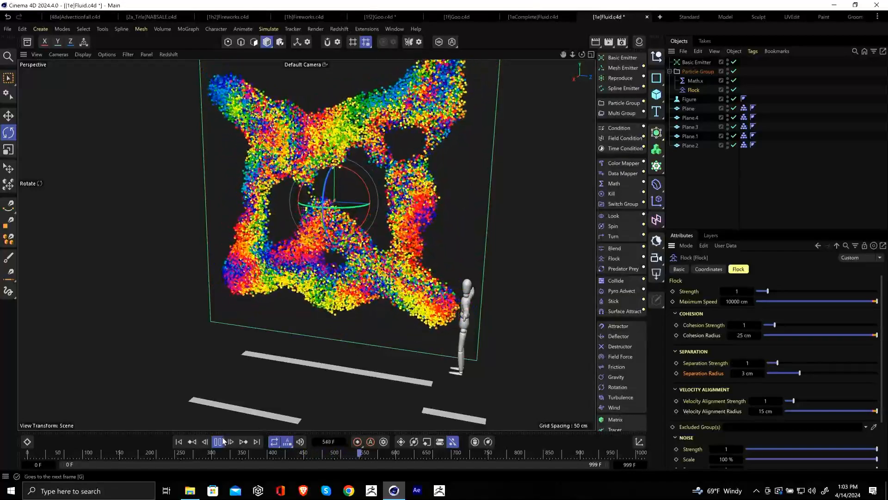
{"action": "key", "text": "F8"}
Step: Set the Flock's Separation Radius to 5 cm and replay the simulation from the first frame
{"action": "left_click", "coordinate": [753, 373]}
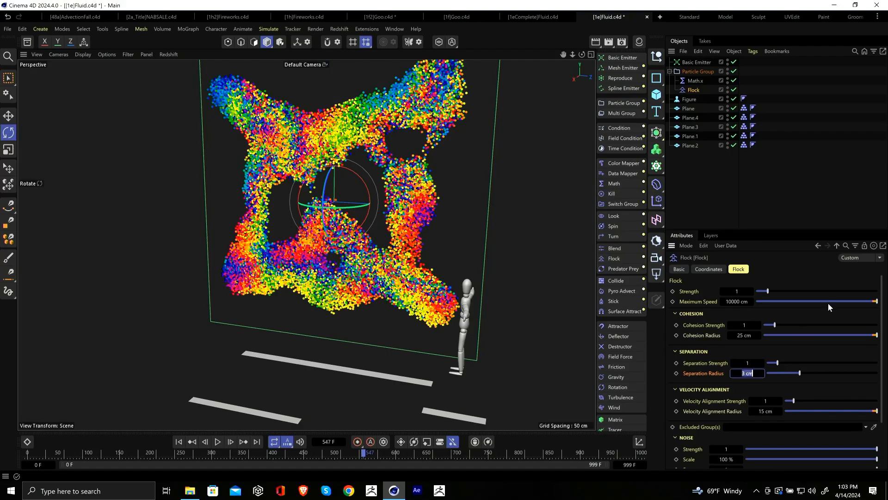
{"action": "type", "text": "5"}
{"action": "key", "text": "Return"}
{"action": "left_click", "coordinate": [179, 442]}
{"action": "left_click", "coordinate": [217, 441]}
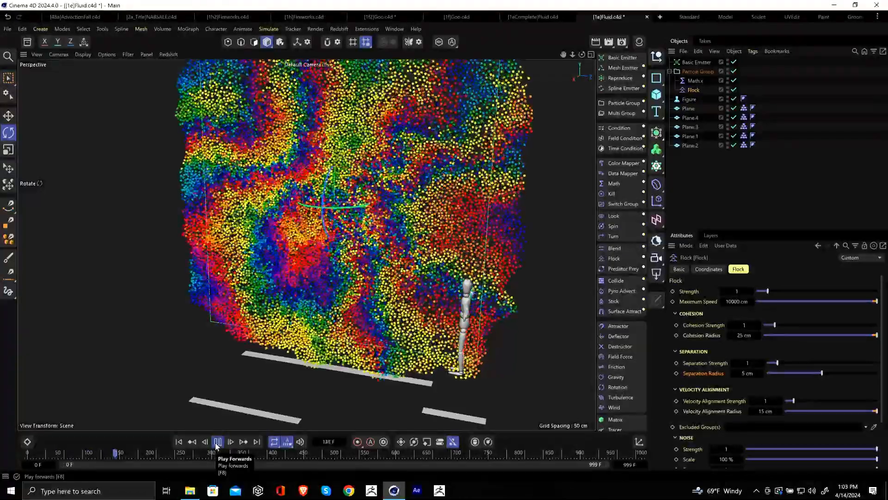
{"action": "left_click", "coordinate": [218, 442]}
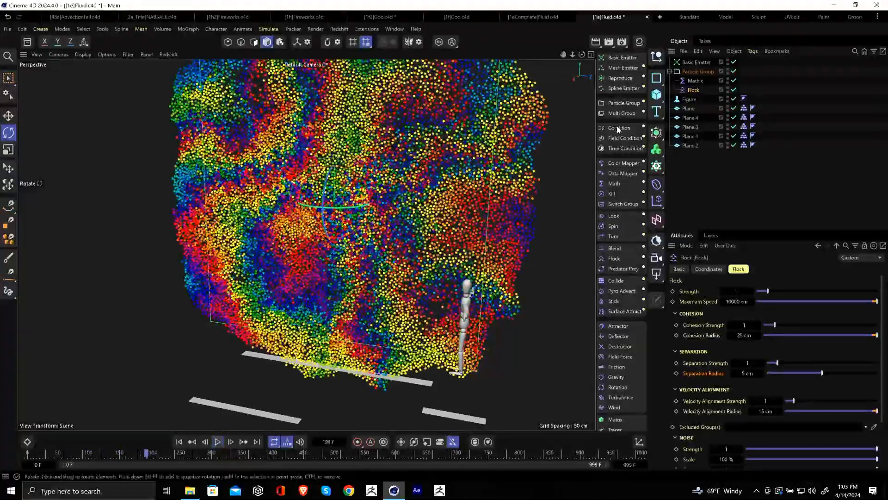
Step: Add a Friction force, place it inside the Particle Group above Math.x, and set its Strength to 101
{"action": "left_click", "coordinate": [617, 367]}
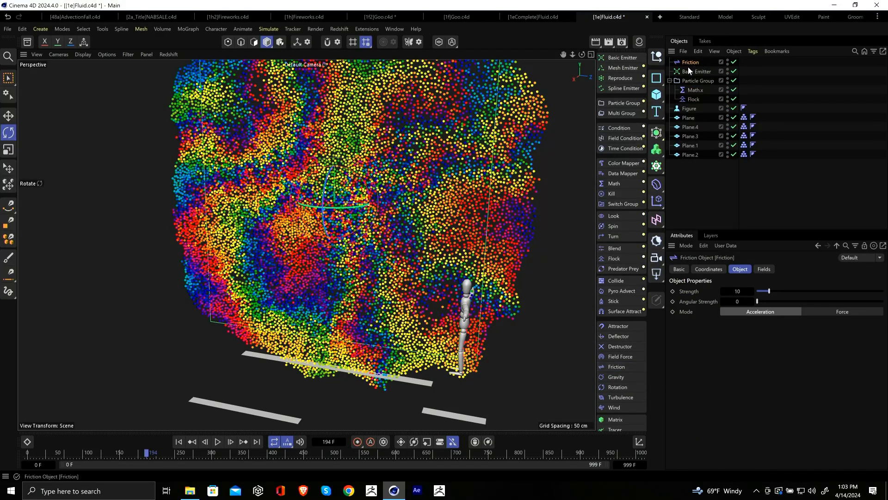
{"action": "left_click_drag", "start_coordinate": [687, 67], "coordinate": [697, 86]}
{"action": "left_click", "coordinate": [737, 291]}
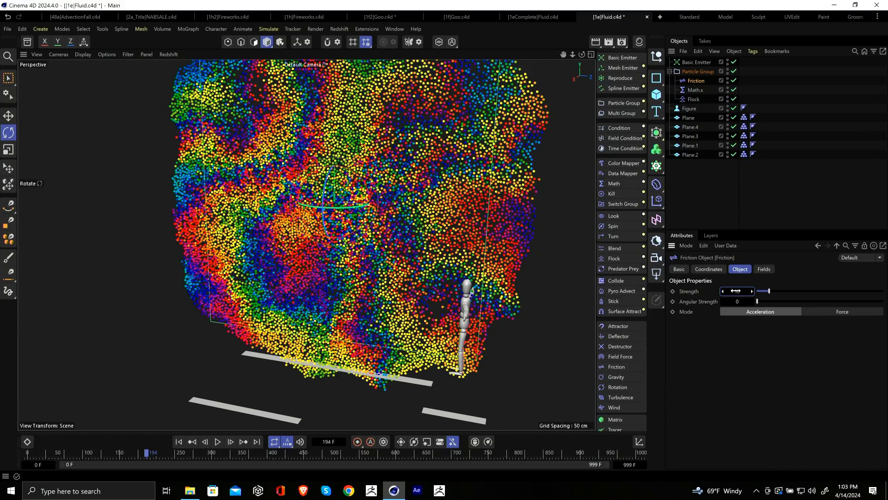
{"action": "type", "text": "101"}
{"action": "key", "text": "Return"}
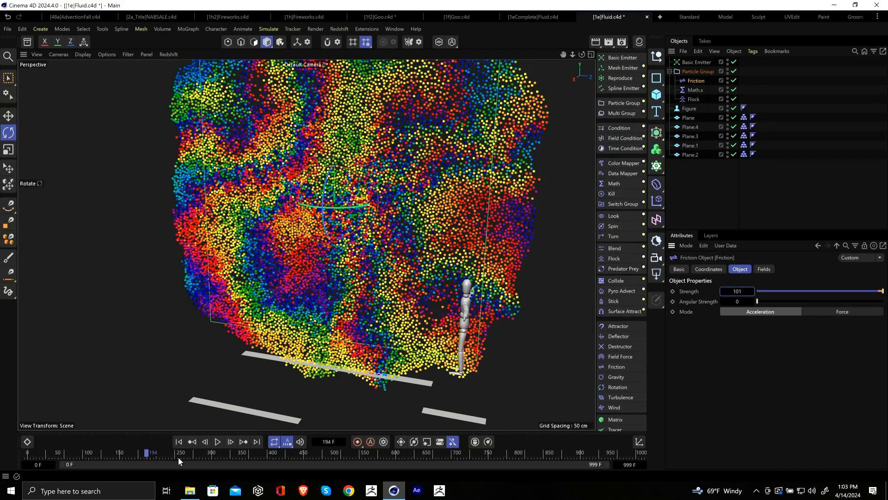
Step: Play the simulation from the first frame to check the friction's effect, stop it, and return to the start
{"action": "left_click", "coordinate": [178, 441]}
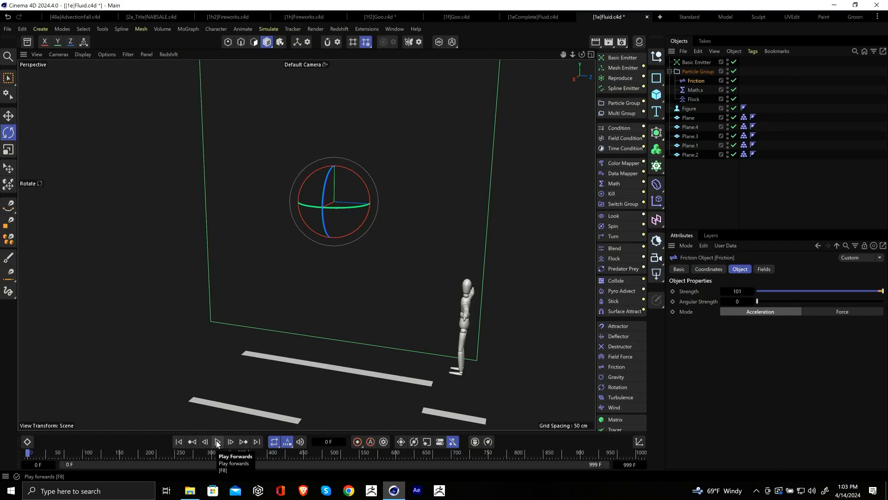
{"action": "left_click", "coordinate": [218, 443]}
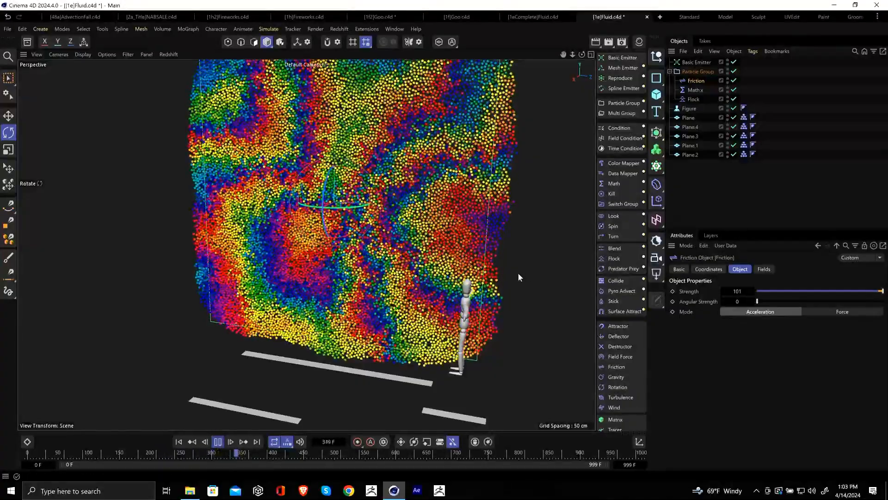
{"action": "left_click", "coordinate": [216, 444]}
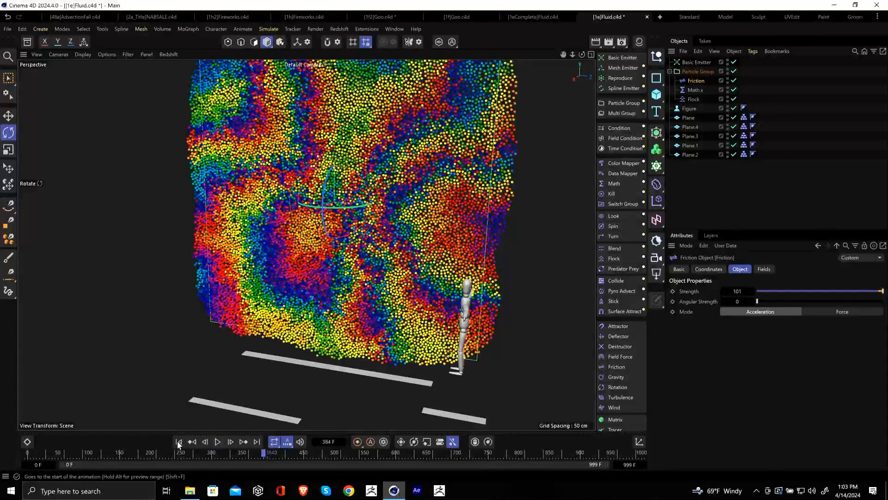
{"action": "left_click", "coordinate": [178, 441]}
Step: Add a Gravity force, place it inside the Particle Group between Math.x and Flock, and set its Acceleration to 55 cm
{"action": "scroll", "coordinate": [385, 278], "scroll_direction": "down", "scroll_amount": 3}
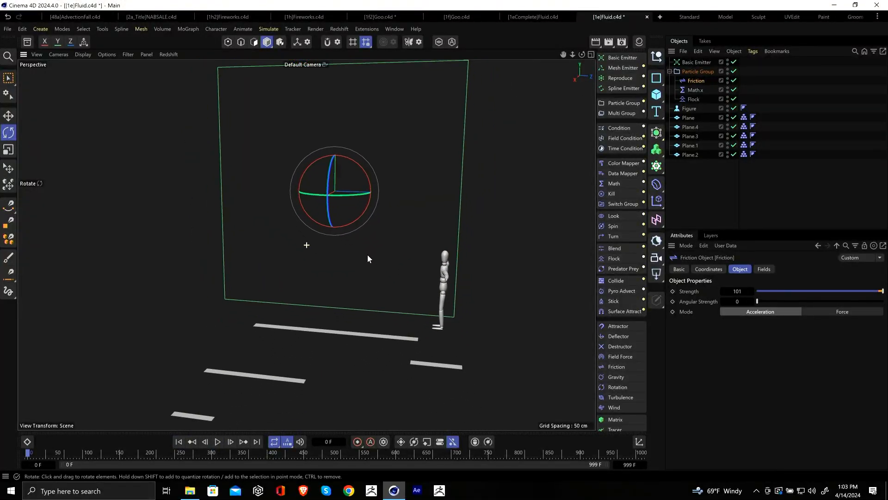
{"action": "middle_click_drag", "start_coordinate": [368, 254], "coordinate": [365, 251], "text": "alt"}
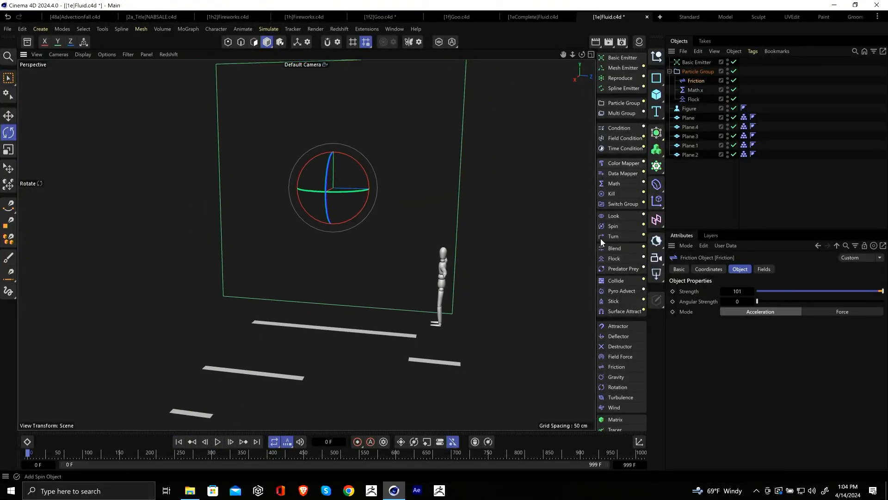
{"action": "left_click", "coordinate": [615, 376]}
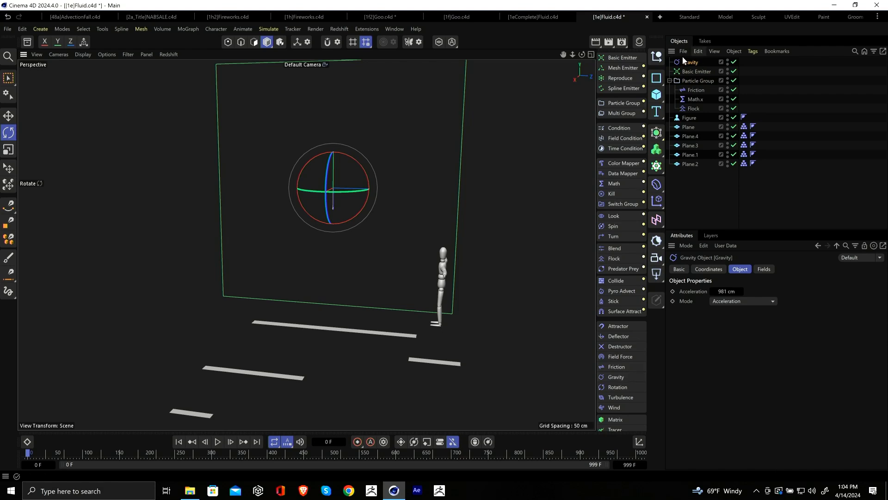
{"action": "left_click_drag", "start_coordinate": [690, 62], "coordinate": [701, 107]}
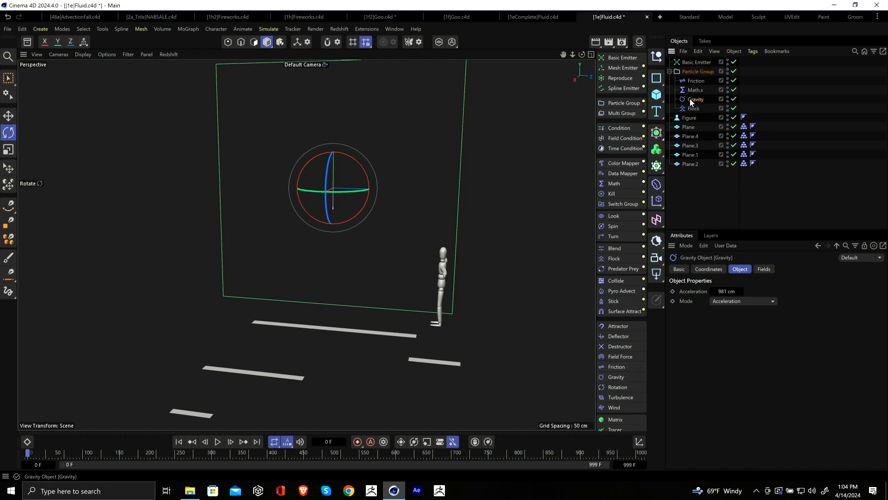
{"action": "left_click", "coordinate": [733, 291]}
{"action": "type", "text": "55"}
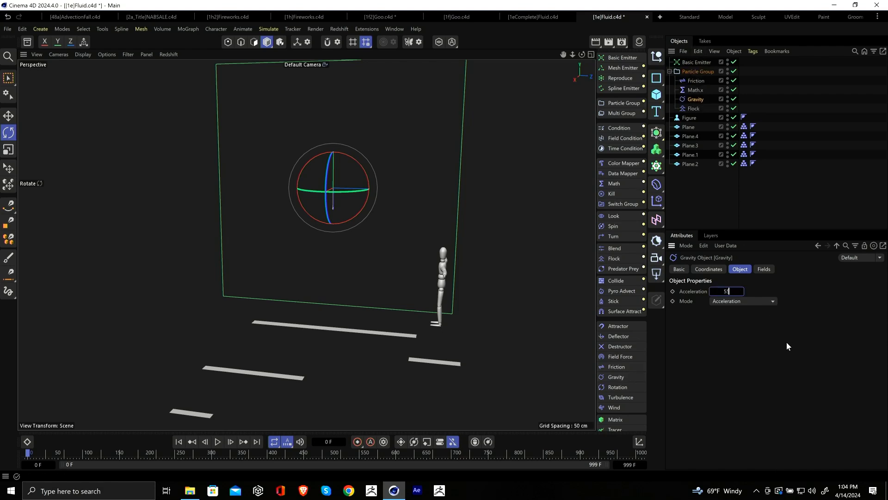
Step: Play the simulation to check the gravity's effect on the particles, stop it, and return to the first frame
{"action": "left_click", "coordinate": [217, 442]}
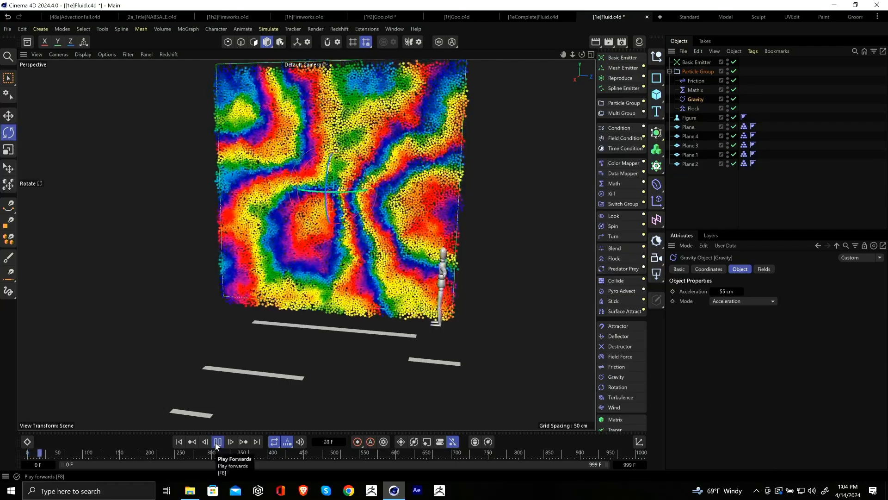
{"action": "left_click", "coordinate": [217, 442]}
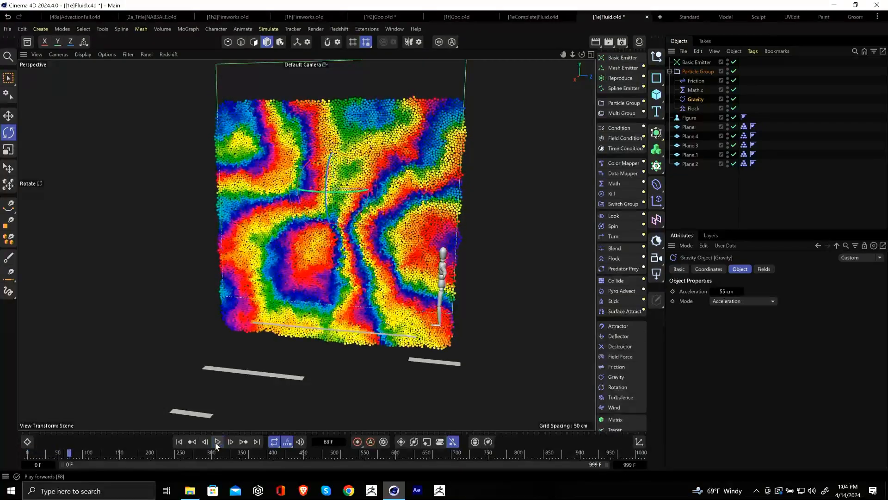
{"action": "left_click", "coordinate": [180, 442]}
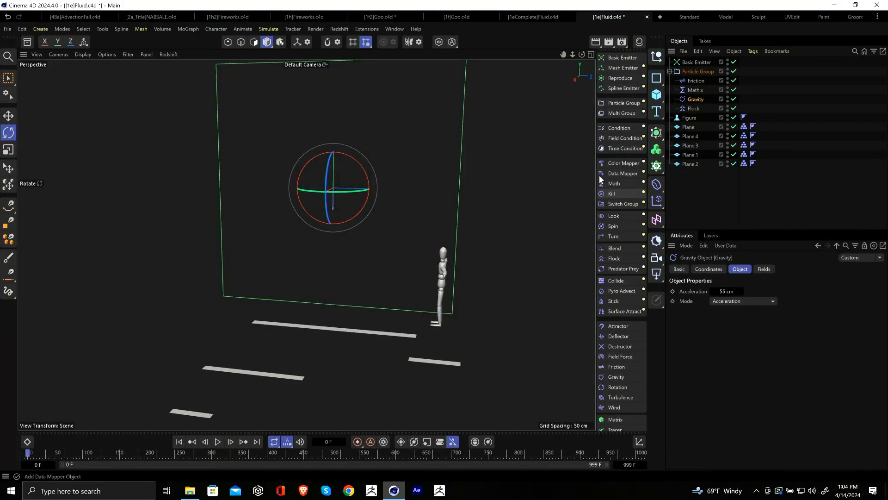
Step: Add a Collide modifier inside the Particle Group above Friction and play the simulation to inspect particle contact with the upper plane
{"action": "left_click", "coordinate": [615, 279]}
{"action": "left_click_drag", "start_coordinate": [689, 62], "coordinate": [697, 85]}
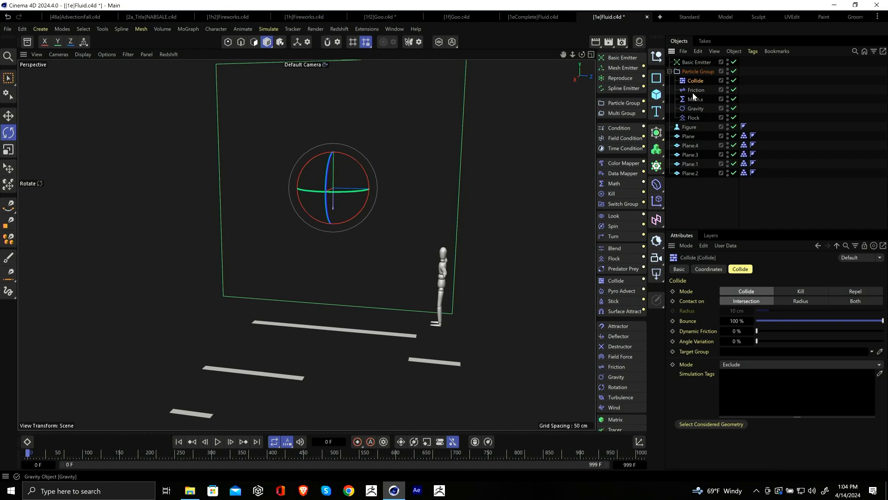
{"action": "left_click", "coordinate": [220, 442]}
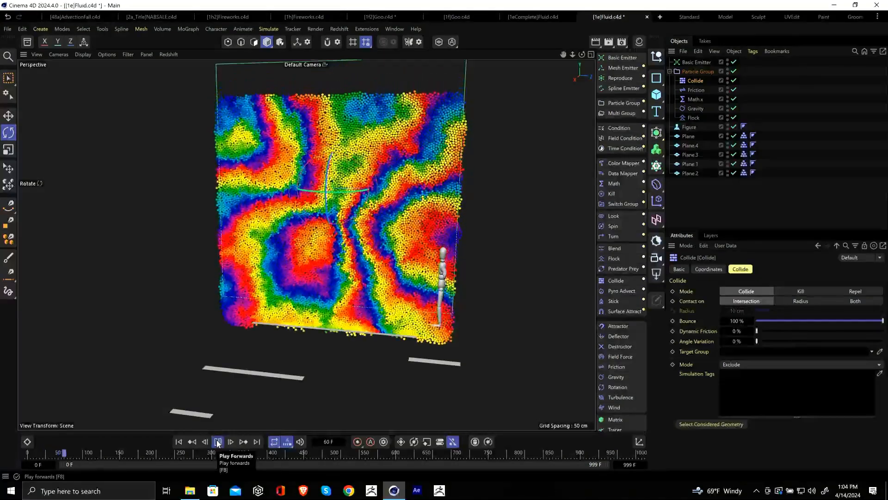
{"action": "left_click", "coordinate": [218, 441]}
{"action": "scroll", "coordinate": [381, 356], "scroll_direction": "up", "scroll_amount": 3}
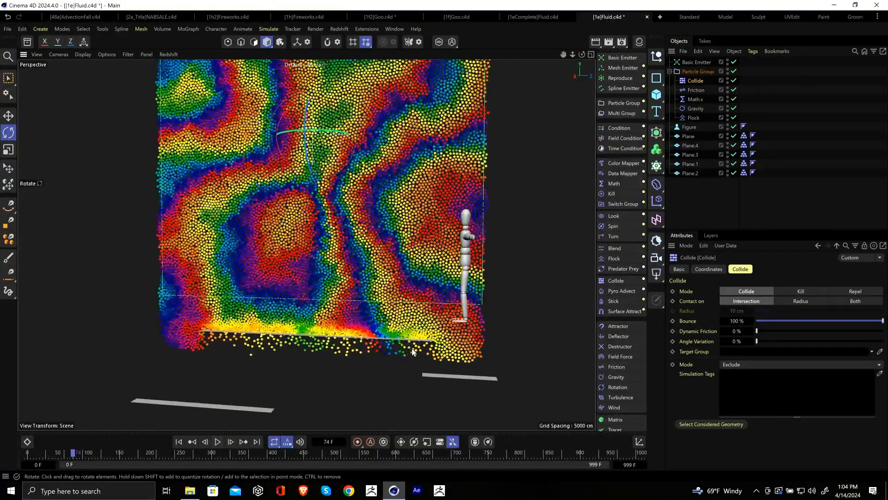
{"action": "middle_click_drag", "start_coordinate": [410, 342], "coordinate": [420, 317], "text": "alt"}
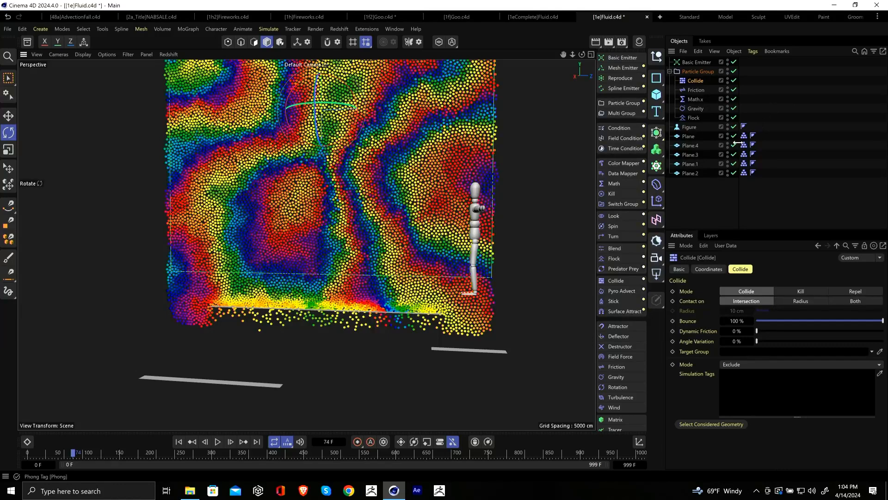
Step: Set Collider Side to Both on the collider tags of all five planes and replay the simulation from the first frame
{"action": "left_click_drag", "start_coordinate": [739, 130], "coordinate": [750, 178]}
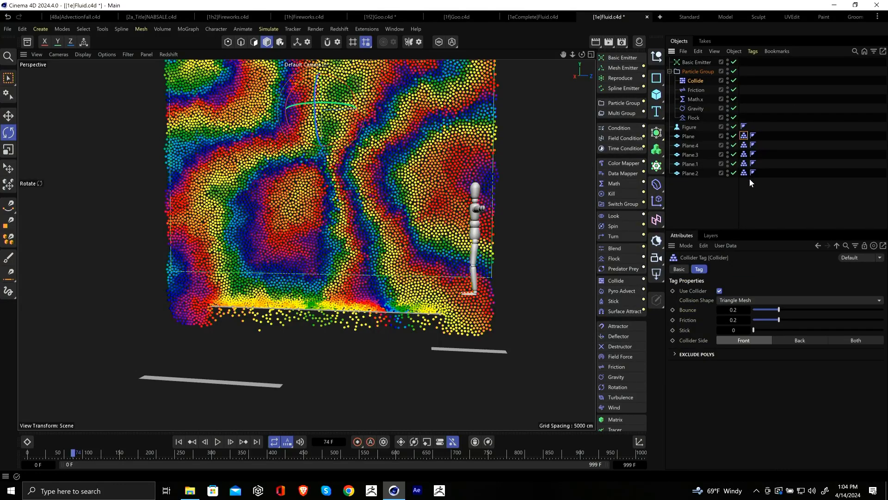
{"action": "left_click", "coordinate": [855, 342]}
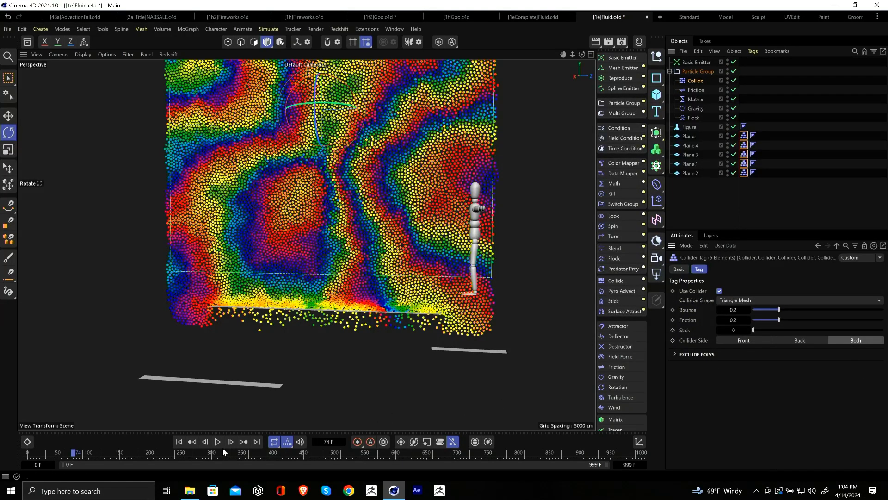
{"action": "left_click", "coordinate": [178, 441]}
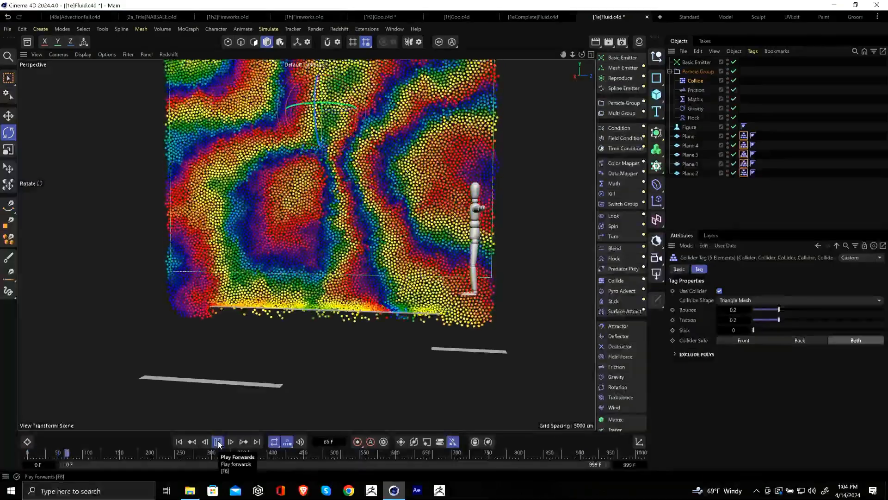
{"action": "key", "text": "F8"}
{"action": "scroll", "coordinate": [376, 314], "scroll_direction": "up", "scroll_amount": 2}
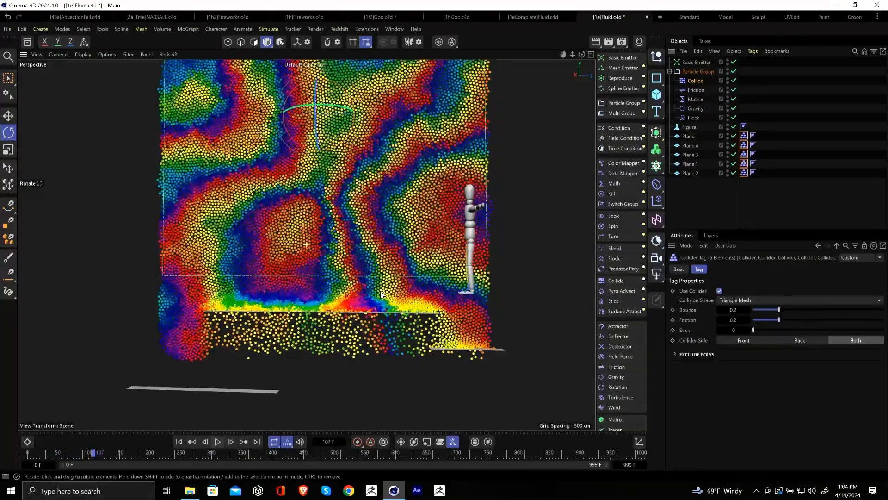
{"action": "scroll", "coordinate": [332, 303], "scroll_direction": "down", "scroll_amount": 1}
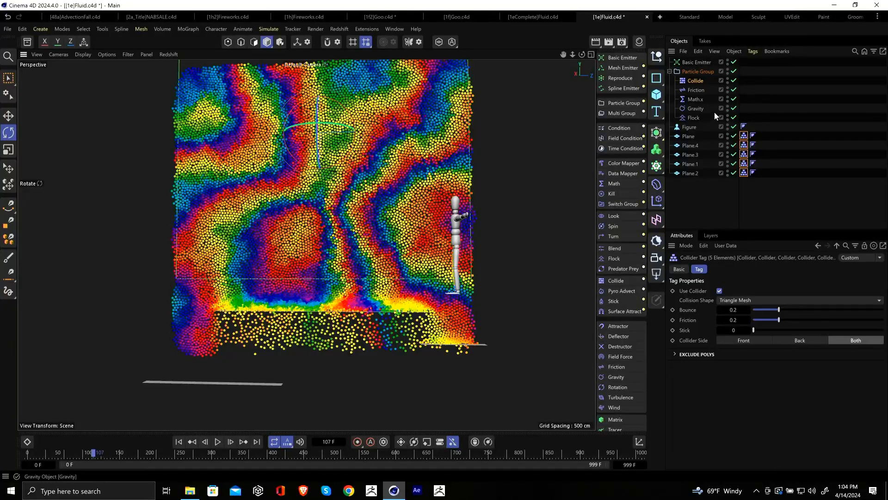
Step: Move Collide below Flock at the end of the Particle Group and replay the simulation from the first frame
{"action": "left_click_drag", "start_coordinate": [695, 90], "coordinate": [700, 122]}
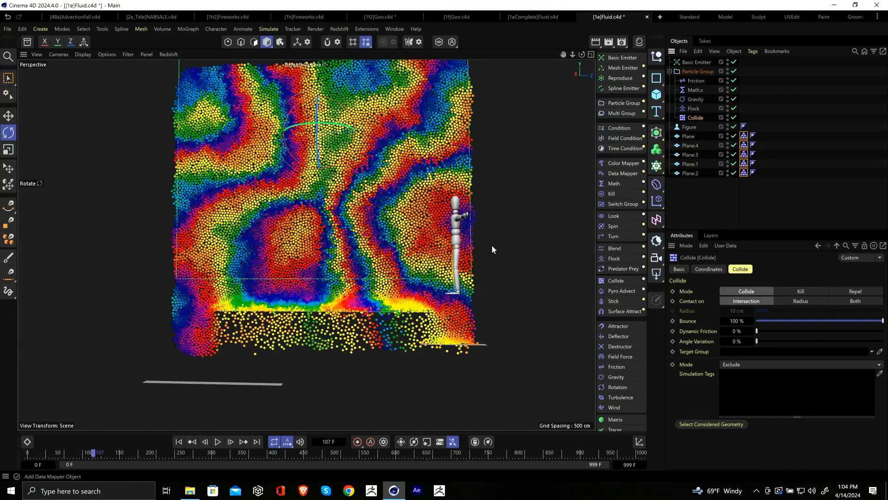
{"action": "left_click", "coordinate": [184, 440]}
{"action": "left_click", "coordinate": [218, 441]}
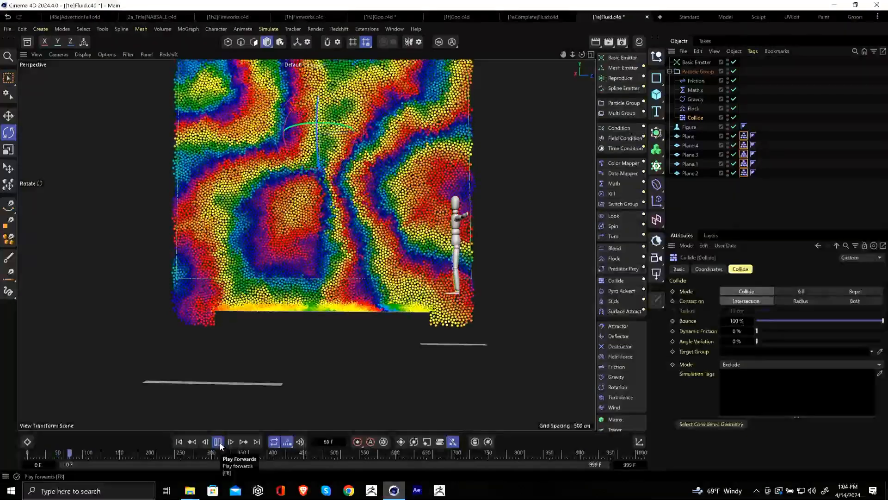
{"action": "left_click", "coordinate": [216, 441]}
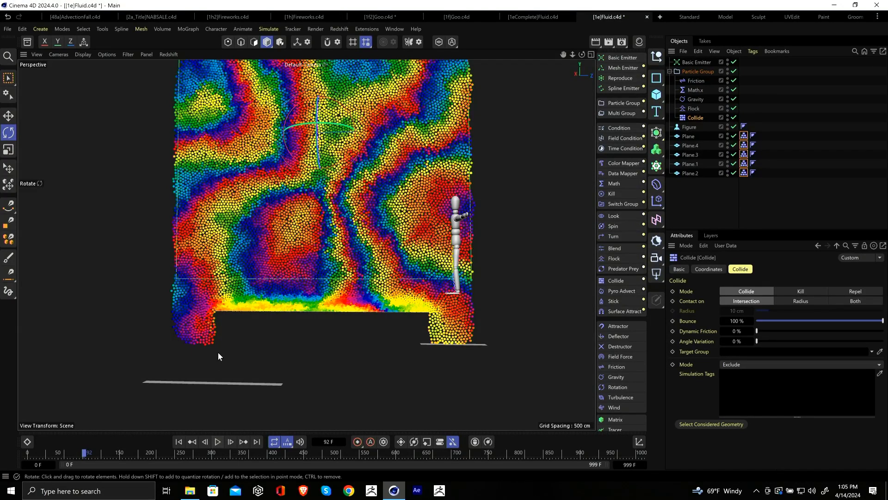
Step: Continue playback and examine how the particle fluid flows over and between the collider planes, then stop it
{"action": "left_click", "coordinate": [218, 441]}
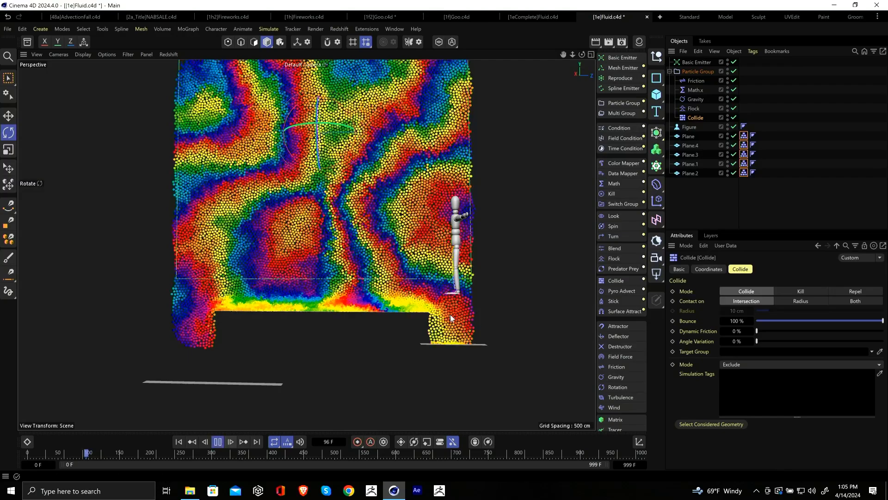
{"action": "middle_click_drag", "start_coordinate": [450, 314], "coordinate": [447, 241], "text": "alt"}
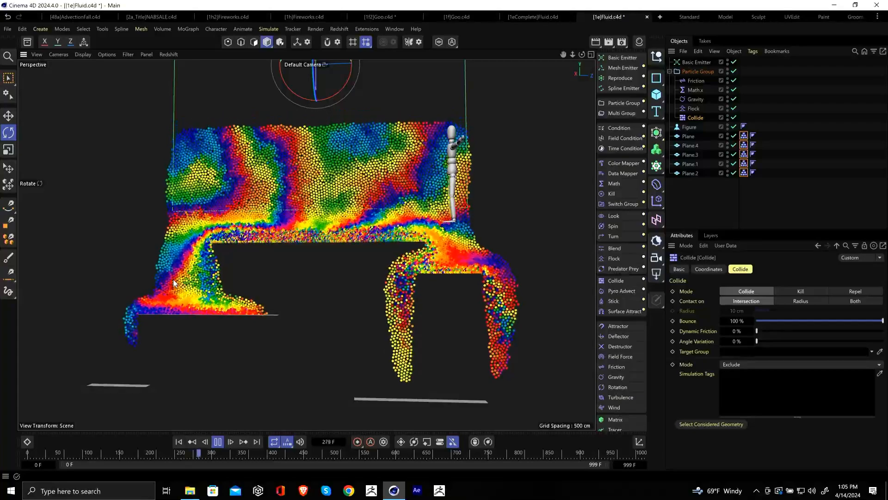
{"action": "scroll", "coordinate": [306, 244], "scroll_direction": "down", "scroll_amount": 3}
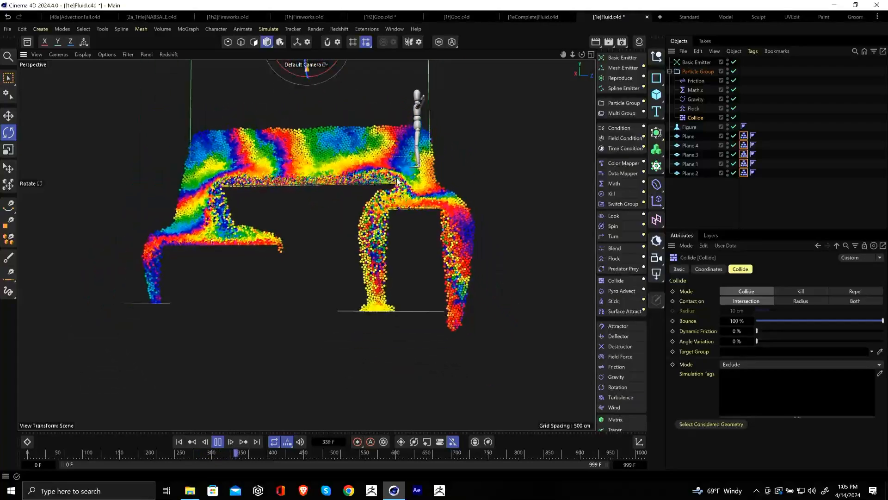
{"action": "left_click_drag", "start_coordinate": [398, 174], "coordinate": [373, 194], "text": "alt"}
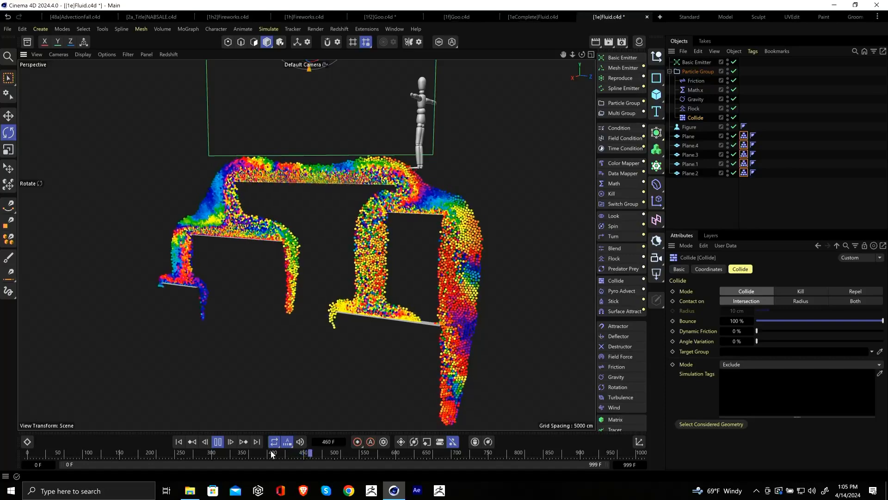
{"action": "left_click", "coordinate": [217, 443]}
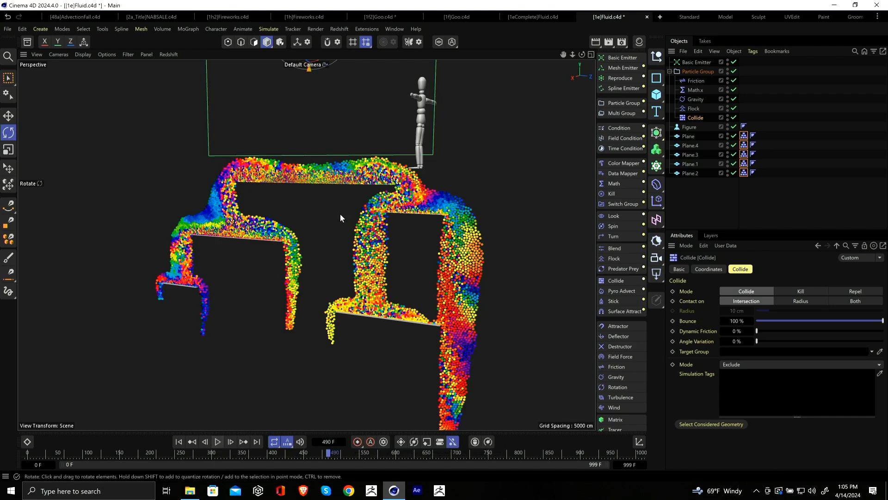
{"action": "scroll", "coordinate": [359, 196], "scroll_direction": "up", "scroll_amount": 4}
{"action": "scroll", "coordinate": [363, 196], "scroll_direction": "down", "scroll_amount": 5}
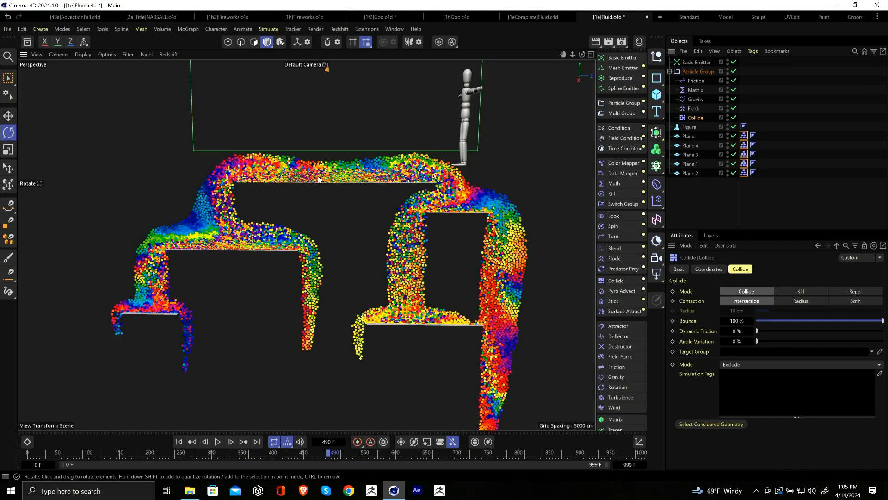
Step: Replay the simulation from the first frame to check for particles jittering on the uppermost plane, and stop it
{"action": "left_click", "coordinate": [178, 441]}
{"action": "left_click", "coordinate": [215, 441]}
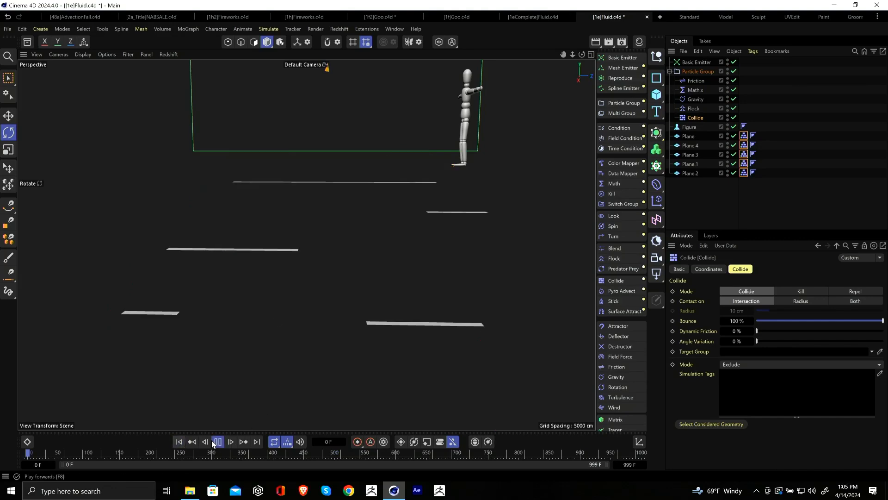
{"action": "left_click", "coordinate": [216, 442]}
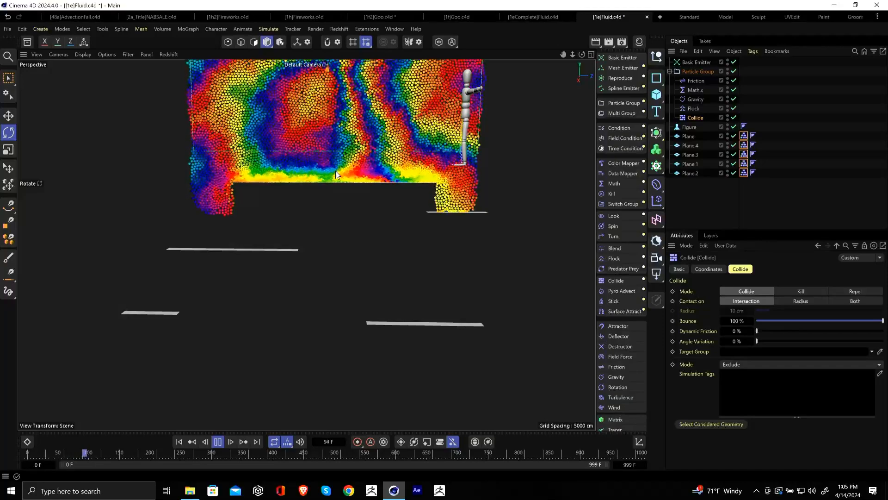
{"action": "left_click", "coordinate": [218, 441]}
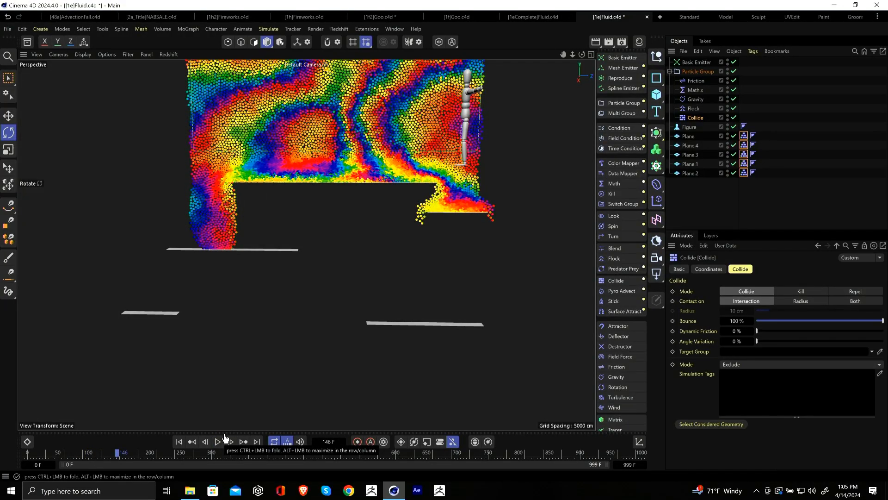
Step: Set the particle Substeps to 3 in the project's simulation settings and resume playback to check the result
{"action": "key", "text": "ctrl+d"}
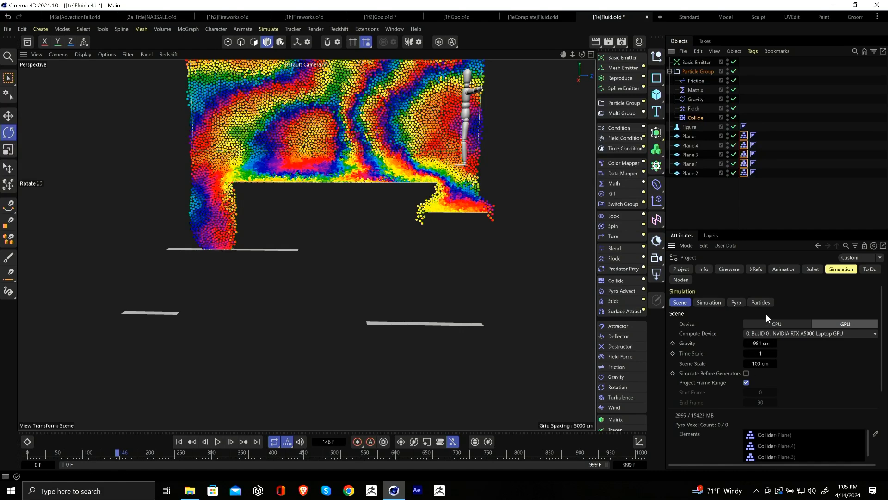
{"action": "left_click", "coordinate": [761, 302]}
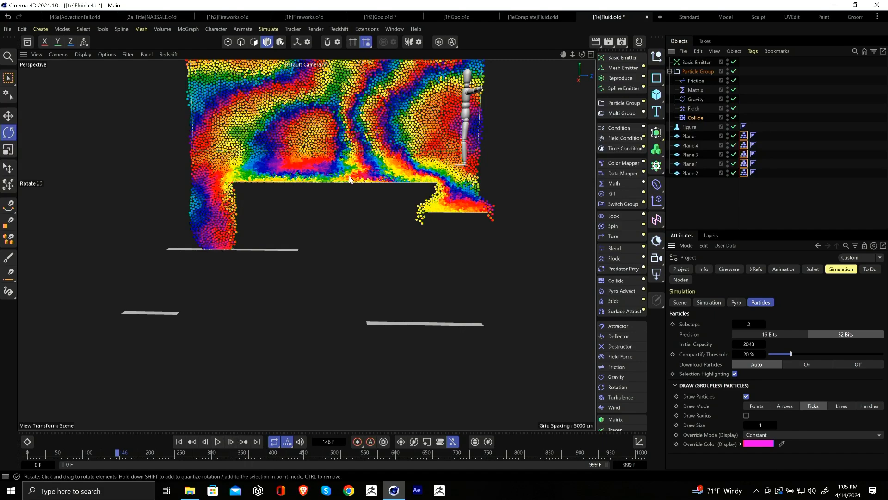
{"action": "scroll", "coordinate": [354, 176], "scroll_direction": "up", "scroll_amount": 3}
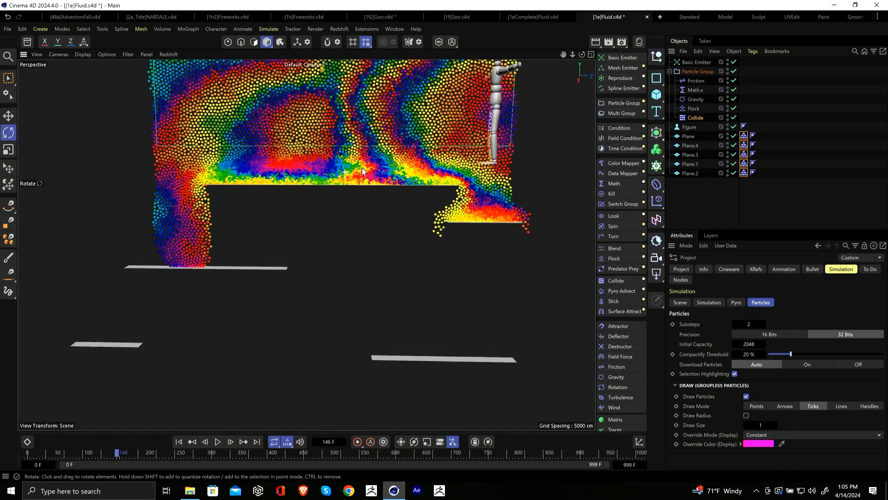
{"action": "left_click", "coordinate": [217, 442]}
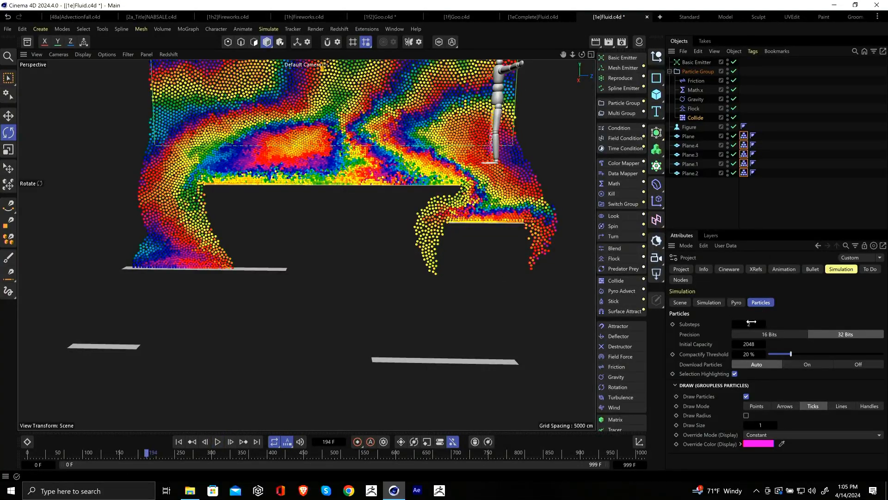
{"action": "left_click", "coordinate": [749, 330]}
{"action": "left_click", "coordinate": [845, 336]}
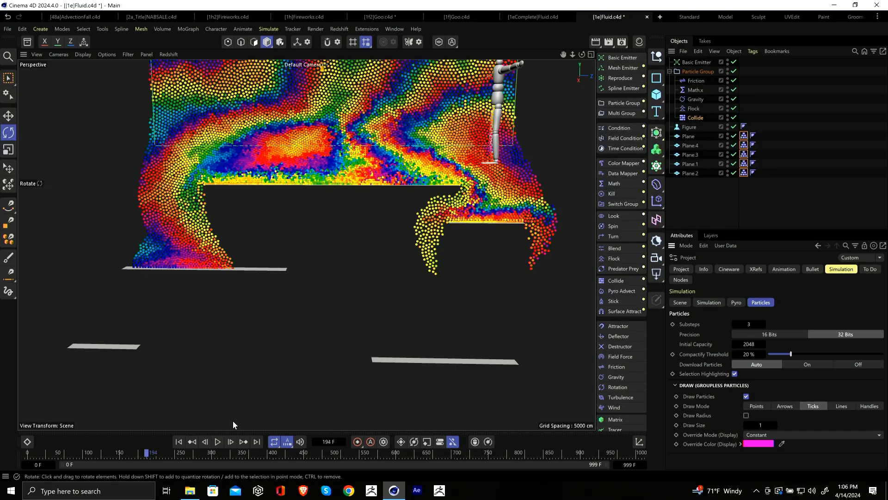
{"action": "left_click", "coordinate": [220, 443]}
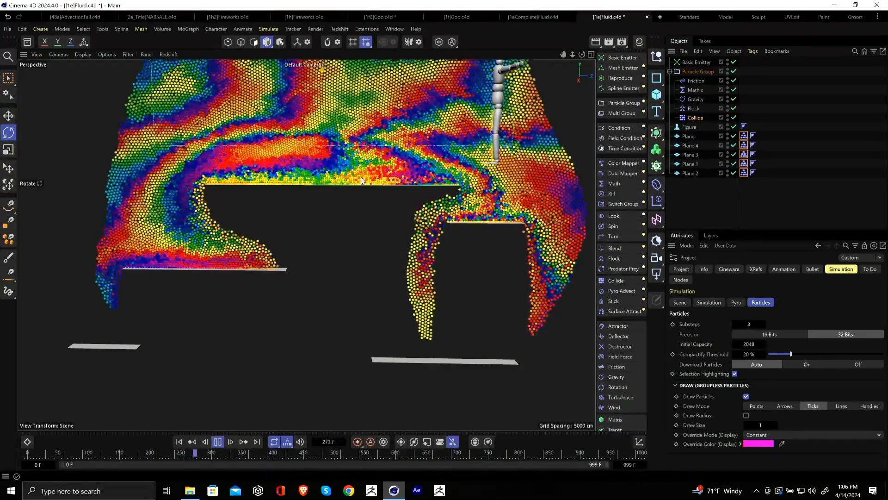
Step: Watch the fluid flow over all the collider planes, stop playback, and review the Flock settings
{"action": "scroll", "coordinate": [477, 190], "scroll_direction": "down", "scroll_amount": 5}
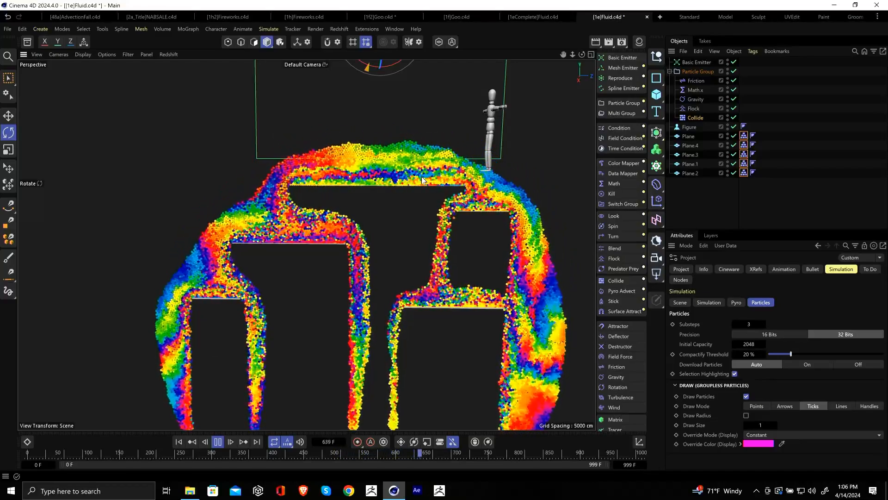
{"action": "left_click", "coordinate": [217, 441]}
{"action": "left_click", "coordinate": [692, 109]}
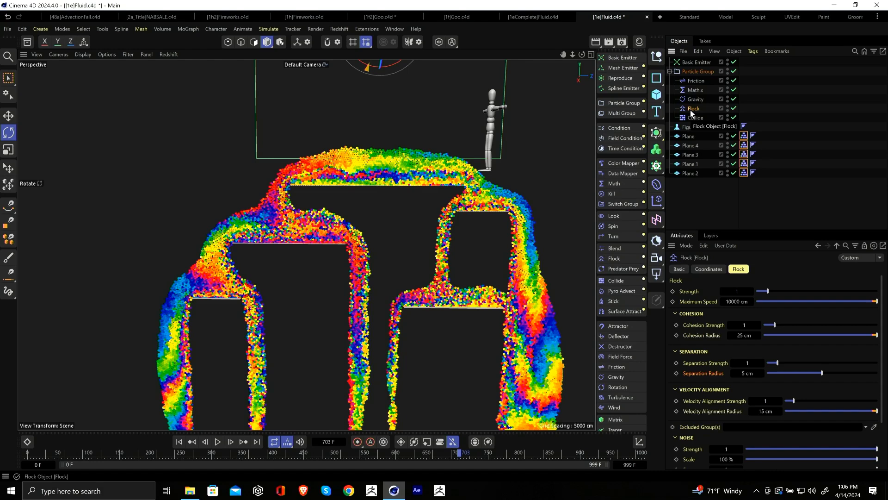
Step: Close the Fluid scene without saving, then stop playback in the completed Fluid scene and close it
{"action": "key", "text": "ctrl+F4"}
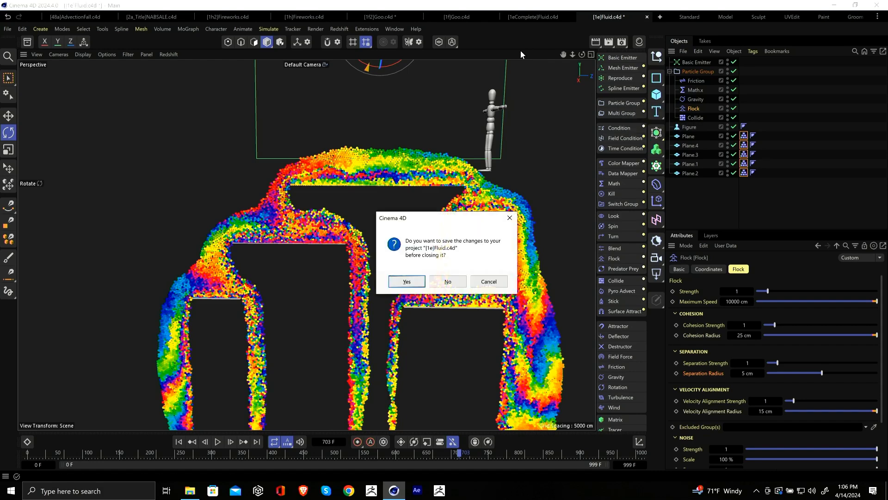
{"action": "left_click", "coordinate": [450, 284]}
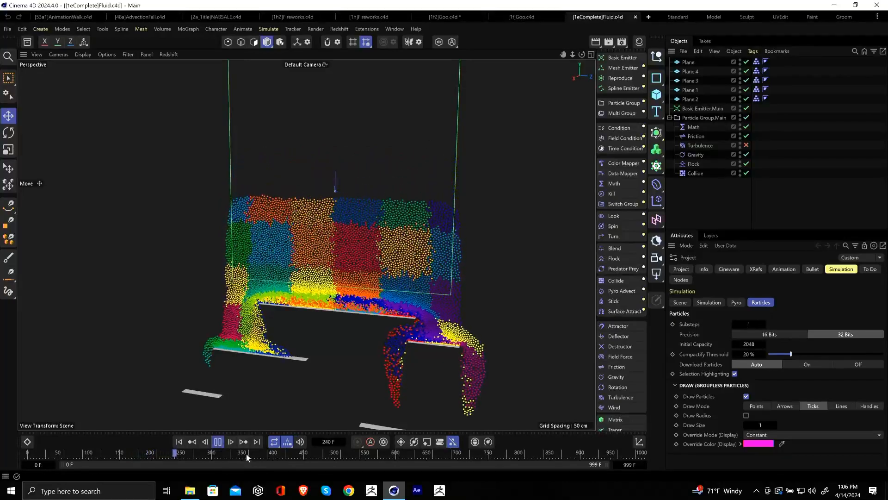
{"action": "left_click", "coordinate": [217, 442]}
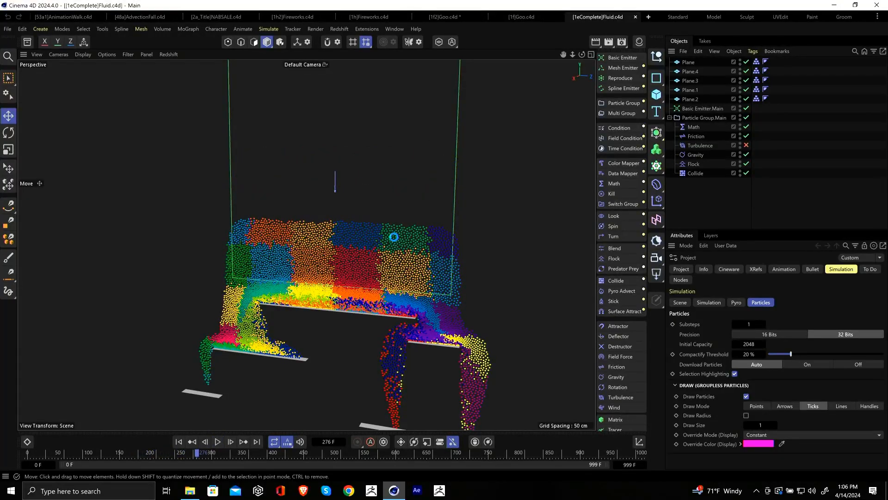
{"action": "key", "text": "ctrl+F4"}
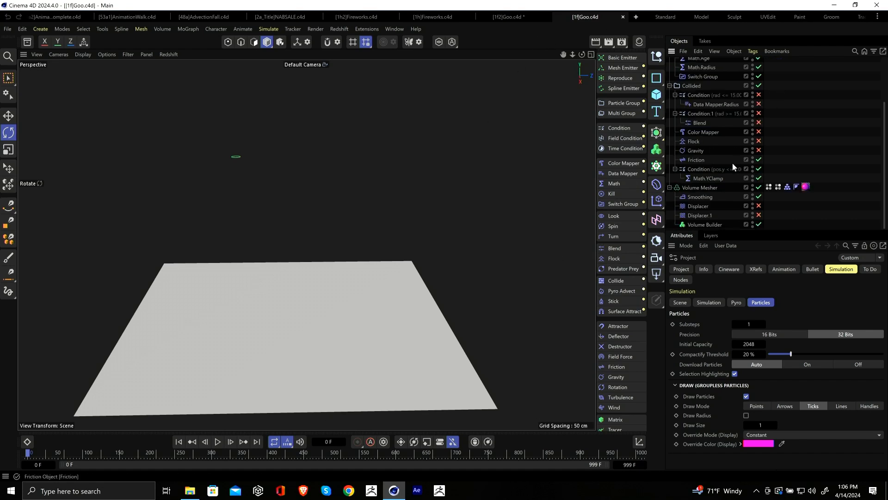
Step: Switch to the [1f2]Goo.c4d scene and disable the Volume Mesher together with its Volume Builder
{"action": "left_click", "coordinate": [510, 18]}
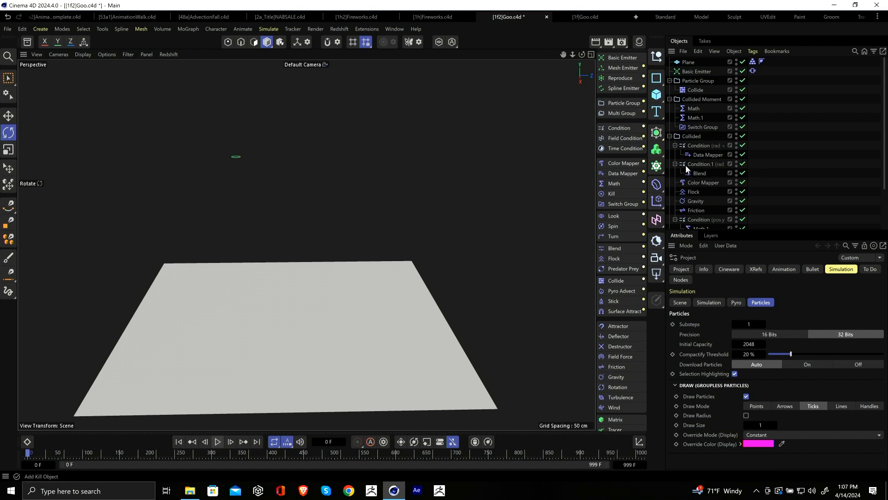
{"action": "scroll", "coordinate": [698, 162], "scroll_direction": "down", "scroll_amount": 2}
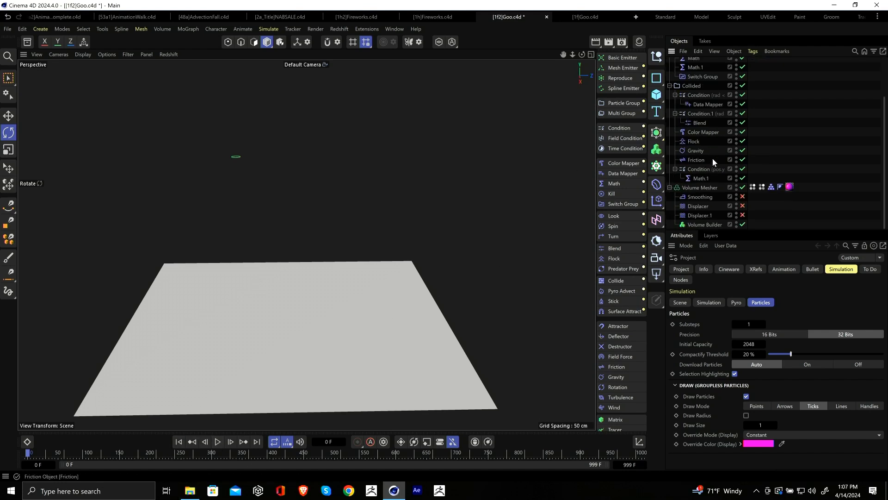
{"action": "left_click", "coordinate": [741, 187]}
Step: Examine the Goo scene's hierarchy, covering the Particle Group, Collided Moment and Collided groups and their modifiers
{"action": "scroll", "coordinate": [782, 134], "scroll_direction": "up", "scroll_amount": 2}
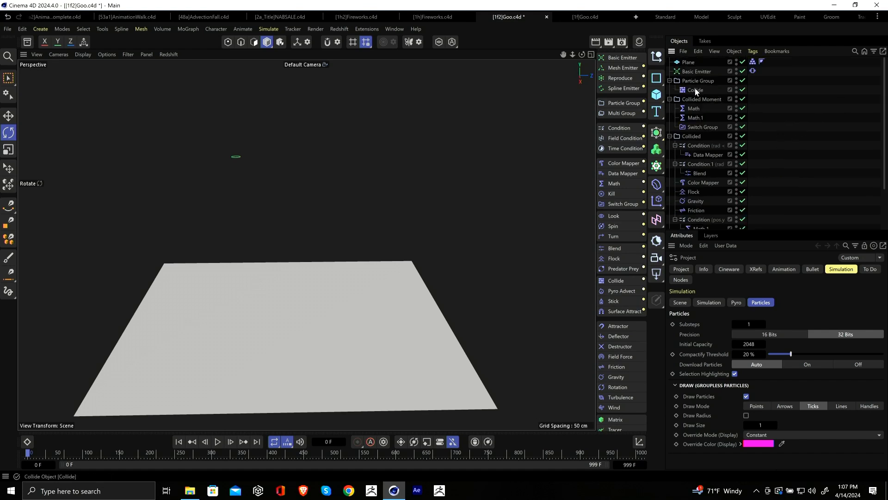
{"action": "scroll", "coordinate": [721, 131], "scroll_direction": "down", "scroll_amount": 2}
{"action": "scroll", "coordinate": [746, 172], "scroll_direction": "up", "scroll_amount": 2}
{"action": "scroll", "coordinate": [713, 165], "scroll_direction": "down", "scroll_amount": 2}
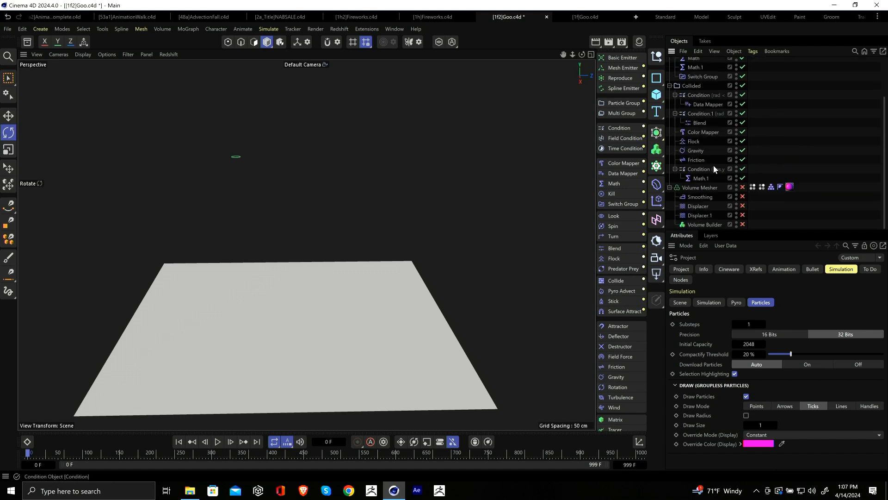
{"action": "scroll", "coordinate": [711, 140], "scroll_direction": "up", "scroll_amount": 2}
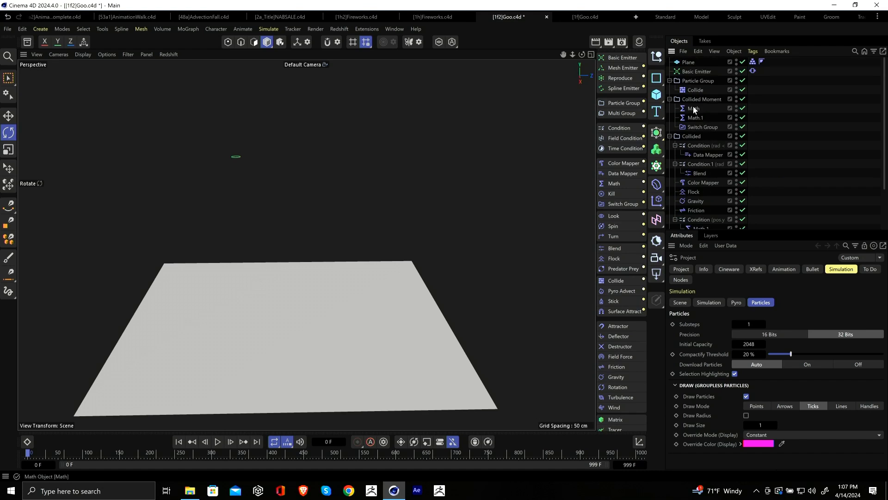
{"action": "left_click", "coordinate": [689, 102]}
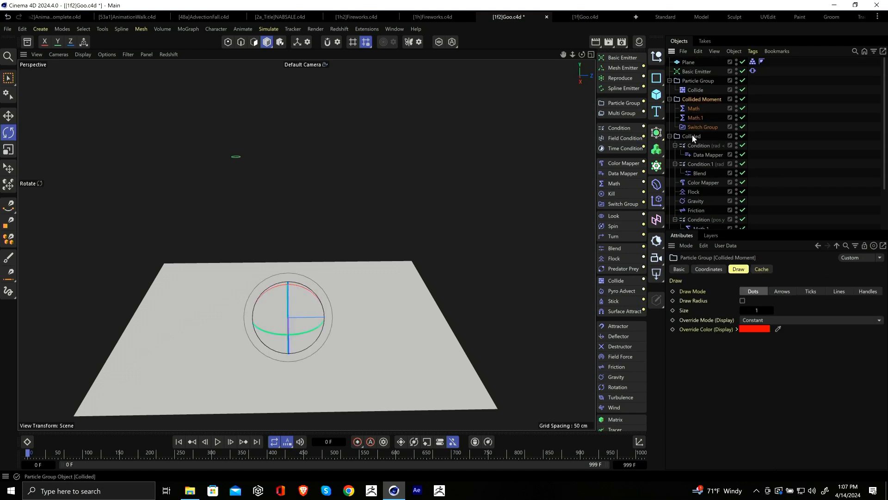
{"action": "left_click", "coordinate": [693, 137], "text": "ctrl"}
{"action": "scroll", "coordinate": [702, 148], "scroll_direction": "down", "scroll_amount": 2}
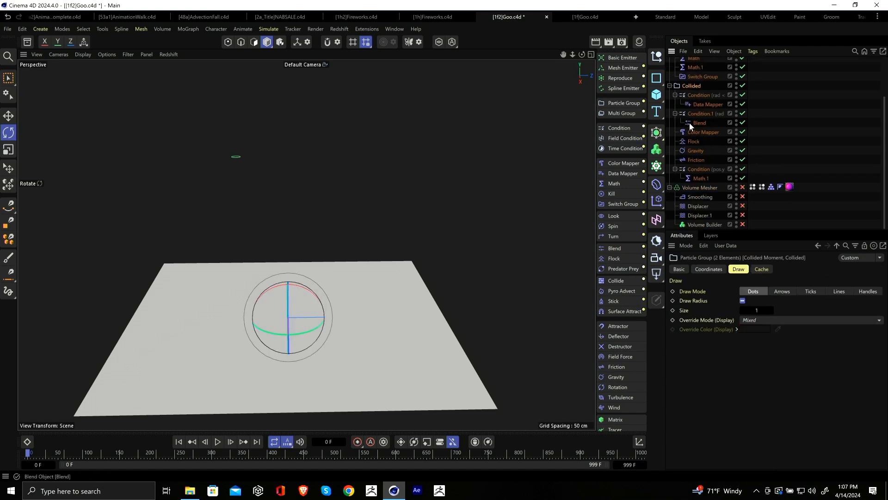
{"action": "scroll", "coordinate": [694, 111], "scroll_direction": "up", "scroll_amount": 2}
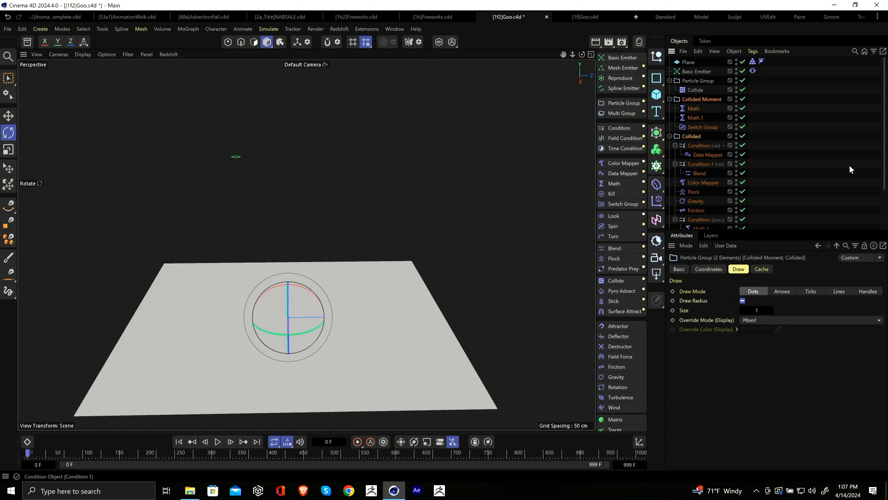
{"action": "left_click", "coordinate": [689, 100]}
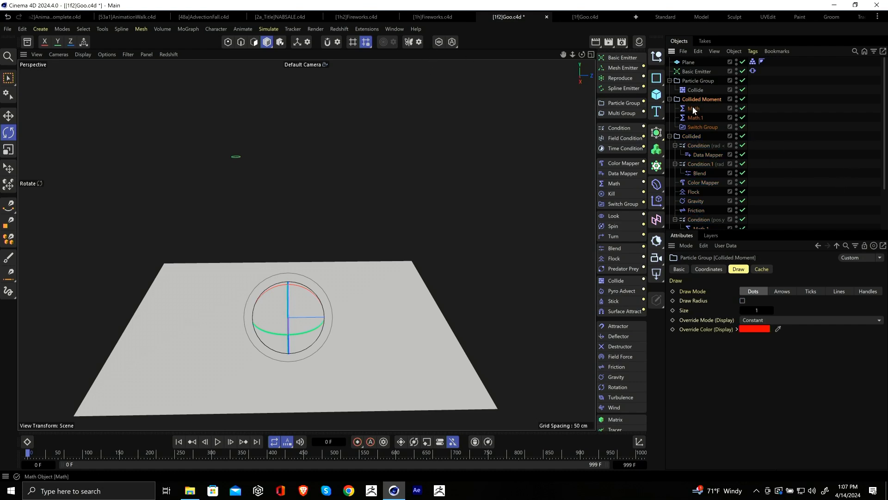
Step: Play the Goo simulation until particles land on the plane, stop it, and inspect the impact from a low side angle
{"action": "left_click", "coordinate": [219, 443]}
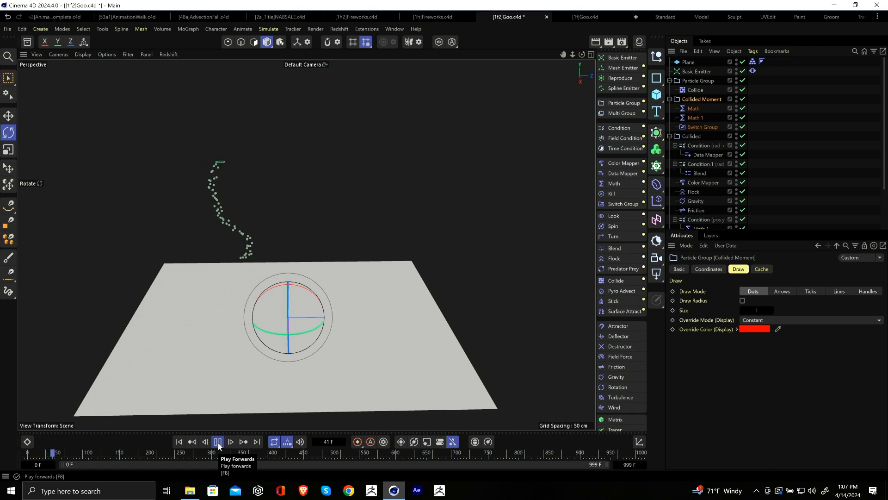
{"action": "left_click", "coordinate": [218, 443]}
{"action": "left_click_drag", "start_coordinate": [279, 351], "coordinate": [228, 349], "text": "alt"}
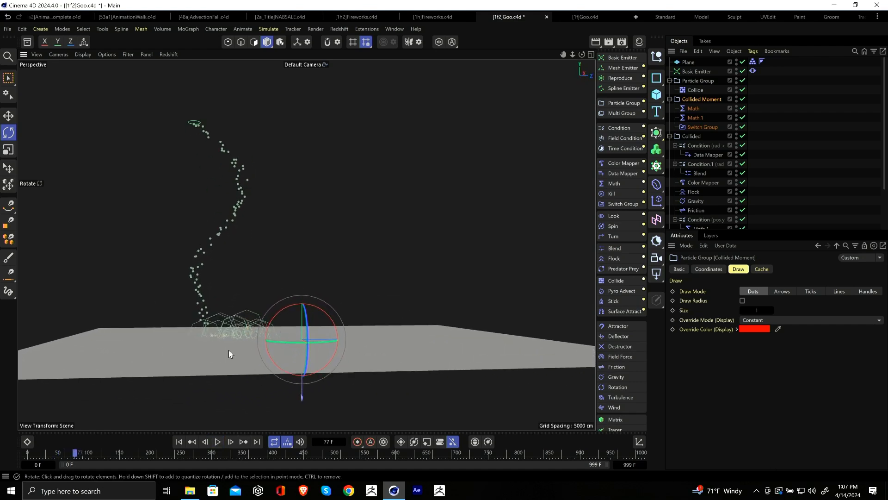
Step: Examine the Collide target group and the Collided Moment group's Math, Math.1 and Switch Group settings
{"action": "left_click", "coordinate": [693, 90]}
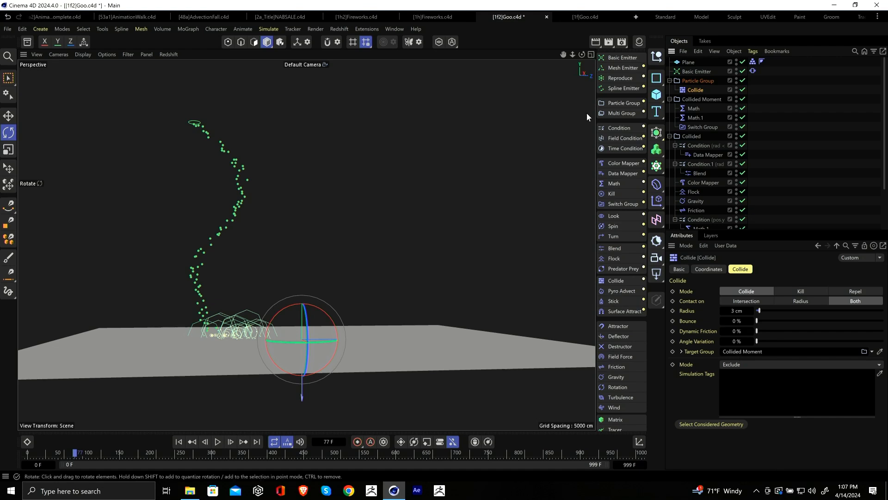
{"action": "left_click", "coordinate": [680, 103]}
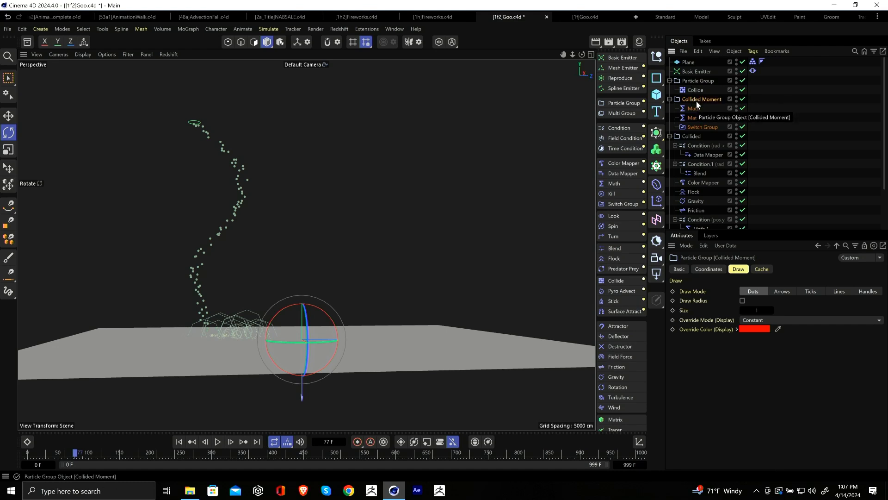
{"action": "left_click", "coordinate": [694, 109]}
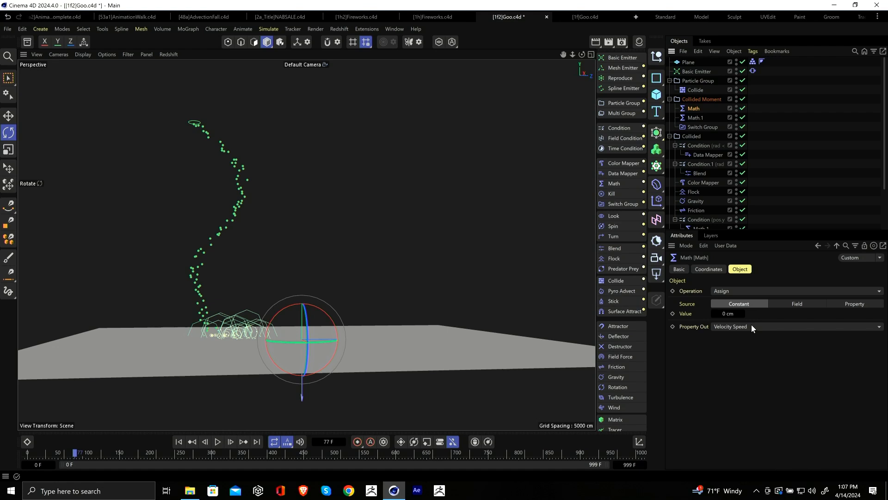
{"action": "left_click", "coordinate": [696, 119]}
{"action": "double_click", "coordinate": [696, 120]}
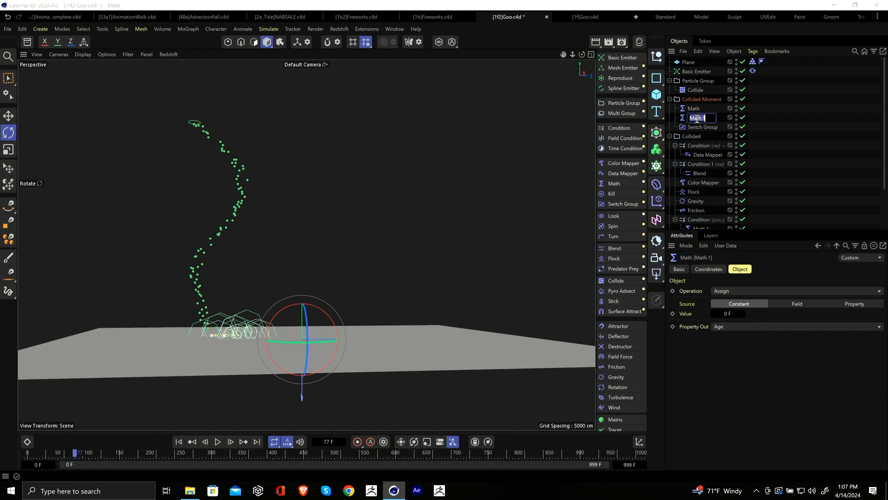
{"action": "left_click", "coordinate": [701, 127]}
{"action": "left_click", "coordinate": [700, 121]}
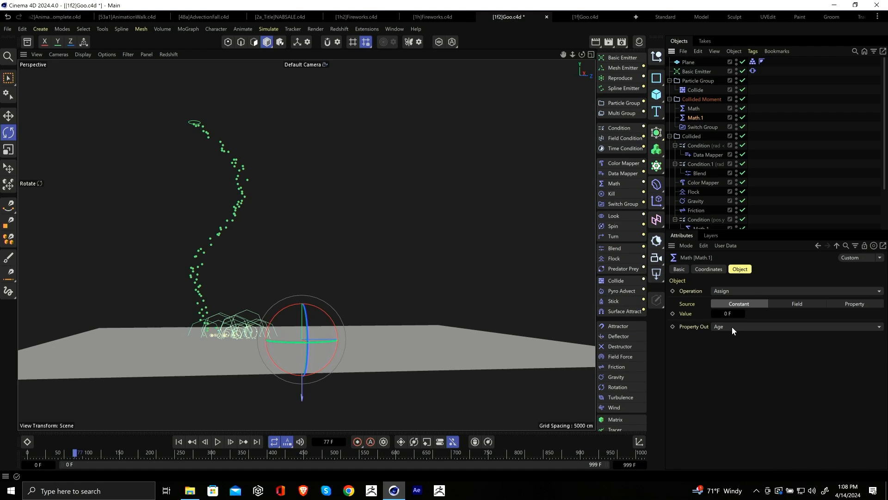
{"action": "left_click", "coordinate": [692, 126]}
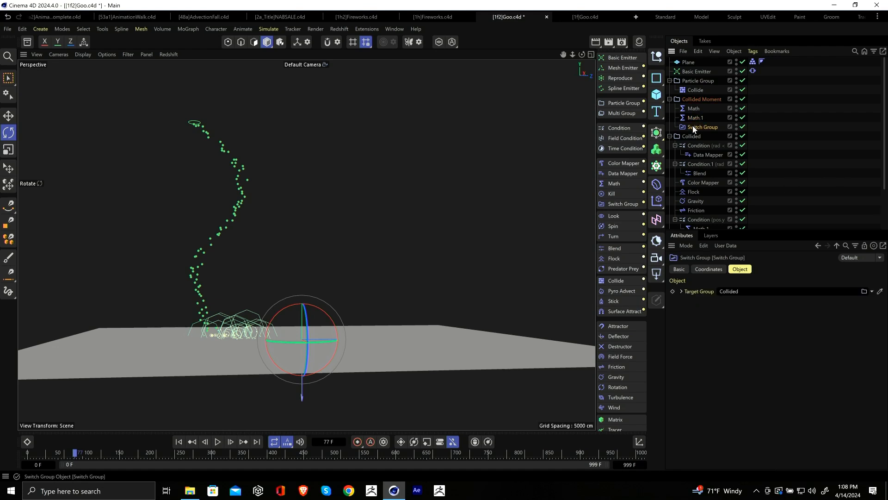
{"action": "left_click", "coordinate": [696, 100]}
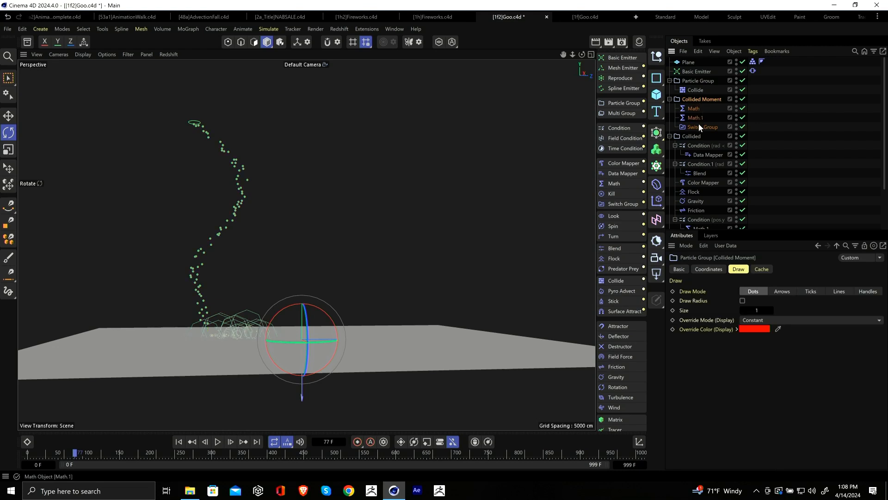
{"action": "left_click", "coordinate": [699, 127], "text": "shift"}
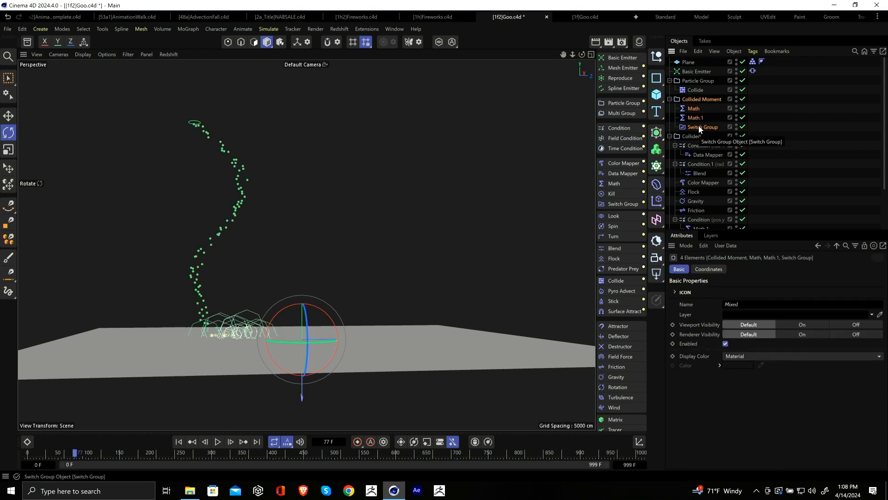
Step: Review the Collided group's age-to-radius Data Mapper and play the simulation briefly to watch the landed particles grow
{"action": "left_click", "coordinate": [694, 136]}
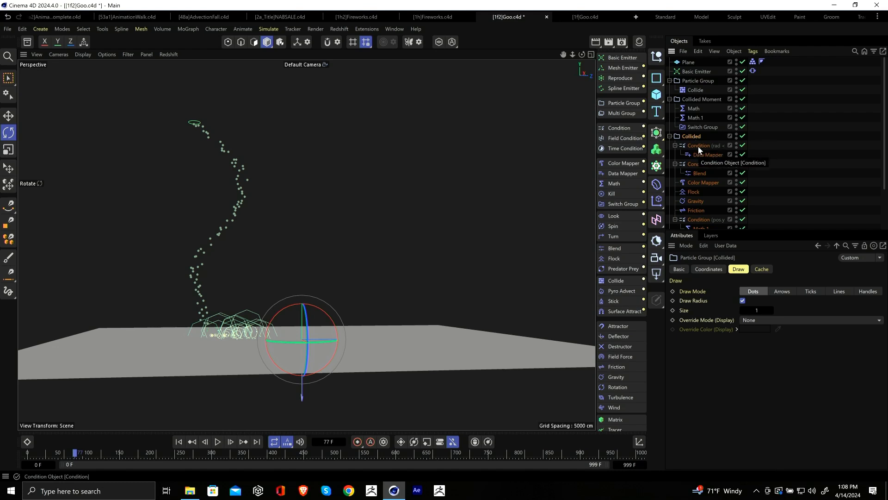
{"action": "left_click", "coordinate": [703, 155]}
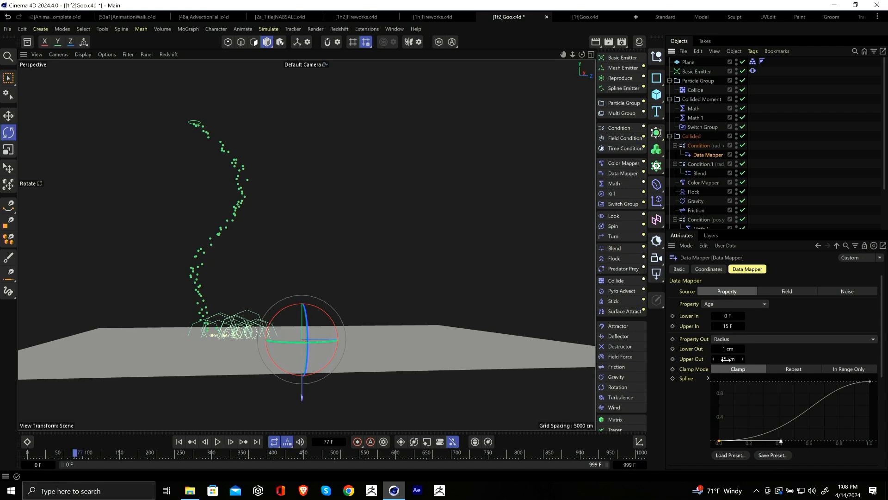
{"action": "scroll", "coordinate": [205, 332], "scroll_direction": "up", "scroll_amount": 3}
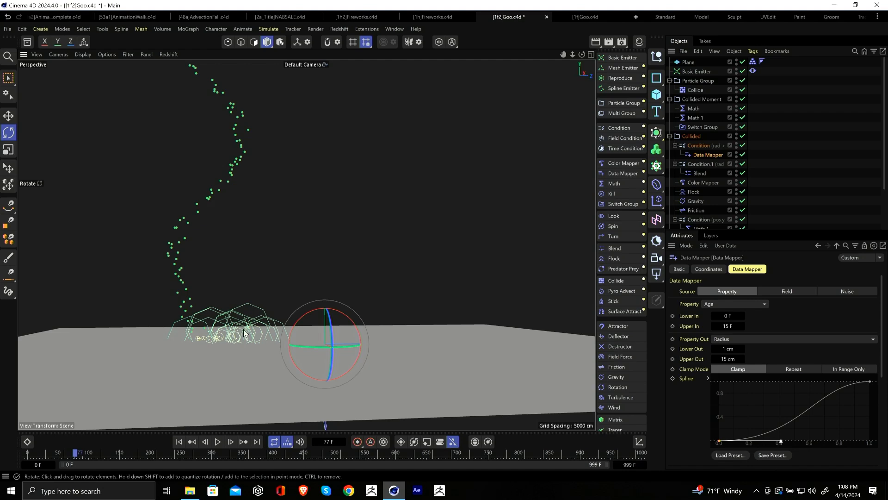
{"action": "left_click", "coordinate": [219, 442]}
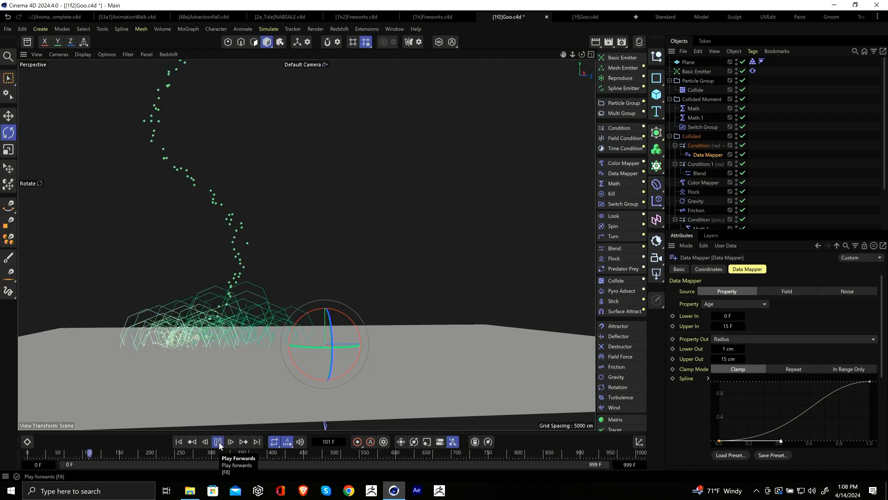
{"action": "left_click", "coordinate": [218, 442]}
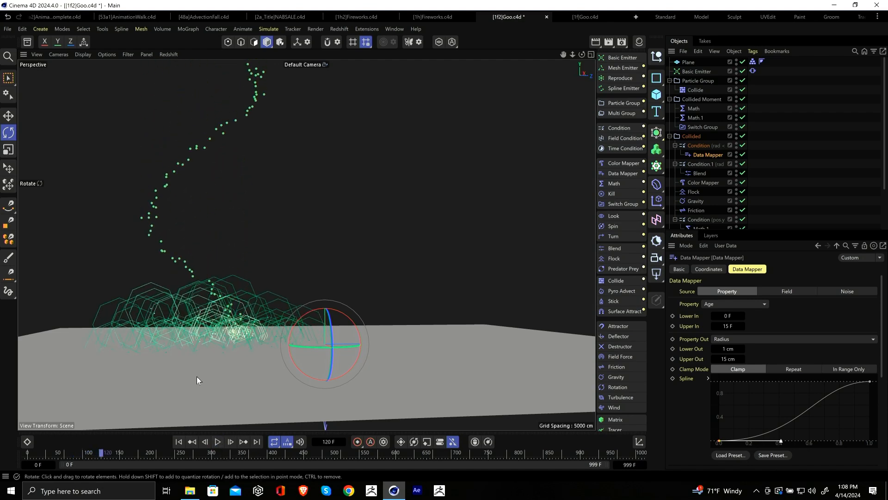
Step: Disable Blend, Flock and Gravity in the Collided group while reviewing their settings and the Color Mapper's age gradient
{"action": "left_click", "coordinate": [699, 174]}
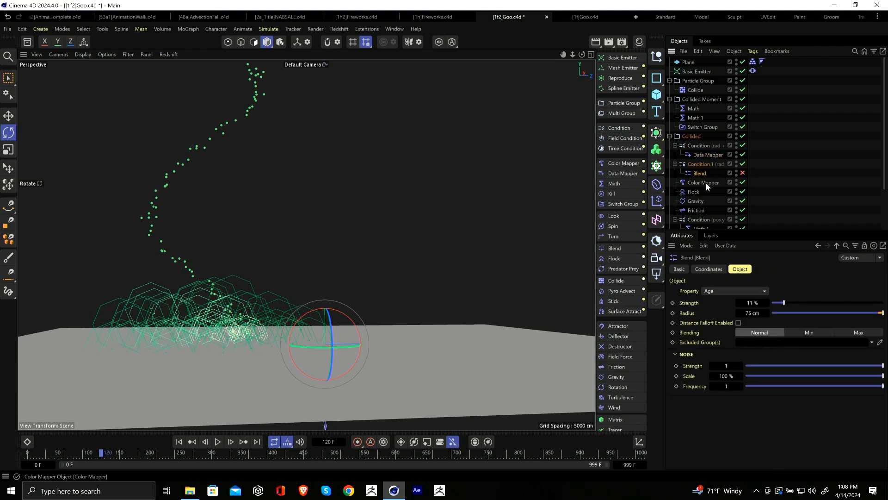
{"action": "left_click", "coordinate": [705, 184]}
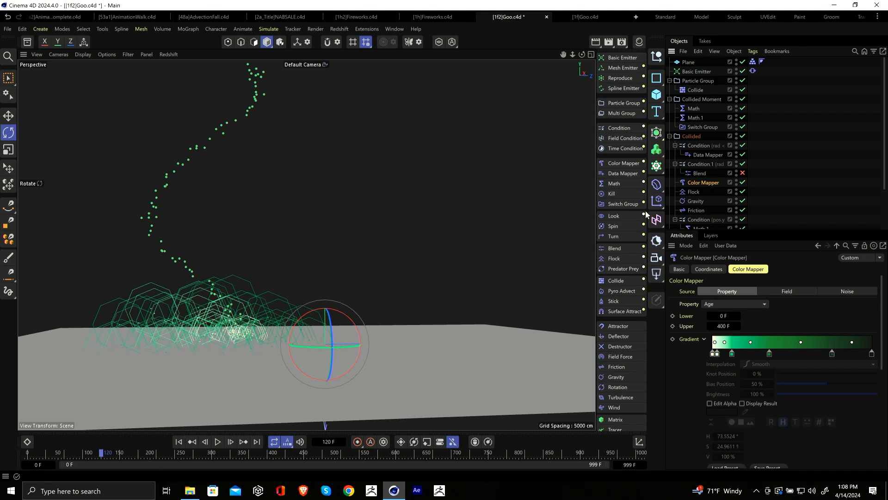
{"action": "left_click", "coordinate": [692, 192]}
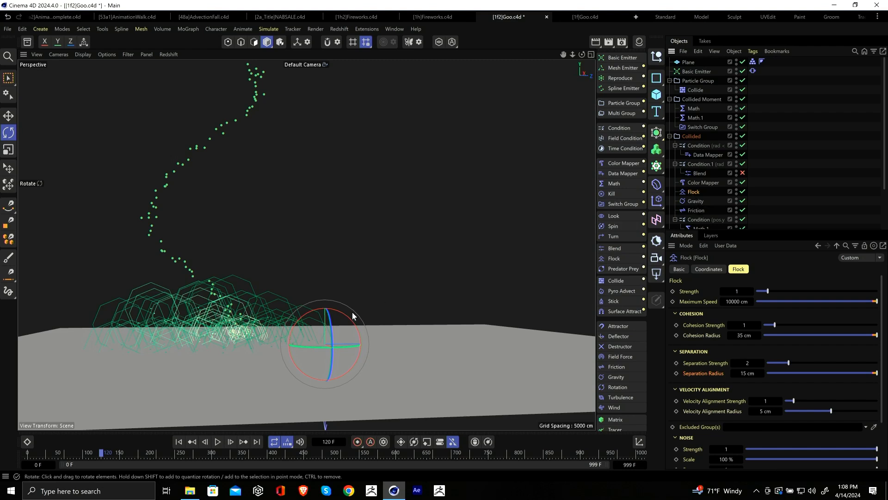
{"action": "left_click", "coordinate": [694, 202]}
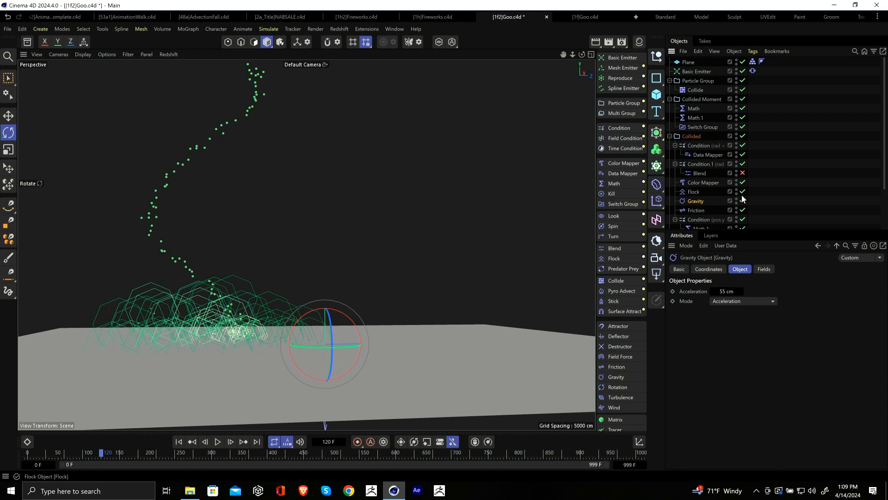
{"action": "left_click_drag", "start_coordinate": [743, 200], "coordinate": [749, 194]}
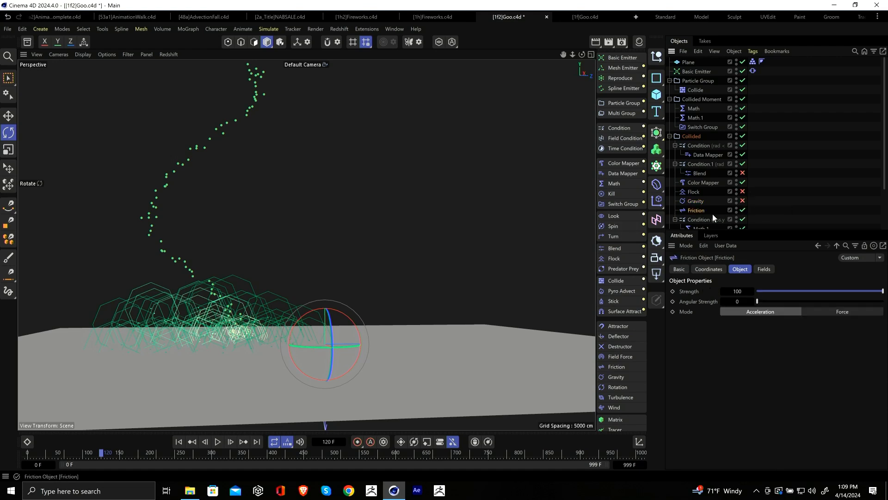
Step: Review the Math.1 modifier under the Collided group's position condition and inspect the landed particles from a higher angle
{"action": "scroll", "coordinate": [712, 214], "scroll_direction": "down", "scroll_amount": 3}
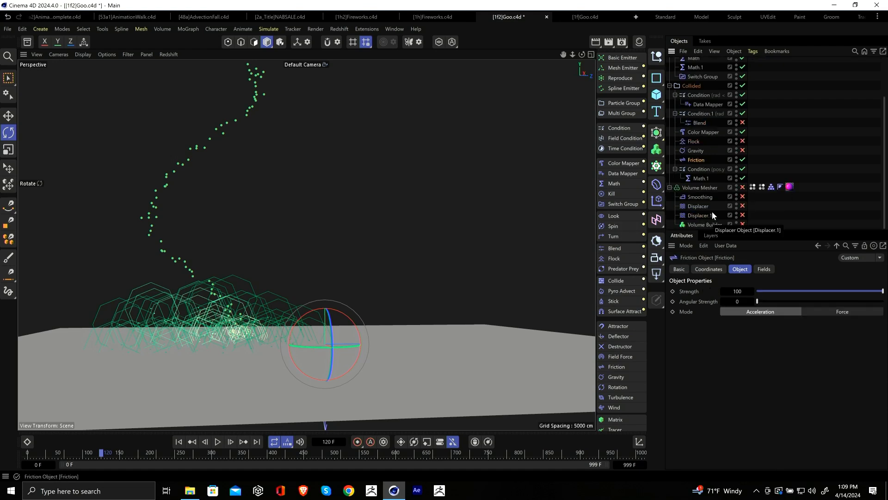
{"action": "left_click", "coordinate": [701, 178]}
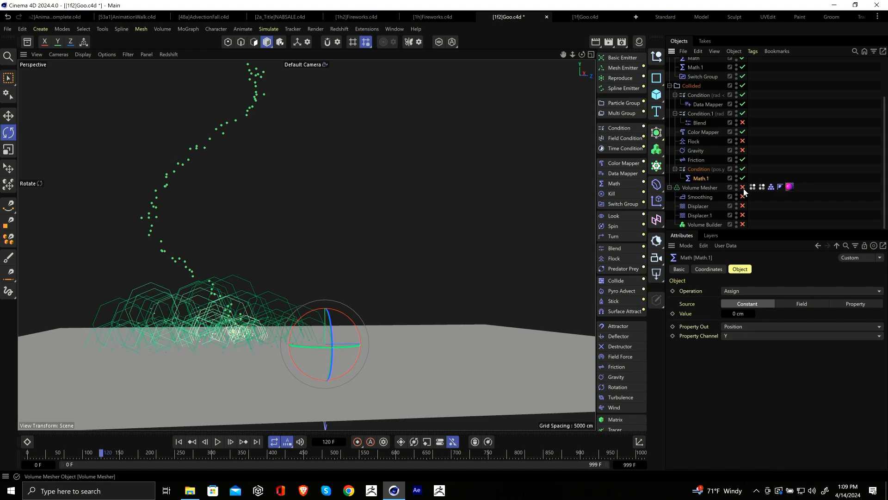
{"action": "left_click_drag", "start_coordinate": [267, 269], "coordinate": [275, 301], "text": "alt"}
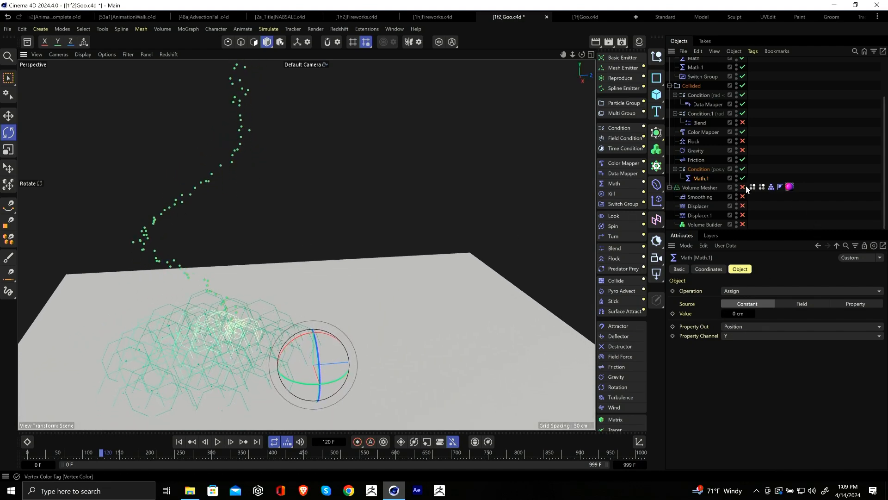
Step: Enable the Volume Builder and Volume Mesher for the Collided particles, then play the simulation from the start and stop it at frame 147
{"action": "left_click", "coordinate": [706, 190]}
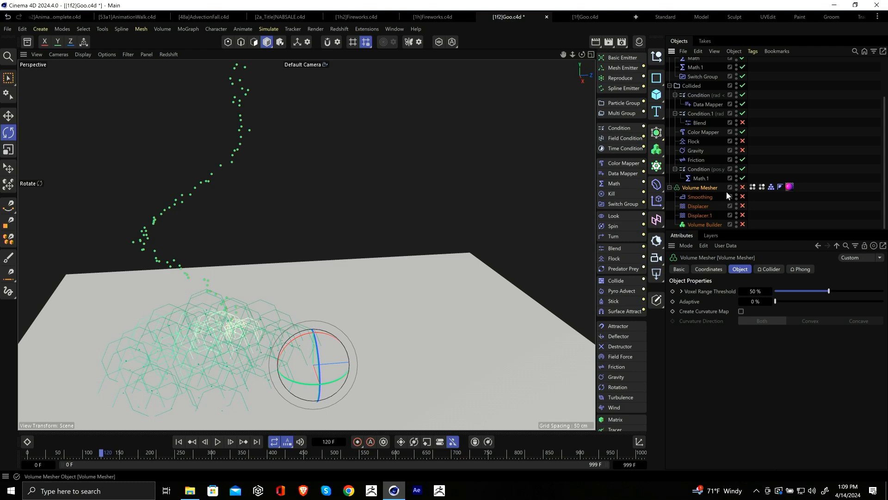
{"action": "left_click", "coordinate": [743, 224]}
{"action": "left_click", "coordinate": [705, 224]}
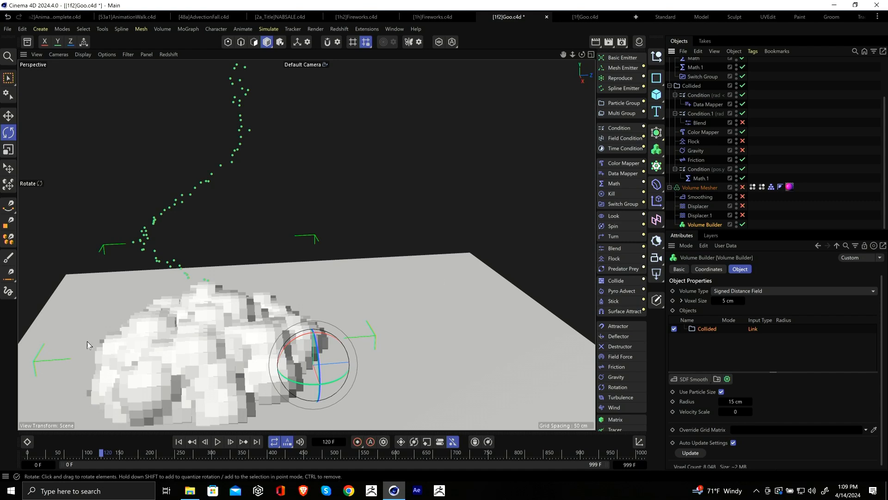
{"action": "left_click", "coordinate": [743, 187]}
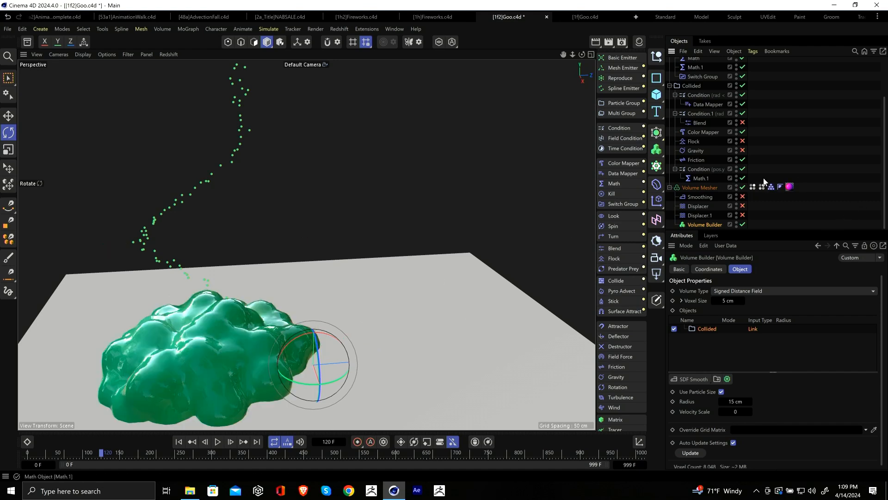
{"action": "left_click", "coordinate": [178, 441]}
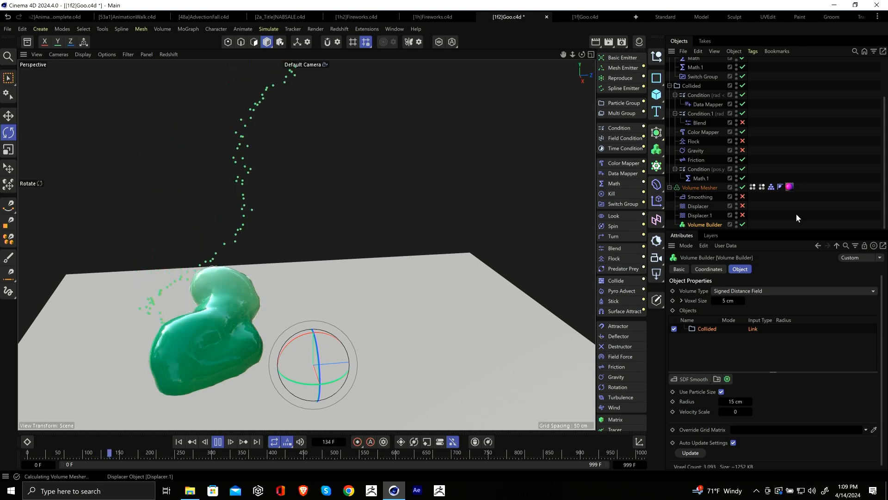
{"action": "left_click", "coordinate": [218, 441]}
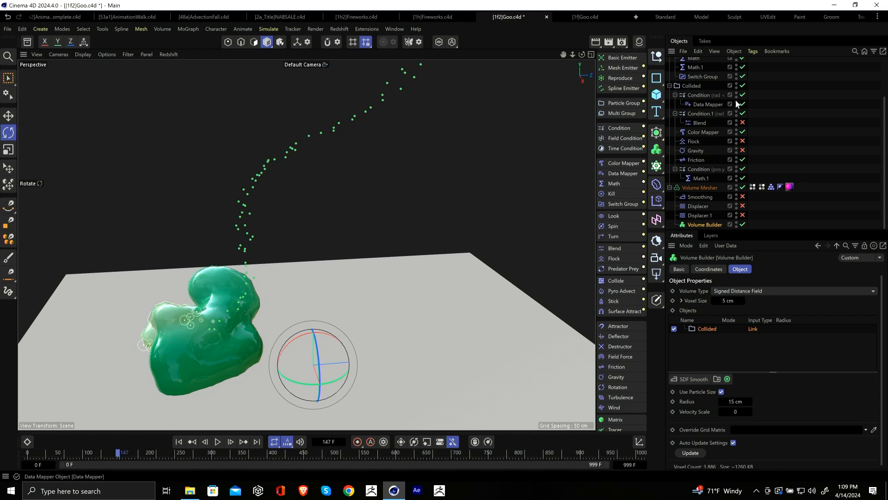
Step: Delete the Collider tag from the Volume Mesher
{"action": "scroll", "coordinate": [735, 105], "scroll_direction": "up", "scroll_amount": 3}
{"action": "scroll", "coordinate": [711, 153], "scroll_direction": "down", "scroll_amount": 3}
{"action": "left_click", "coordinate": [771, 187]}
{"action": "key", "text": "Delete"}
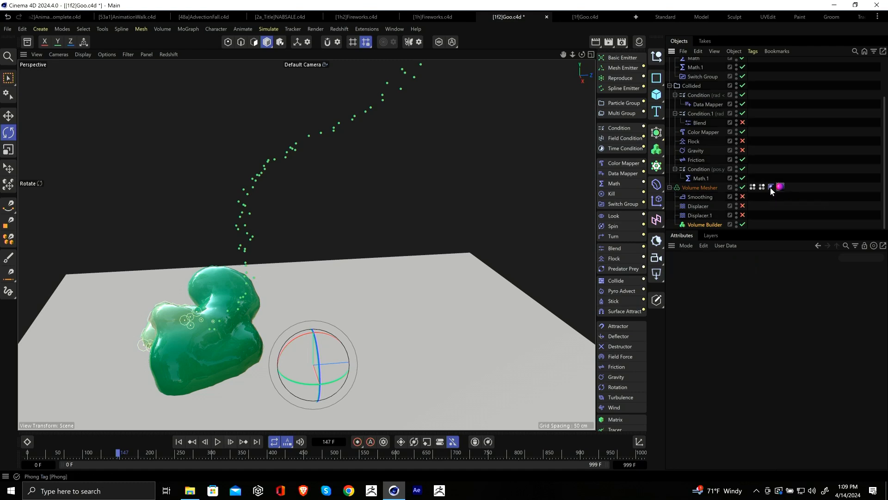
Step: Play the goo simulation from the start without the mesher's Collider tag, stop it and rewind to frame 0
{"action": "left_click", "coordinate": [174, 443]}
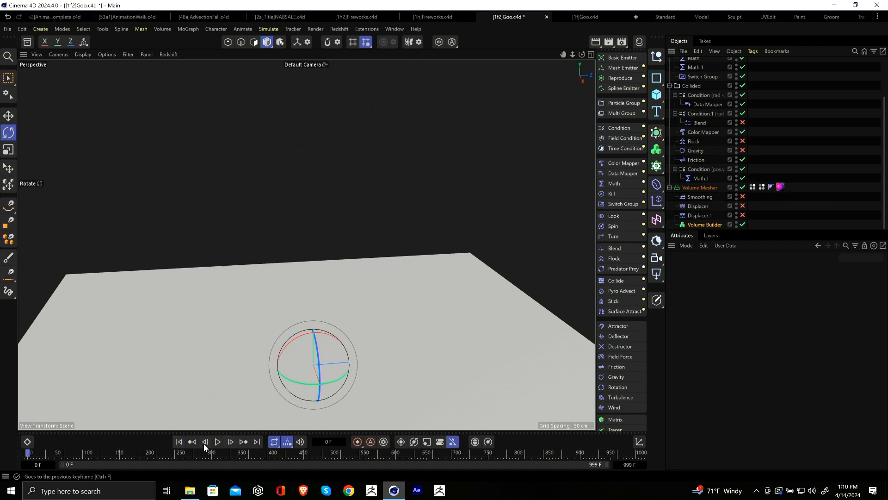
{"action": "left_click", "coordinate": [217, 442]}
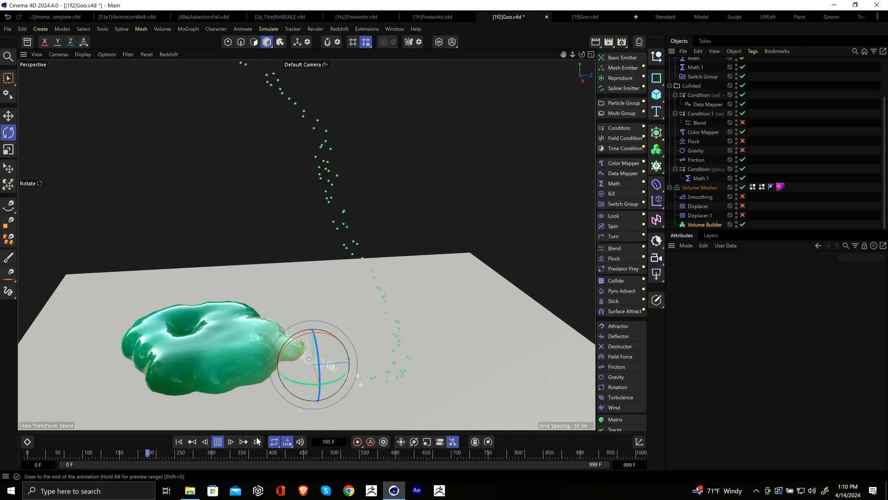
{"action": "left_click", "coordinate": [216, 441]}
{"action": "left_click", "coordinate": [179, 442]}
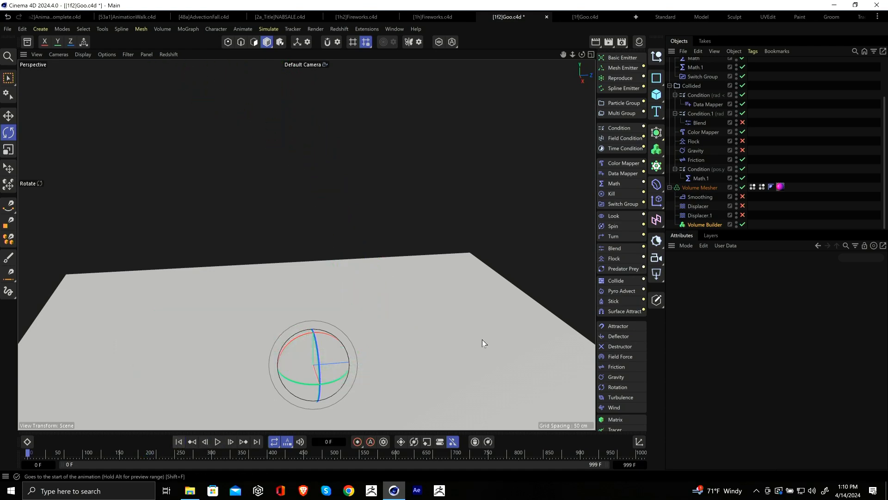
Step: Add a Collider simulation tag to the Volume Mesher with Collider Side set to Both and Bounce and Friction set to 0
{"action": "right_click", "coordinate": [718, 191]}
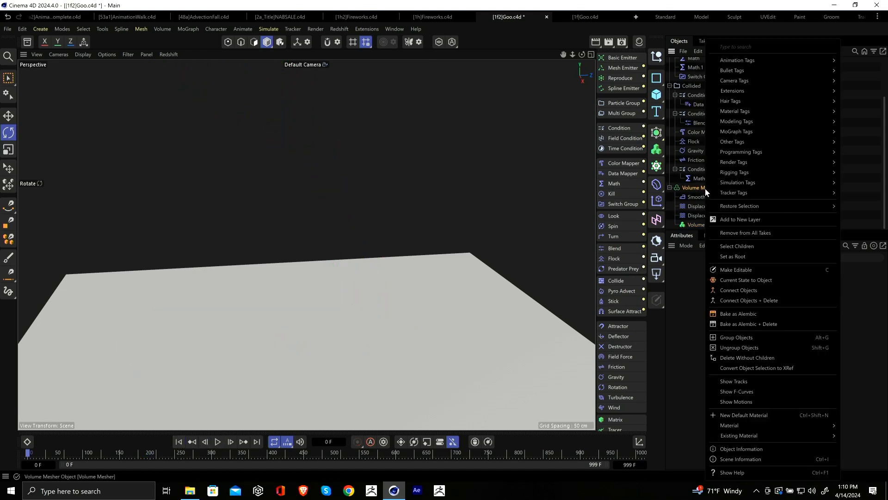
{"action": "mouse_move", "coordinate": [745, 184]}
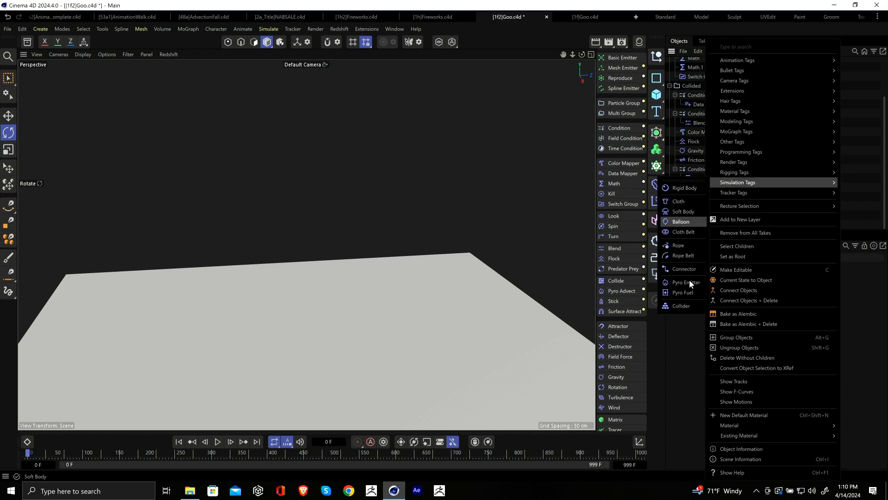
{"action": "left_click", "coordinate": [696, 304]}
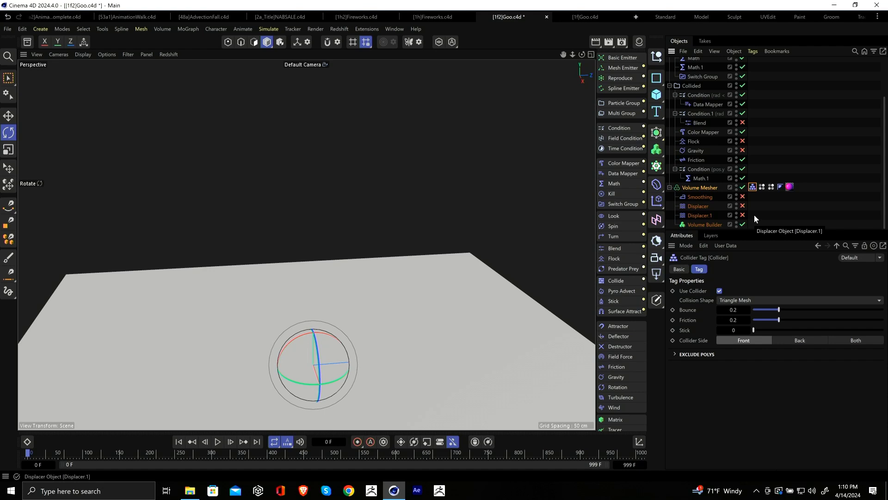
{"action": "left_click", "coordinate": [855, 341]}
{"action": "left_click", "coordinate": [771, 309]}
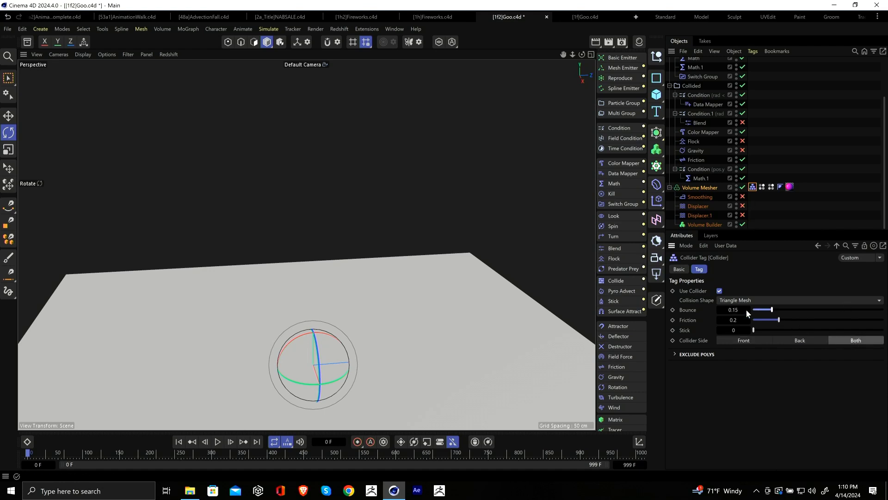
Step: Play the simulation, re-enable Flock and Gravity in the Collided group while it runs, and review the Gravity settings
{"action": "left_click", "coordinate": [217, 442]}
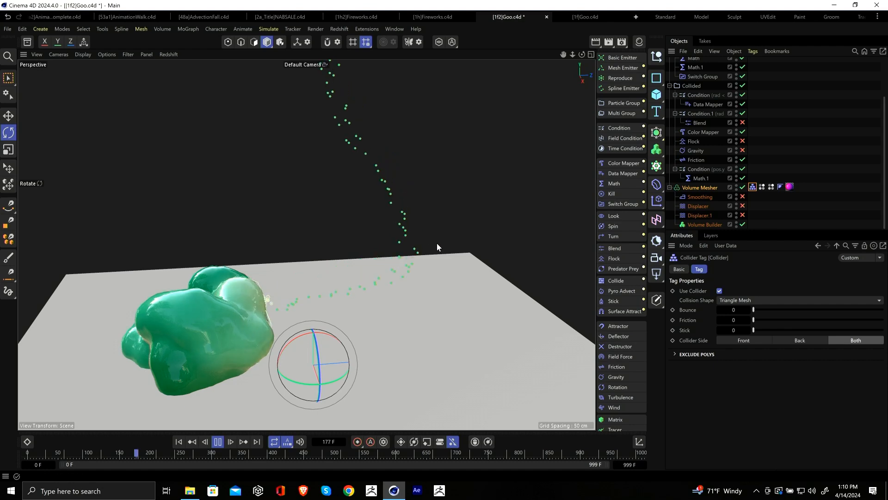
{"action": "left_click", "coordinate": [742, 141]}
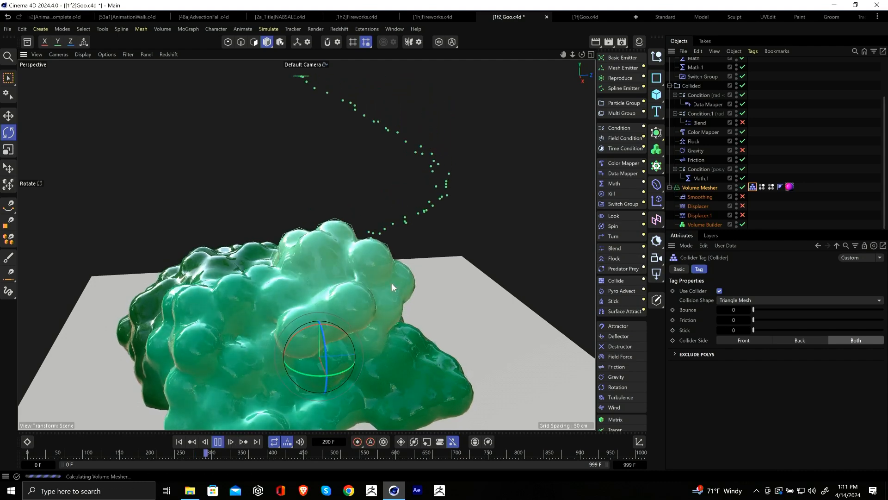
{"action": "left_click", "coordinate": [742, 151]}
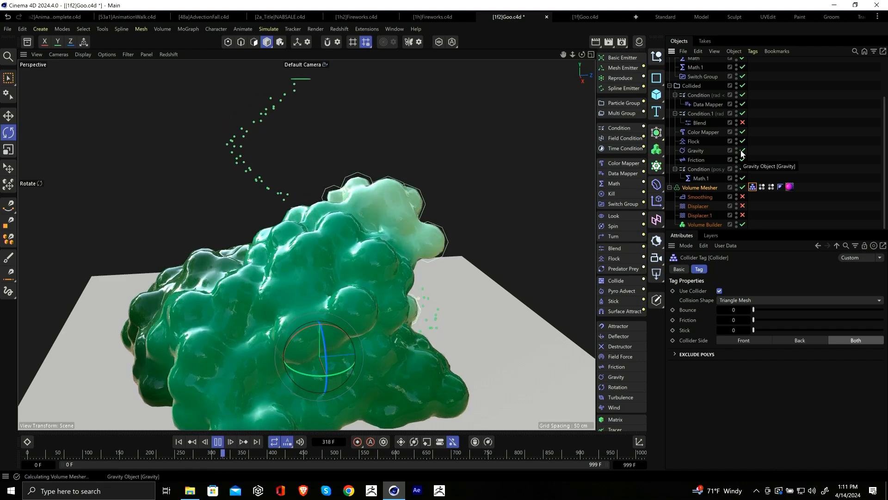
{"action": "left_click", "coordinate": [695, 151]}
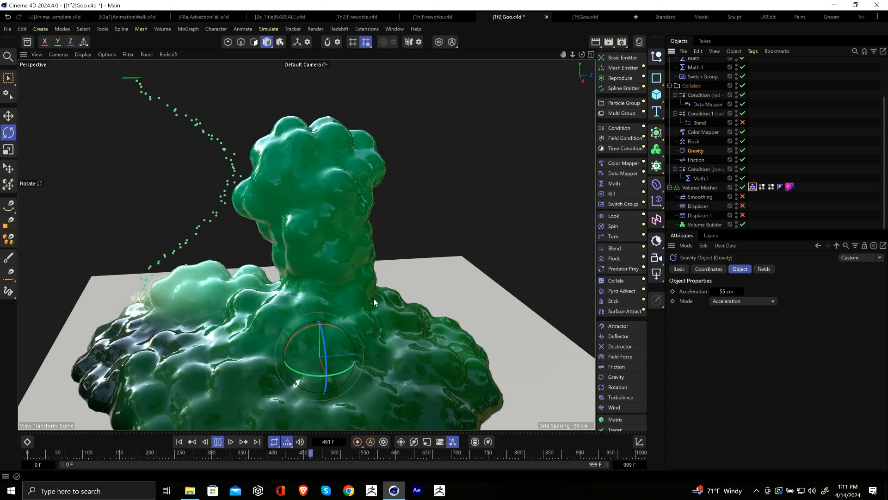
Step: Review the Volume Mesher and the Volume Builder's Collided source settings, then pause the simulation at frame 514
{"action": "left_click", "coordinate": [699, 187]}
{"action": "left_click", "coordinate": [704, 224]}
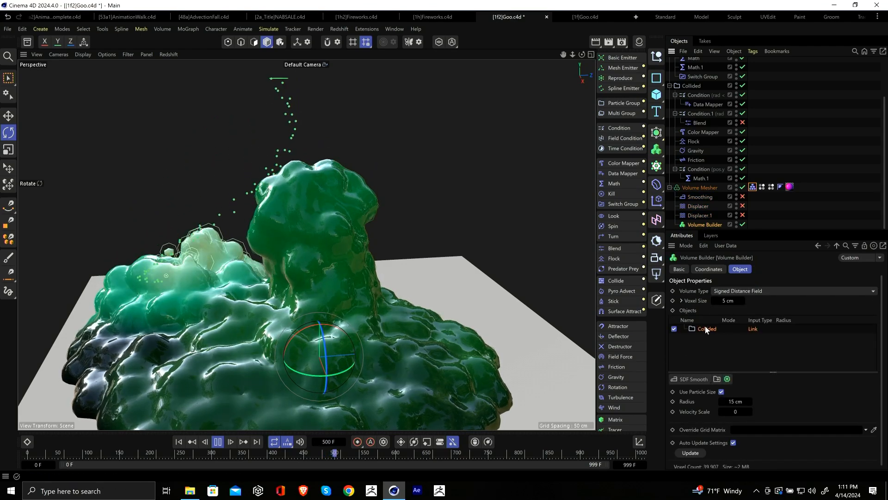
{"action": "left_click", "coordinate": [216, 441]}
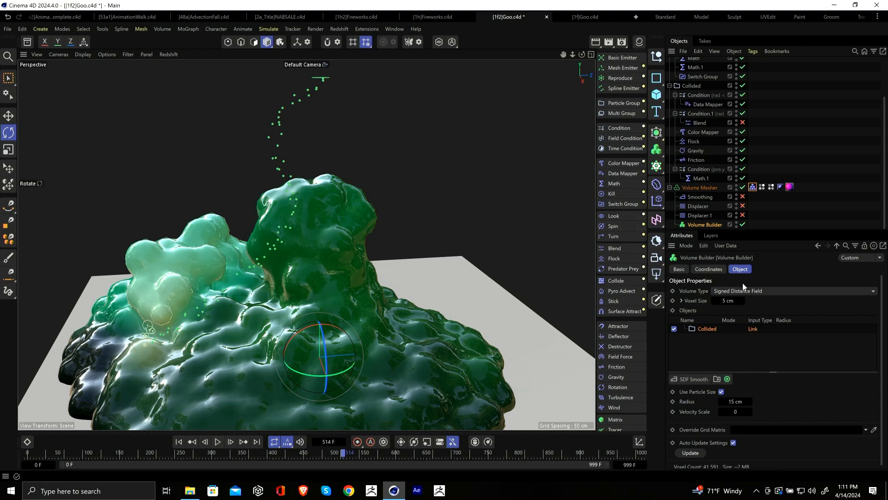
Step: Enable Displacer.1, Displacer and Smoothing under the Volume Mesher, play on to frame 575 to check the surface, and clear the selection
{"action": "left_click", "coordinate": [742, 215]}
{"action": "left_click", "coordinate": [742, 206]}
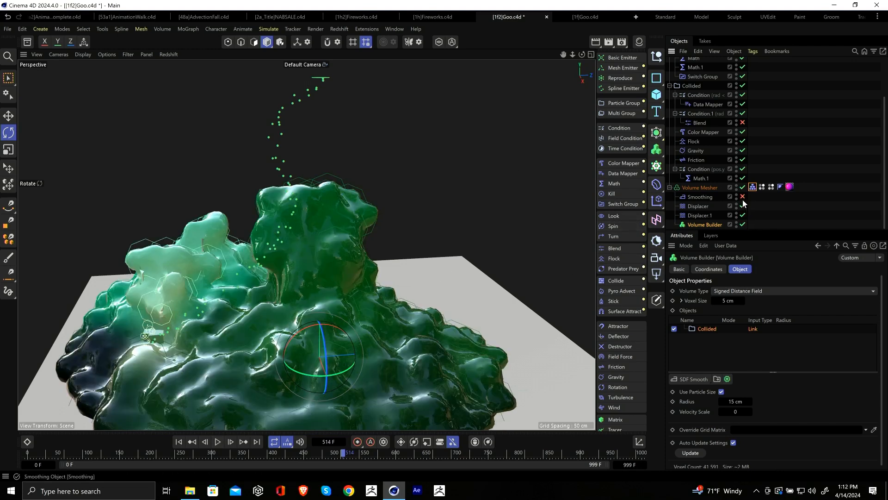
{"action": "left_click", "coordinate": [743, 197]}
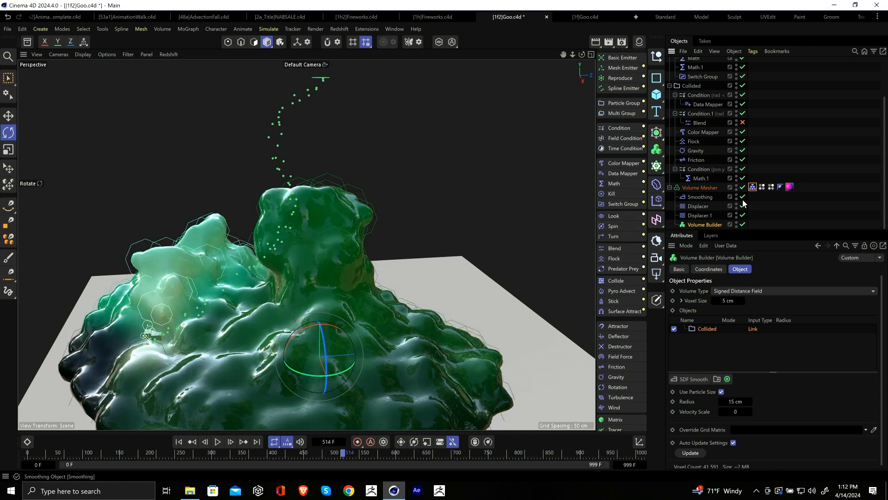
{"action": "left_click", "coordinate": [217, 441]}
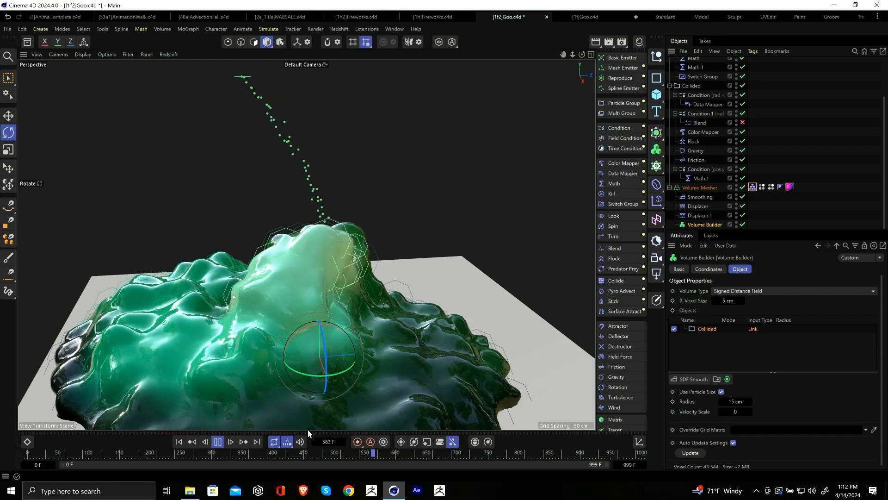
{"action": "left_click", "coordinate": [218, 442]}
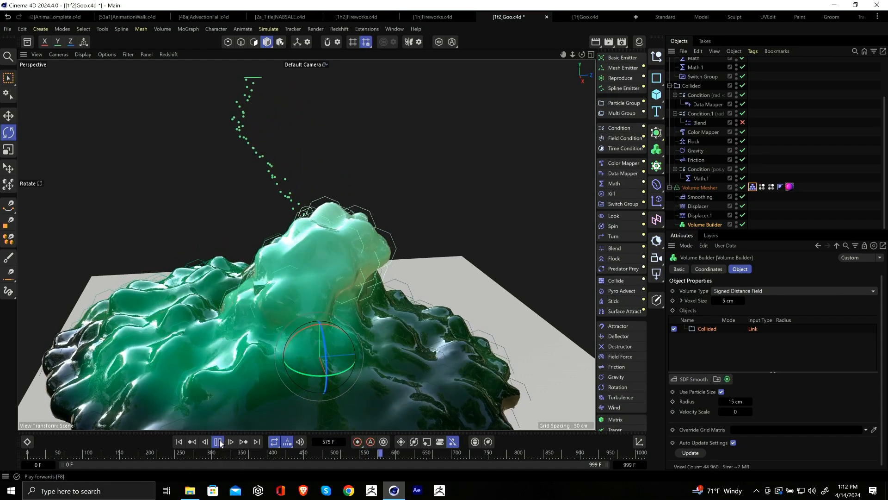
{"action": "left_click", "coordinate": [484, 67]}
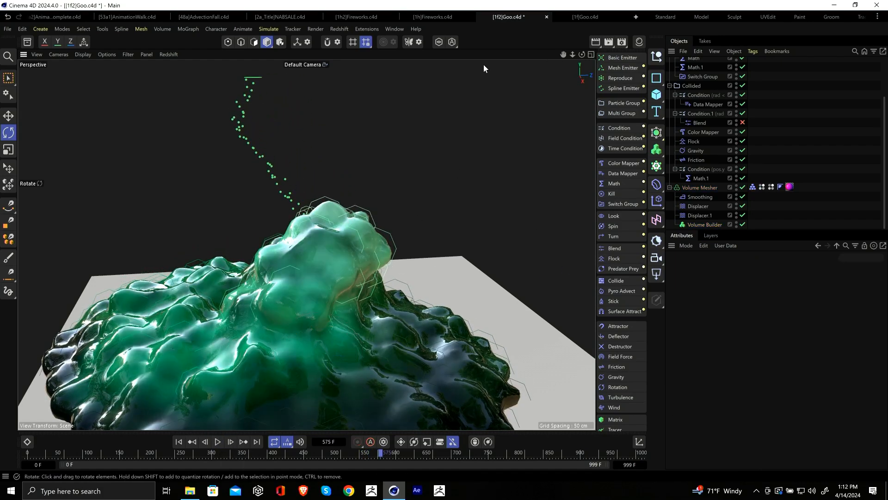
Step: Close both Goo projects without saving the changes to [1f2]Goo.c4d
{"action": "left_click", "coordinate": [587, 19]}
{"action": "key", "text": "ctrl+F4"}
{"action": "key", "text": "ctrl+F4"}
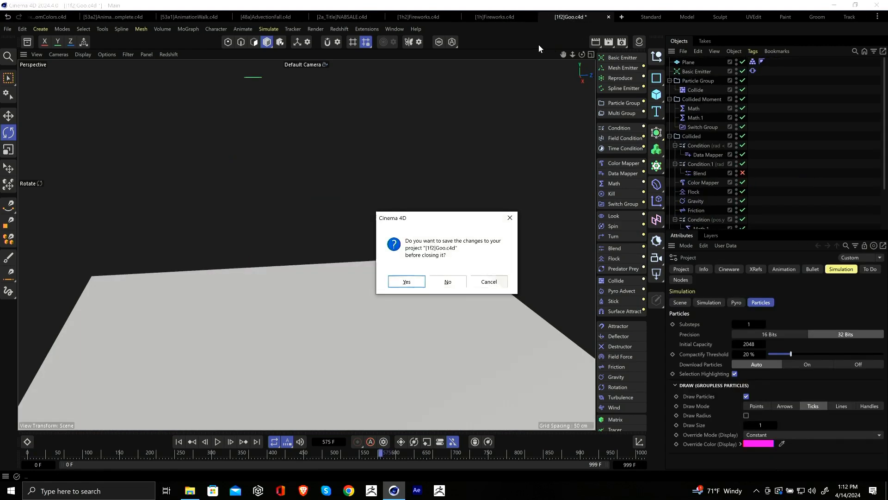
{"action": "left_click", "coordinate": [456, 283]}
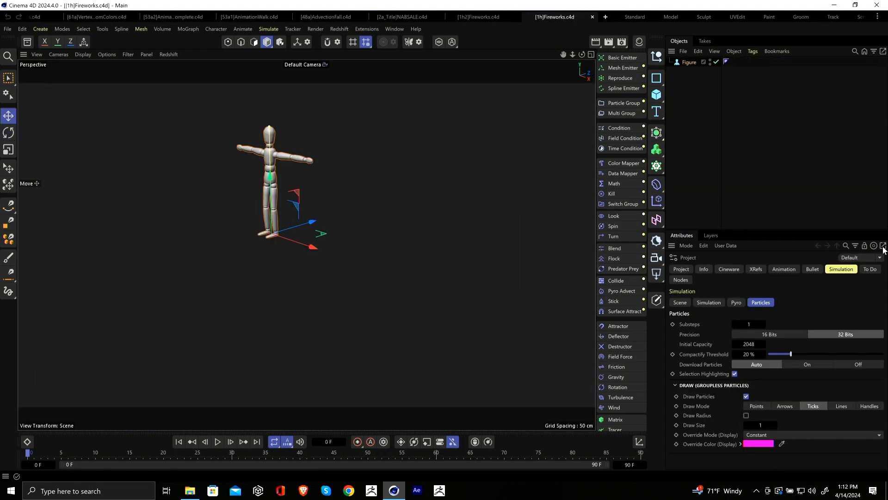
Step: Switch to the [1h2]Fireworks.c4d project, play its fireworks simulation to about frame 535, and rewind to the start
{"action": "left_click", "coordinate": [489, 18]}
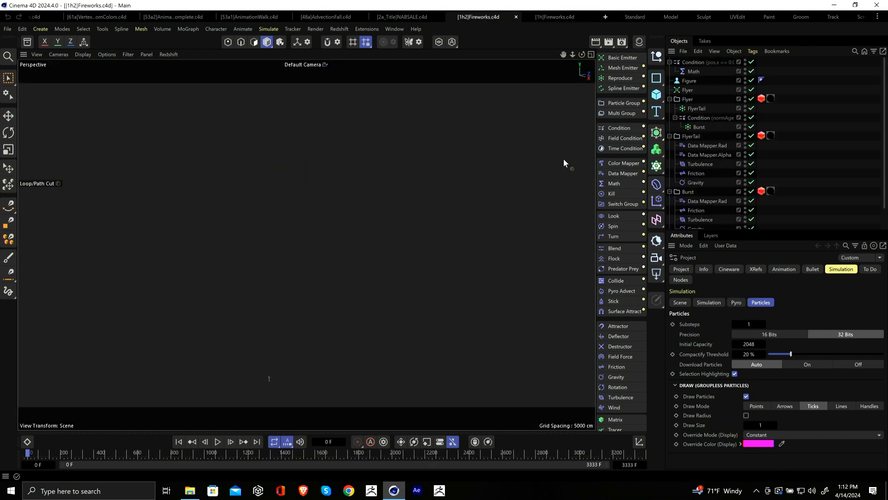
{"action": "left_click", "coordinate": [217, 441]}
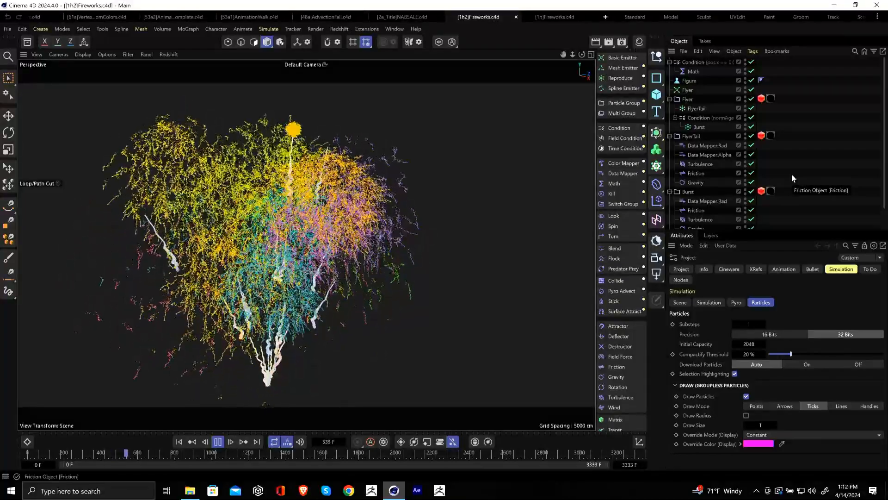
{"action": "left_click", "coordinate": [217, 442]}
{"action": "left_click", "coordinate": [178, 441]}
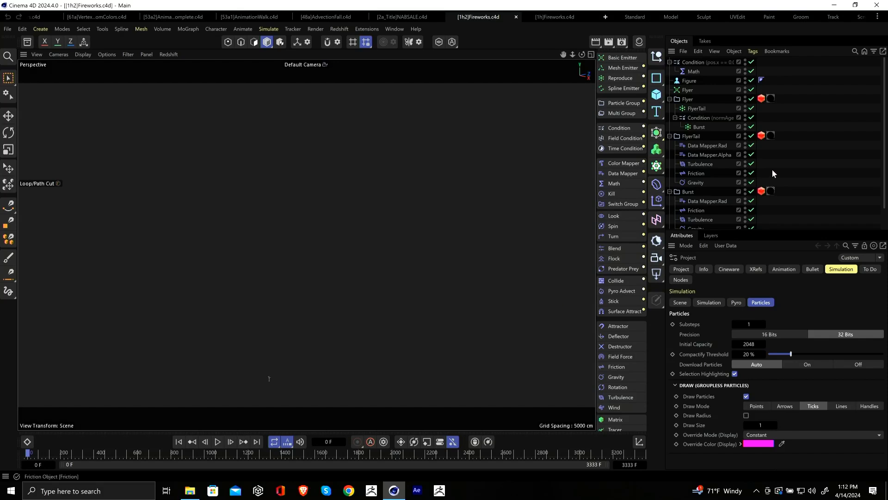
Step: Review the Flyer emitter and Flyer particle group, disabling the group's FlyerTail, Condition and Burst children
{"action": "left_click", "coordinate": [688, 90]}
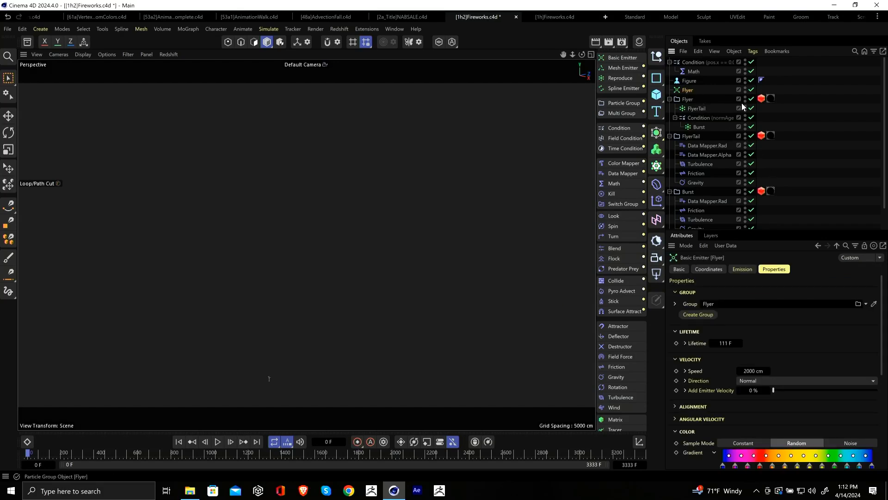
{"action": "left_click", "coordinate": [681, 99]}
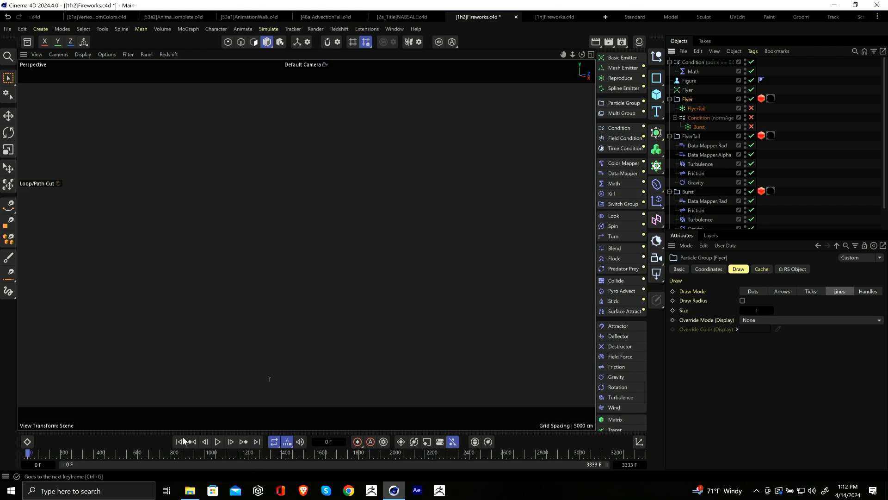
{"action": "left_click", "coordinate": [687, 89]}
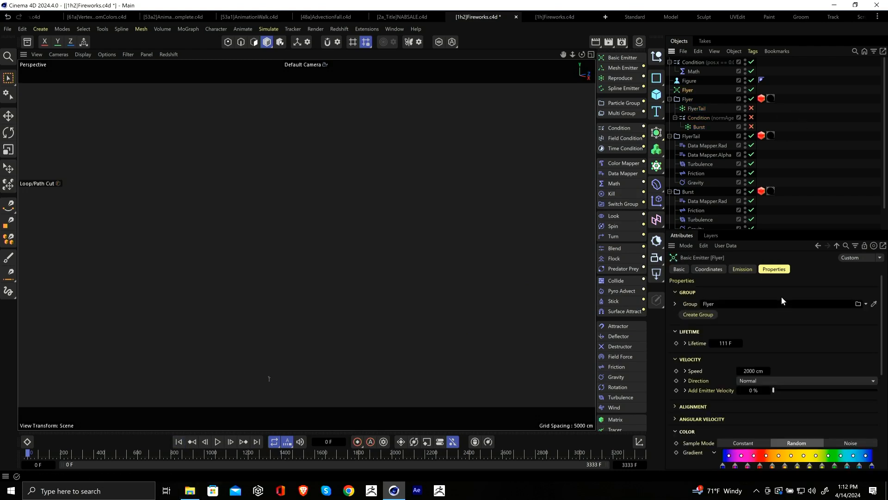
Step: Review the Flyer emitter's emission settings and play the simulation to about frame 96
{"action": "left_click", "coordinate": [742, 269]}
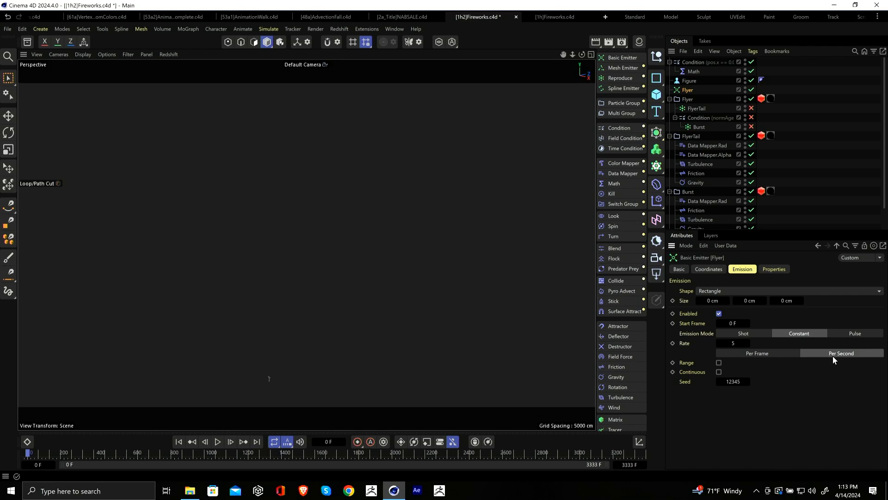
{"action": "left_click", "coordinate": [218, 442]}
{"action": "left_click", "coordinate": [217, 441]}
Step: Set the Flyer particle group's line draw size to 5 and play the simulation on to about frame 258
{"action": "left_click", "coordinate": [689, 100]}
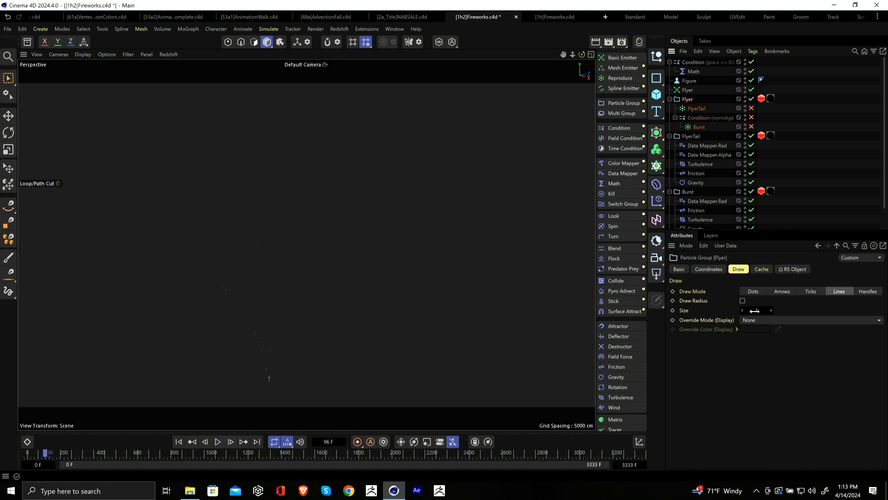
{"action": "left_click", "coordinate": [217, 441]}
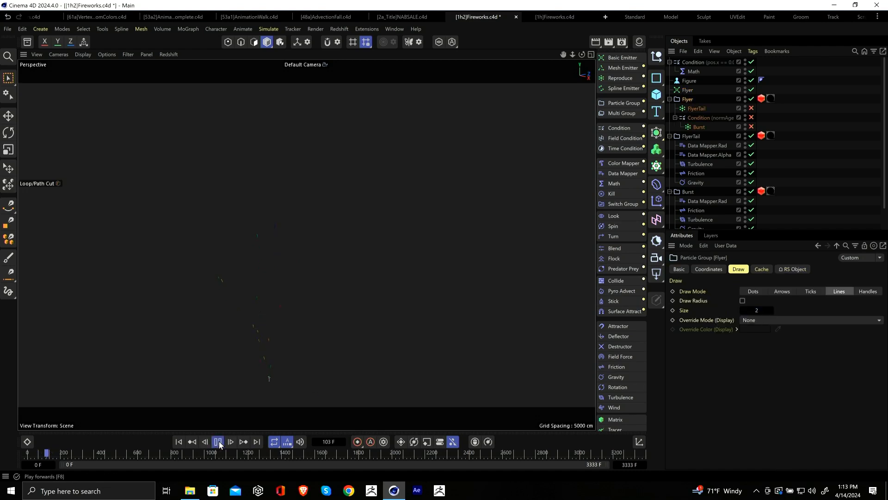
{"action": "left_click", "coordinate": [757, 310]}
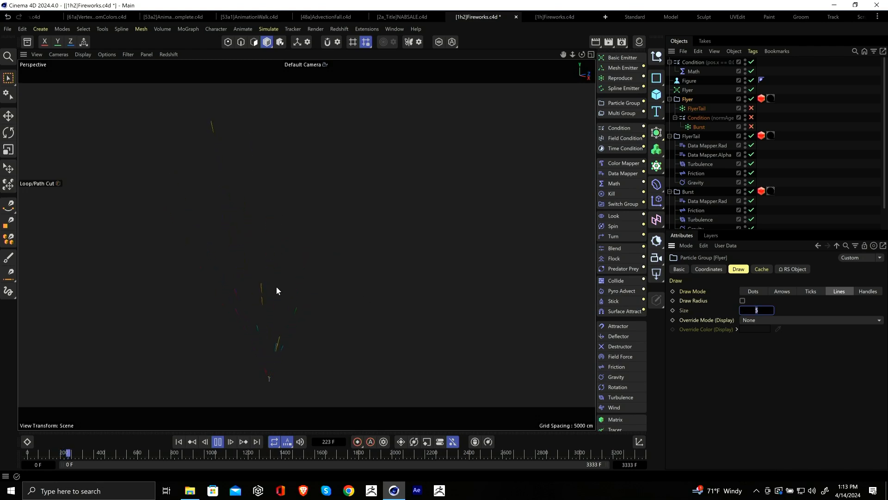
{"action": "left_click", "coordinate": [217, 442]}
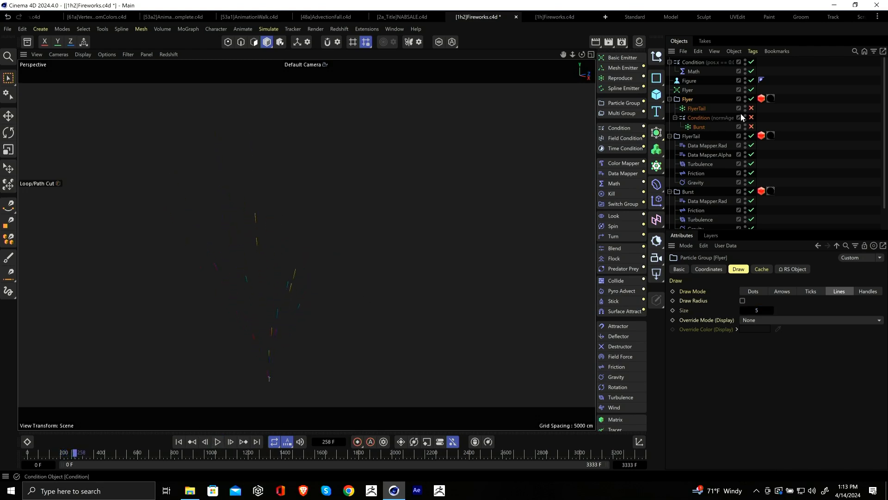
Step: Enable the FlyerTail reproducer and review its reproduction, lifetime, velocity and color settings
{"action": "left_click", "coordinate": [700, 110]}
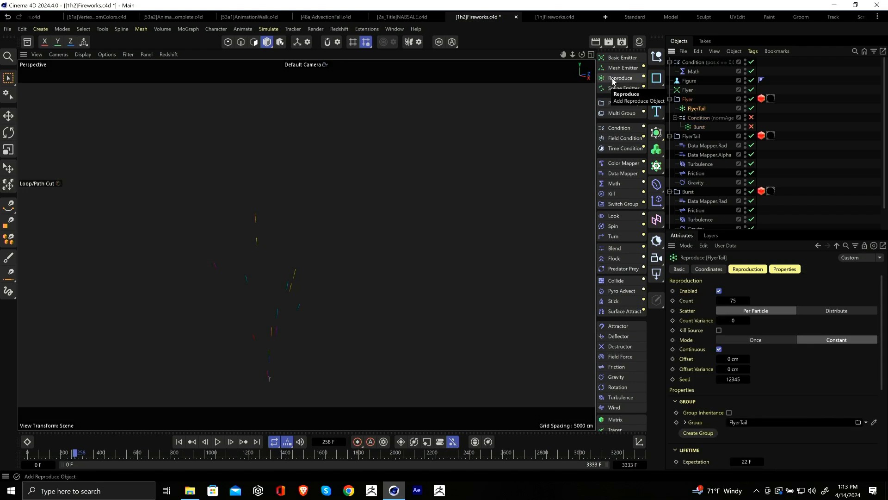
{"action": "left_click", "coordinate": [762, 271]}
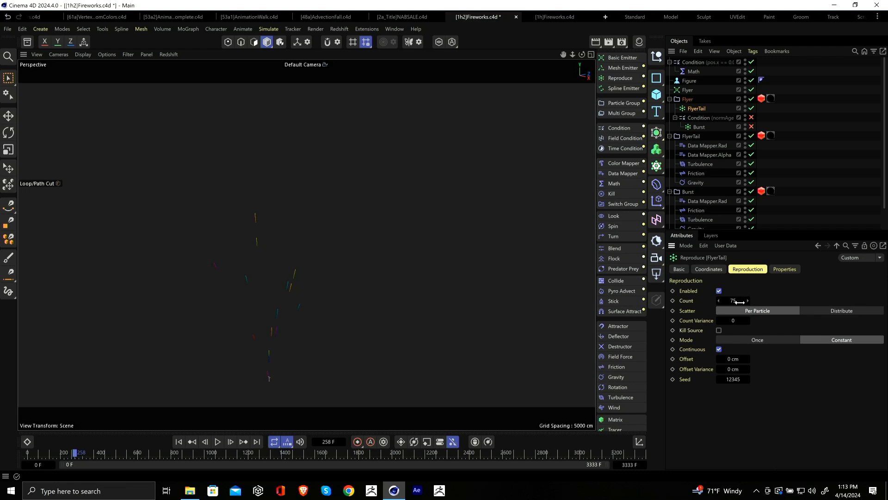
{"action": "left_click", "coordinate": [784, 270]}
{"action": "scroll", "coordinate": [716, 349], "scroll_direction": "down", "scroll_amount": 1}
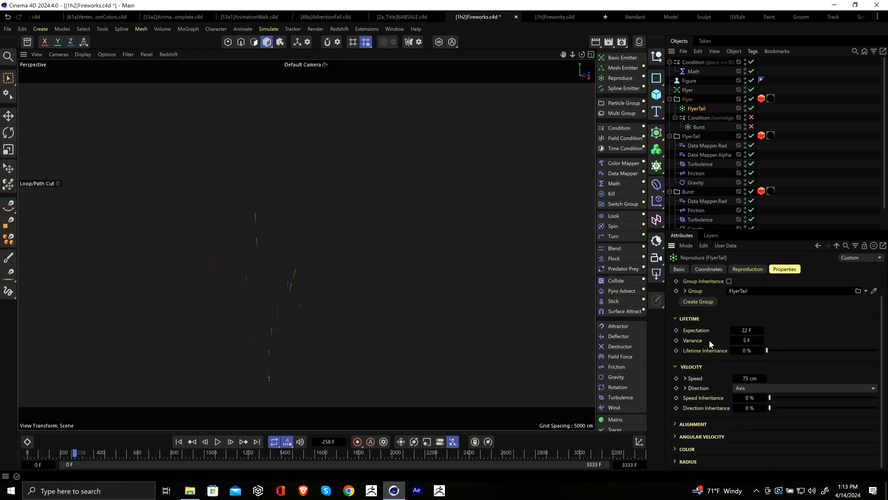
{"action": "left_click", "coordinate": [683, 449]}
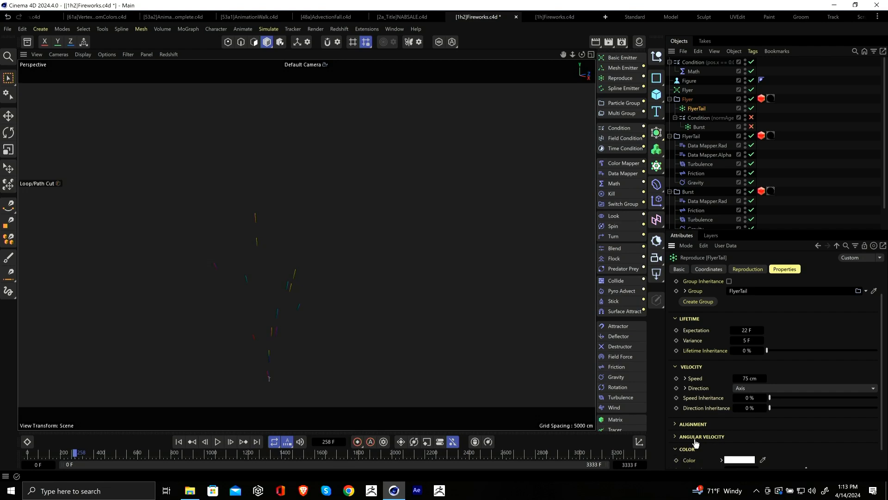
{"action": "scroll", "coordinate": [708, 437], "scroll_direction": "down", "scroll_amount": 1}
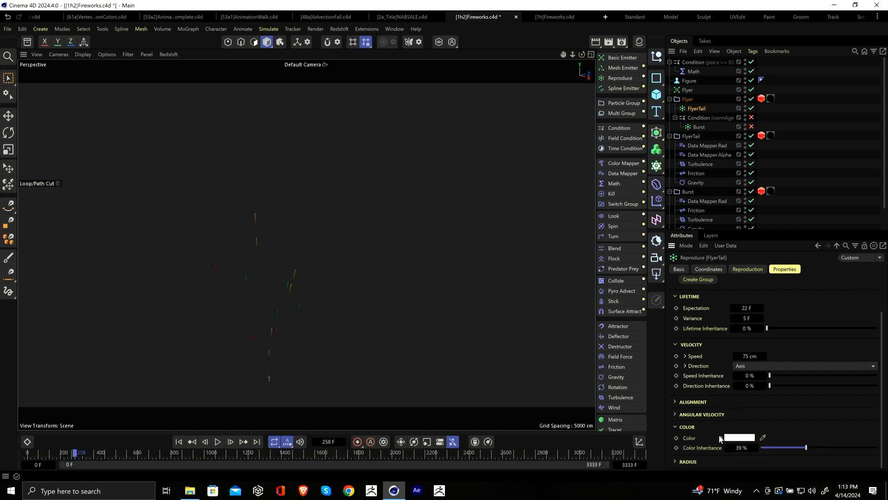
{"action": "left_click", "coordinate": [675, 430]}
{"action": "left_click", "coordinate": [675, 450]}
{"action": "scroll", "coordinate": [713, 447], "scroll_direction": "down", "scroll_amount": 1}
Step: Replay the simulation from the start to frame 81, set FlyerTail's Color Inheritance to 78 %, and play on to about frame 201
{"action": "left_click", "coordinate": [179, 441]}
{"action": "left_click", "coordinate": [219, 442]}
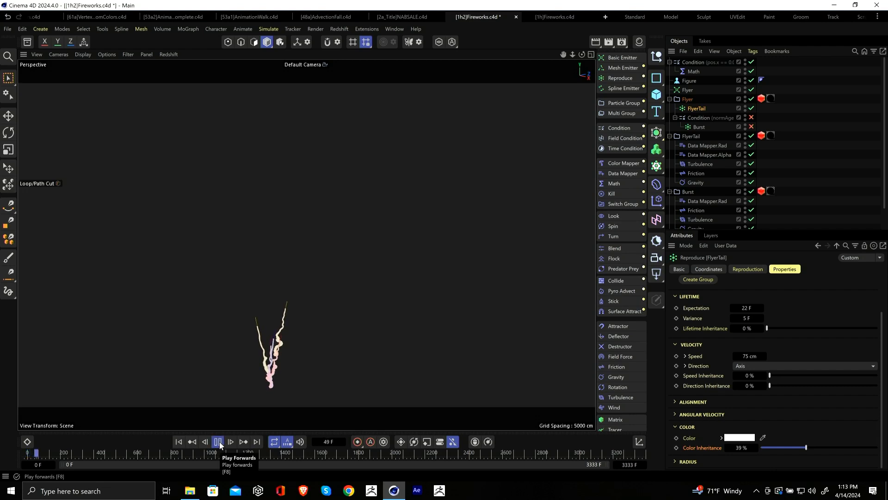
{"action": "left_click", "coordinate": [218, 442]}
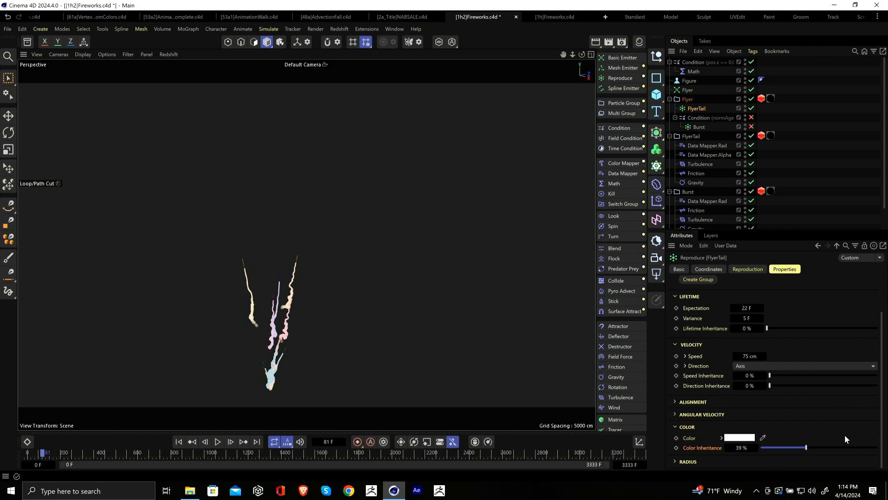
{"action": "left_click", "coordinate": [842, 447]}
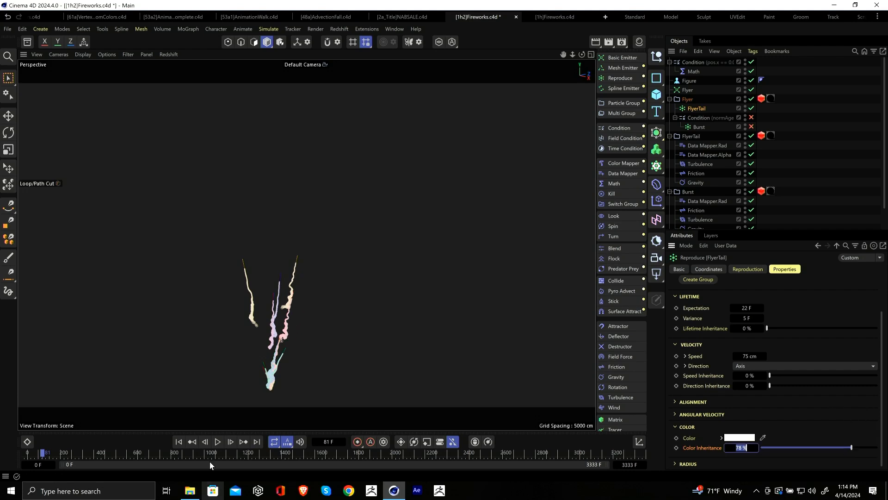
{"action": "left_click", "coordinate": [218, 442]}
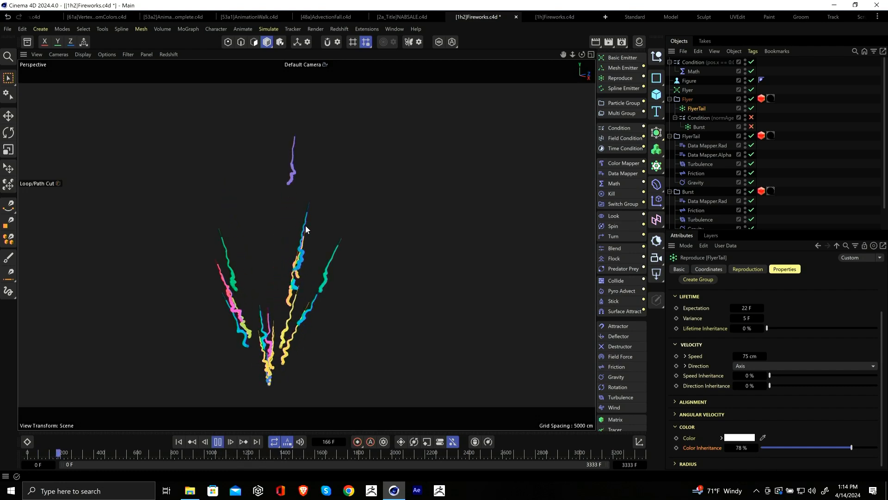
{"action": "left_click", "coordinate": [217, 442]}
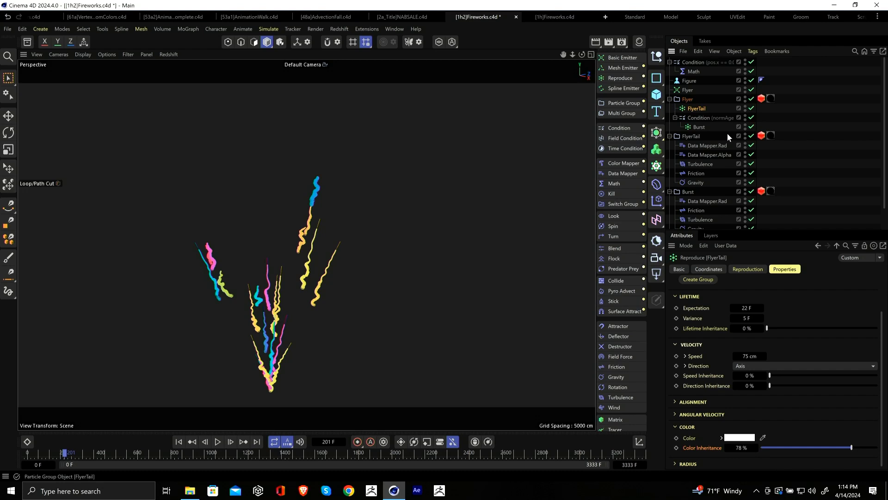
Step: Enable the Flyer group's Condition and Burst children and disable Burst Trail under the Burst group
{"action": "scroll", "coordinate": [726, 137], "scroll_direction": "down", "scroll_amount": 2}
{"action": "left_click", "coordinate": [751, 215]}
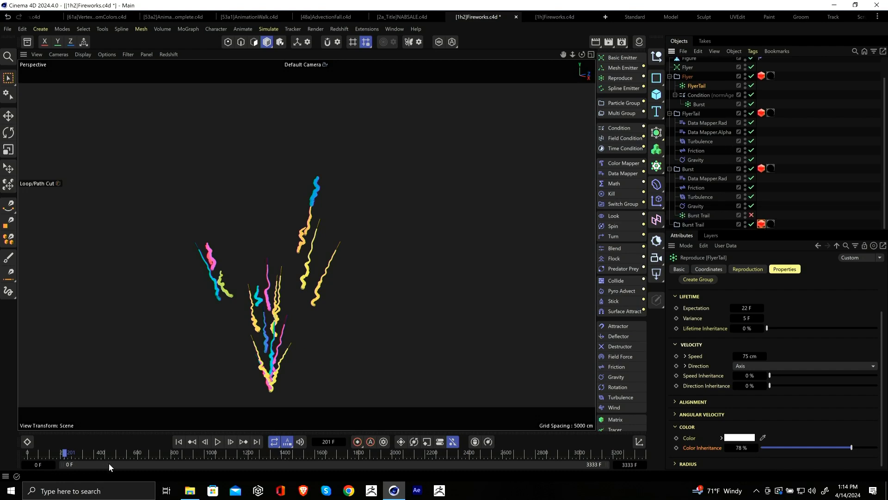
Step: Play the fireworks from the start and review the Burst reproducer's properties and its parent Condition's age settings
{"action": "left_click", "coordinate": [180, 442]}
{"action": "left_click", "coordinate": [217, 441]}
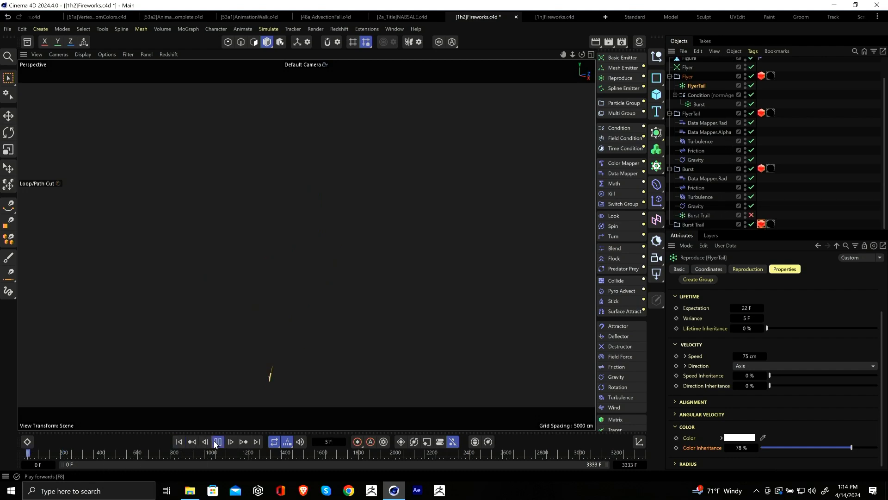
{"action": "left_click", "coordinate": [699, 104]}
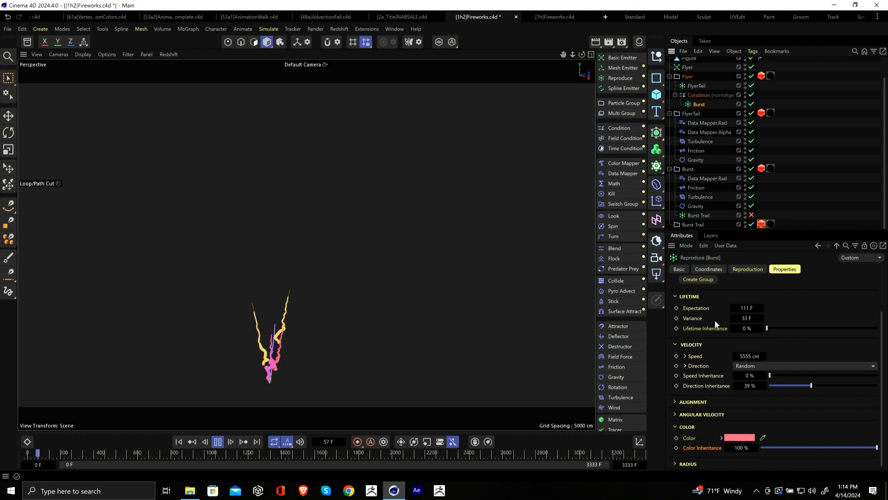
{"action": "left_click", "coordinate": [698, 94]}
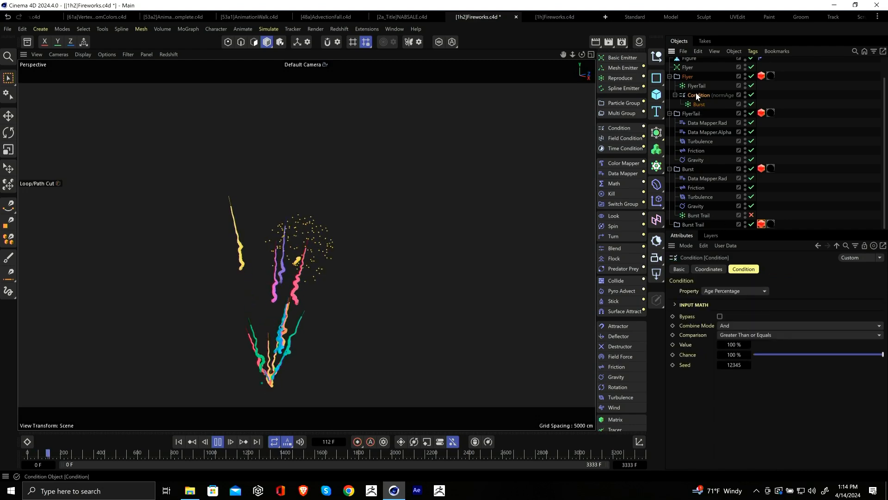